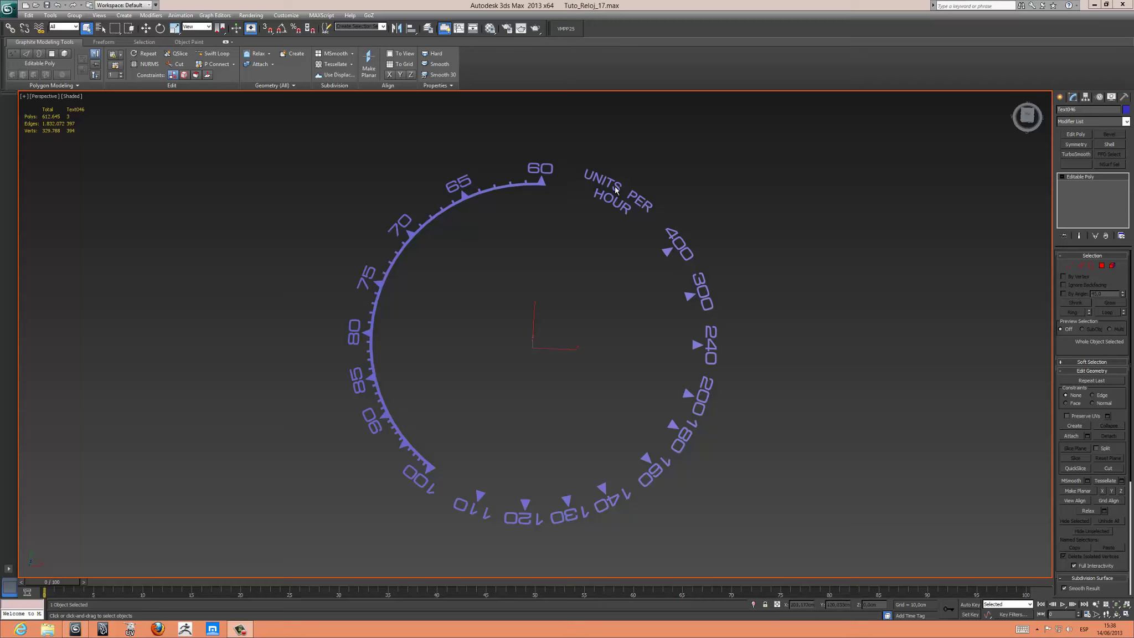
# - Window-select all 72 tachymeter ring pieces and turn on Edged Faces display
pyautogui.click(483, 190)
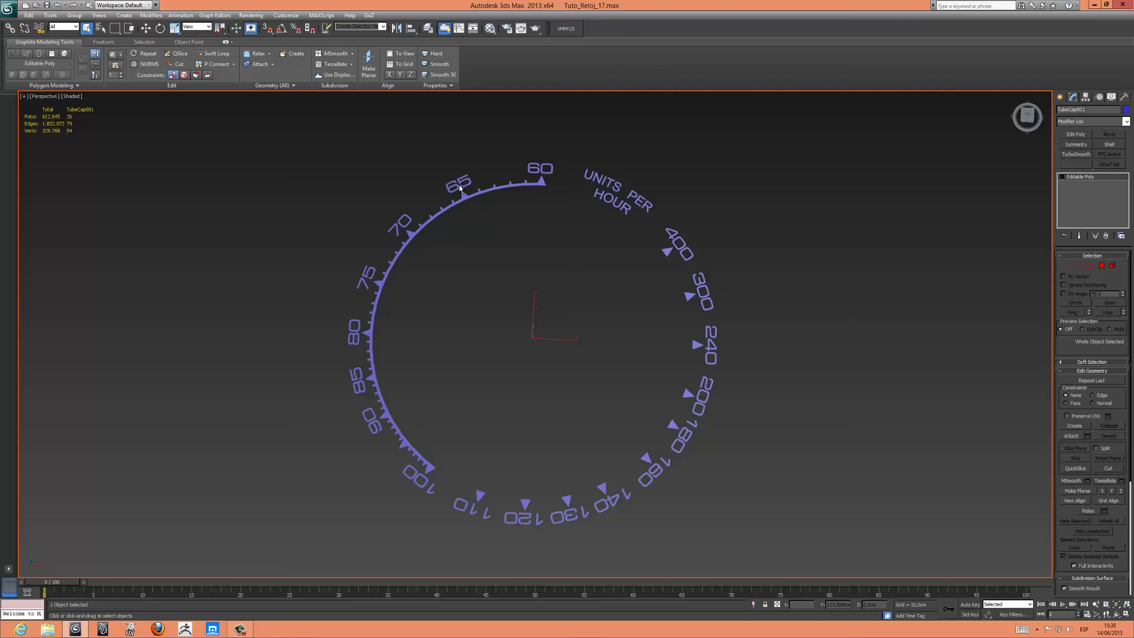
pyautogui.click(690, 258)
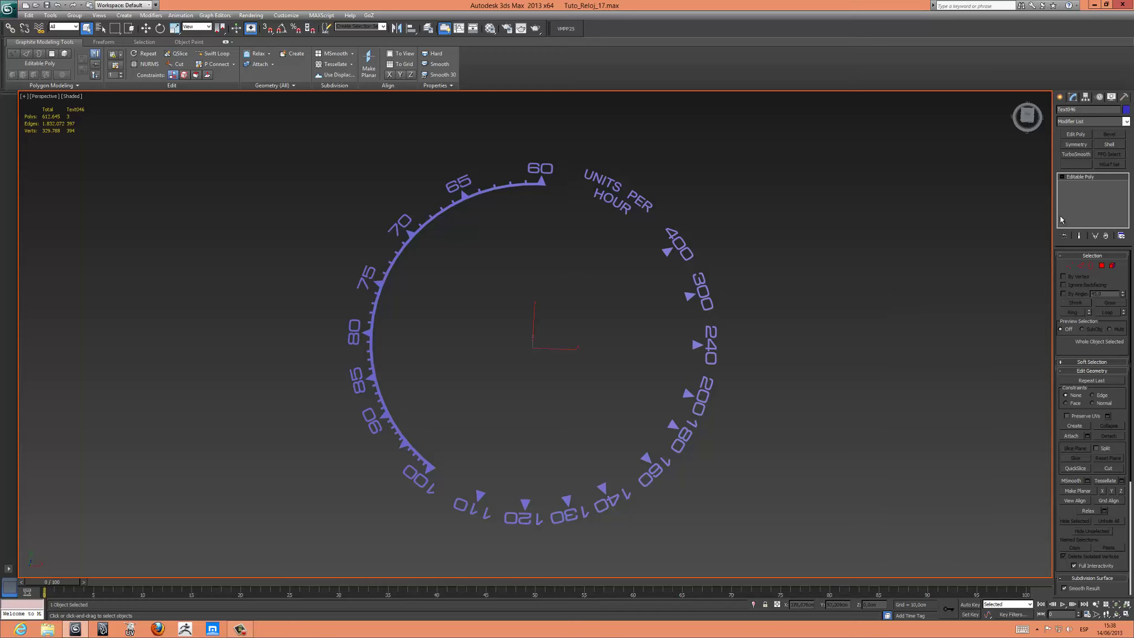
pyautogui.click(642, 206)
pyautogui.click(624, 206)
pyautogui.click(639, 196)
pyautogui.click(640, 208)
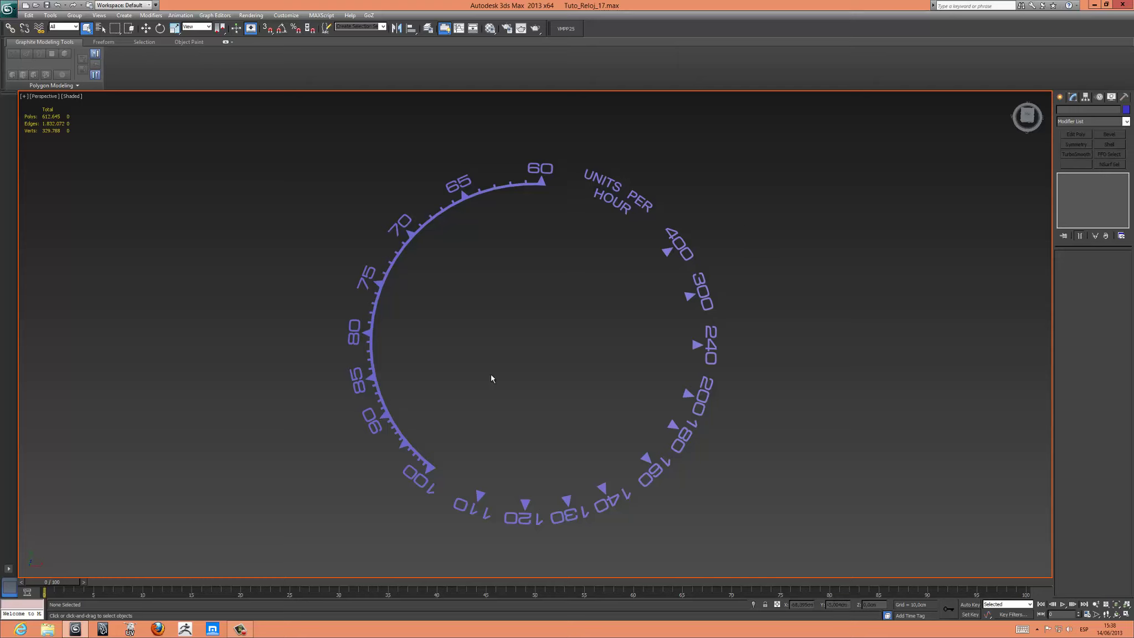
pyautogui.moveTo(219, 118); pyautogui.dragTo(806, 558)
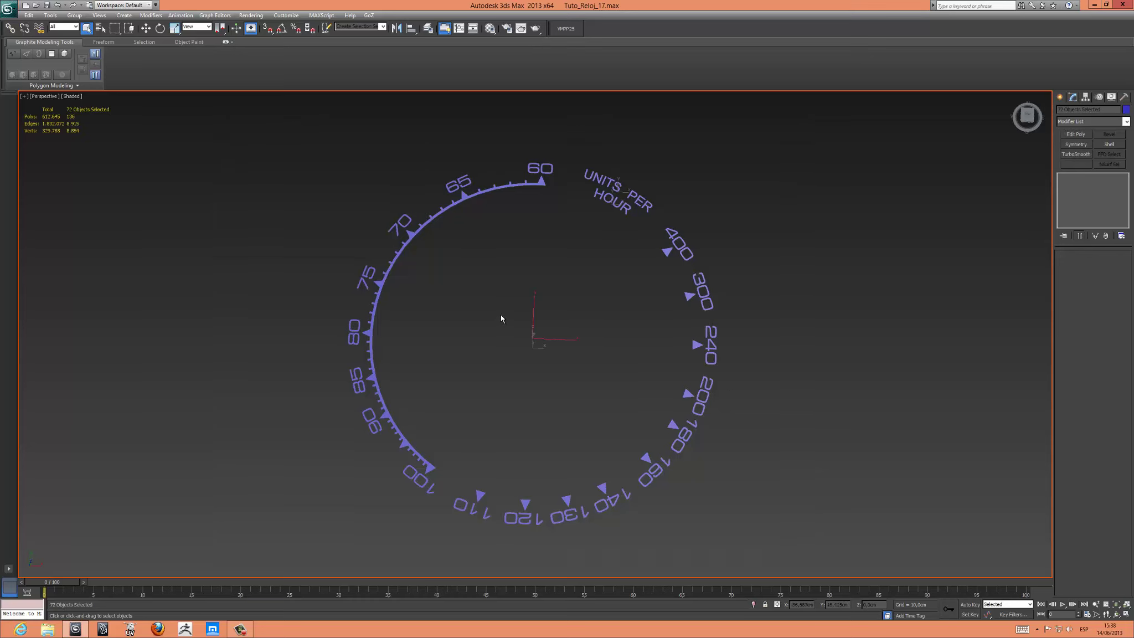
pyautogui.press('F4')
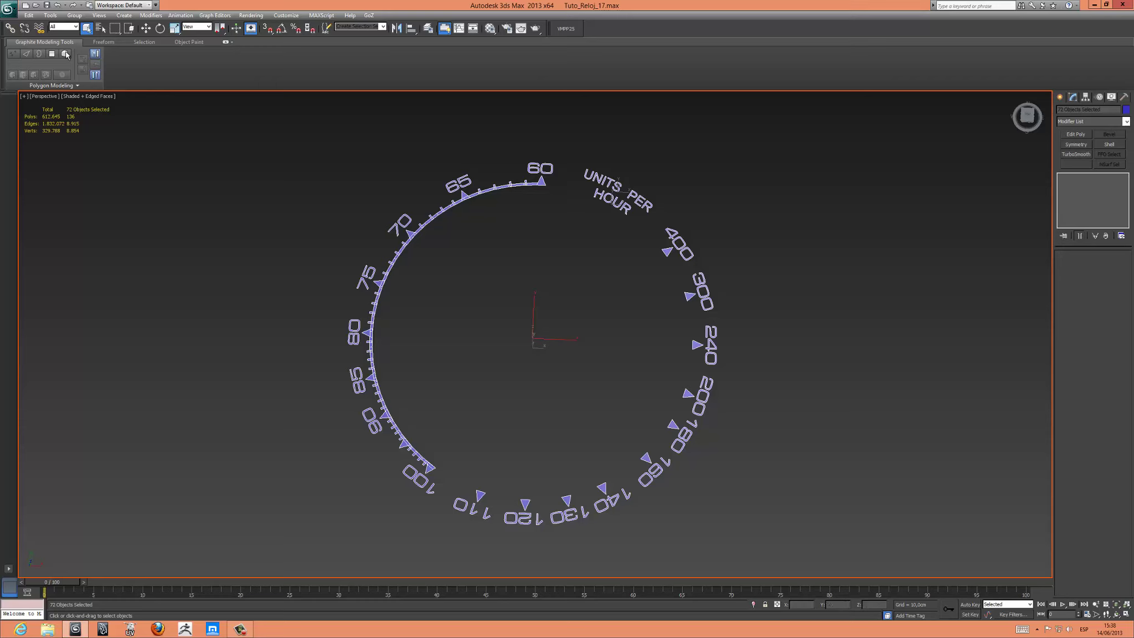
# - Group the selected ring pieces under the name Numeros_Anillo_Ext
pyautogui.click(75, 16)
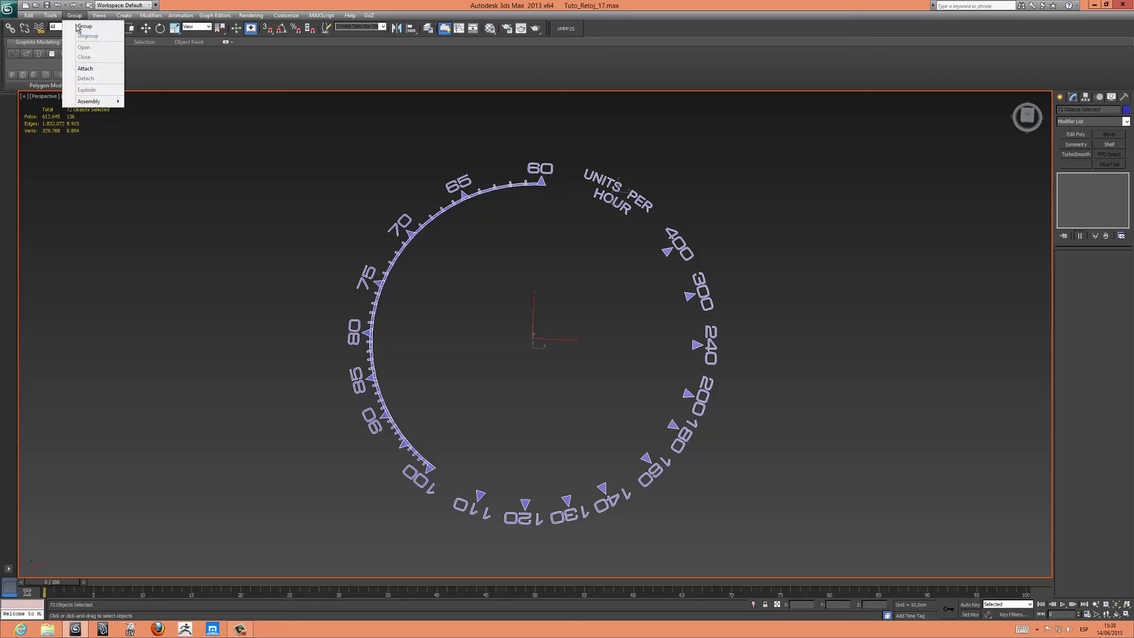
pyautogui.click(78, 25)
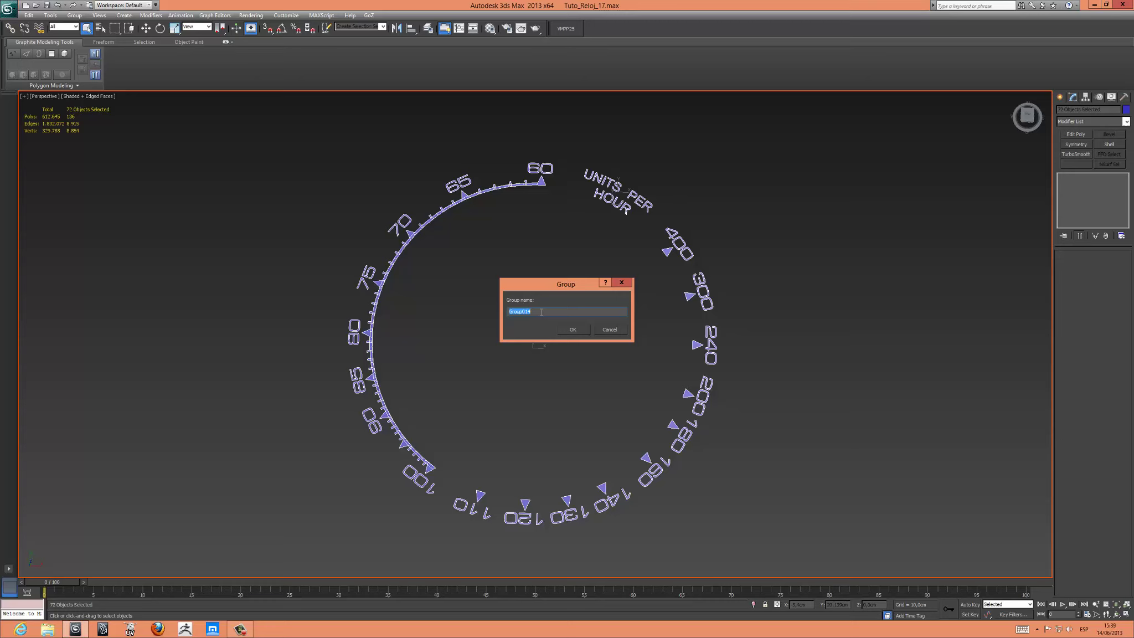
pyautogui.write('Numeros_An')
pyautogui.write('illo_E')
pyautogui.write('xt.')
pyautogui.click(573, 330)
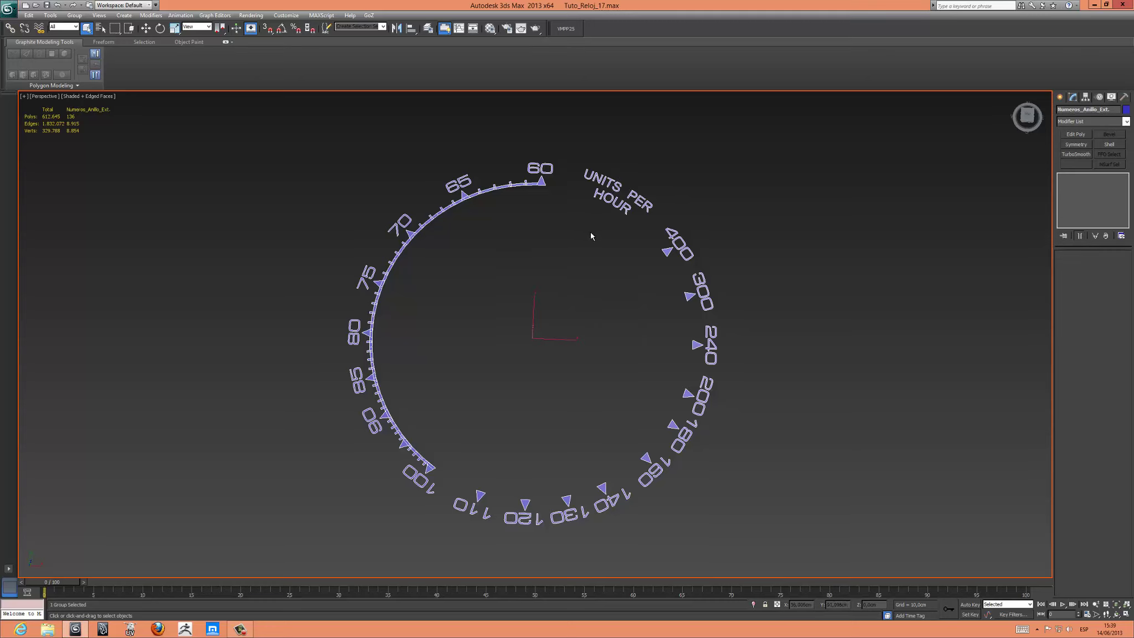
pyautogui.click(488, 31)
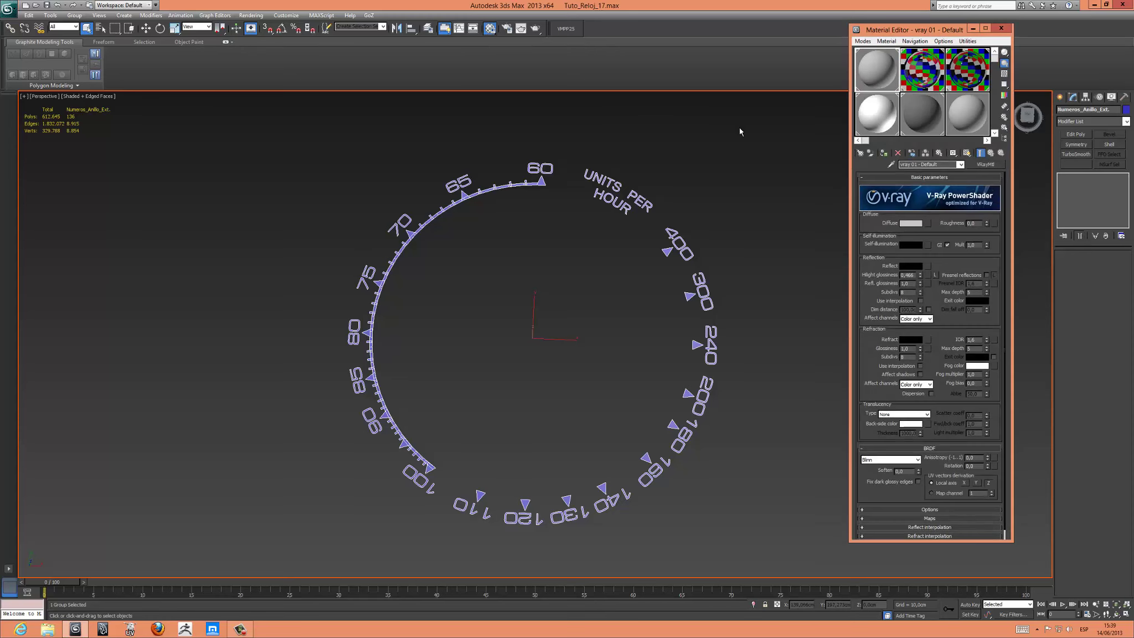
# - Assign a Standard material with black Diffuse to the Numeros_Anillo_Ext group
pyautogui.click(972, 118)
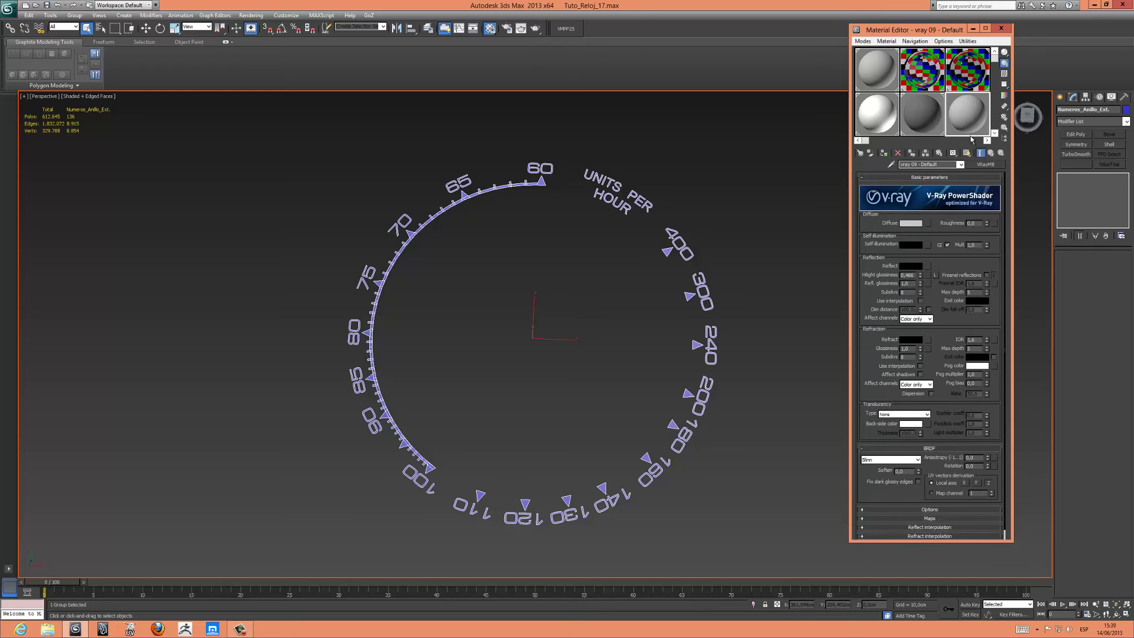
pyautogui.click(992, 165)
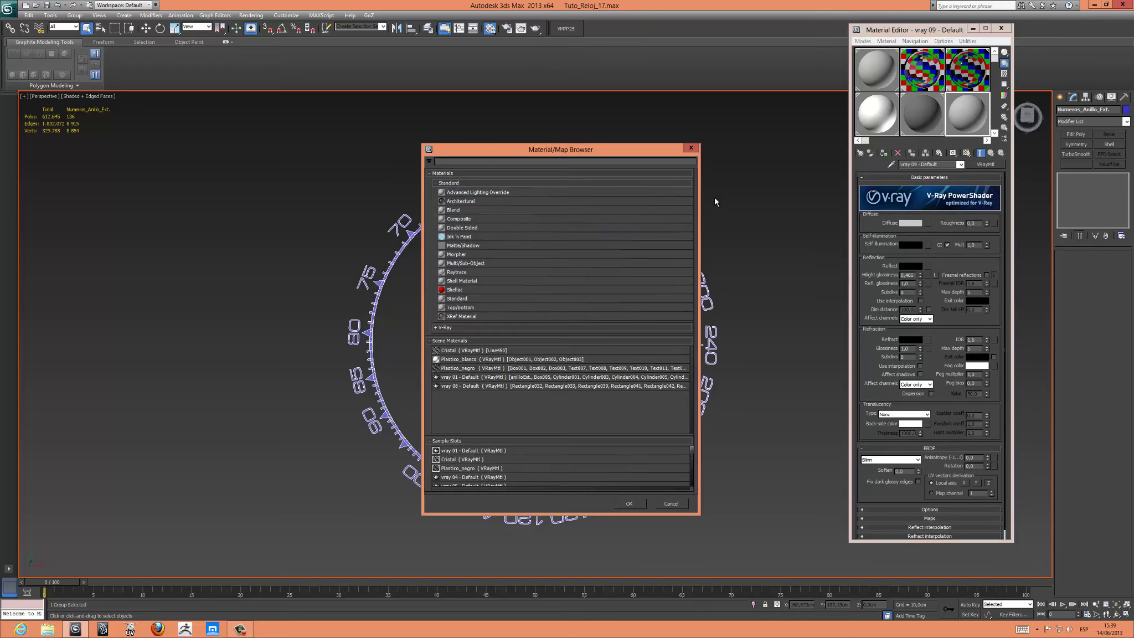
pyautogui.doubleClick(464, 299)
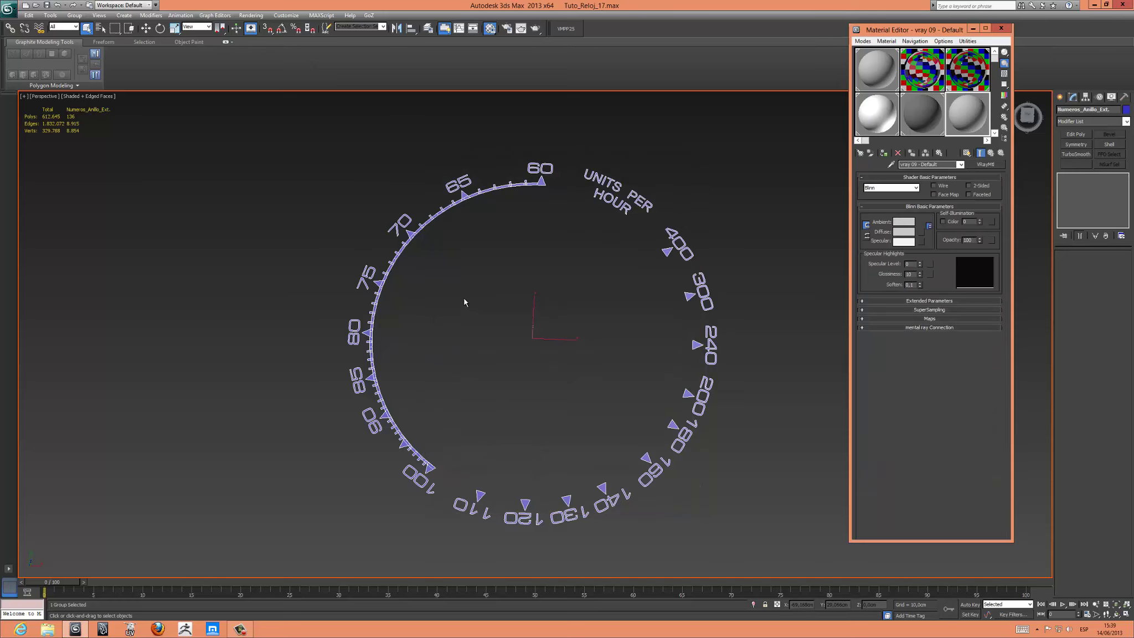
pyautogui.click(904, 232)
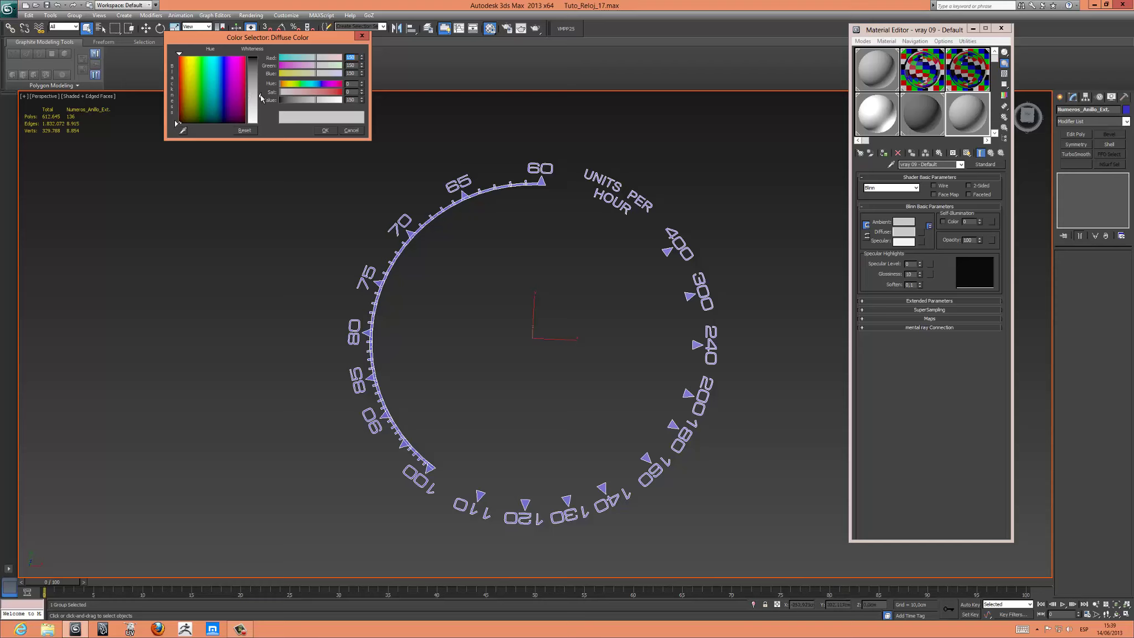
pyautogui.moveTo(261, 98); pyautogui.dragTo(261, 56)
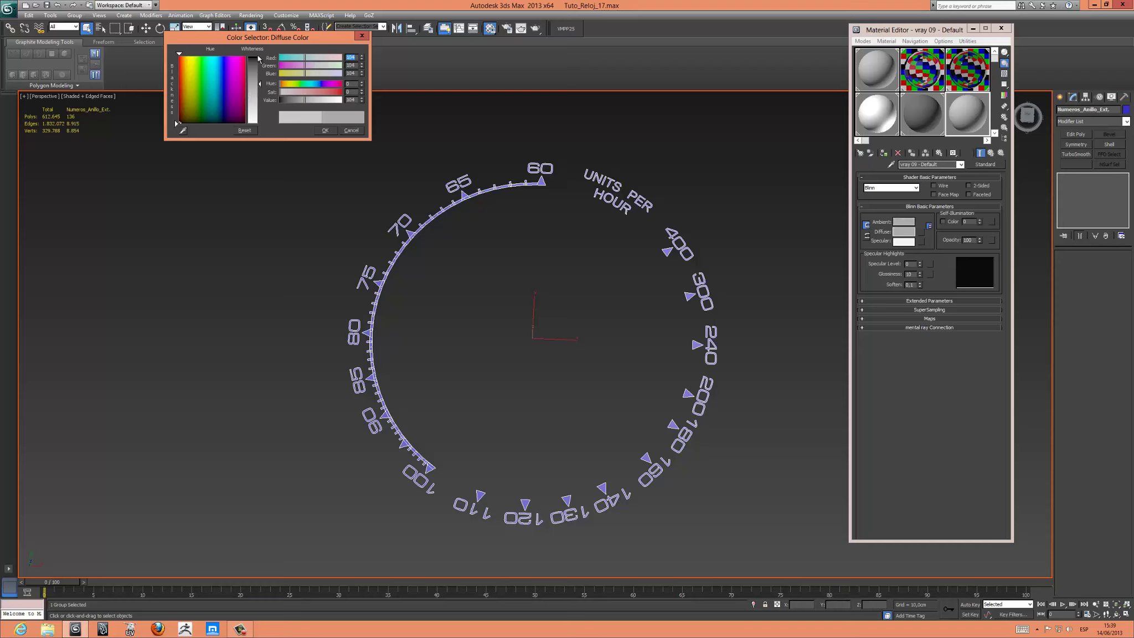
pyautogui.click(326, 132)
pyautogui.click(884, 153)
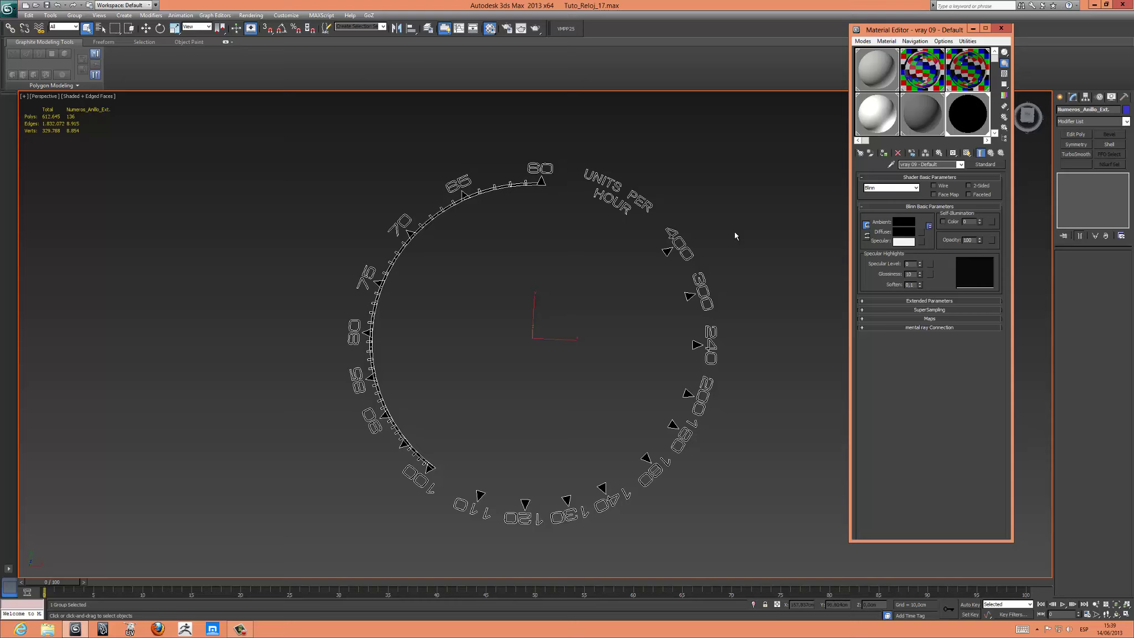
pyautogui.click(1001, 28)
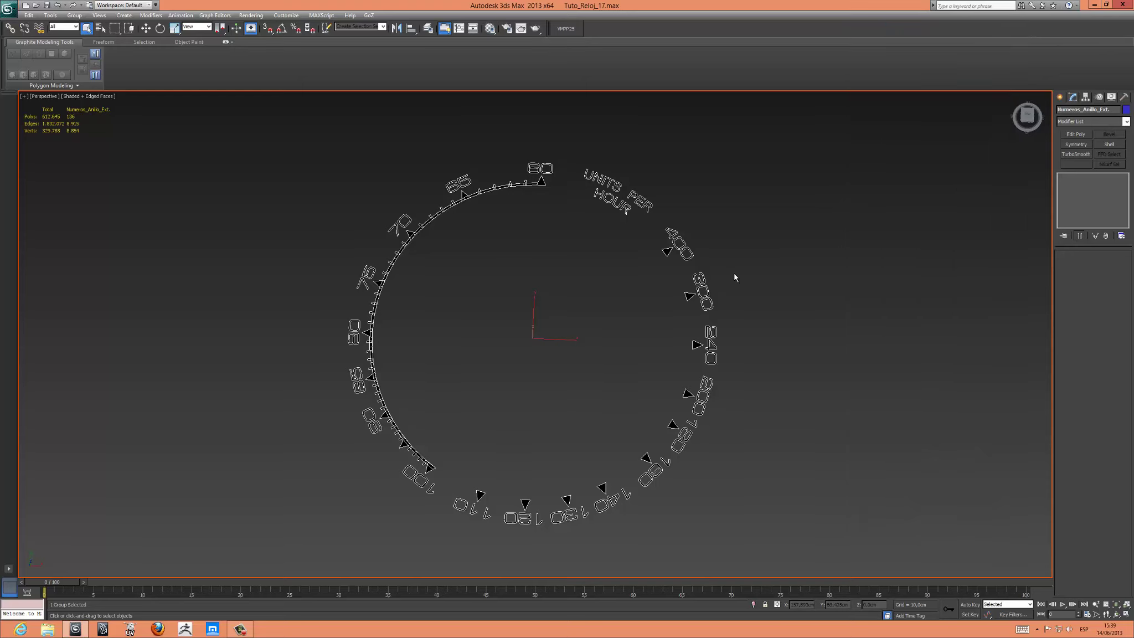
# - Turn off edged faces, maximize the Top view and pan to the bezel
pyautogui.press('F4')
pyautogui.hotkey('alt', 'w')
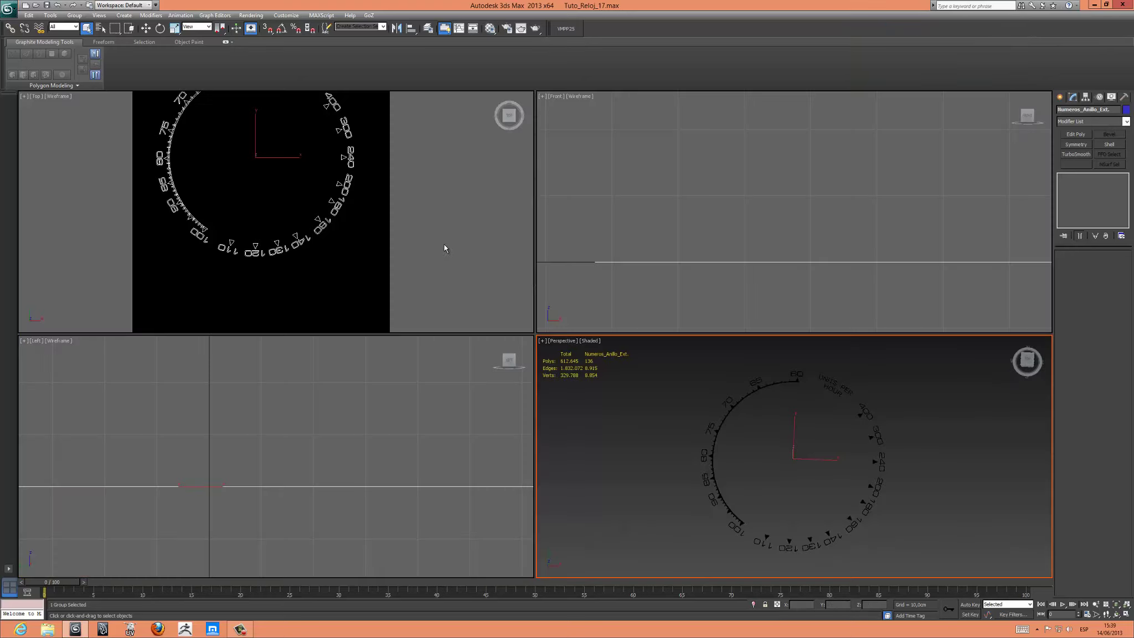
pyautogui.rightClick(444, 247)
pyautogui.hotkey('alt', 'w')
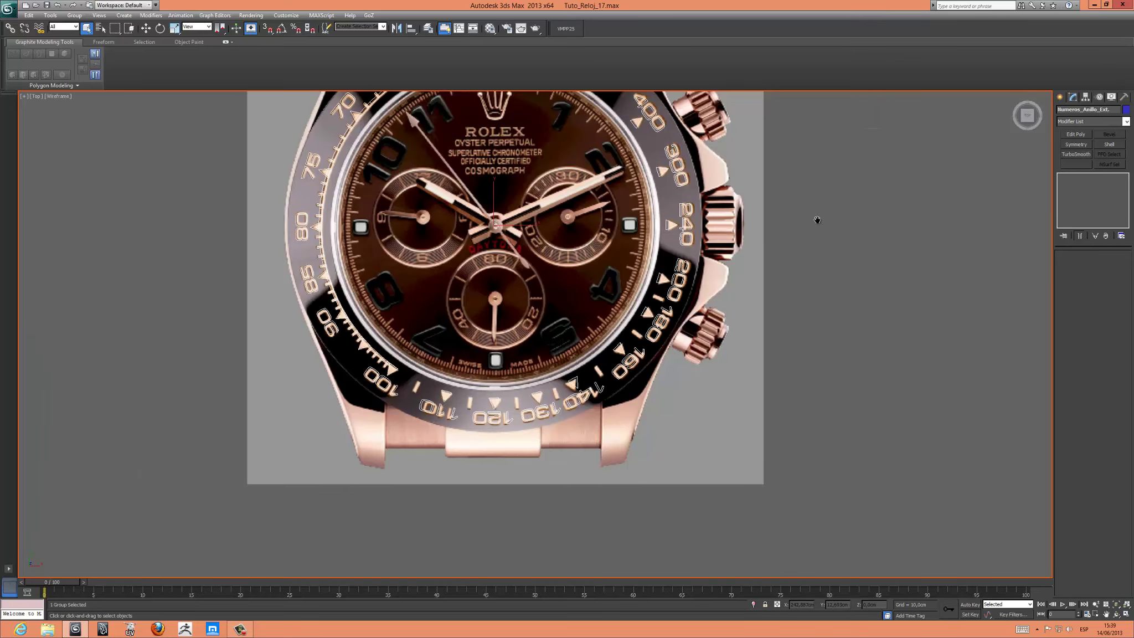
pyautogui.moveTo(817, 220)
pyautogui.mouseDown(button='middle')
pyautogui.moveTo(816, 336)
pyautogui.moveTo(829, 302)
pyautogui.mouseUp(button='middle')
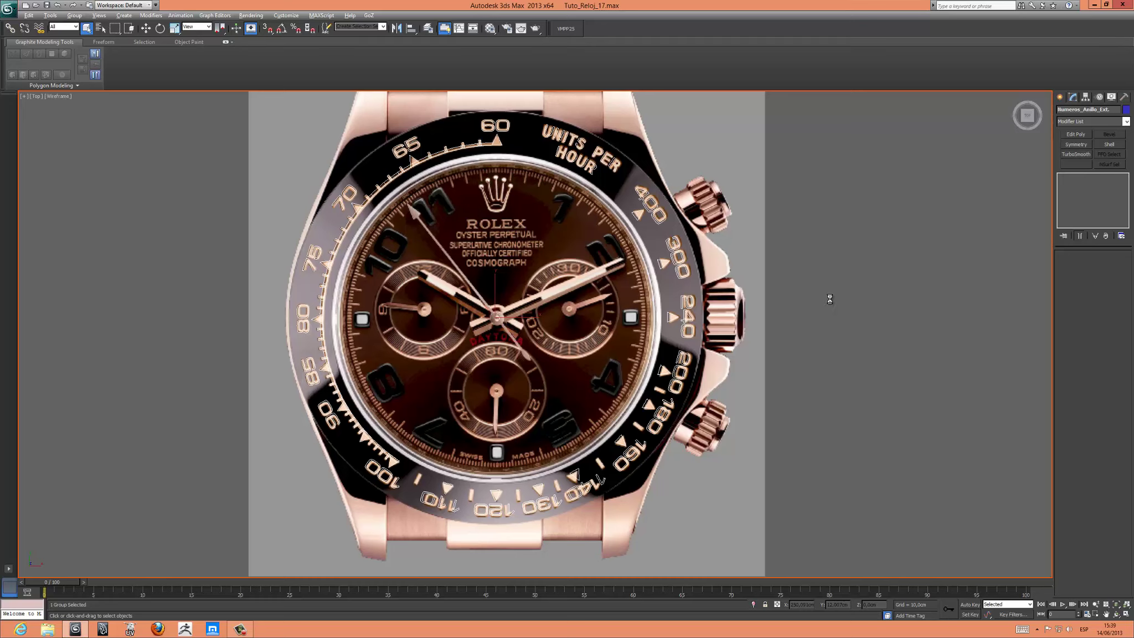
# - Replace the viewport background photo with a solid colour and shade the numbers group realistically
pyautogui.hotkey('alt', 'b')
pyautogui.click(463, 256)
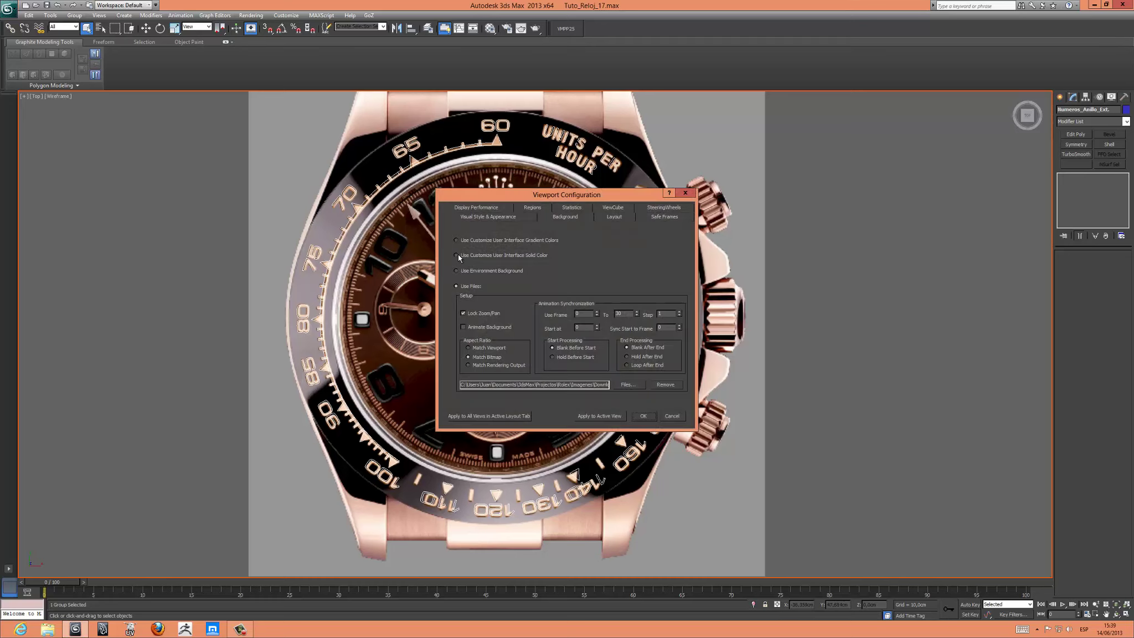
pyautogui.click(642, 416)
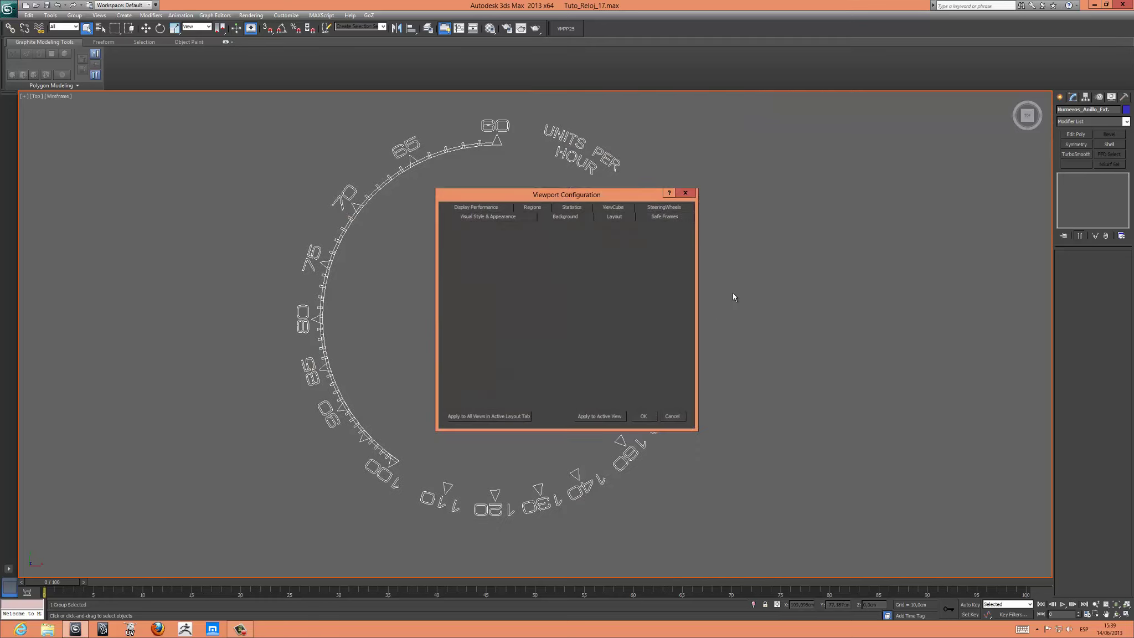
pyautogui.click(713, 245)
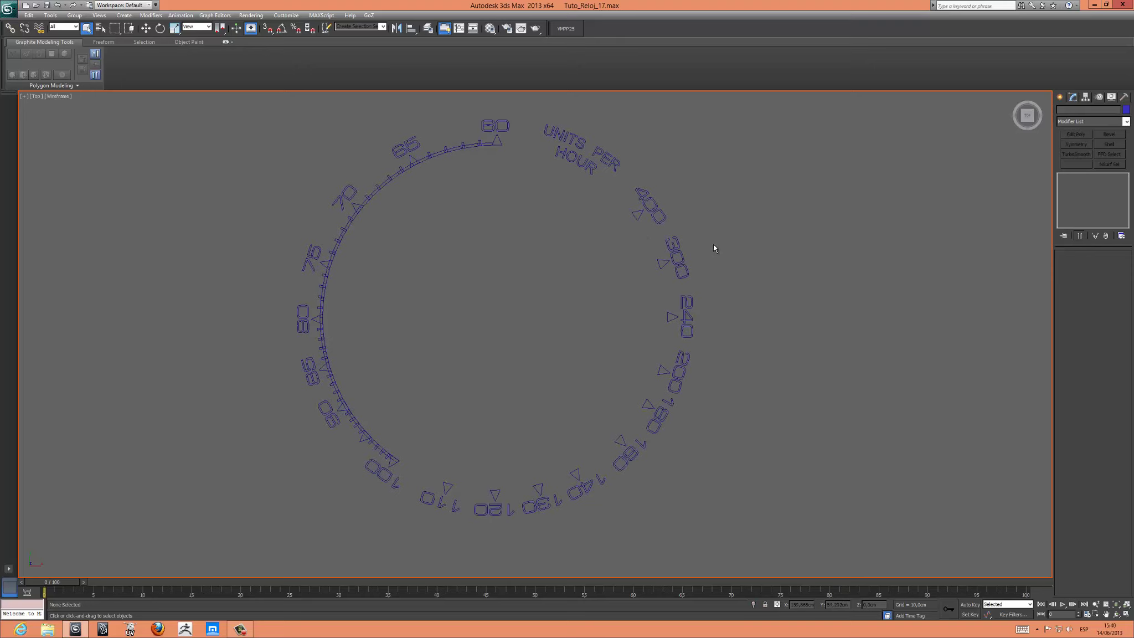
pyautogui.click(680, 258)
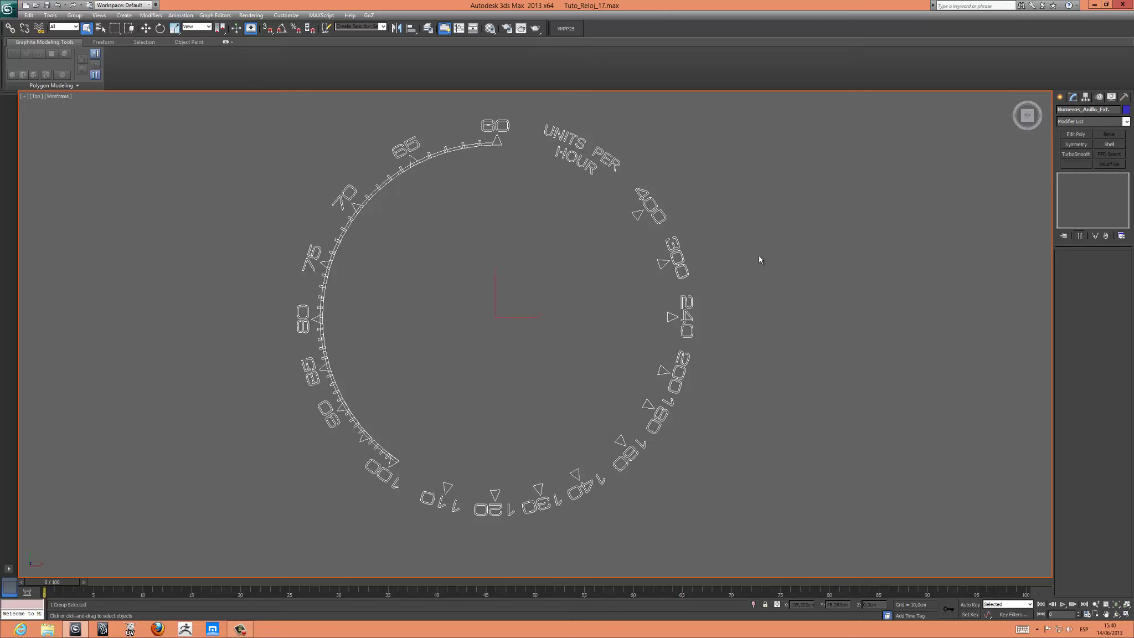
pyautogui.press('F3')
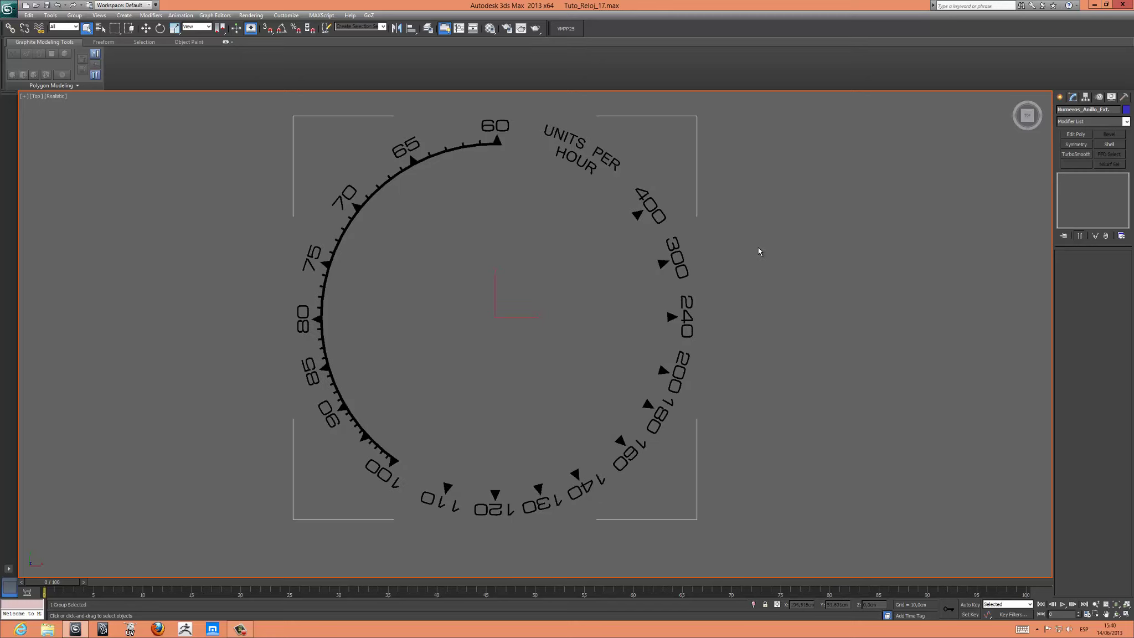
# - Set the Environment background colour to white (255)
pyautogui.click(262, 18)
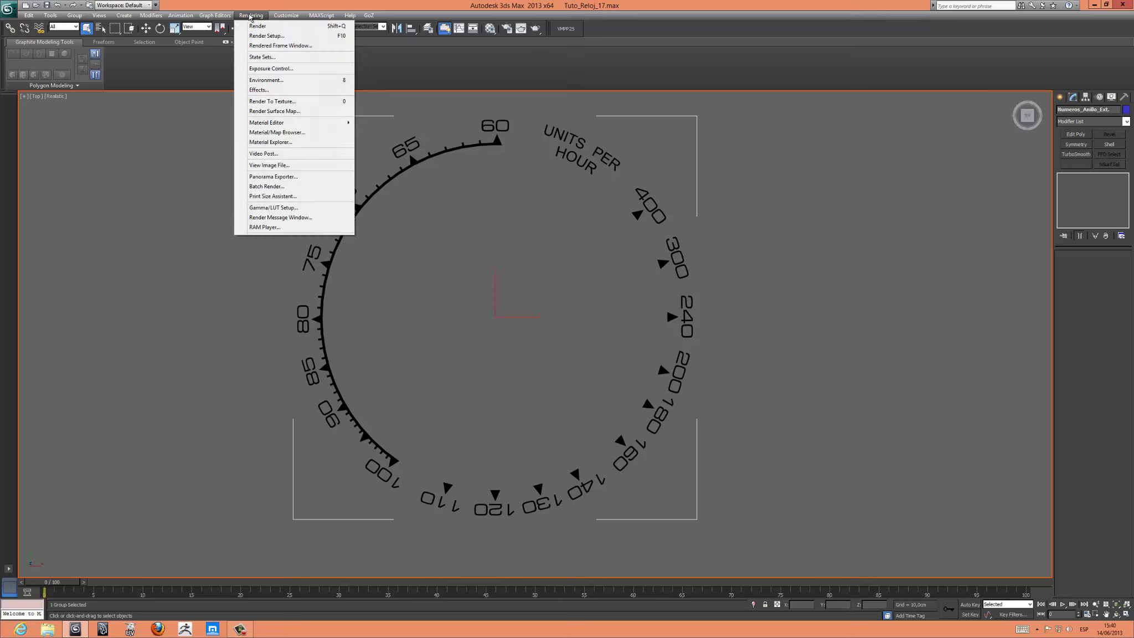
pyautogui.click(271, 82)
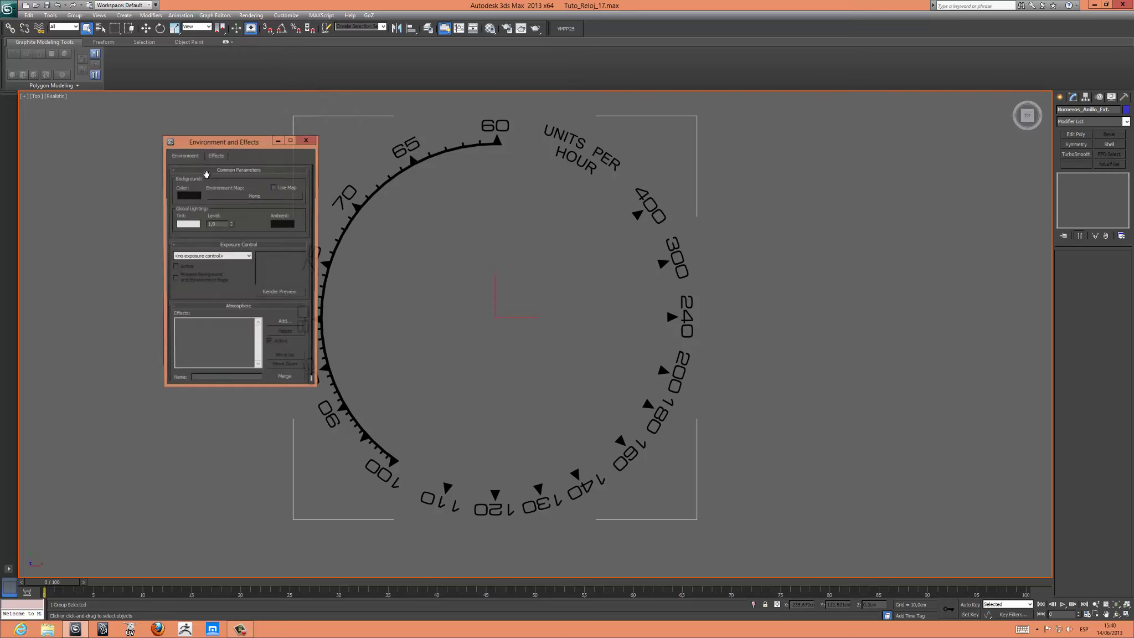
pyautogui.click(191, 195)
pyautogui.moveTo(258, 92); pyautogui.dragTo(258, 122)
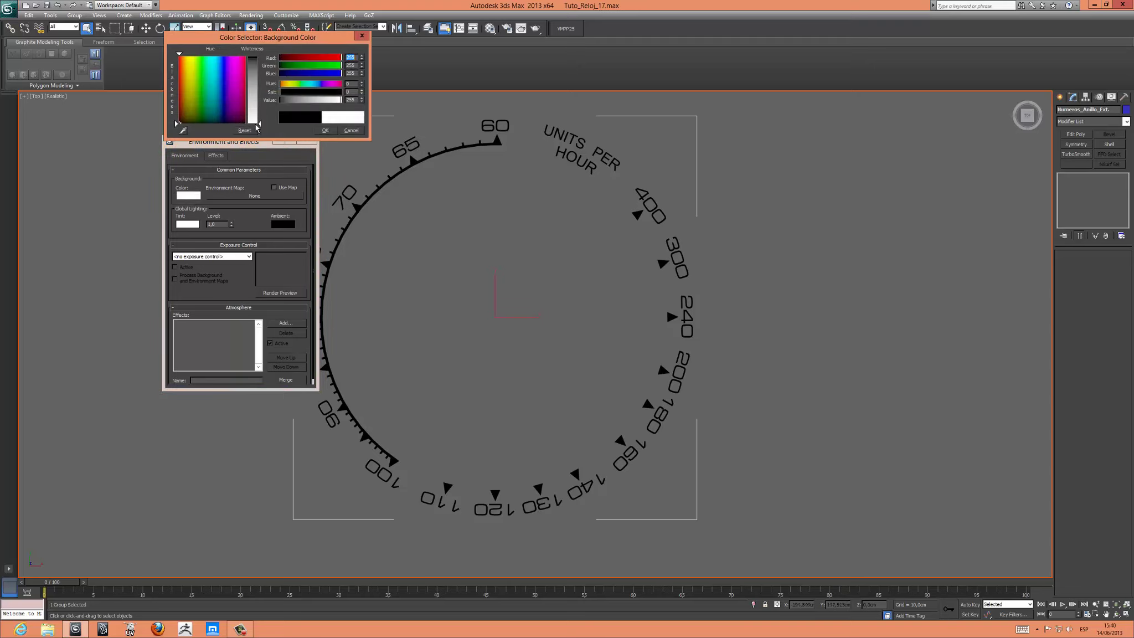
pyautogui.click(325, 131)
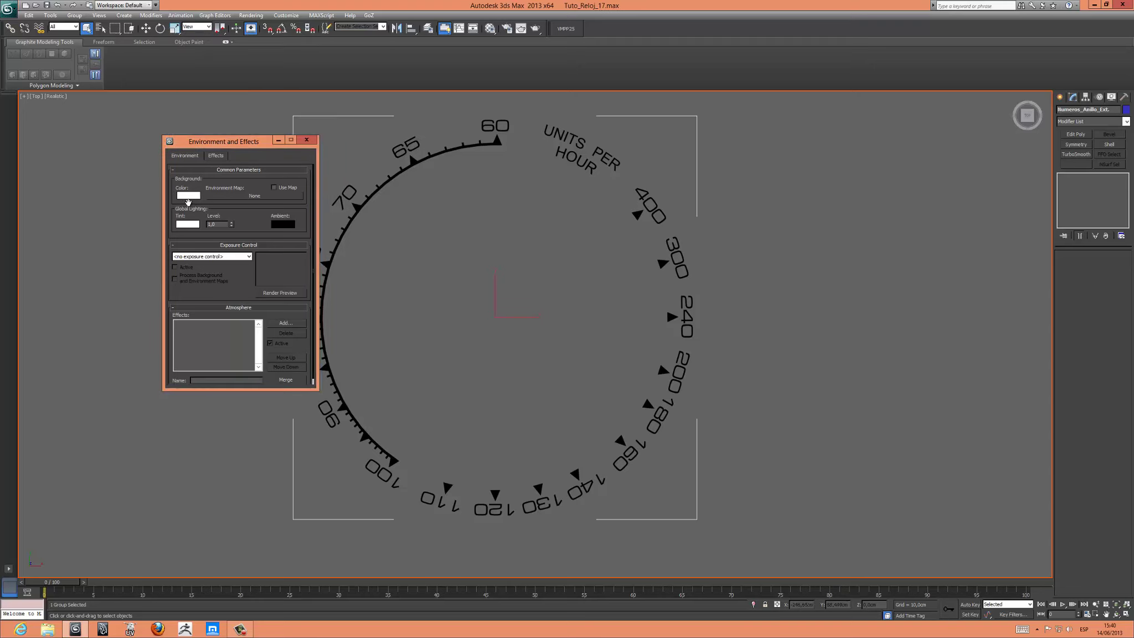
pyautogui.click(306, 139)
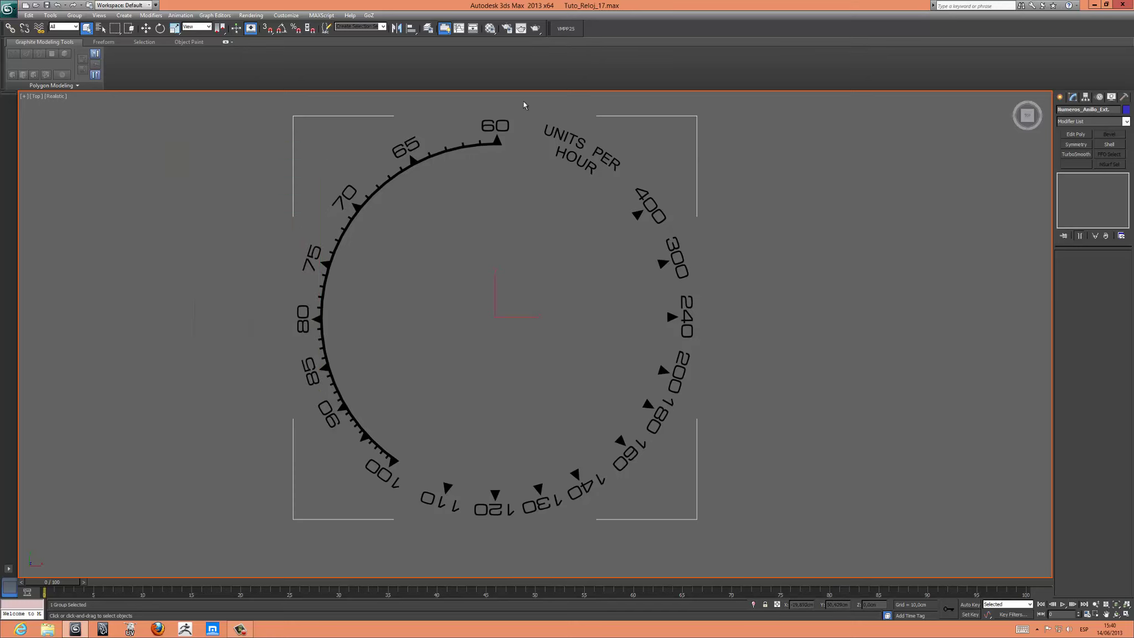
# - Set the render output width to 96 in Render Setup
pyautogui.click(507, 28)
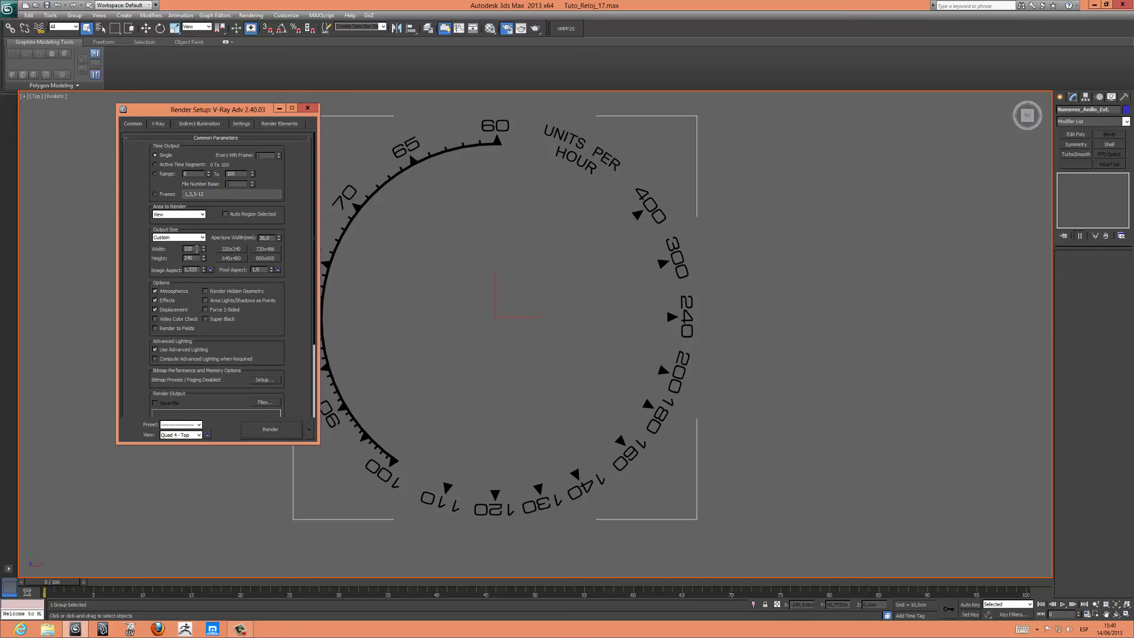
pyautogui.doubleClick(196, 249)
pyautogui.write('96')
pyautogui.click(308, 108)
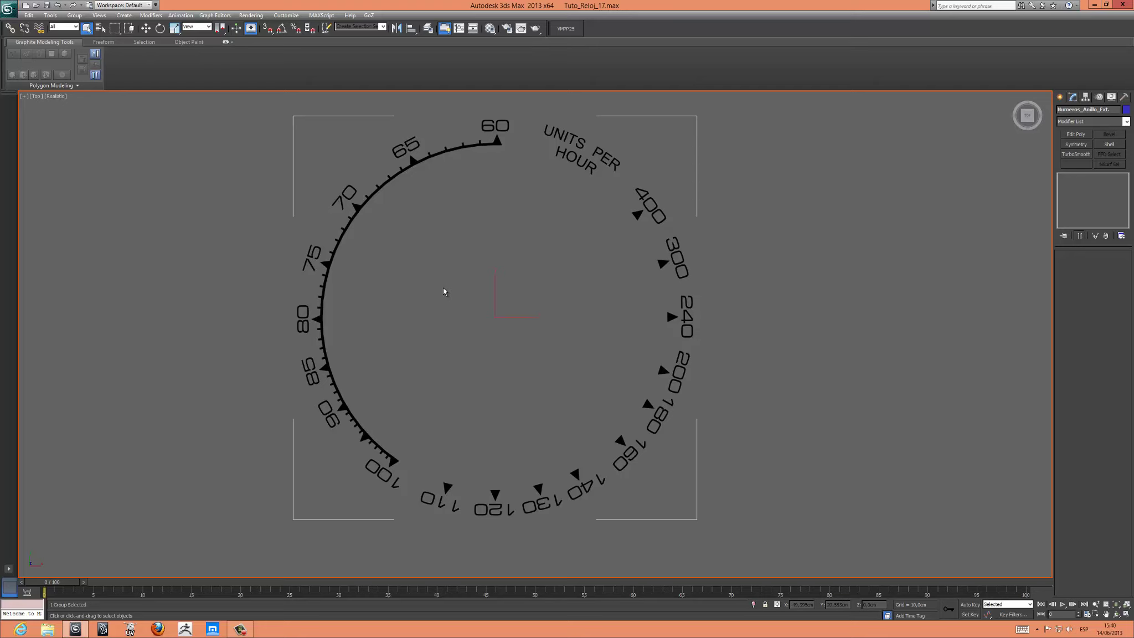
# - Show the safe frame and zoom and pan until the number ring fills it
pyautogui.hotkey('shift', 'f')
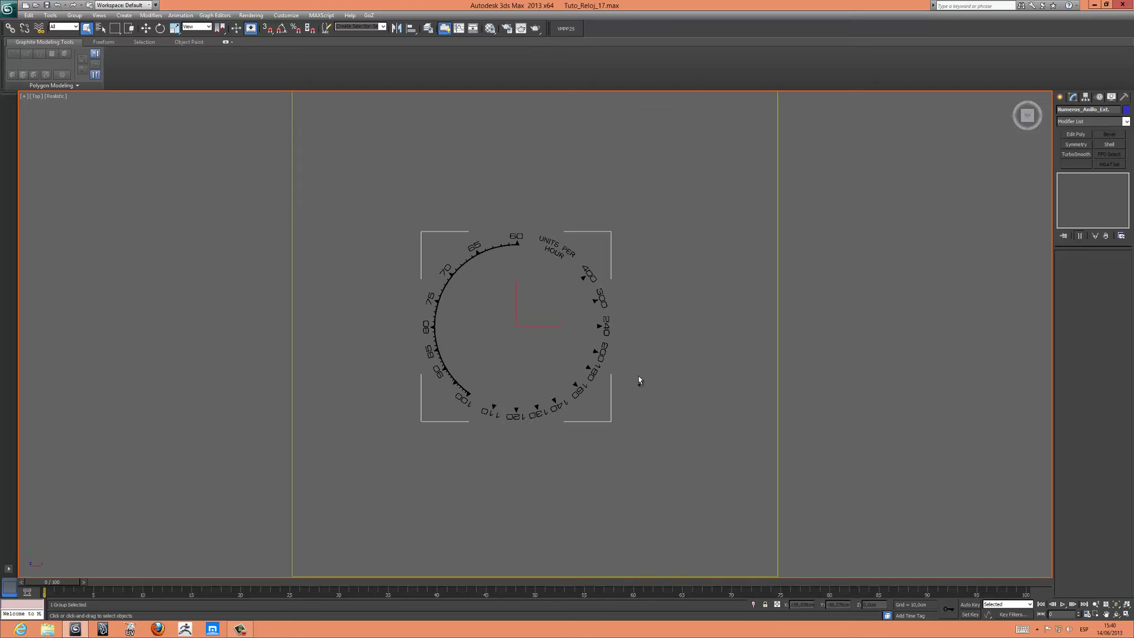
pyautogui.scroll(2, 679, 349)
pyautogui.scroll(2, 679, 339)
pyautogui.scroll(2, 679, 339)
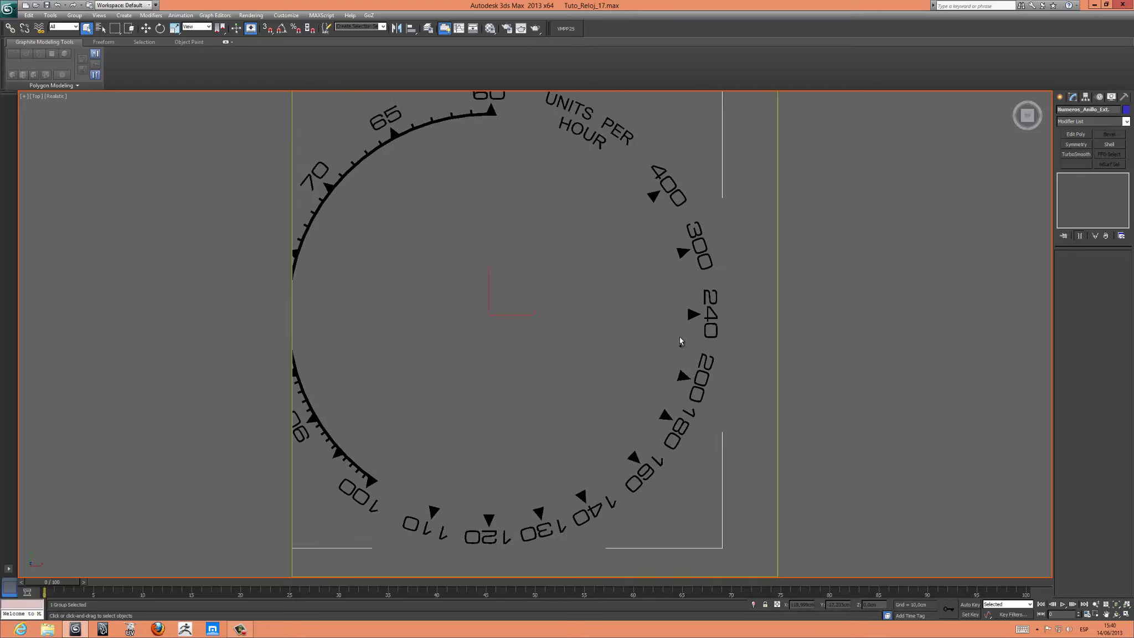
pyautogui.moveTo(595, 324); pyautogui.dragTo(636, 349, button='middle')
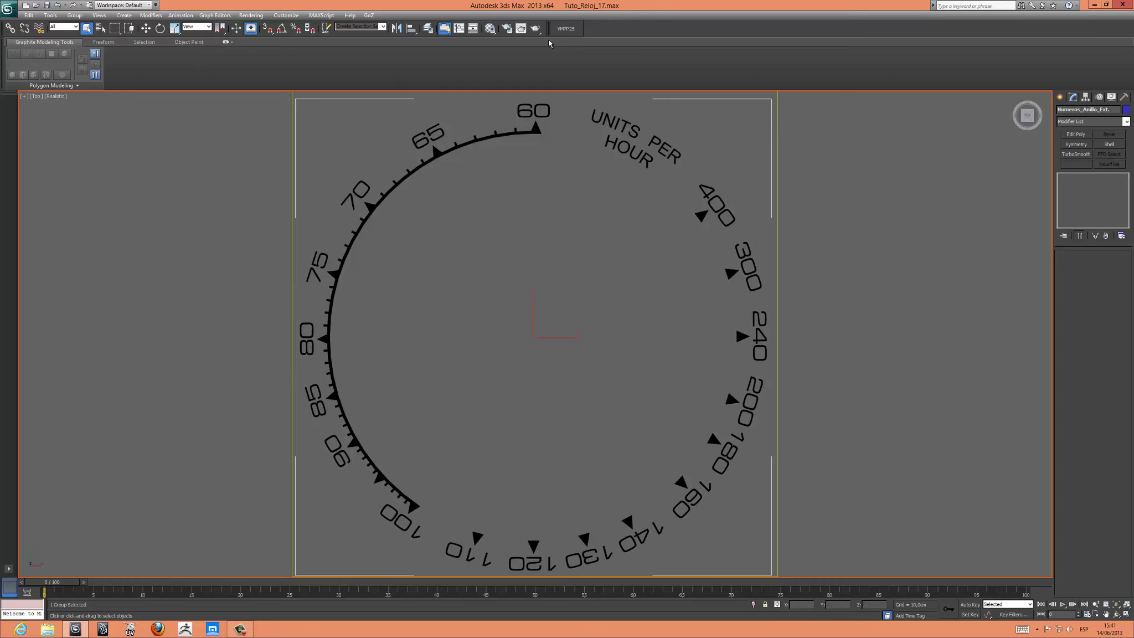
# - Render the Top view, moving the V-Ray log window aside
pyautogui.click(535, 28)
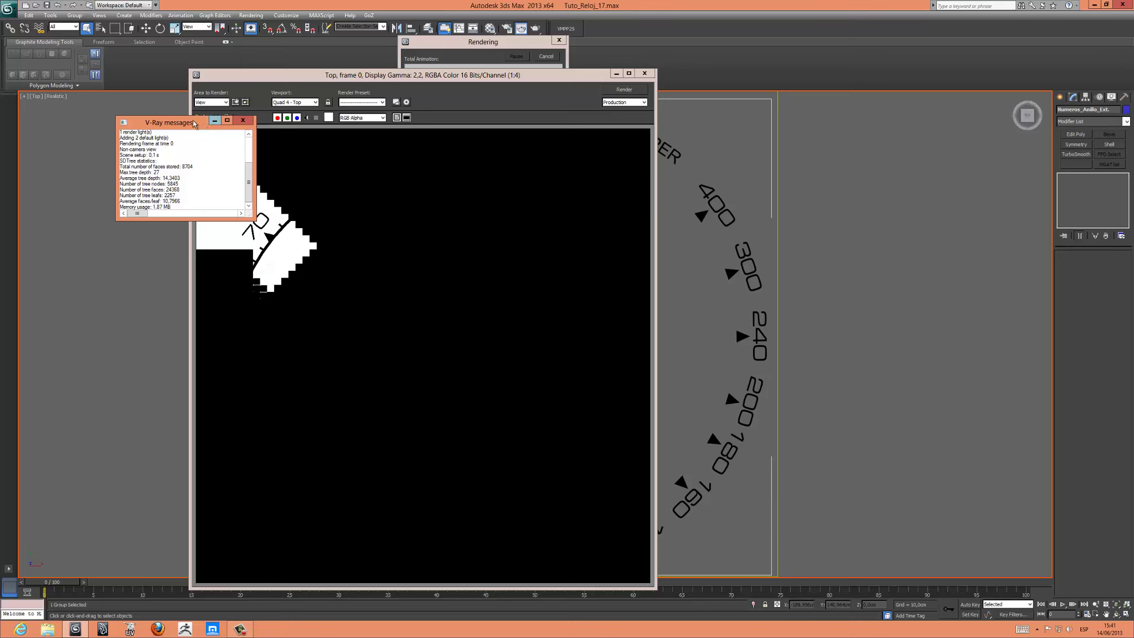
pyautogui.moveTo(193, 123); pyautogui.dragTo(856, 136)
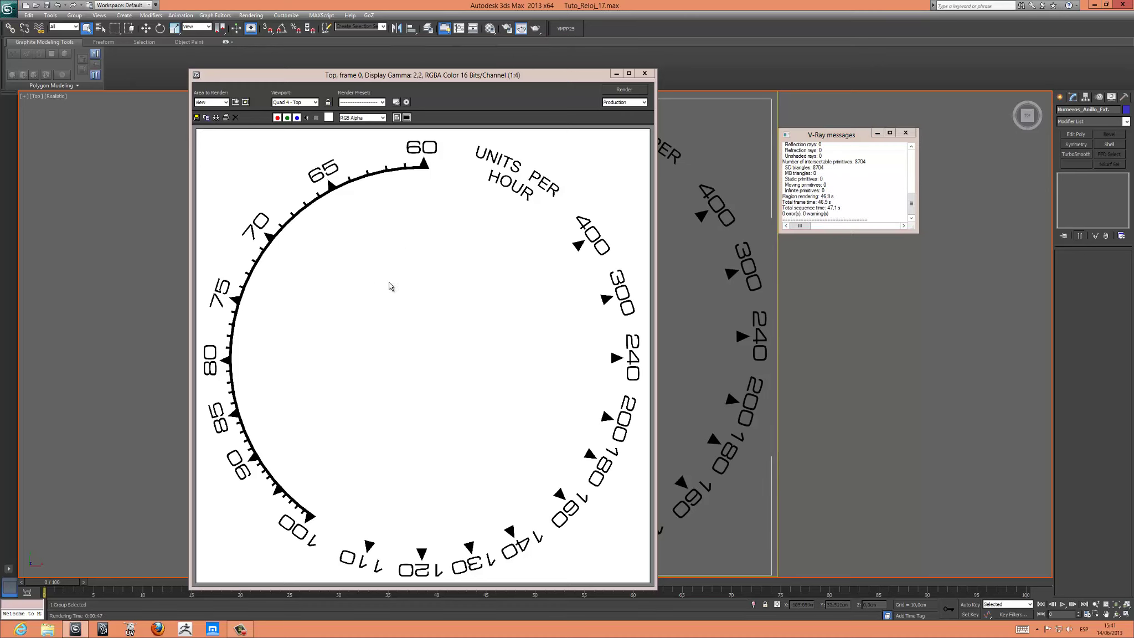
# - Save the render as PNG file Numeros_Ext and close the frame buffer
pyautogui.click(197, 117)
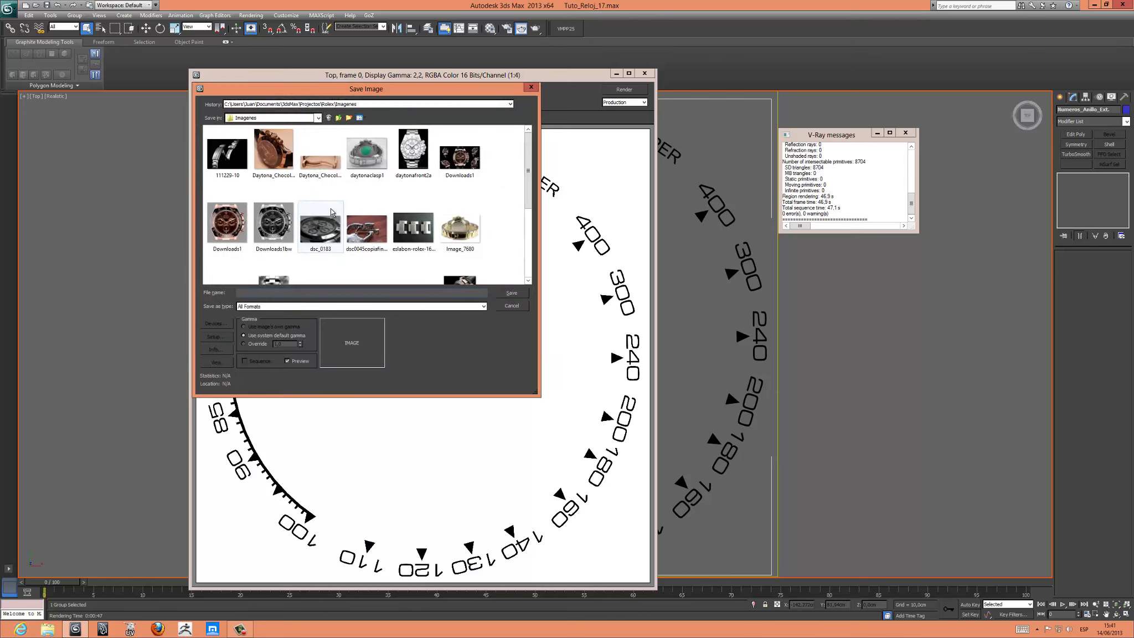
pyautogui.moveTo(528, 179); pyautogui.dragTo(530, 255)
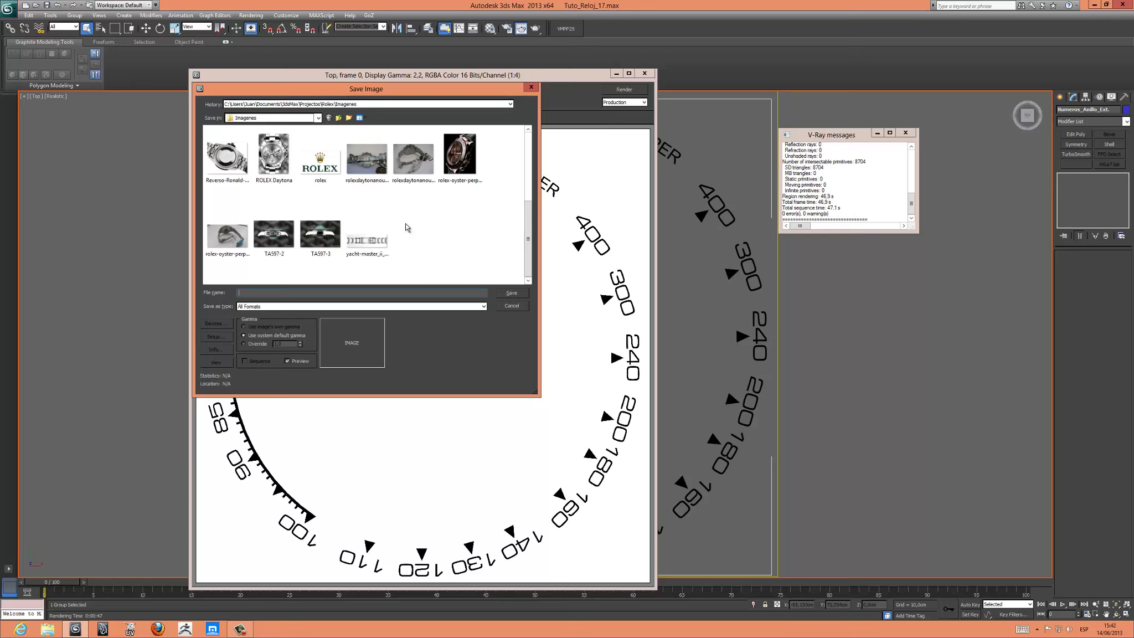
pyautogui.write('Numeros_Ext')
pyautogui.click(483, 307)
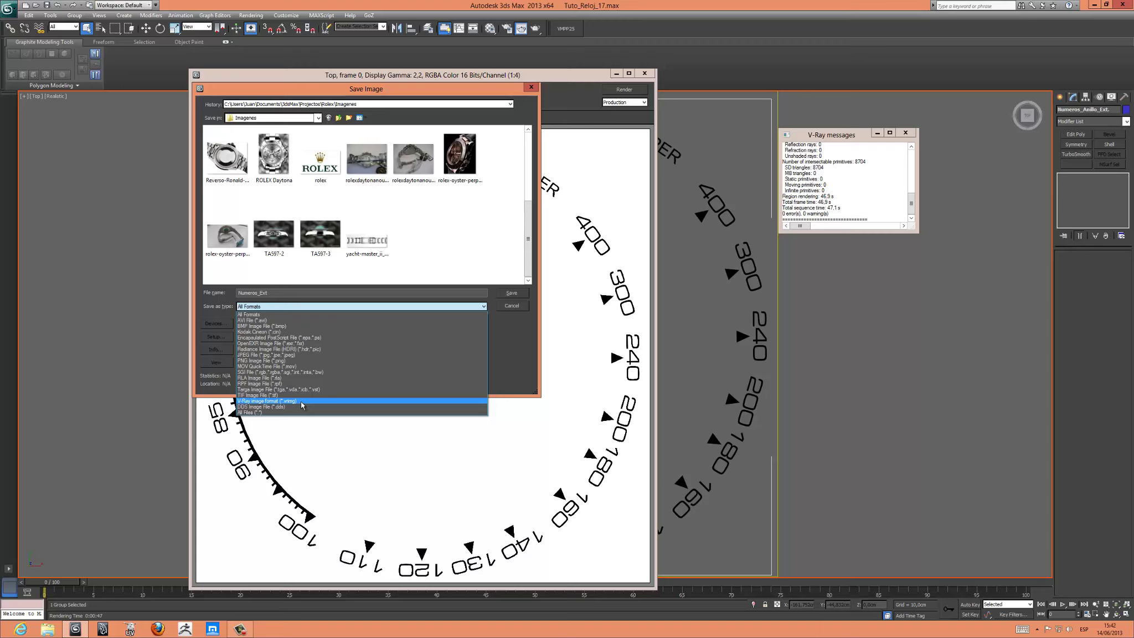
pyautogui.click(296, 361)
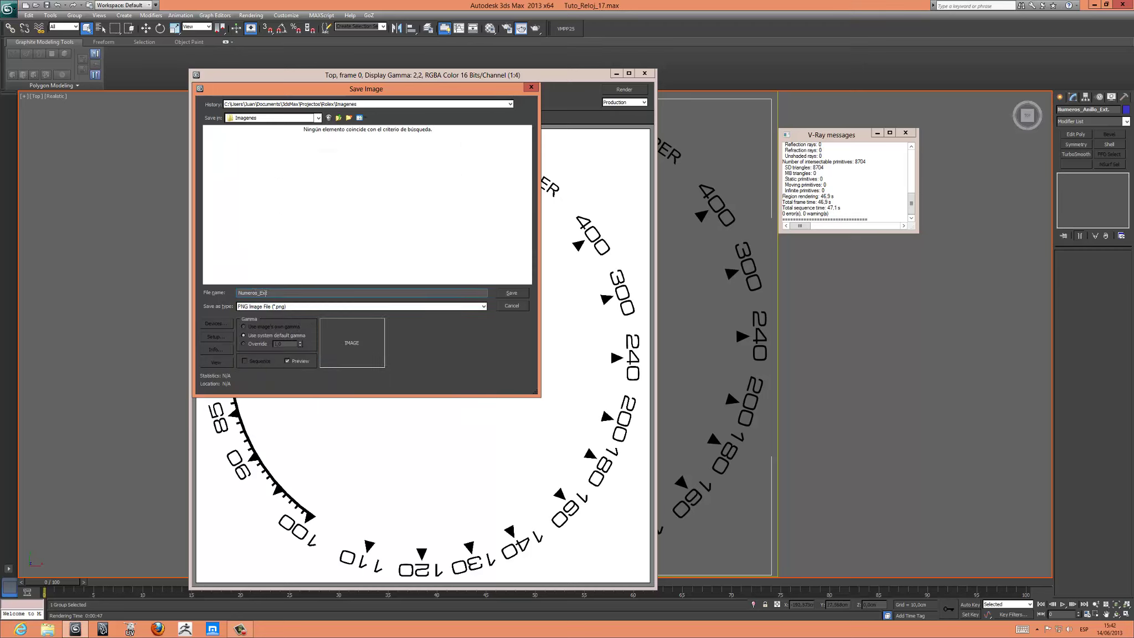
pyautogui.click(511, 293)
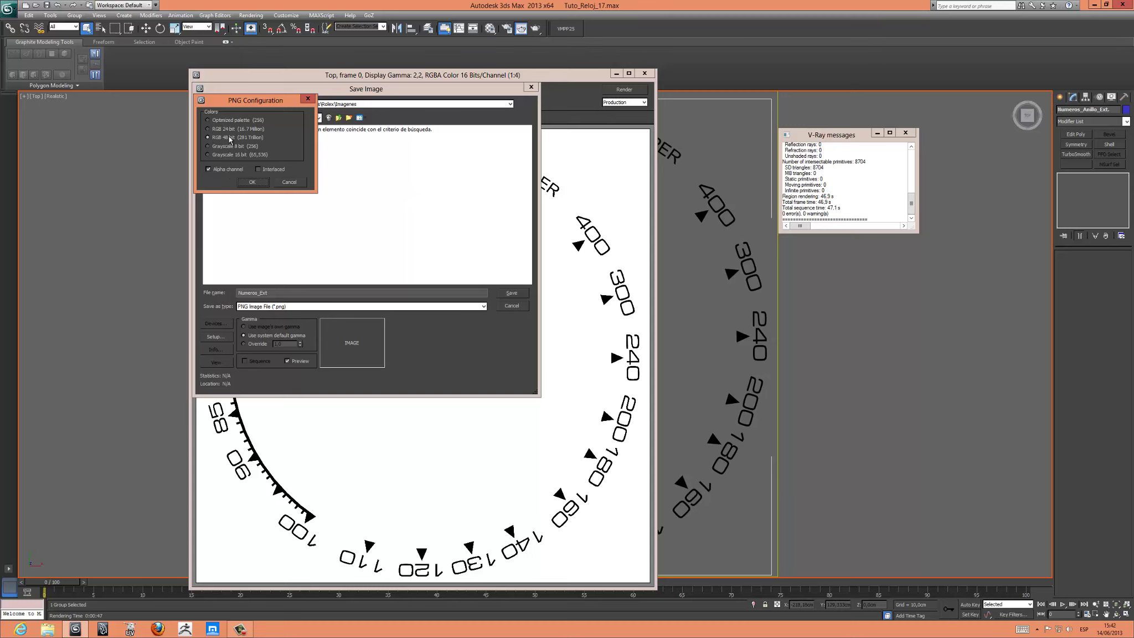
pyautogui.click(252, 182)
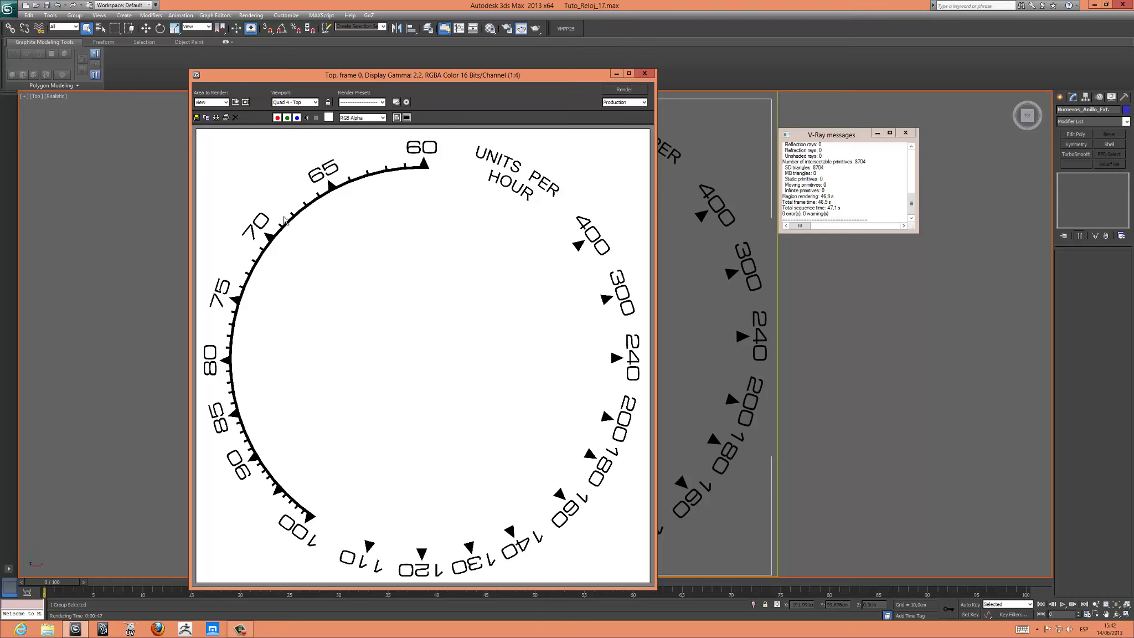
pyautogui.click(644, 73)
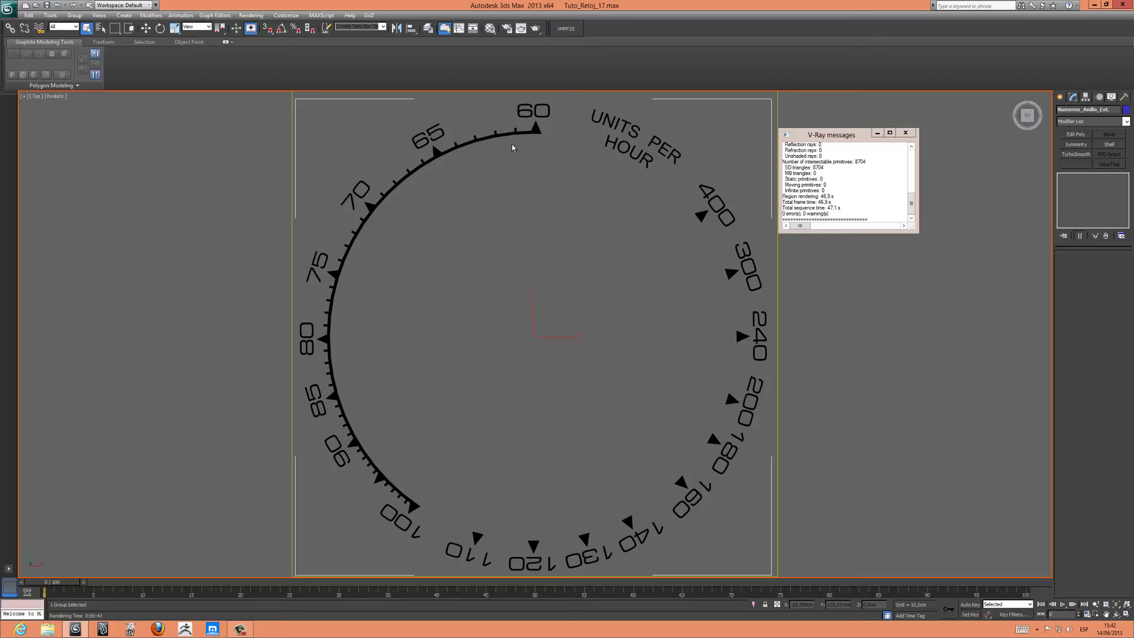
# - Create a hidden Texturas layer from the selected text and make Caja current
pyautogui.click(429, 29)
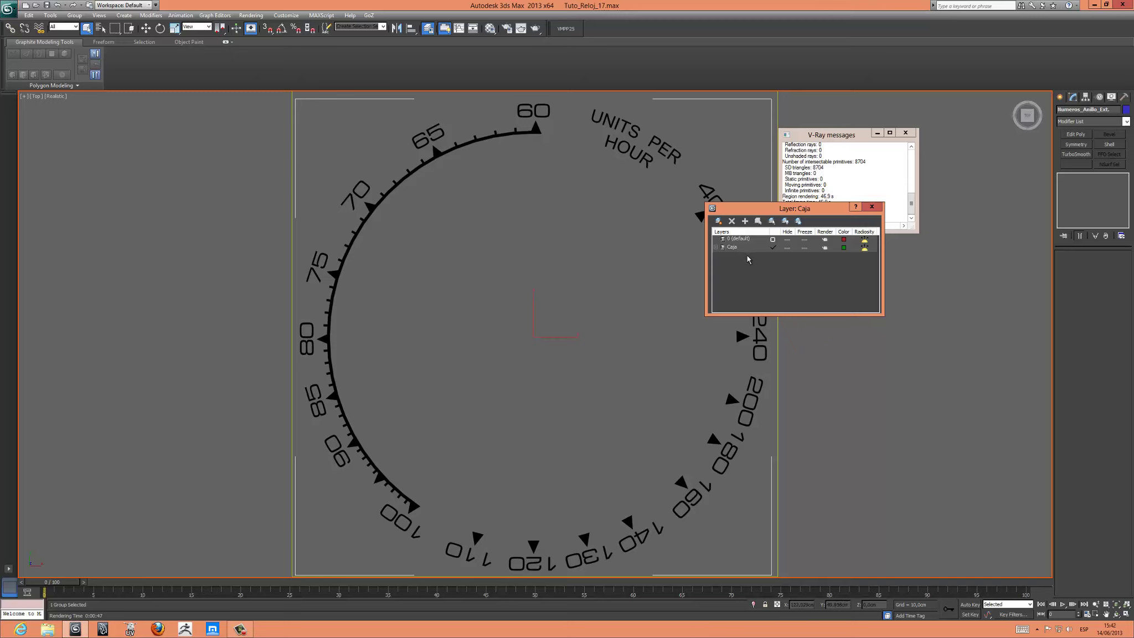
pyautogui.click(719, 221)
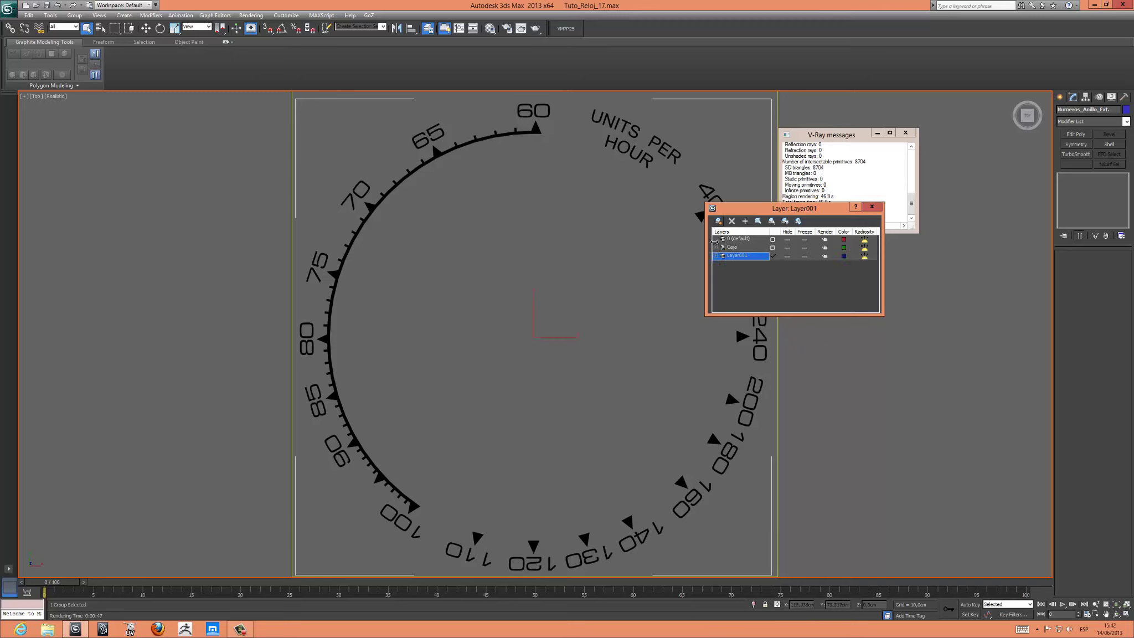
pyautogui.click(749, 257)
pyautogui.write('Text')
pyautogui.write('uras')
pyautogui.click(778, 292)
pyautogui.click(786, 255)
pyautogui.click(773, 247)
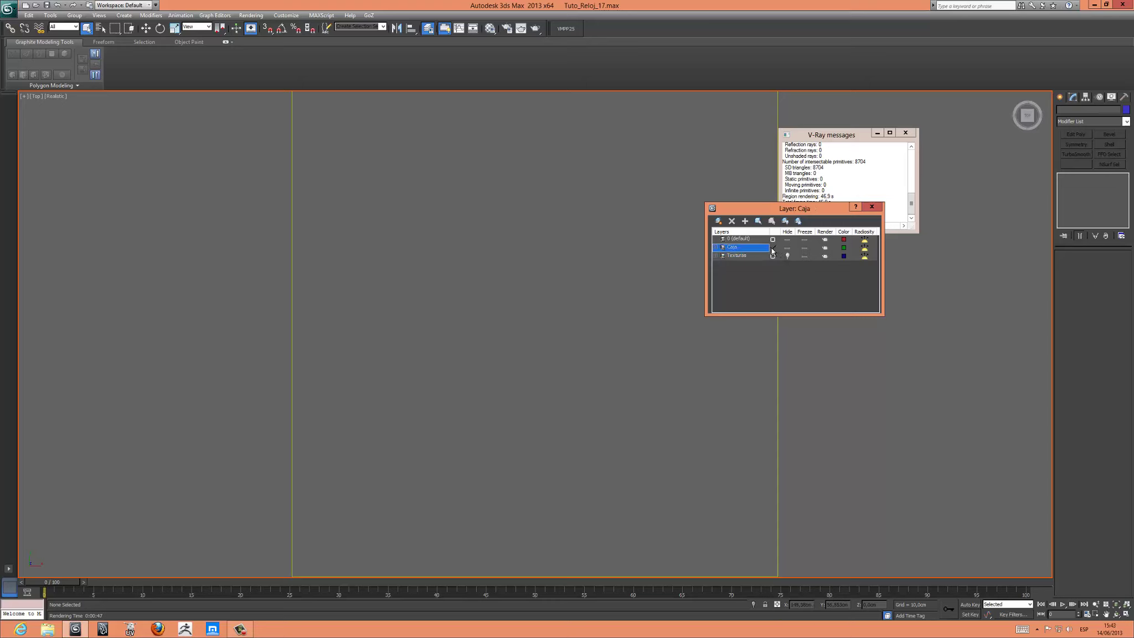
pyautogui.click(788, 250)
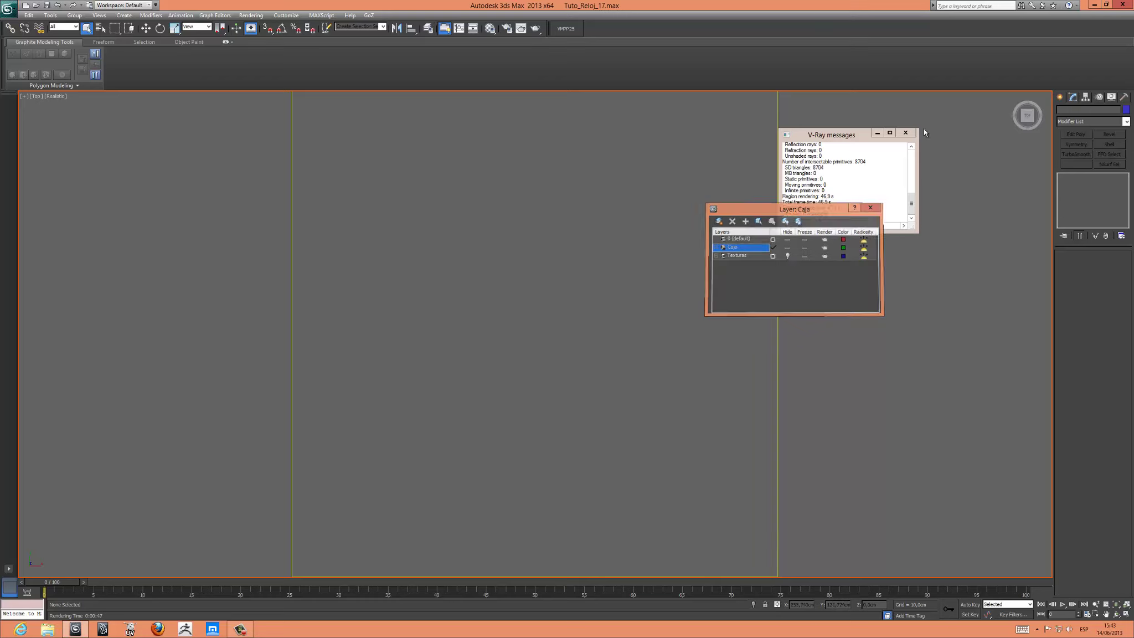
pyautogui.click(871, 208)
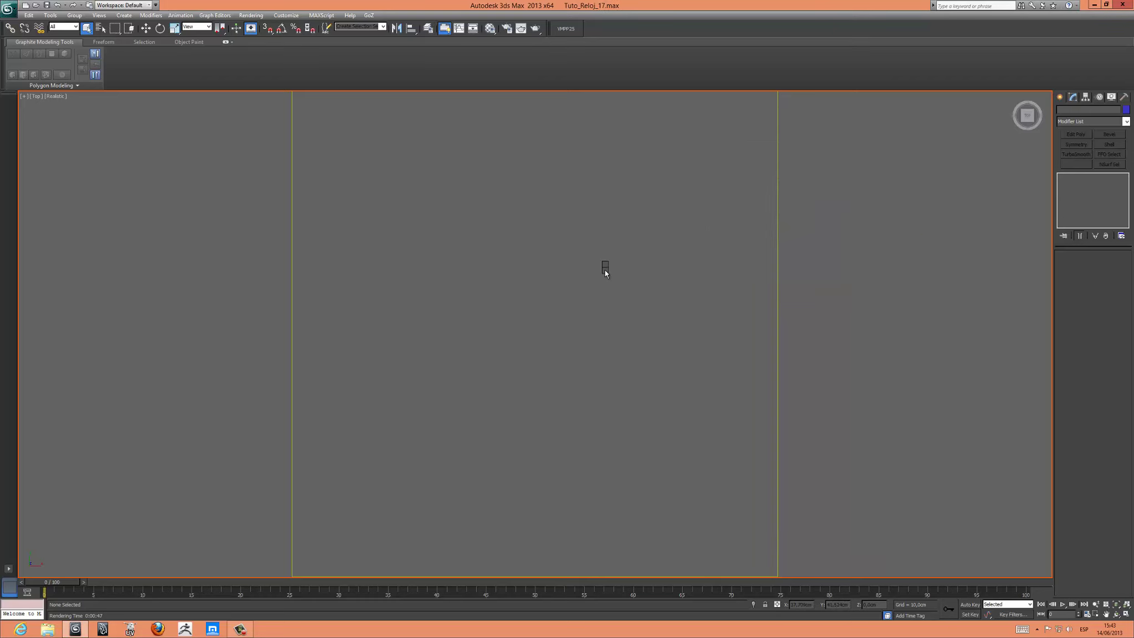
# - Unhide all objects except hidden layers and orbit to a three-quarter view of the watch
pyautogui.rightClick(604, 270)
pyautogui.rightClick(600, 269)
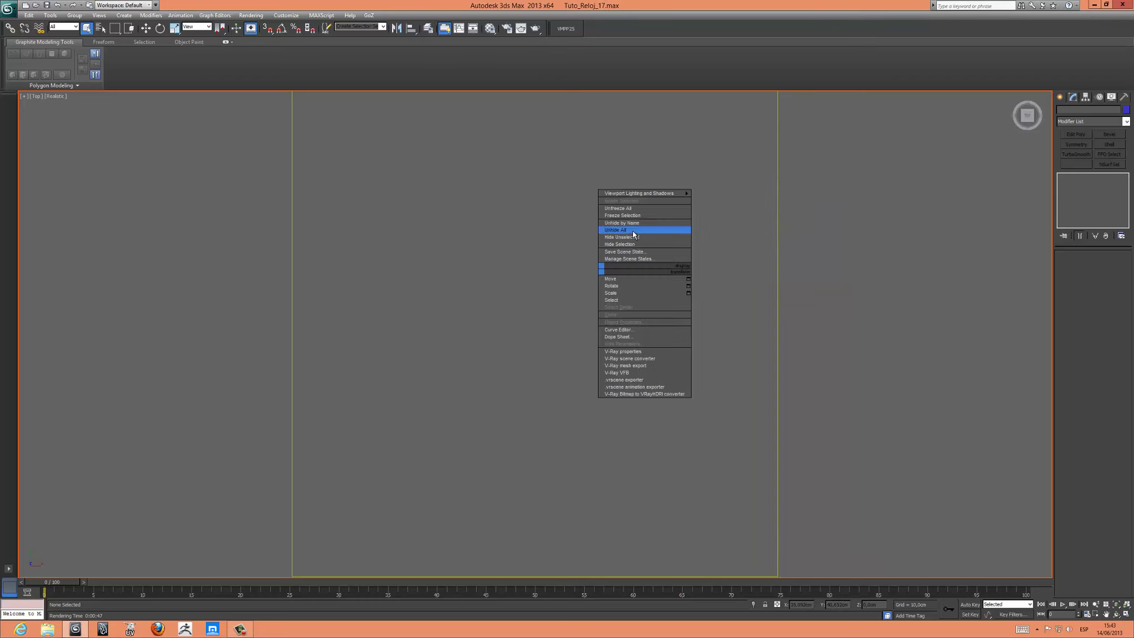
pyautogui.click(616, 230)
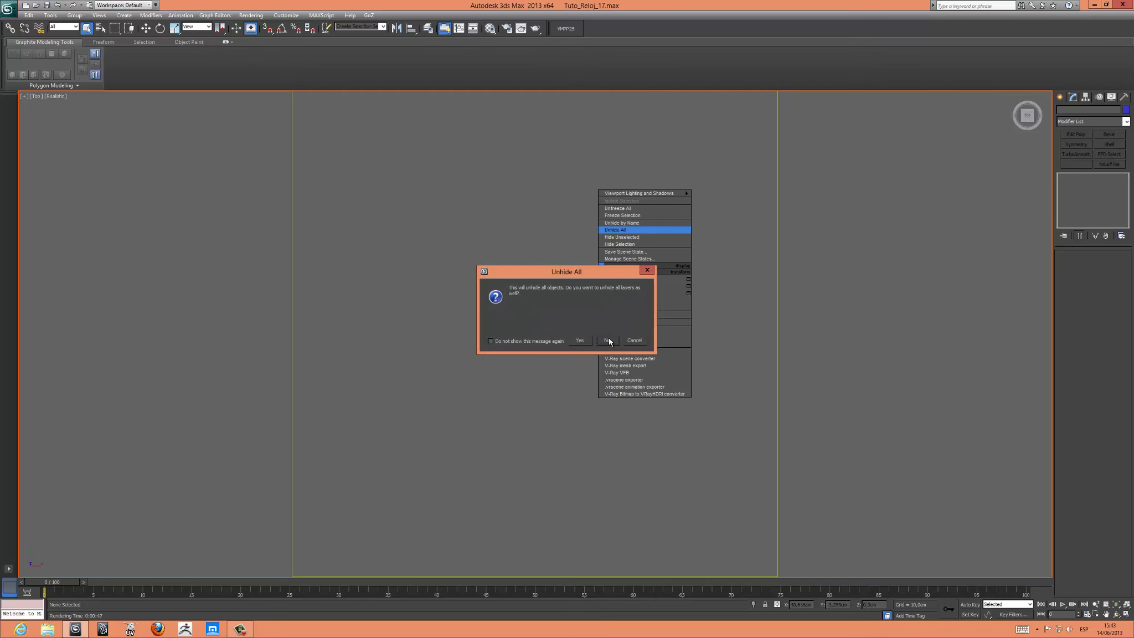
pyautogui.click(607, 341)
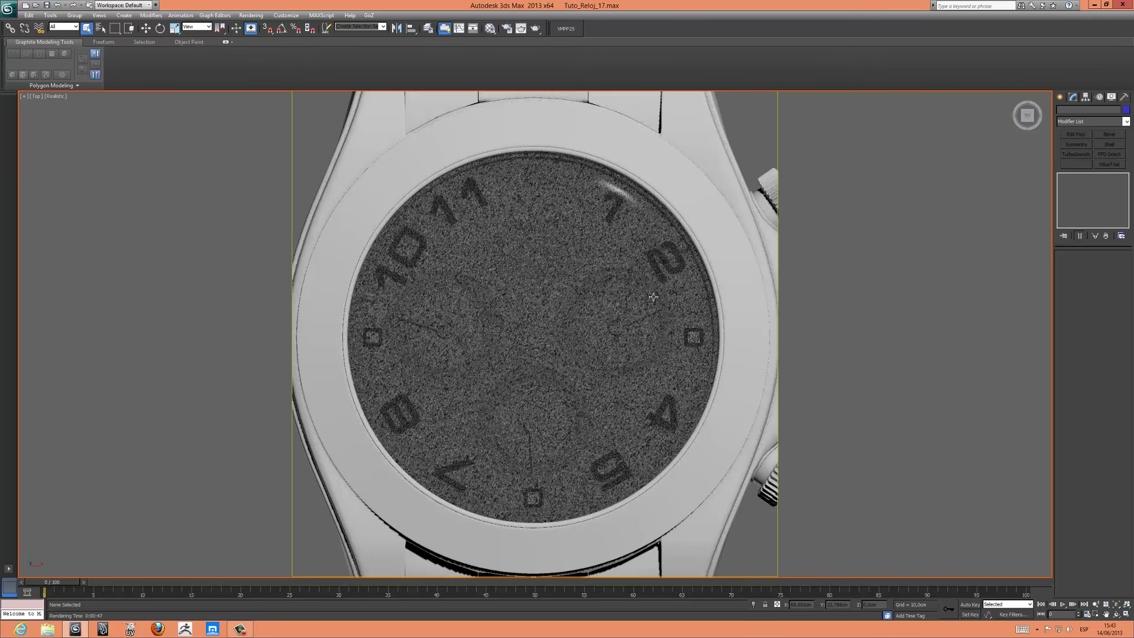
pyautogui.scroll(5, 653, 296)
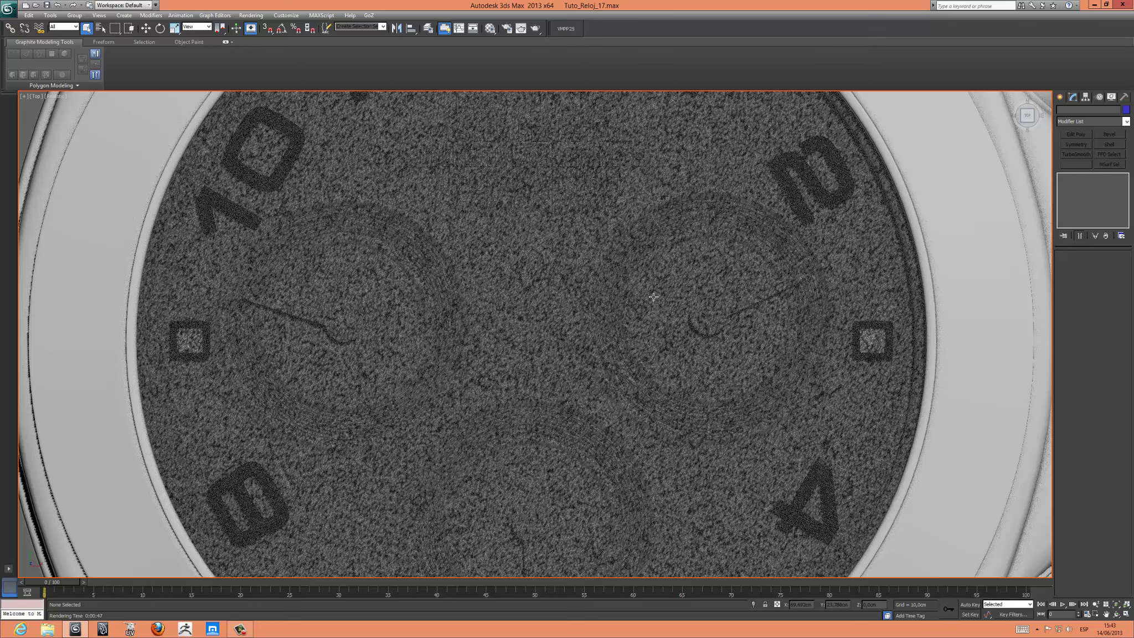
pyautogui.scroll(-5, 653, 301)
pyautogui.scroll(-2, 652, 304)
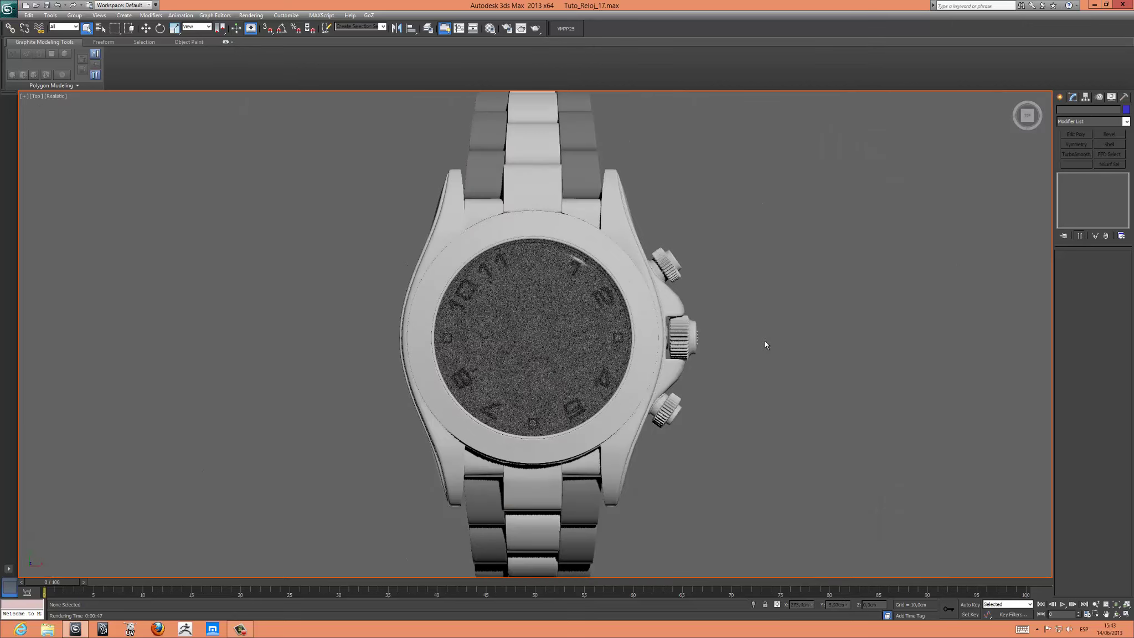
pyautogui.moveTo(765, 340)
pyautogui.keyDown('alt'); pyautogui.mouseDown(button='middle')
pyautogui.moveTo(703, 311)
pyautogui.moveTo(734, 333)
pyautogui.moveTo(694, 324)
pyautogui.mouseUp(button='middle'); pyautogui.keyUp('alt')
pyautogui.scroll(2, 734, 334)
# - Select the bezel ring, isolate it with edged faces, and delete its TurboSmooth
pyautogui.click(694, 324)
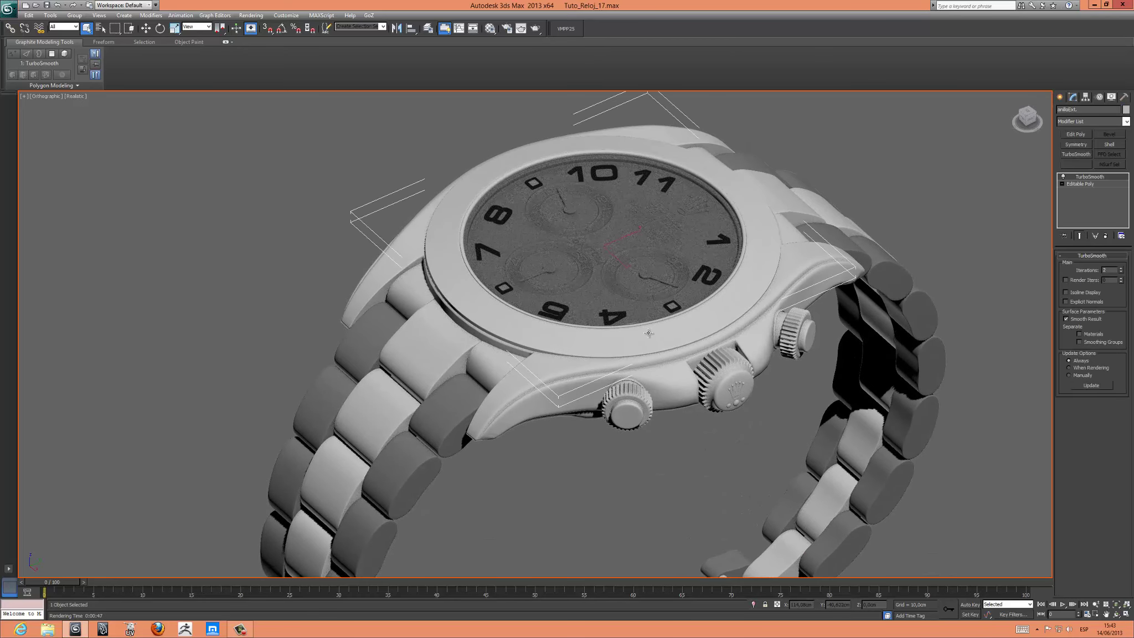
pyautogui.press('F4')
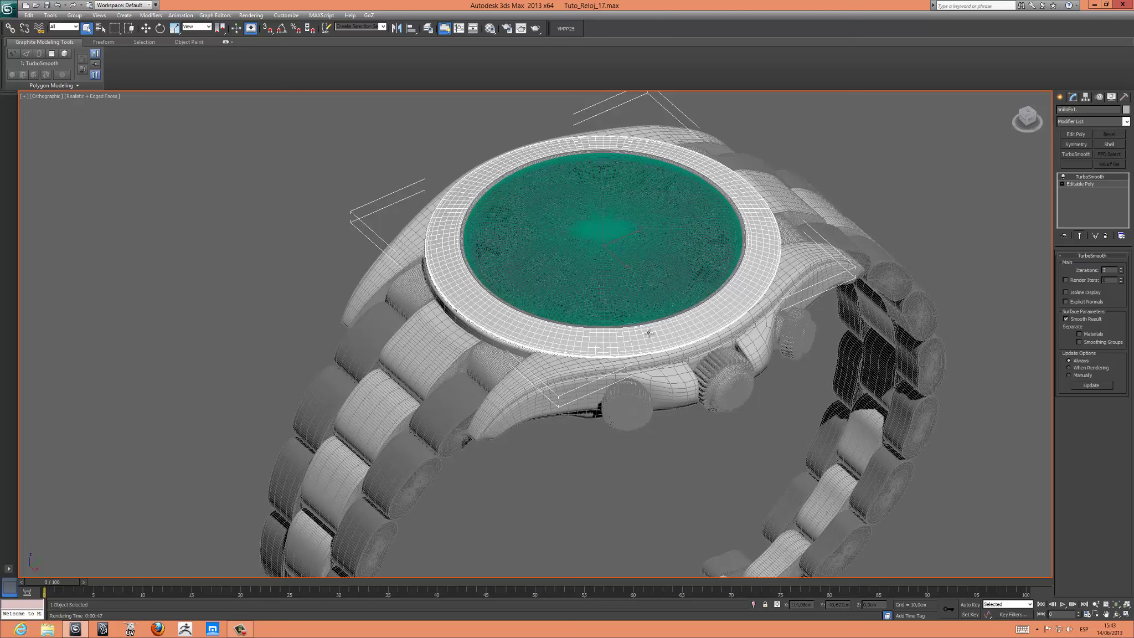
pyautogui.hotkey('alt', 'q')
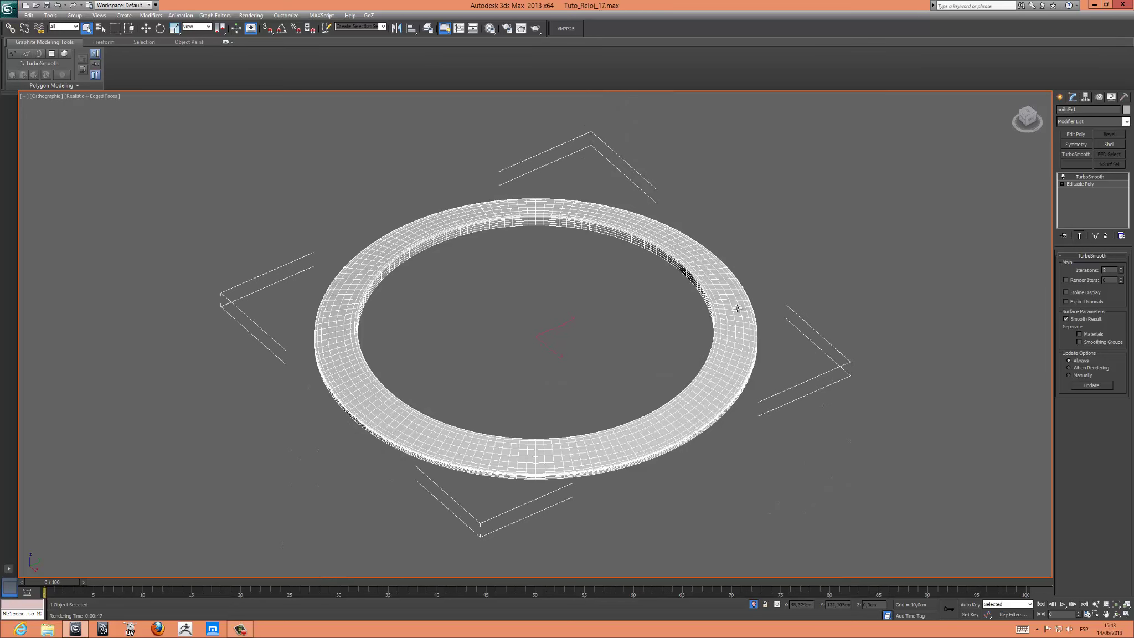
pyautogui.click(1105, 236)
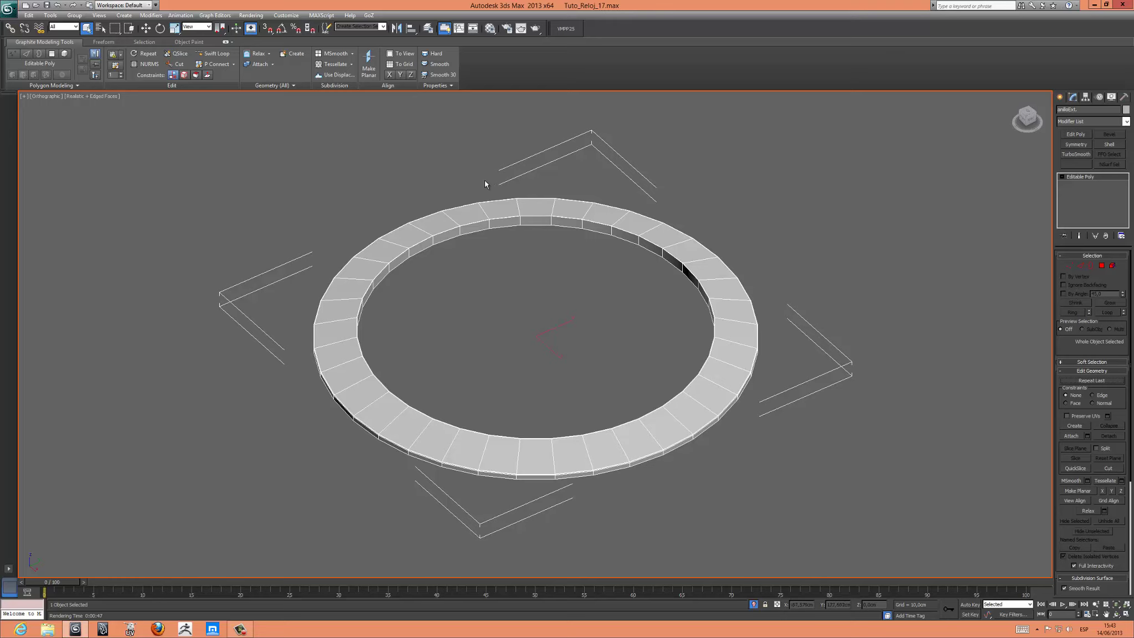
pyautogui.click(9, 8)
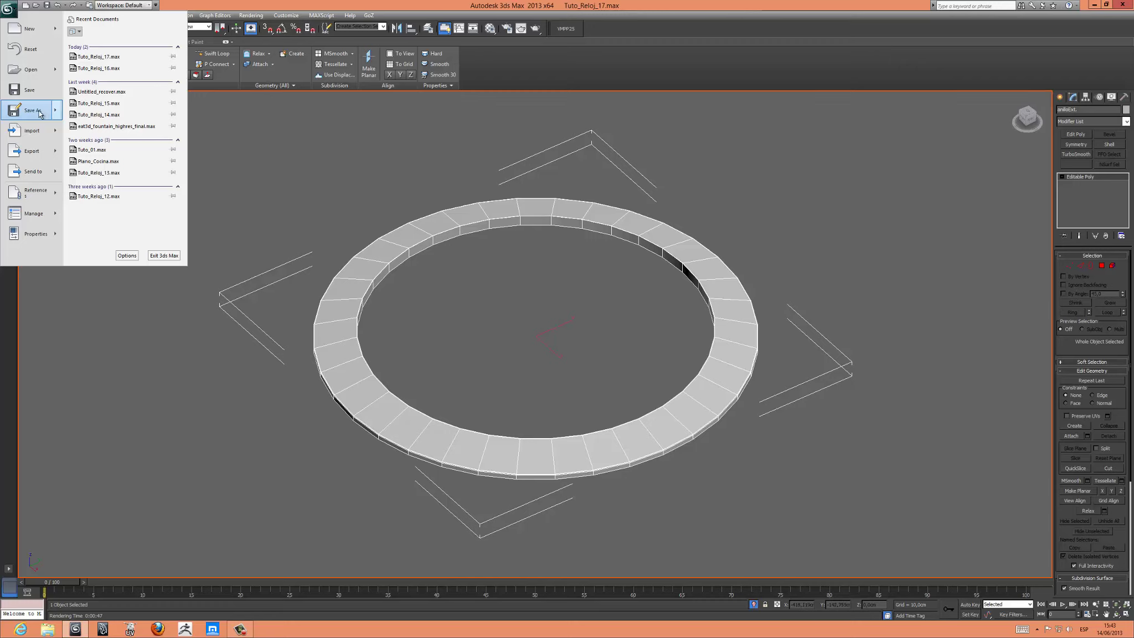
pyautogui.moveTo(31, 152)
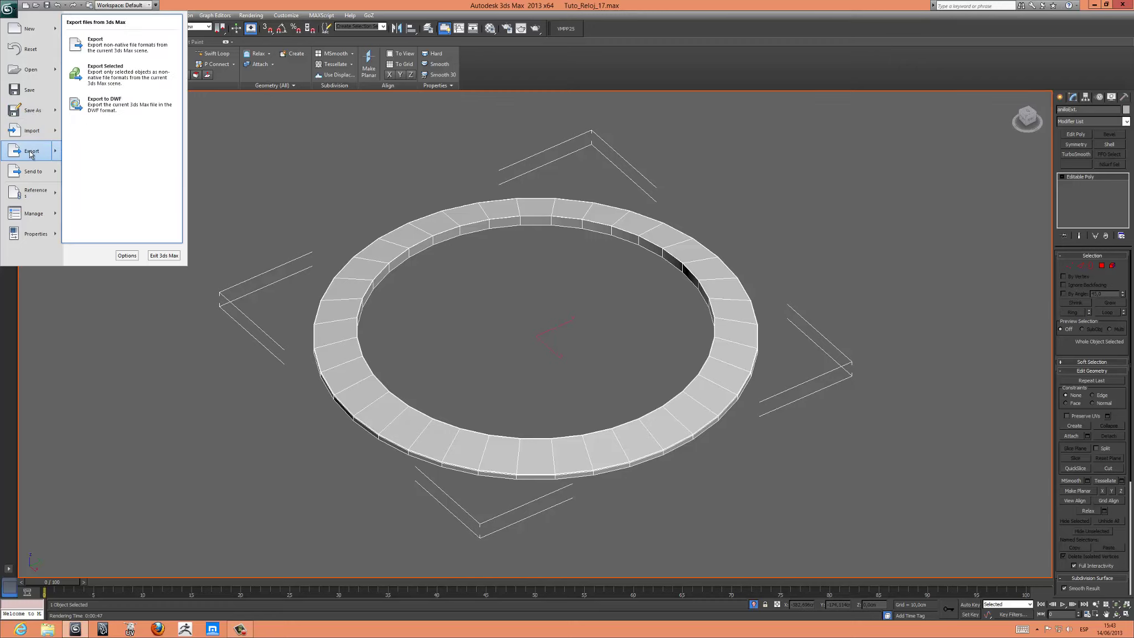
# - Save the ring export as OBJ file Anillo_Exterior_Out
pyautogui.click(127, 75)
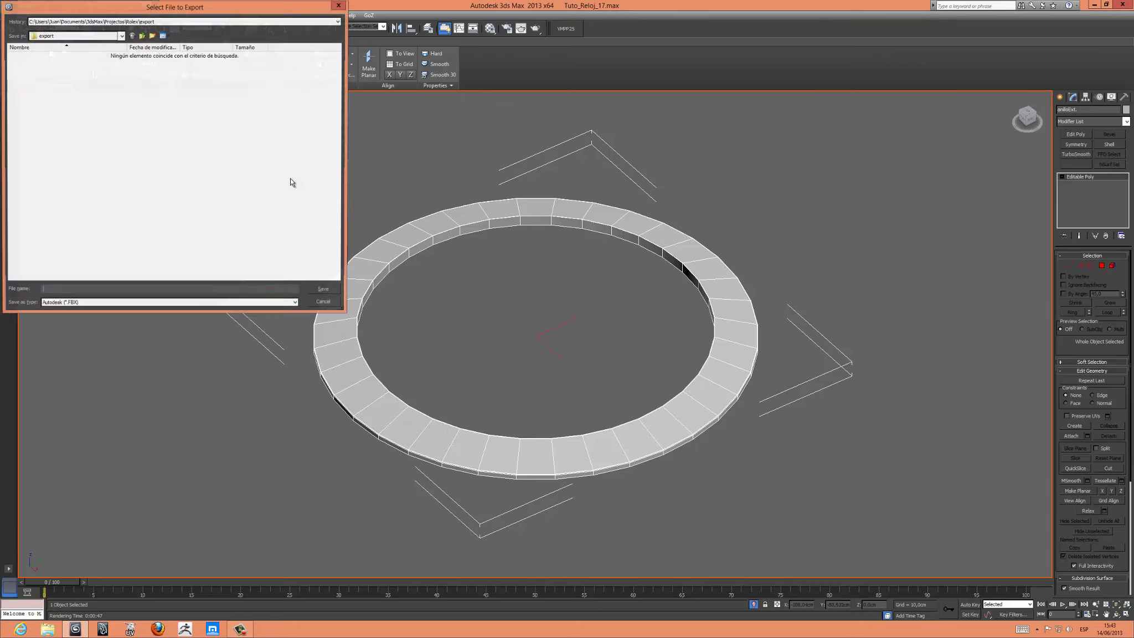
pyautogui.click(180, 304)
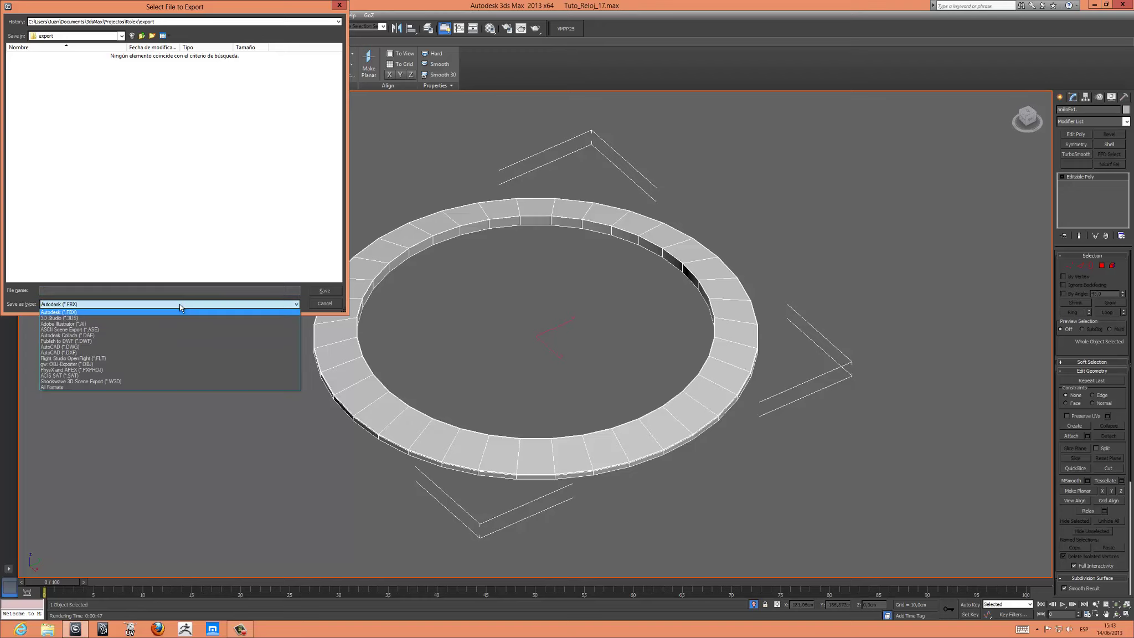
pyautogui.click(117, 364)
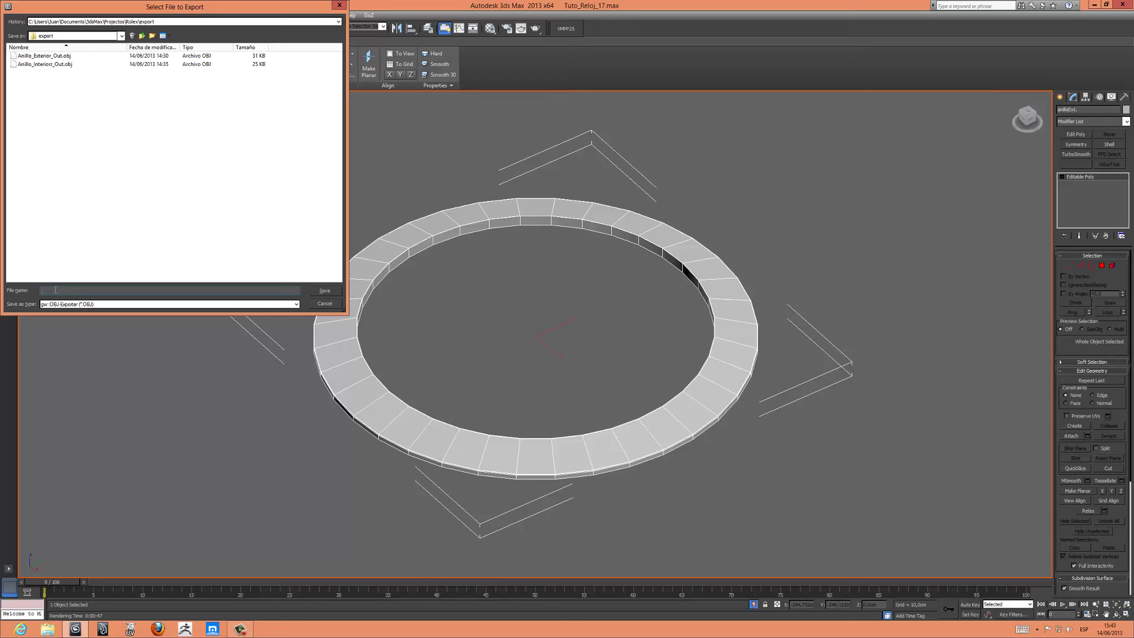
pyautogui.write('Ani')
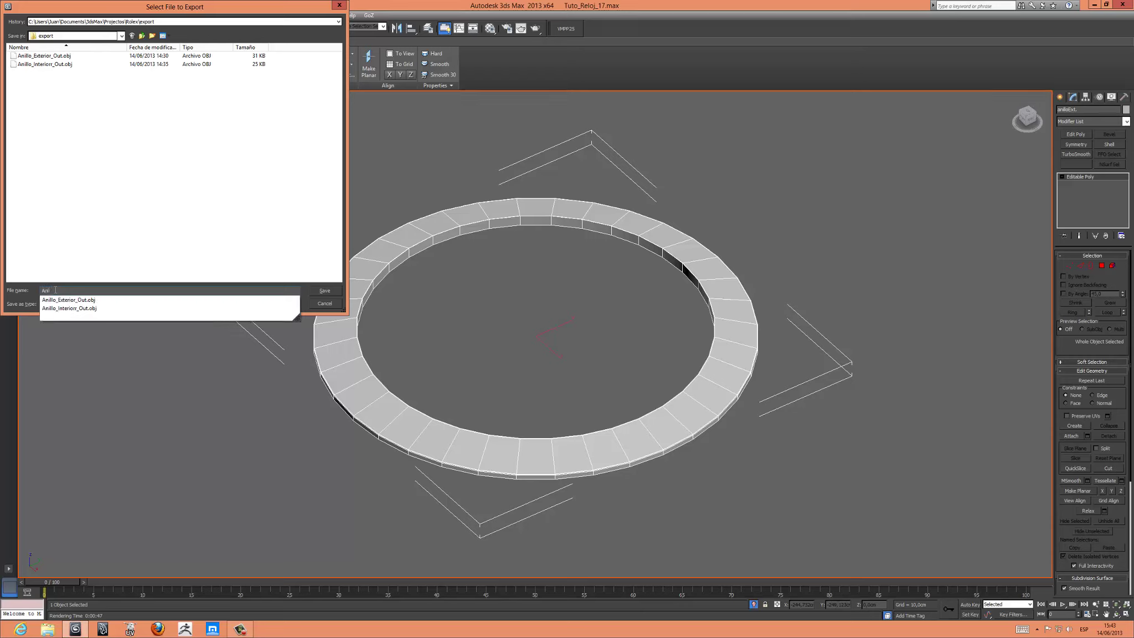
pyautogui.write('E')
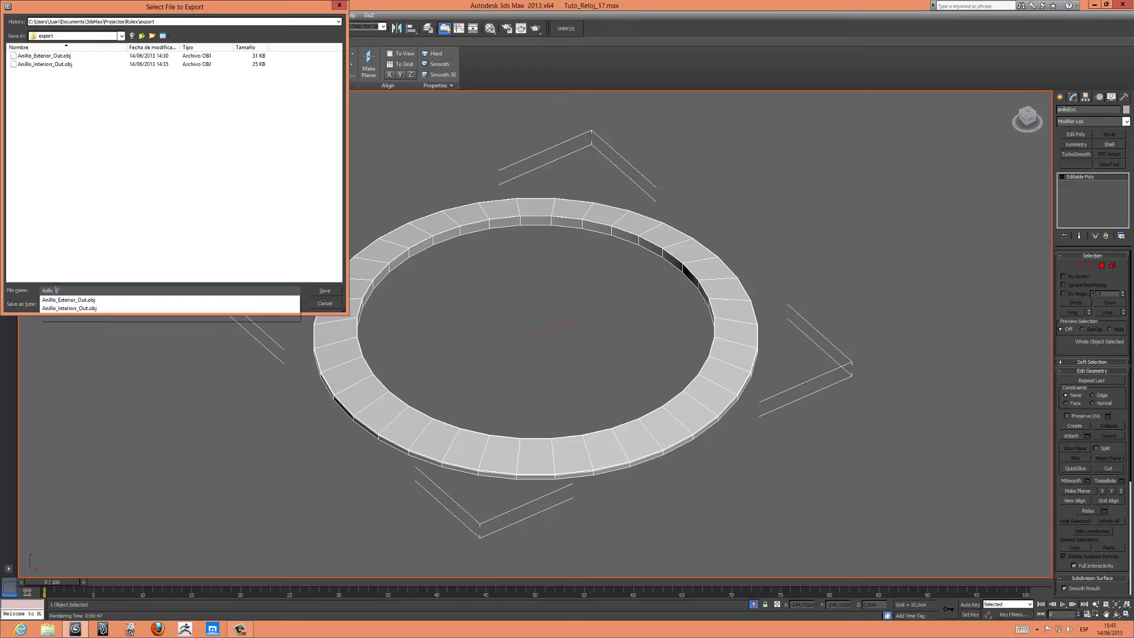
pyautogui.write('x')
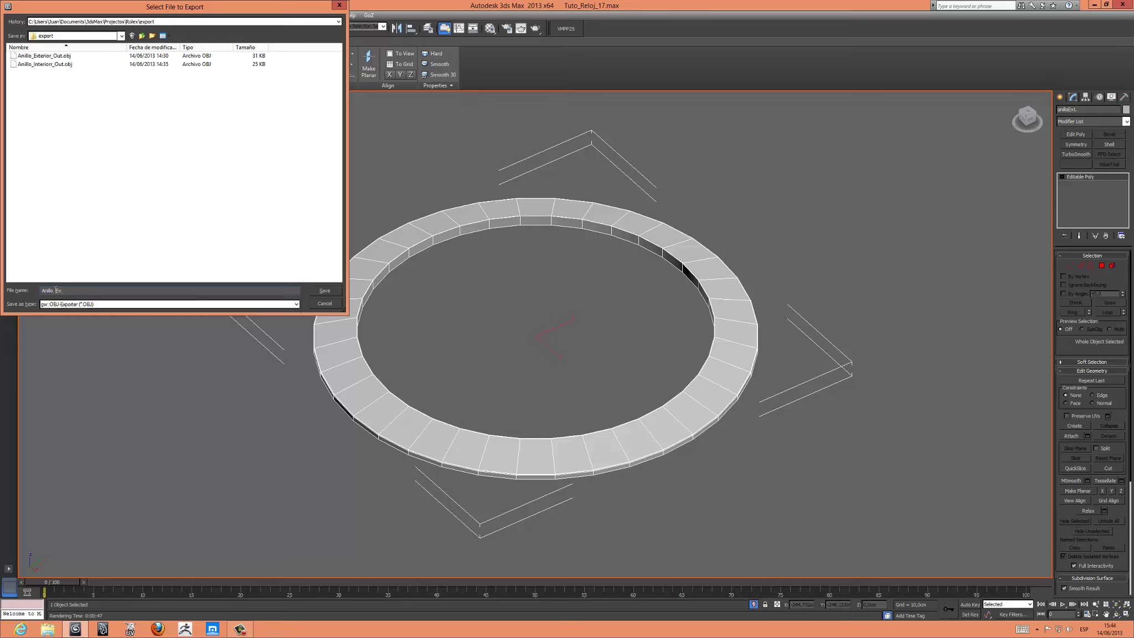
pyautogui.write('yt')
pyautogui.write('.')
pyautogui.write('_')
pyautogui.write('Uv')
pyautogui.click(40, 65)
pyautogui.press('Delete')
pyautogui.click(39, 56)
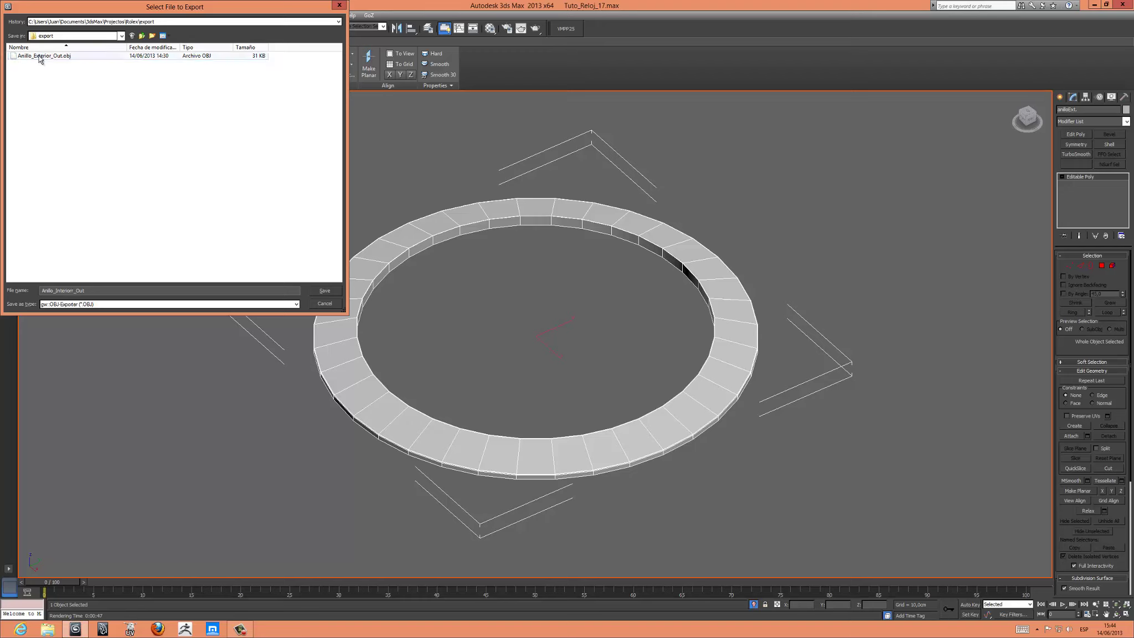
pyautogui.press('Delete')
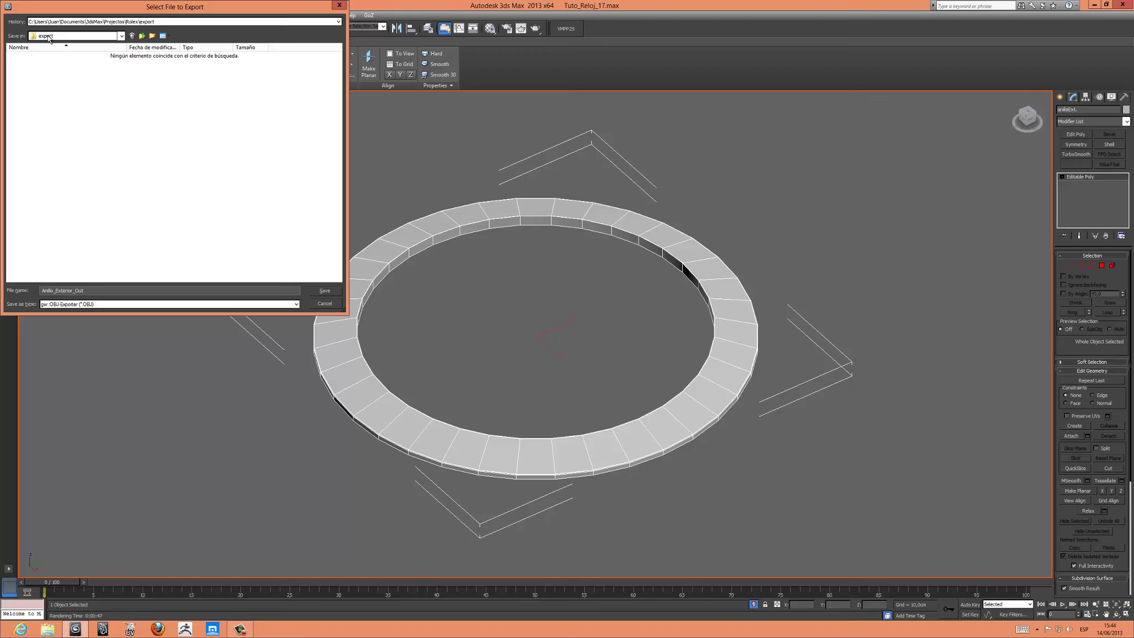
pyautogui.click(326, 293)
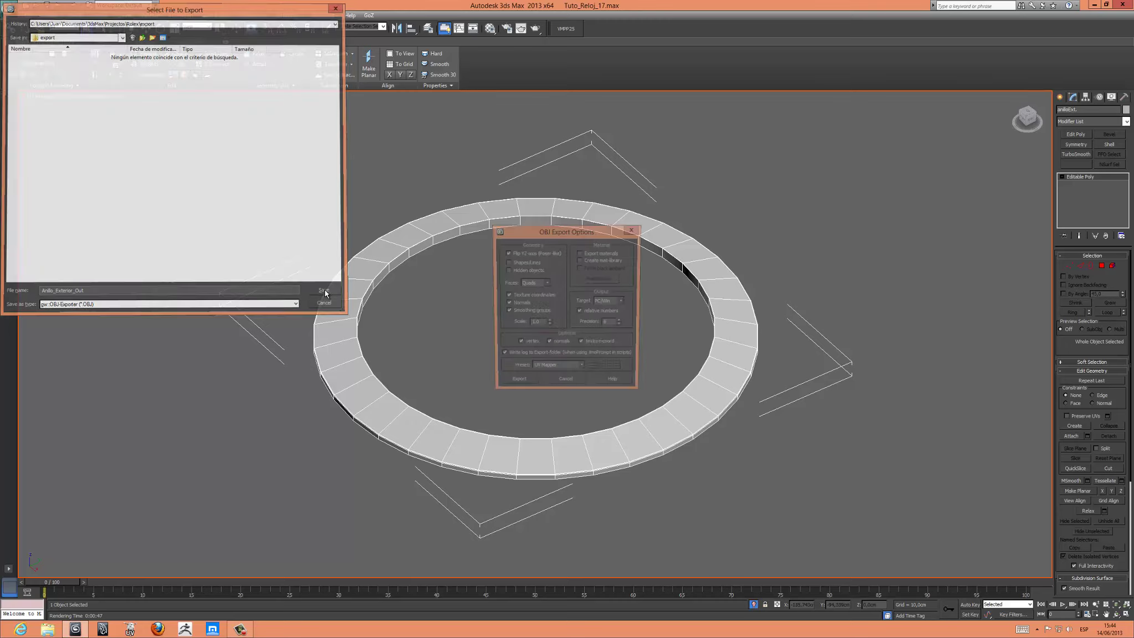
# - Export the OBJ with the UV Mapper preset and close the export report
pyautogui.click(558, 369)
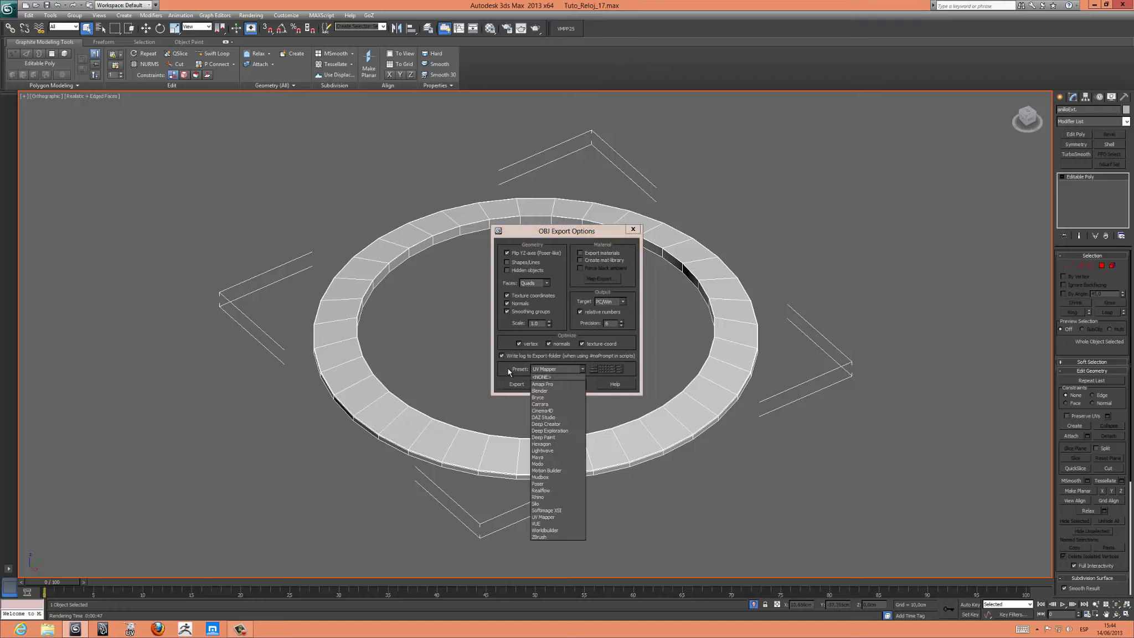
pyautogui.click(561, 518)
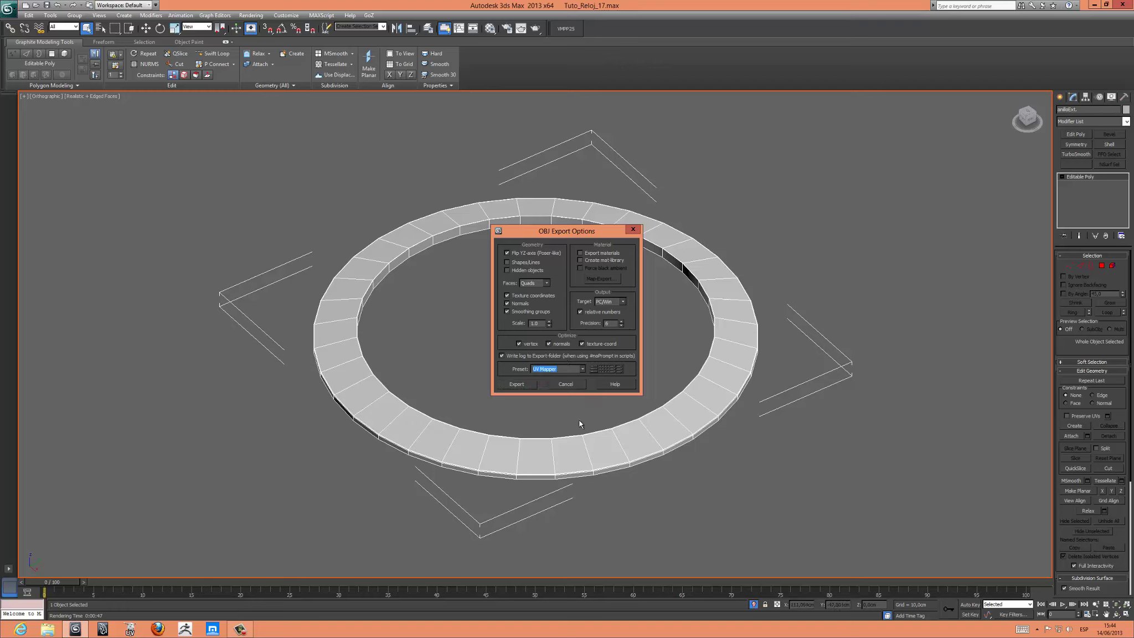
pyautogui.click(524, 385)
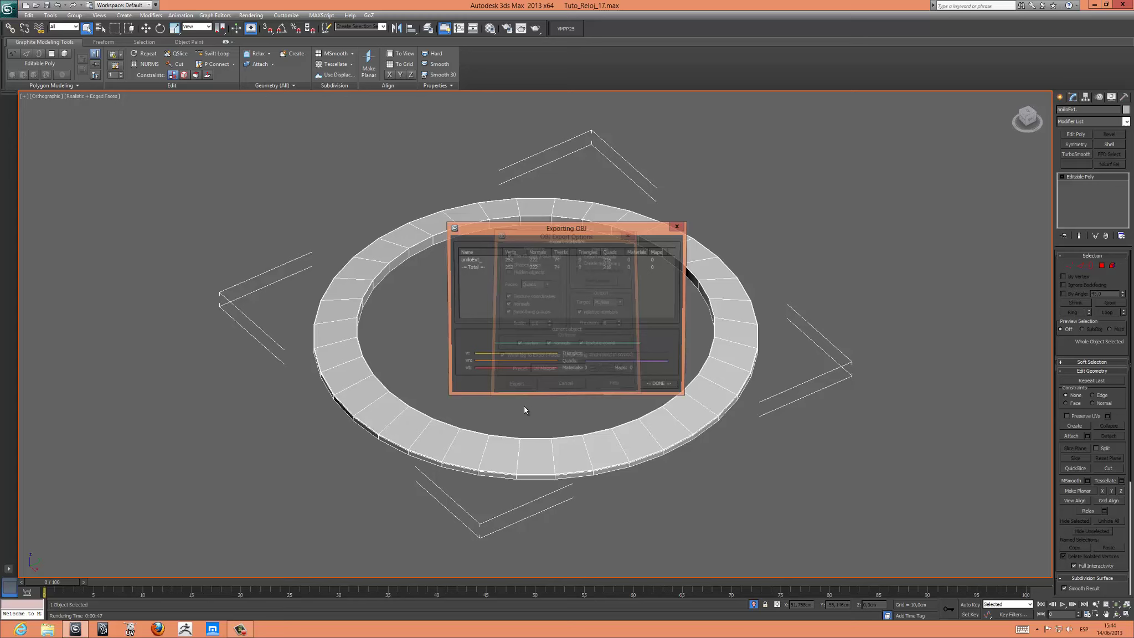
pyautogui.click(660, 386)
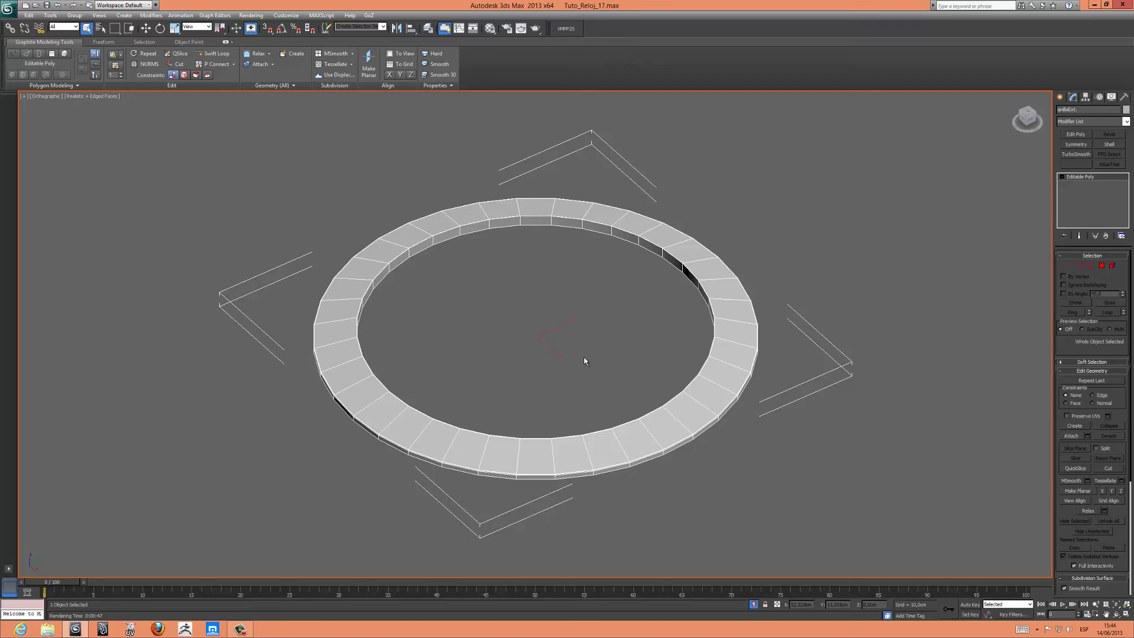
# - Unhide all hidden watch parts in the viewport
pyautogui.rightClick(570, 341)
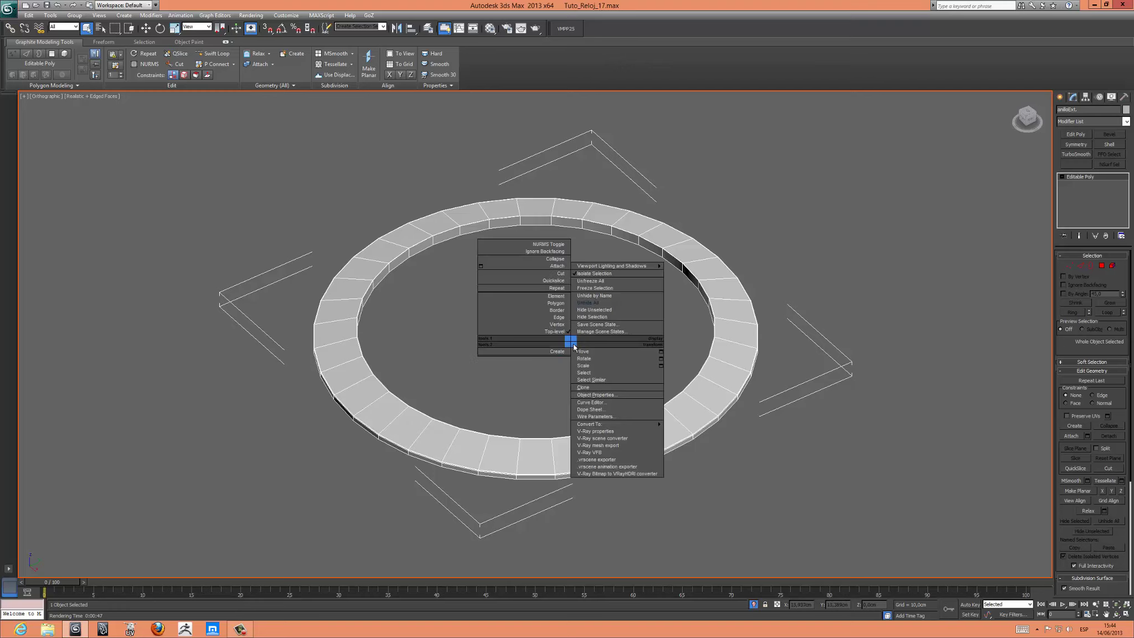
pyautogui.click(729, 298)
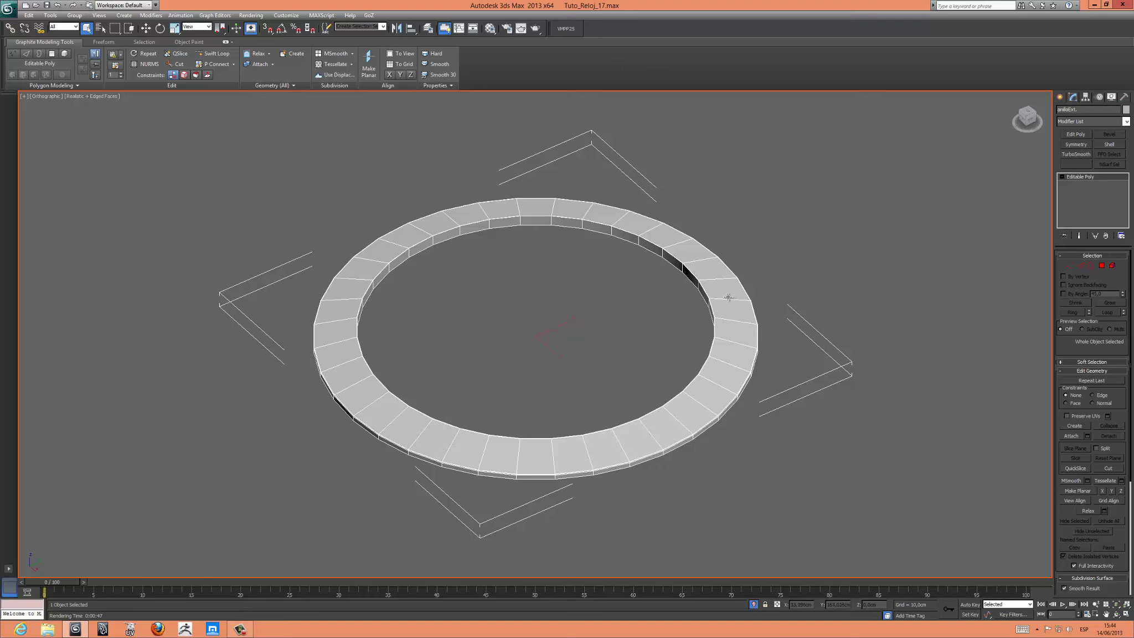
pyautogui.rightClick(738, 308)
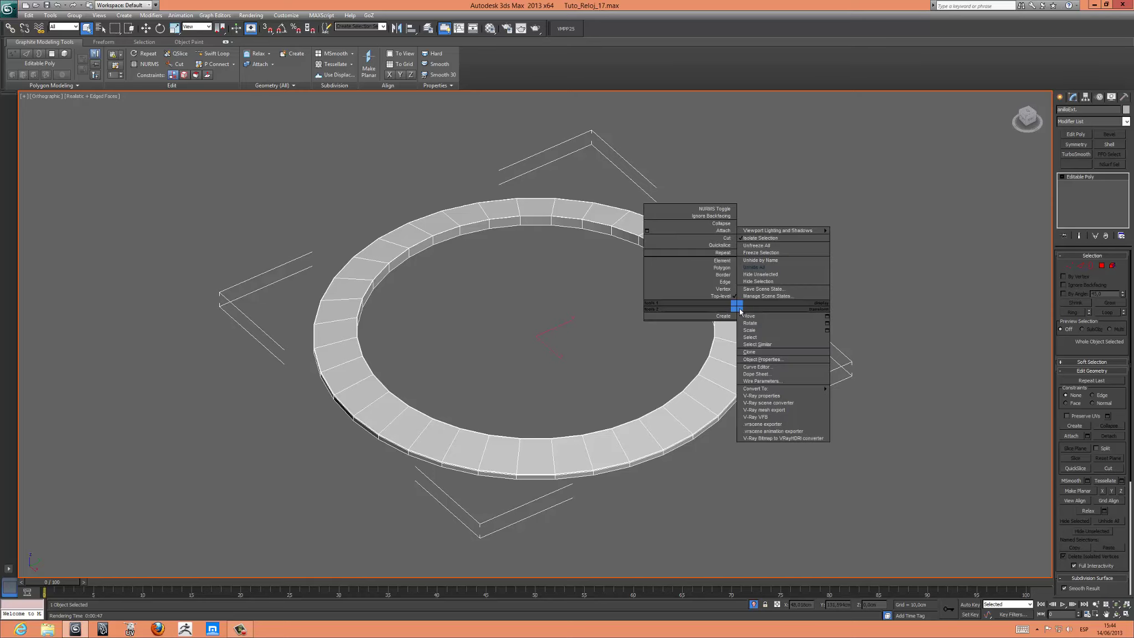
pyautogui.click(889, 269)
pyautogui.rightClick(890, 272)
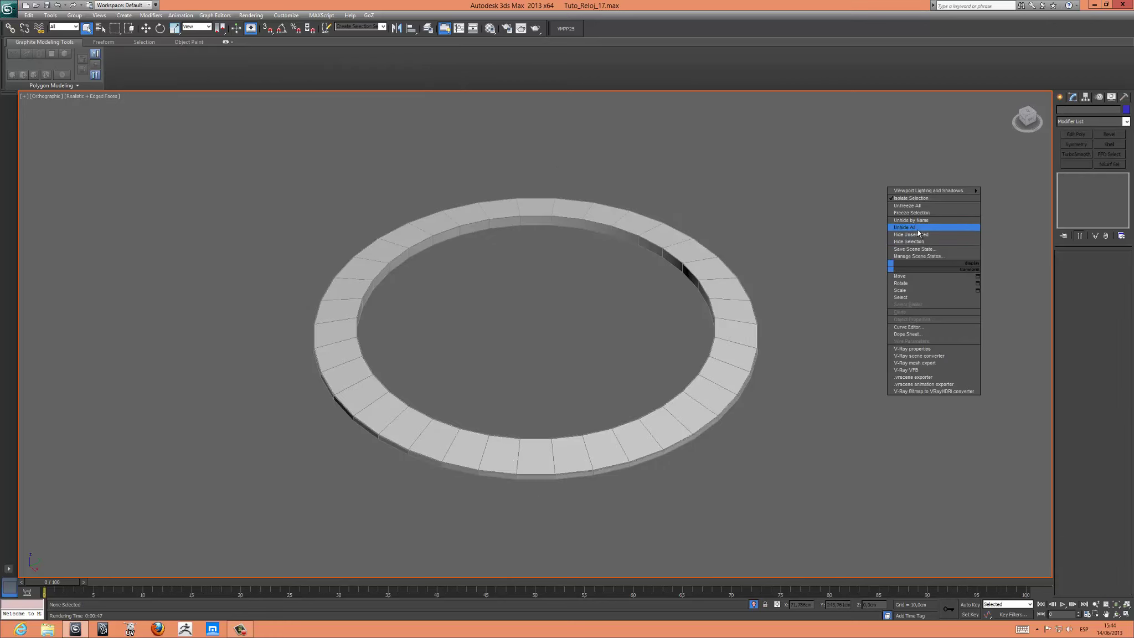
pyautogui.click(916, 227)
pyautogui.click(608, 340)
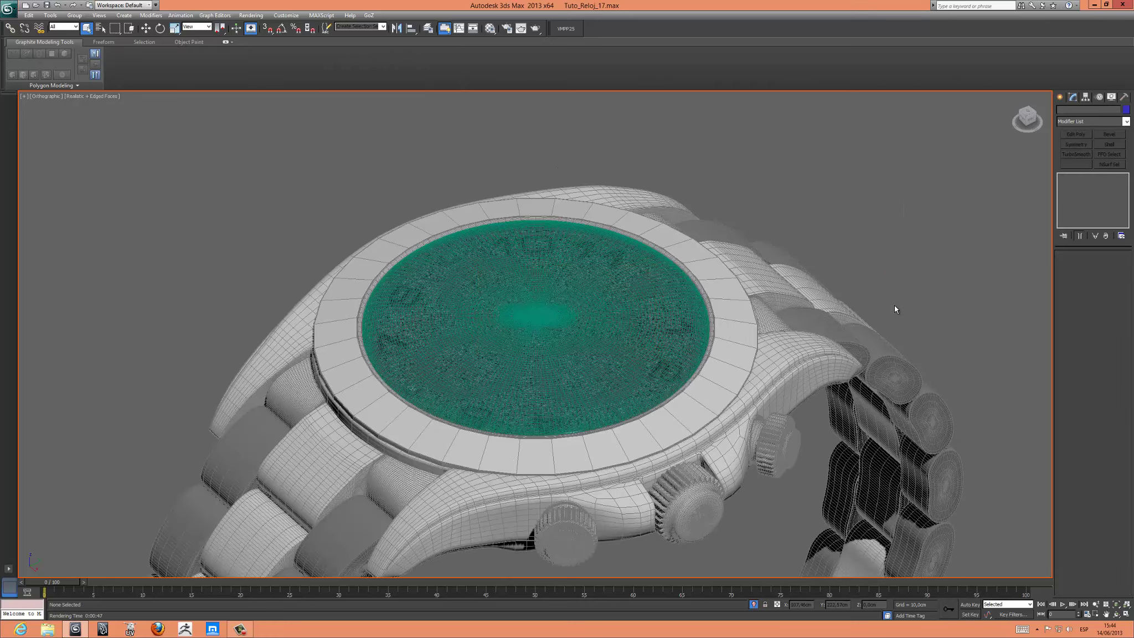
# - Isolate Tube007 with Alt+Q and delete its TurboSmooth modifier
pyautogui.click(706, 355)
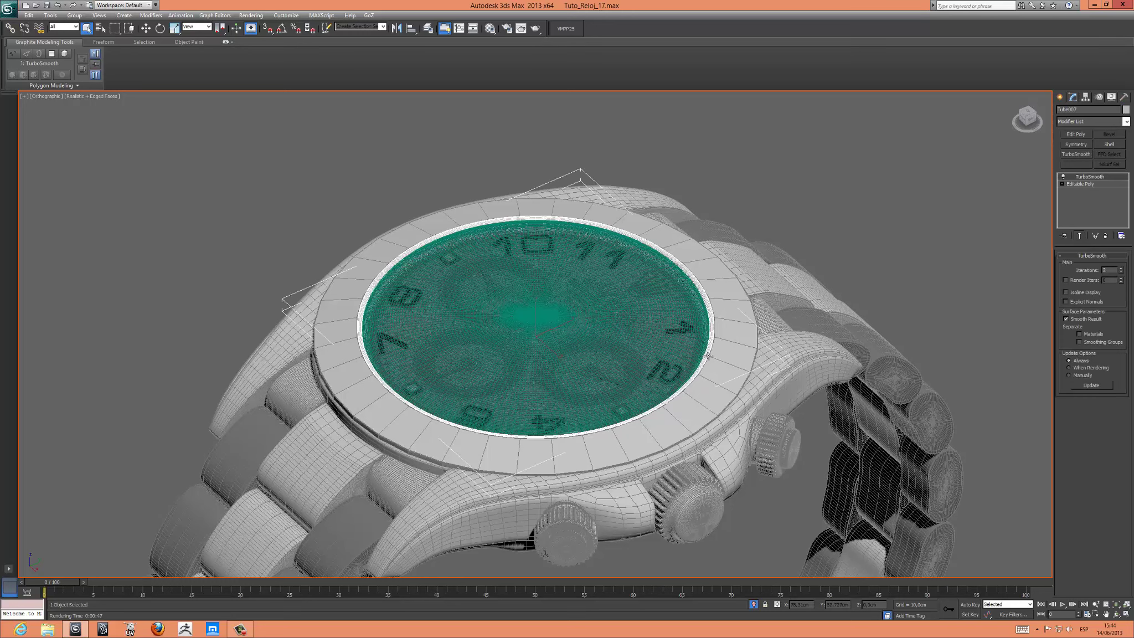
pyautogui.keyDown('alt'); pyautogui.moveTo(707, 355); pyautogui.dragTo(707, 355, button='middle'); pyautogui.keyUp('alt')
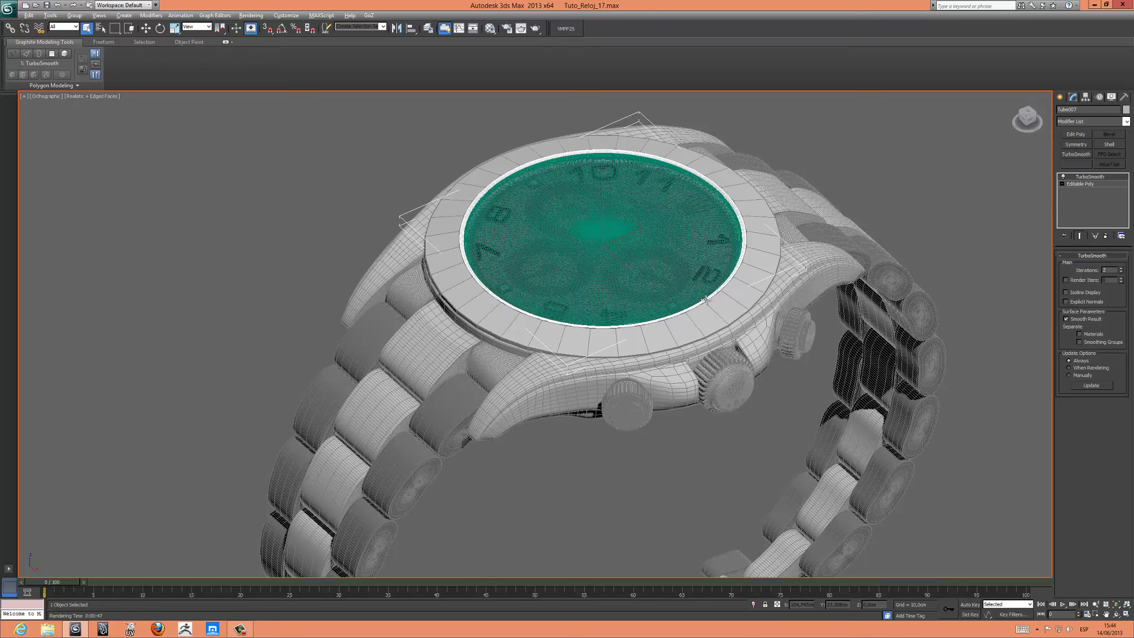
pyautogui.hotkey('alt', 'q')
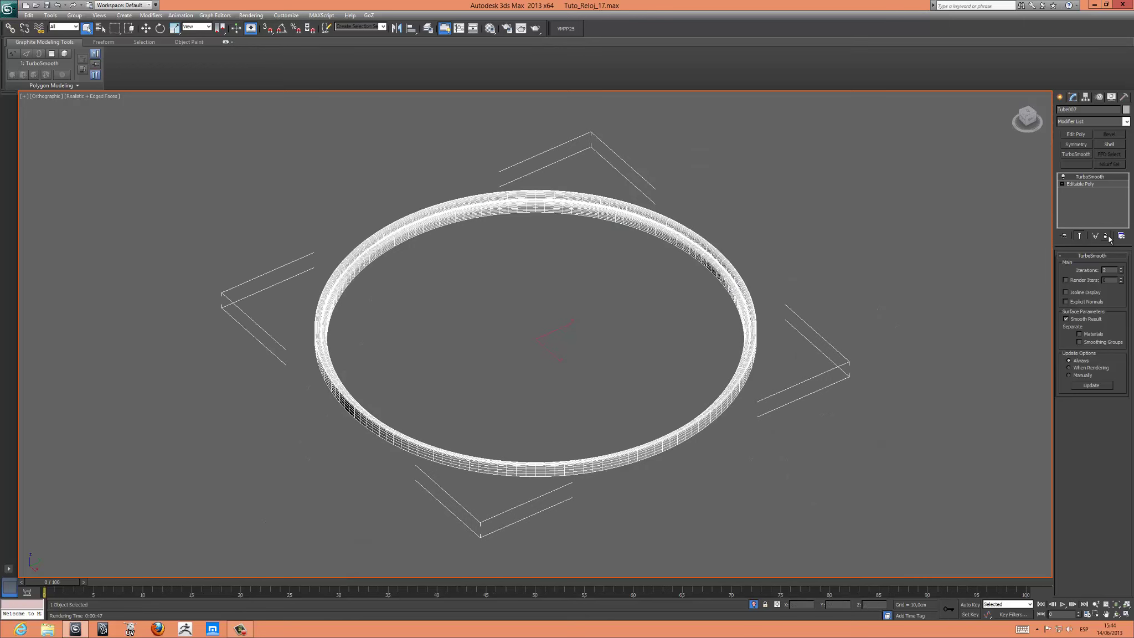
pyautogui.click(1106, 236)
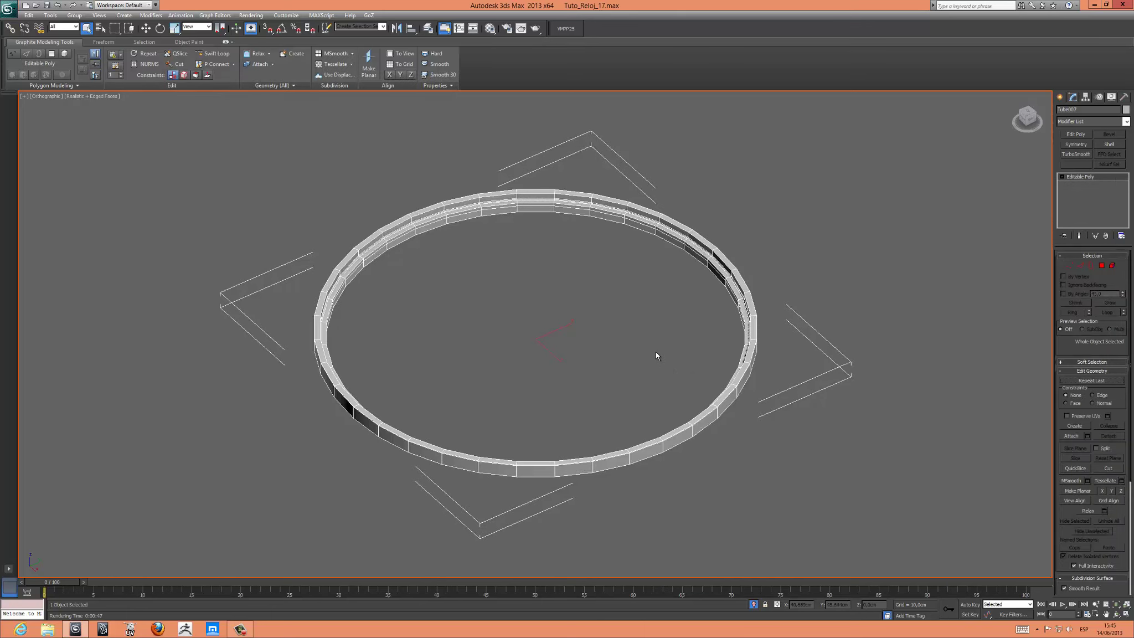
# - Zoom in on the low-poly ring and switch to edge selection
pyautogui.scroll(1, 655, 351)
pyautogui.keyDown('alt'); pyautogui.moveTo(663, 356); pyautogui.dragTo(660, 383, button='middle'); pyautogui.keyUp('alt')
pyautogui.scroll(3, 619, 316)
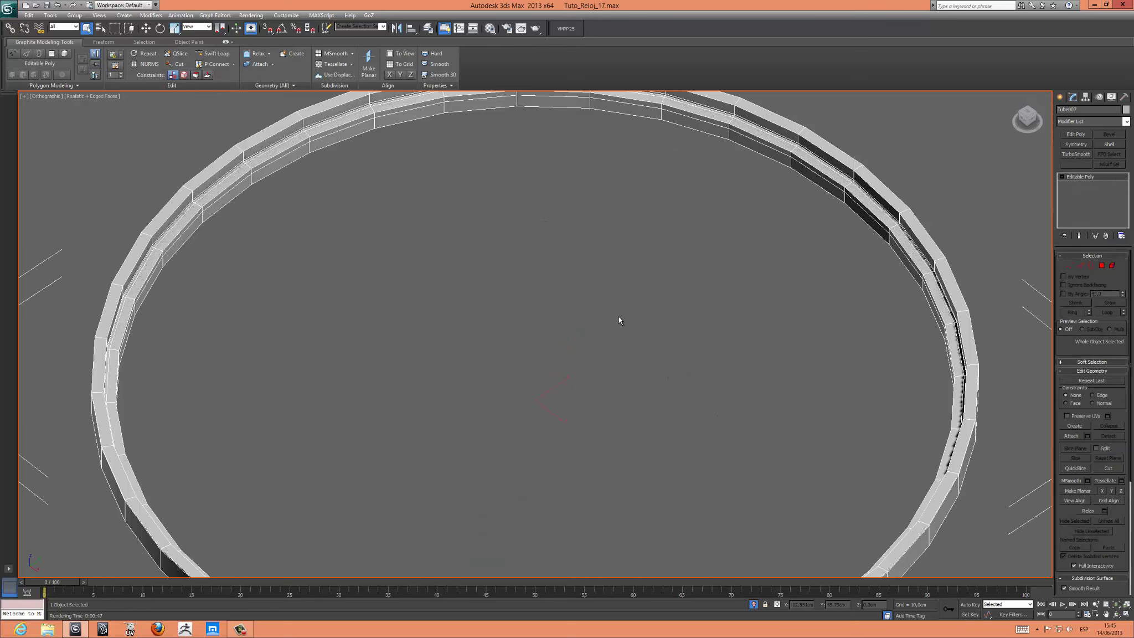
pyautogui.keyDown('alt'); pyautogui.moveTo(618, 316); pyautogui.dragTo(621, 424, button='middle'); pyautogui.keyUp('alt')
pyautogui.scroll(2, 599, 321)
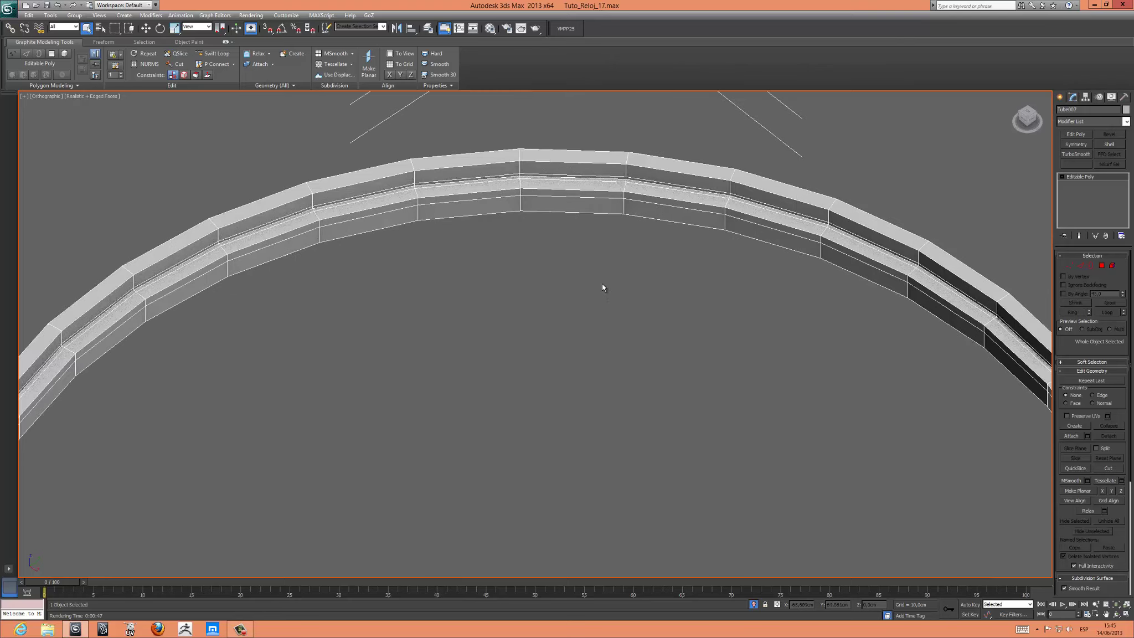
pyautogui.moveTo(601, 284); pyautogui.dragTo(587, 372, button='middle')
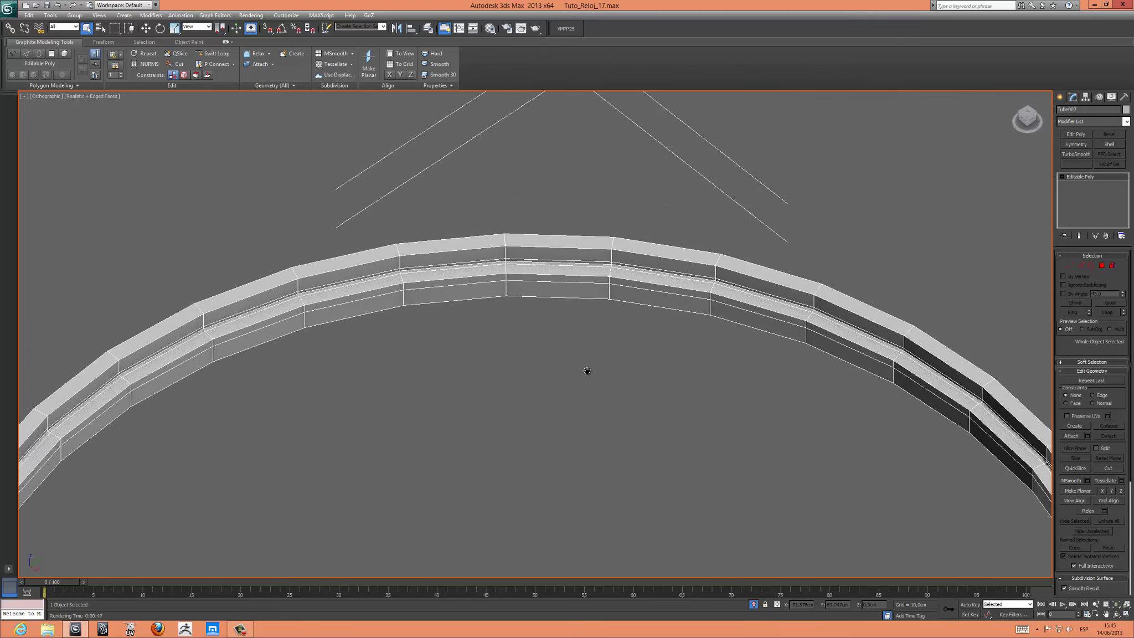
pyautogui.click(1090, 267)
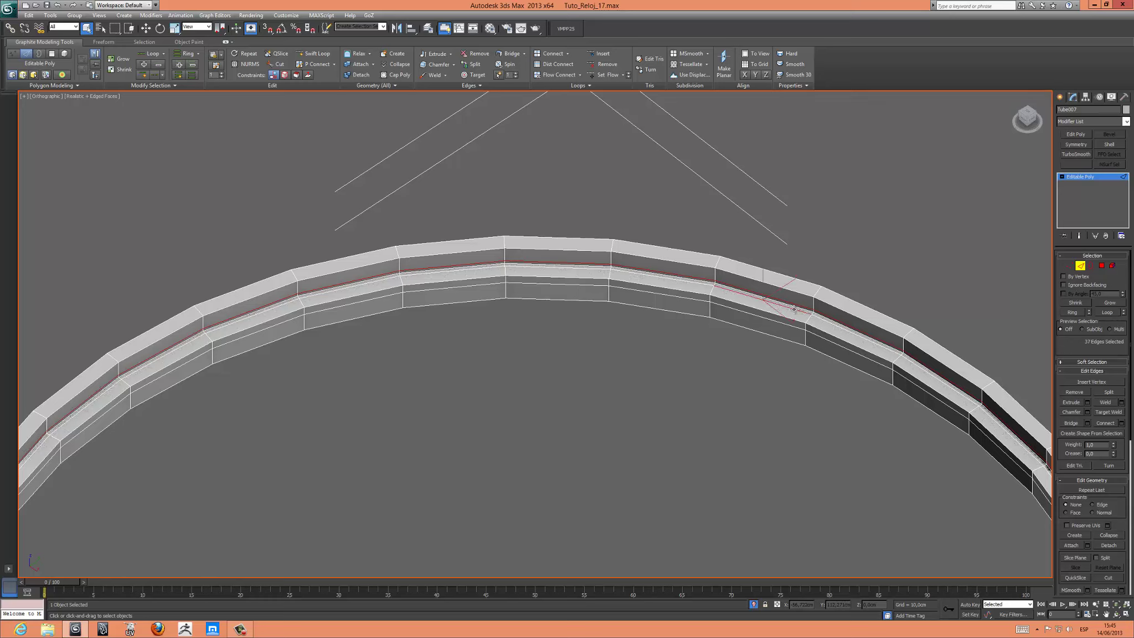
pyautogui.keyDown('ctrl'); pyautogui.doubleClick(792, 313); pyautogui.keyUp('ctrl')
pyautogui.keyDown('ctrl'); pyautogui.doubleClick(783, 325); pyautogui.keyUp('ctrl')
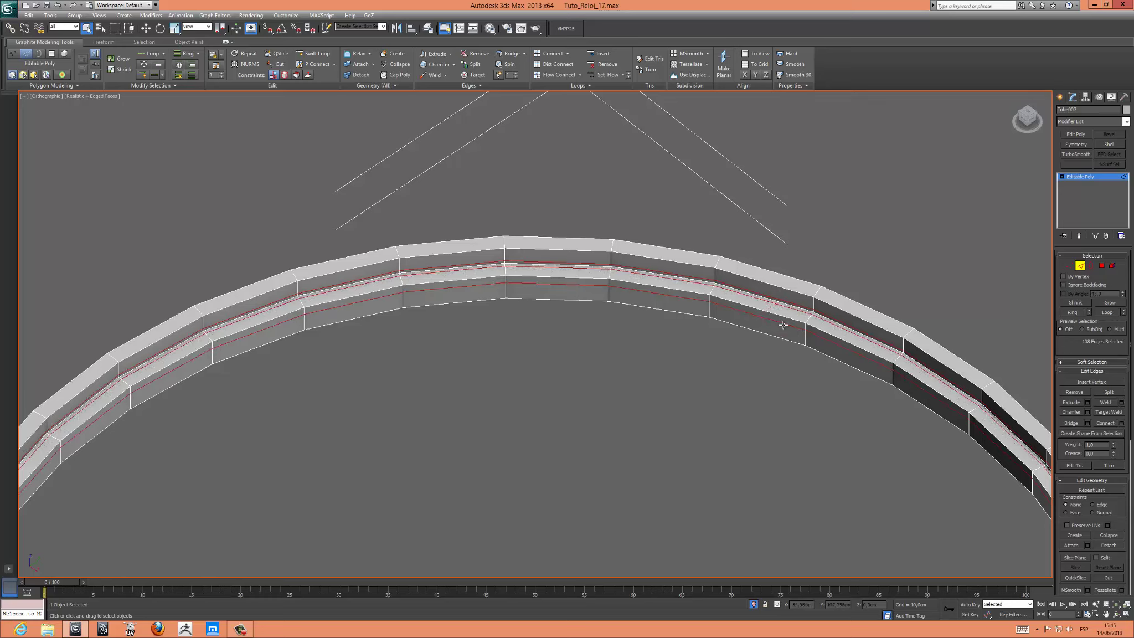
pyautogui.moveTo(906, 277)
pyautogui.keyDown('alt'); pyautogui.mouseDown(button='middle')
pyautogui.moveTo(864, 273)
pyautogui.moveTo(858, 368)
pyautogui.mouseUp(button='middle'); pyautogui.keyUp('alt')
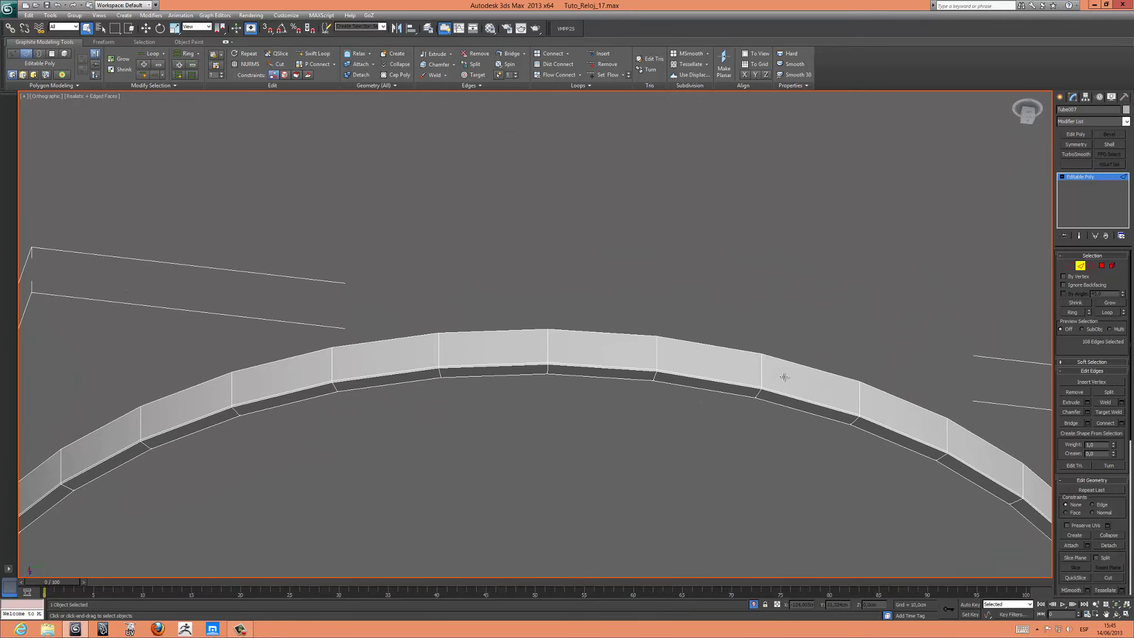
pyautogui.scroll(4, 706, 346)
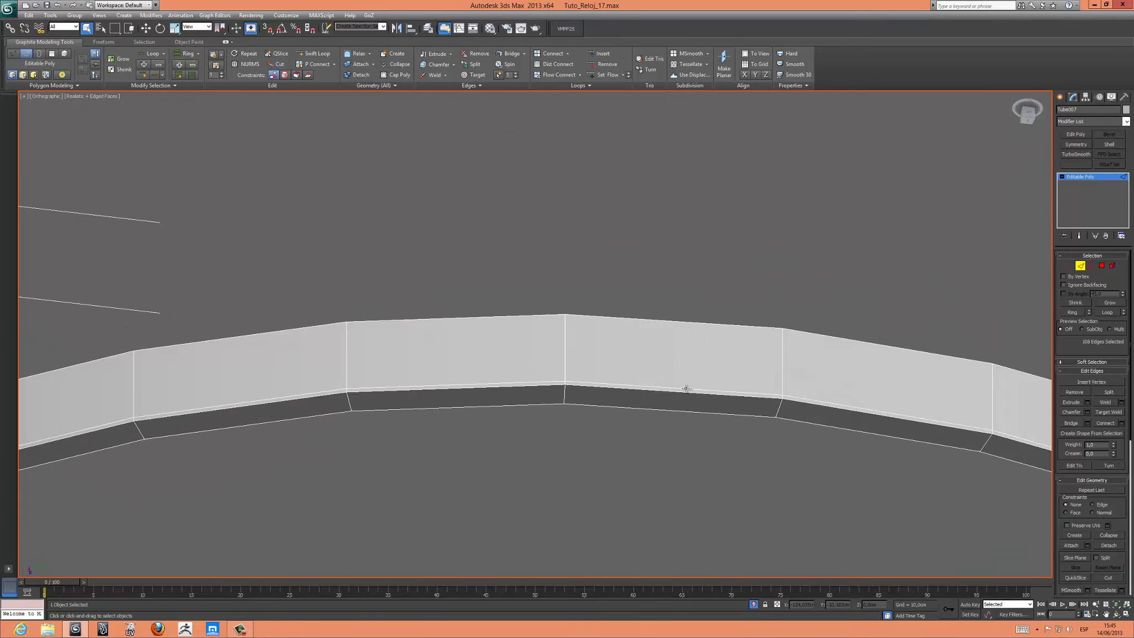
pyautogui.keyDown('ctrl'); pyautogui.doubleClick(685, 388); pyautogui.keyUp('ctrl')
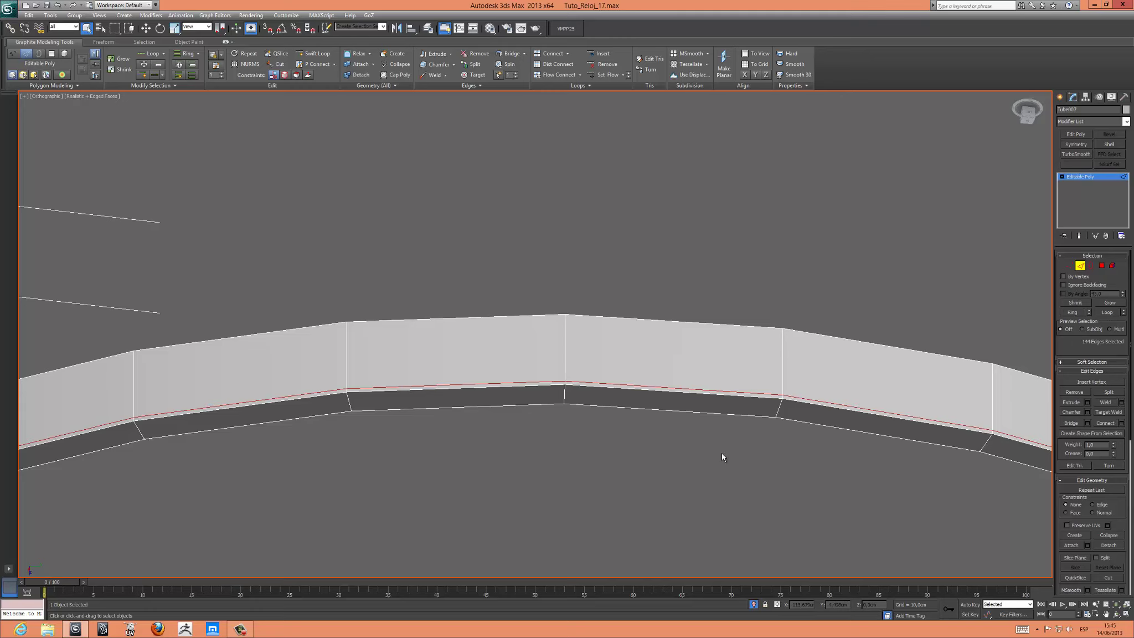
pyautogui.moveTo(722, 457)
pyautogui.keyDown('alt'); pyautogui.mouseDown(button='middle')
pyautogui.moveTo(723, 330)
pyautogui.moveTo(723, 355)
pyautogui.mouseUp(button='middle'); pyautogui.keyUp('alt')
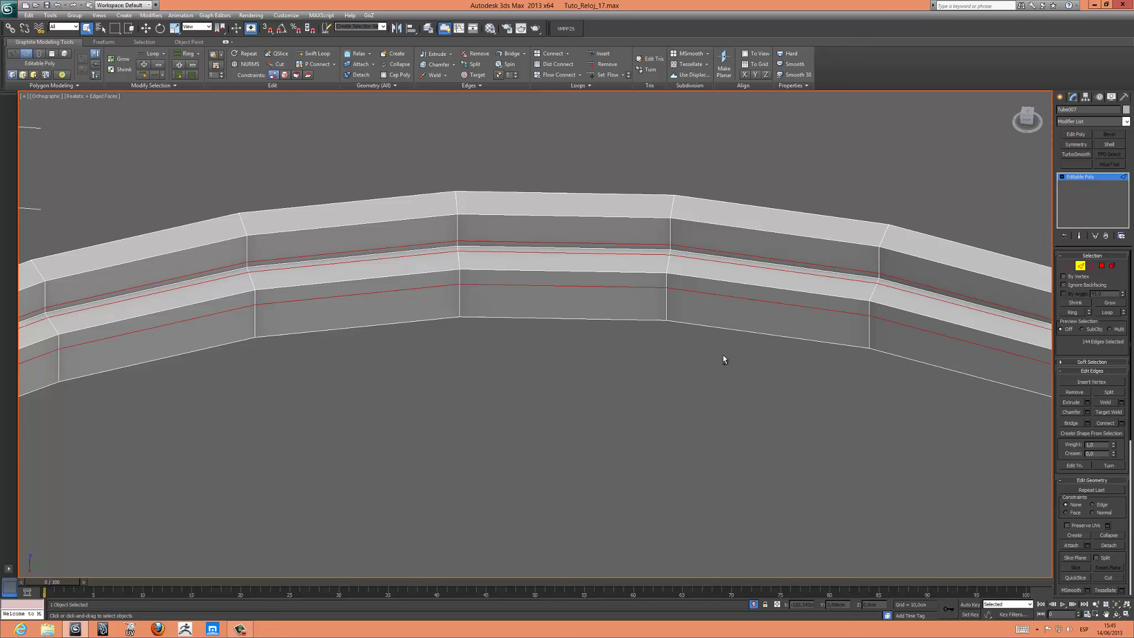
pyautogui.click(722, 355)
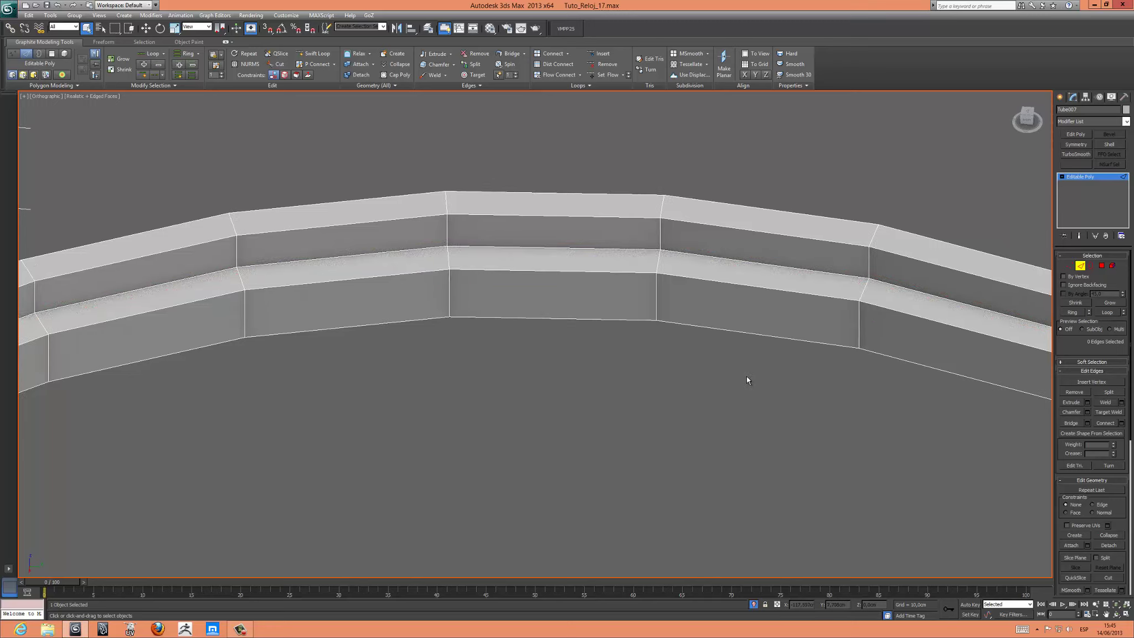
pyautogui.scroll(-3, 746, 375)
pyautogui.scroll(-3, 747, 382)
pyautogui.moveTo(805, 384)
pyautogui.keyDown('alt'); pyautogui.mouseDown(button='middle')
pyautogui.moveTo(798, 344)
pyautogui.moveTo(798, 360)
pyautogui.mouseUp(button='middle'); pyautogui.keyUp('alt')
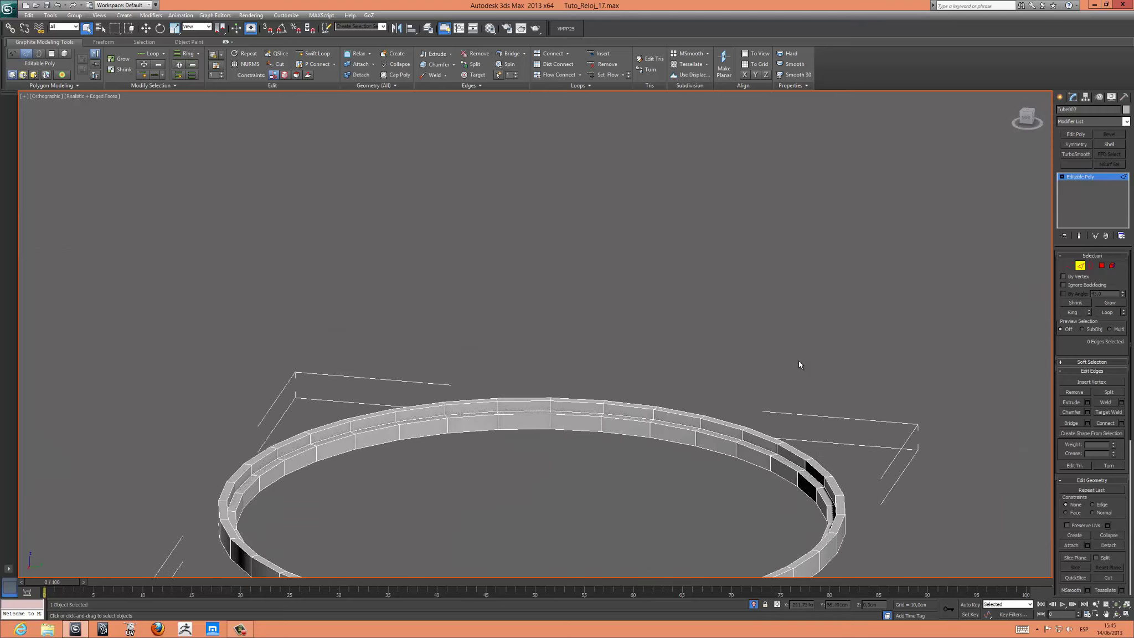
# - Select a polygon loop around the ring's band and move it slightly upward
pyautogui.click(1101, 265)
pyautogui.click(811, 479)
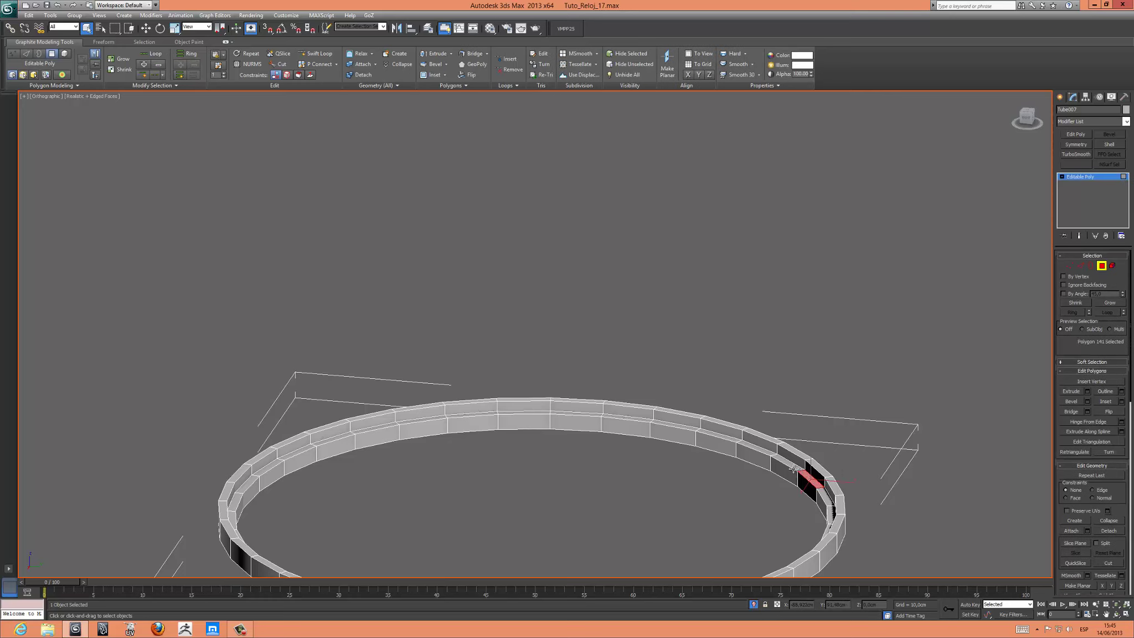
pyautogui.keyDown('shift'); pyautogui.click(791, 462); pyautogui.keyUp('shift')
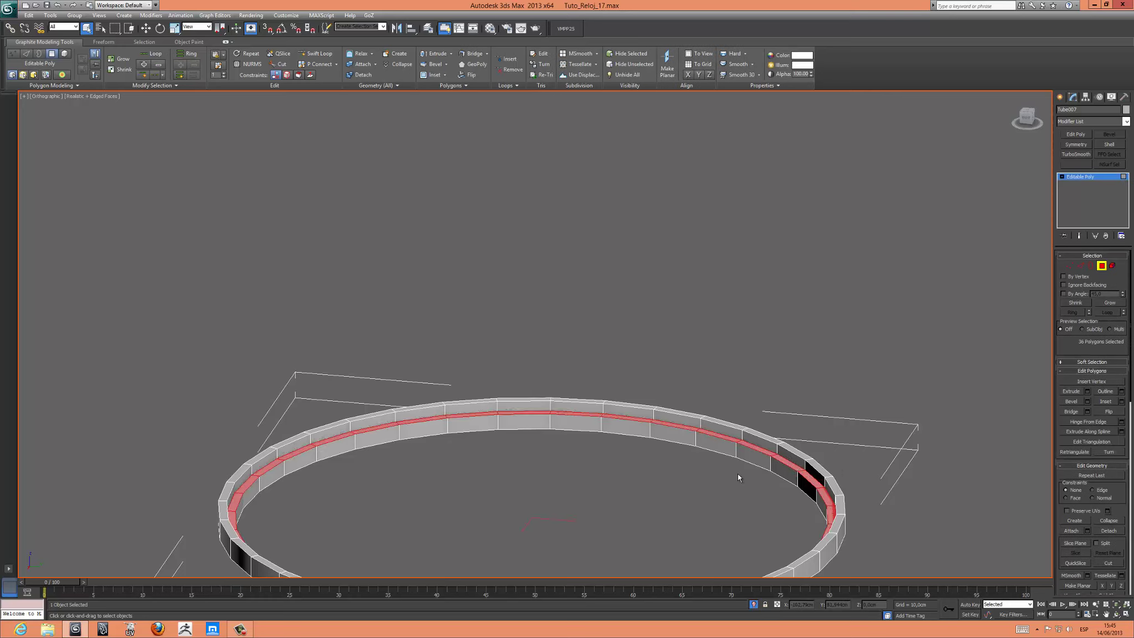
pyautogui.press('w')
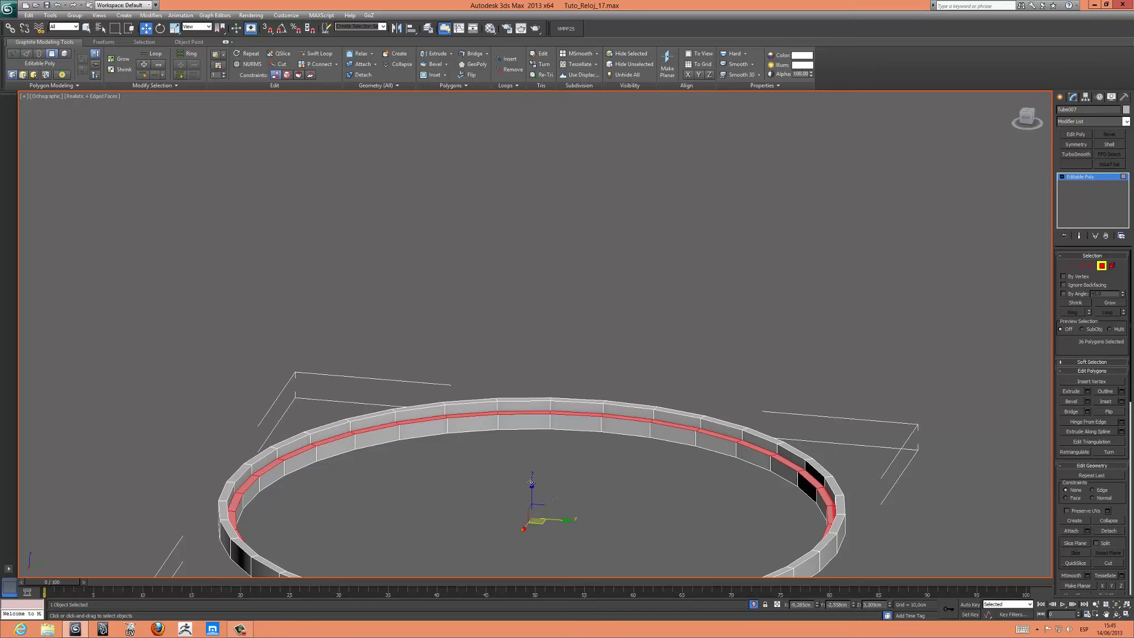
pyautogui.moveTo(531, 482); pyautogui.dragTo(531, 477)
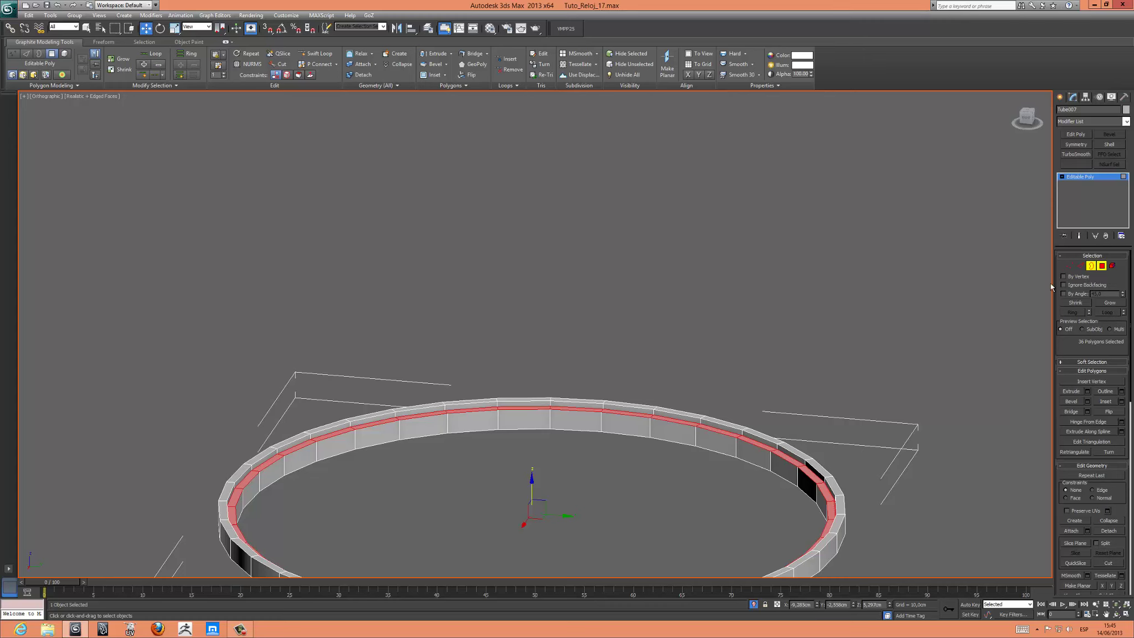
# - In the maximized Left view, raise the ring's border edges slightly along Y
pyautogui.click(1091, 265)
pyautogui.hotkey('alt', 'w')
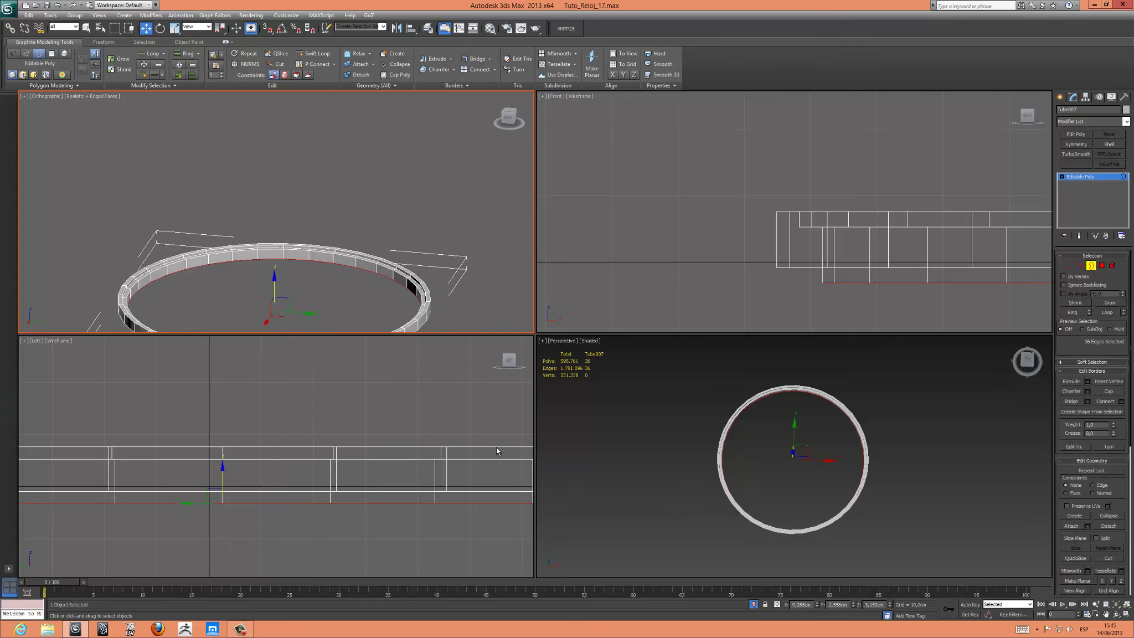
pyautogui.middleClick(442, 413)
pyautogui.hotkey('alt', 'w')
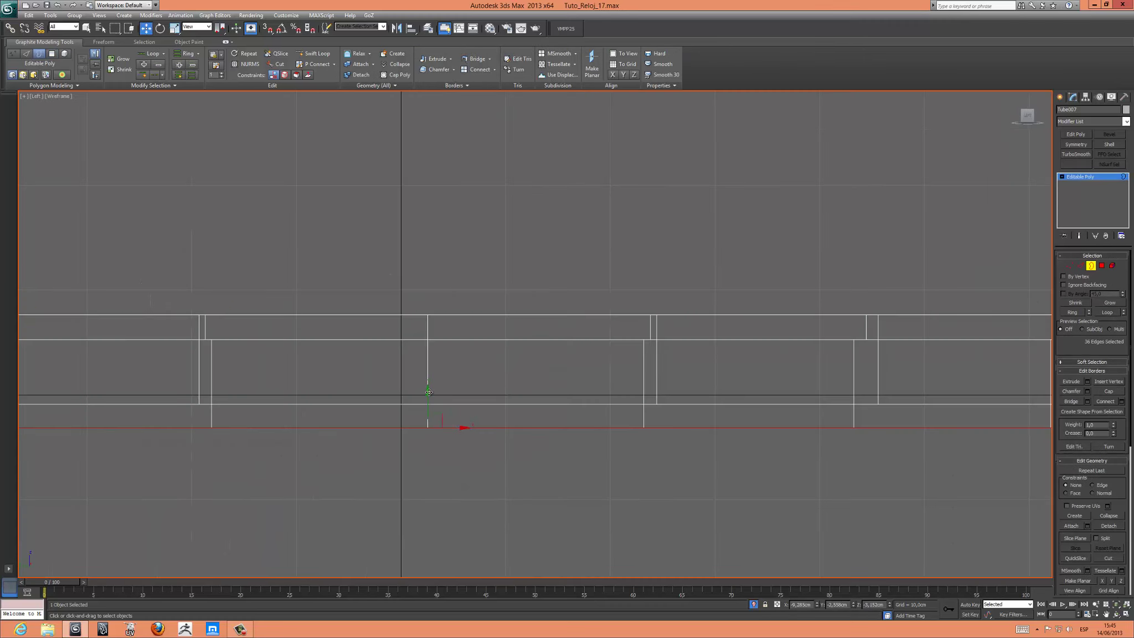
pyautogui.moveTo(428, 392); pyautogui.dragTo(428, 368)
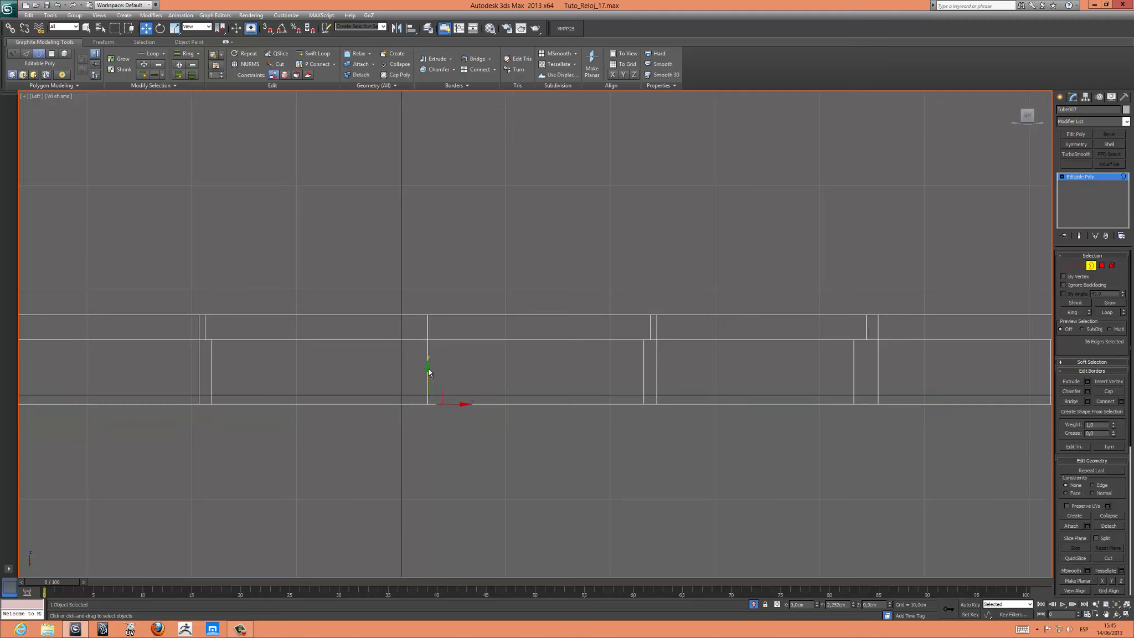
pyautogui.click(1090, 266)
# - Select and frame Tube007 in the maximized Perspective view with edged faces on
pyautogui.click(871, 259)
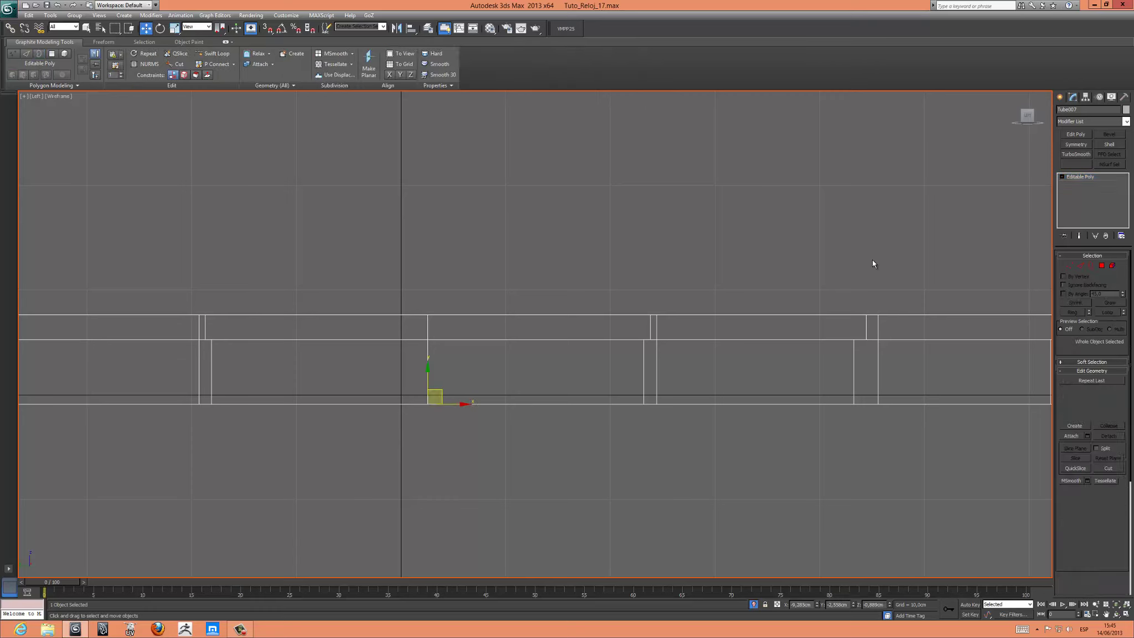
pyautogui.hotkey('alt', 'w')
pyautogui.click(881, 384)
pyautogui.hotkey('alt', 'w')
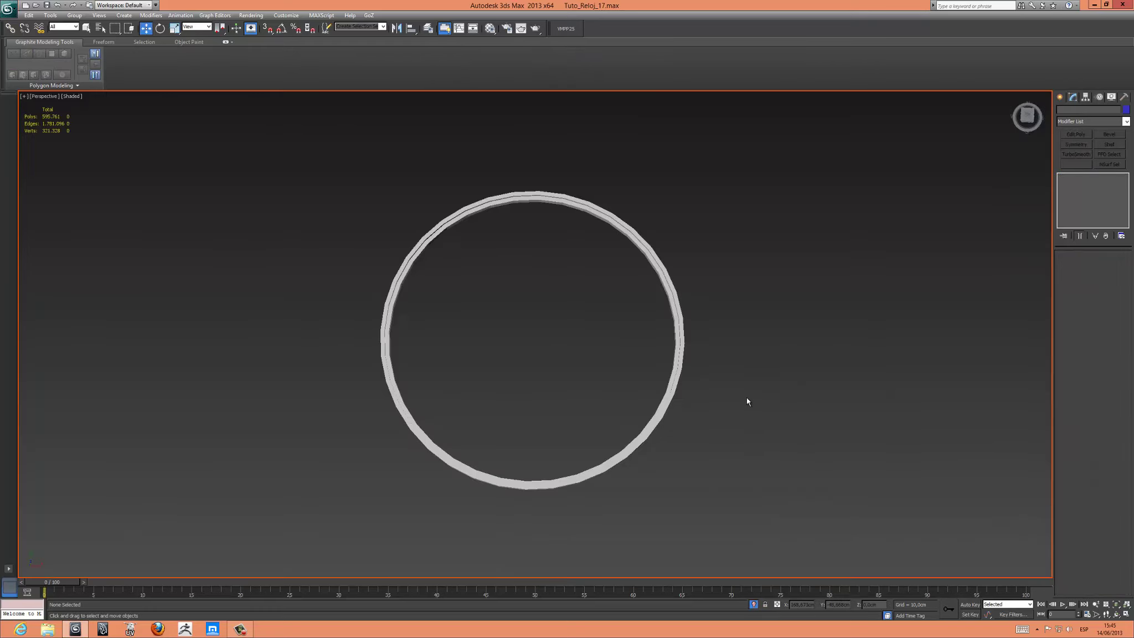
pyautogui.keyDown('alt'); pyautogui.moveTo(745, 397); pyautogui.dragTo(652, 380, button='middle'); pyautogui.keyUp('alt')
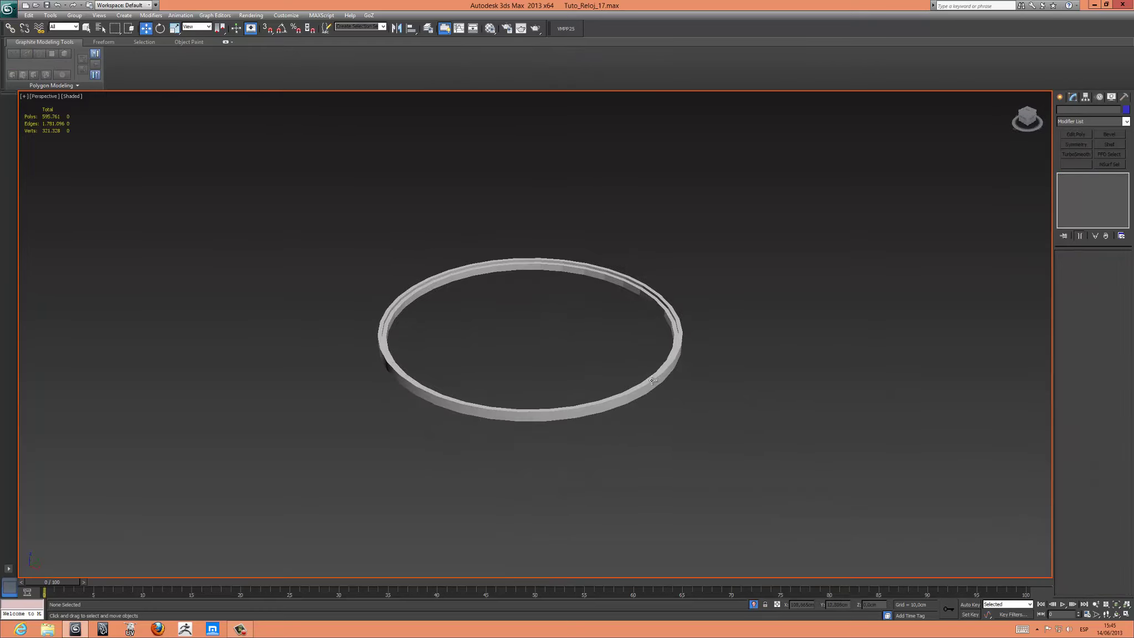
pyautogui.click(652, 380)
pyautogui.moveTo(763, 385); pyautogui.dragTo(787, 395, button='middle')
pyautogui.press('z')
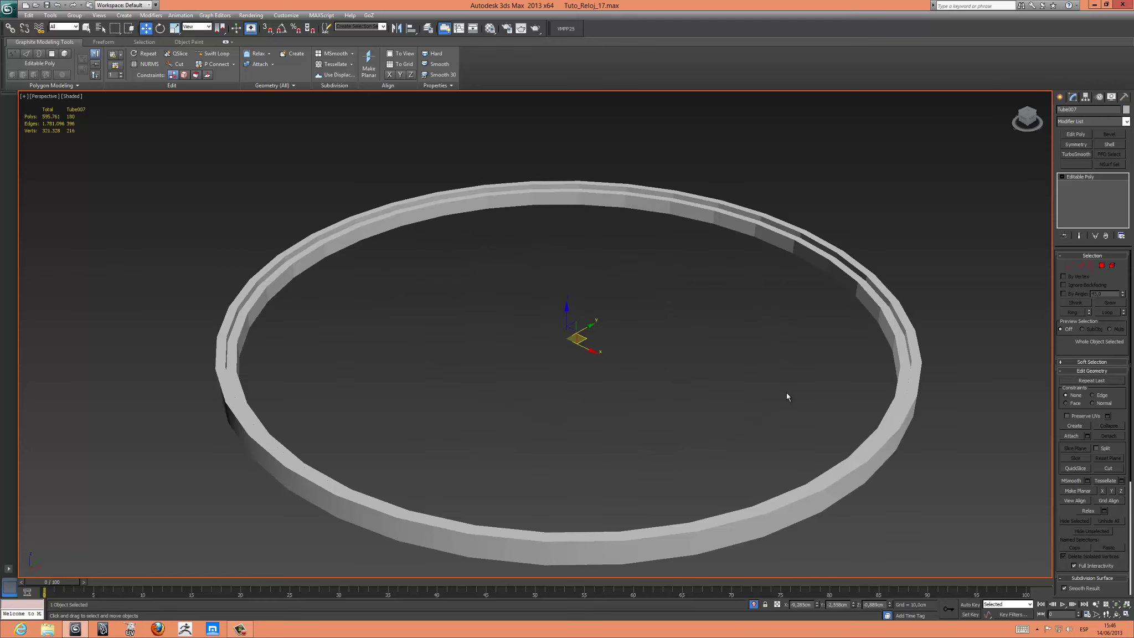
pyautogui.press('F4')
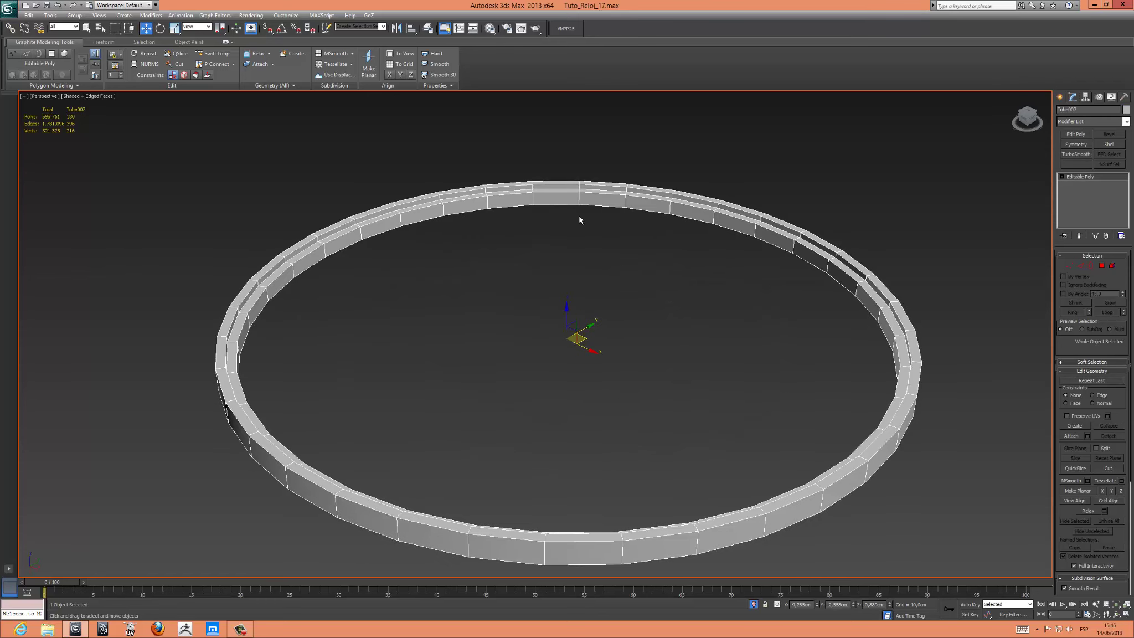
# - Export Selected as OBJ, replacing 'Exterior' with 'Int' in the file name
pyautogui.click(16, 13)
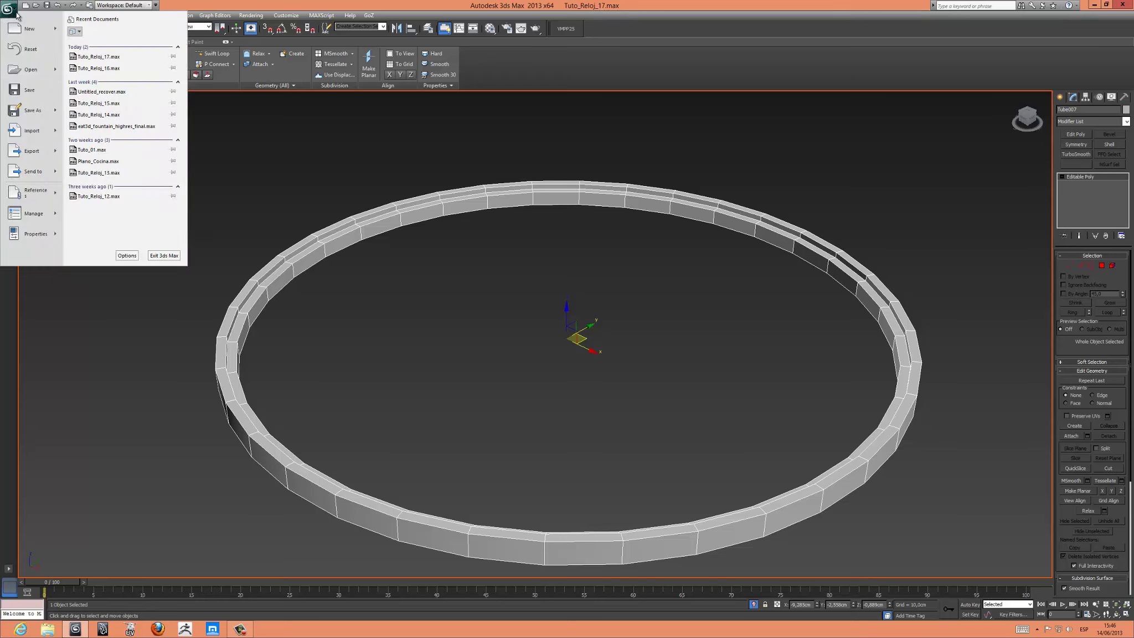
pyautogui.moveTo(31, 150)
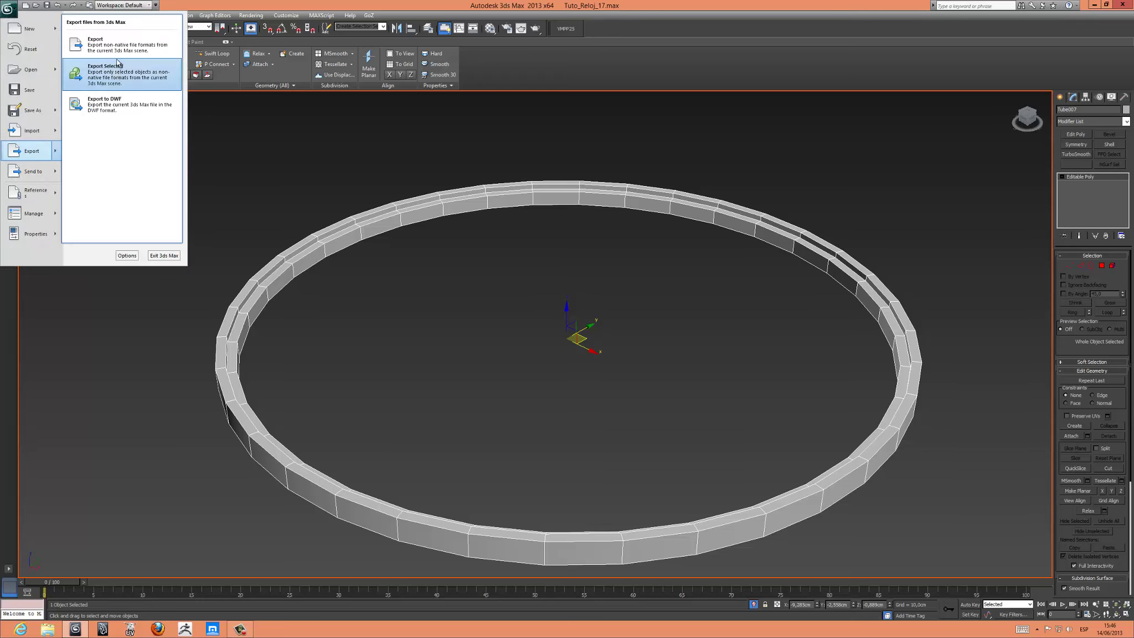
pyautogui.click(237, 144)
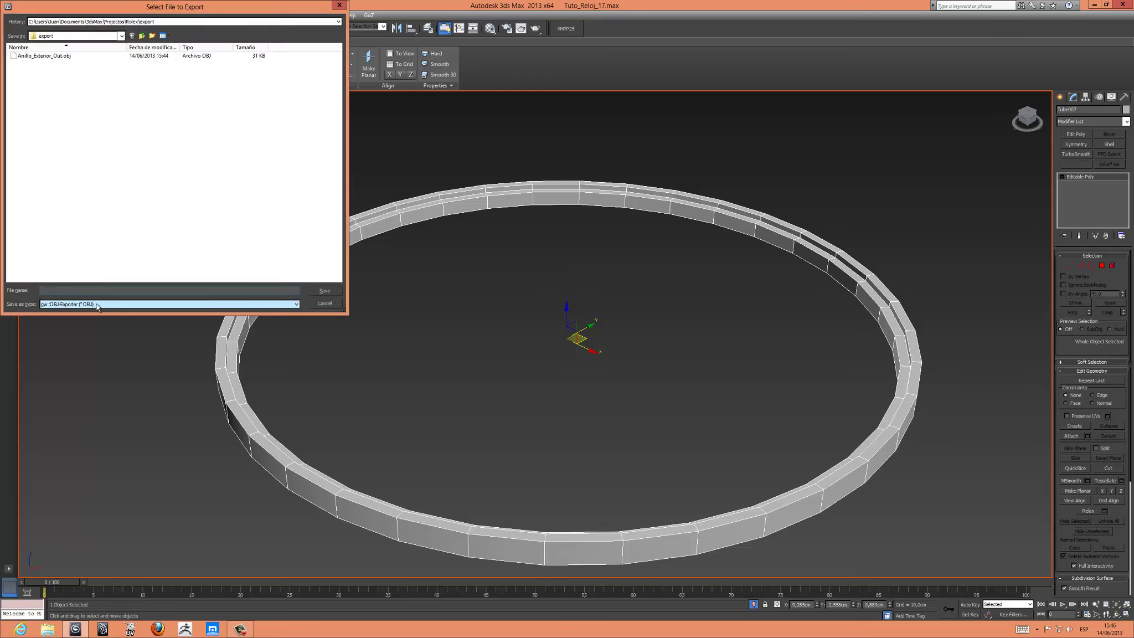
pyautogui.click(45, 56)
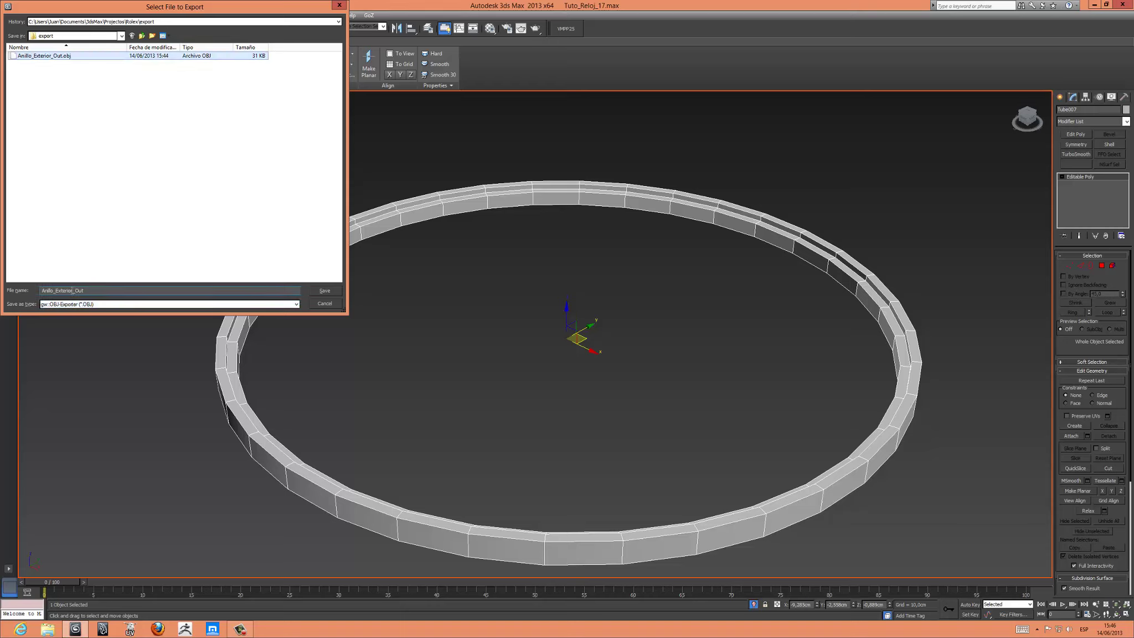
pyautogui.moveTo(74, 290); pyautogui.dragTo(56, 290)
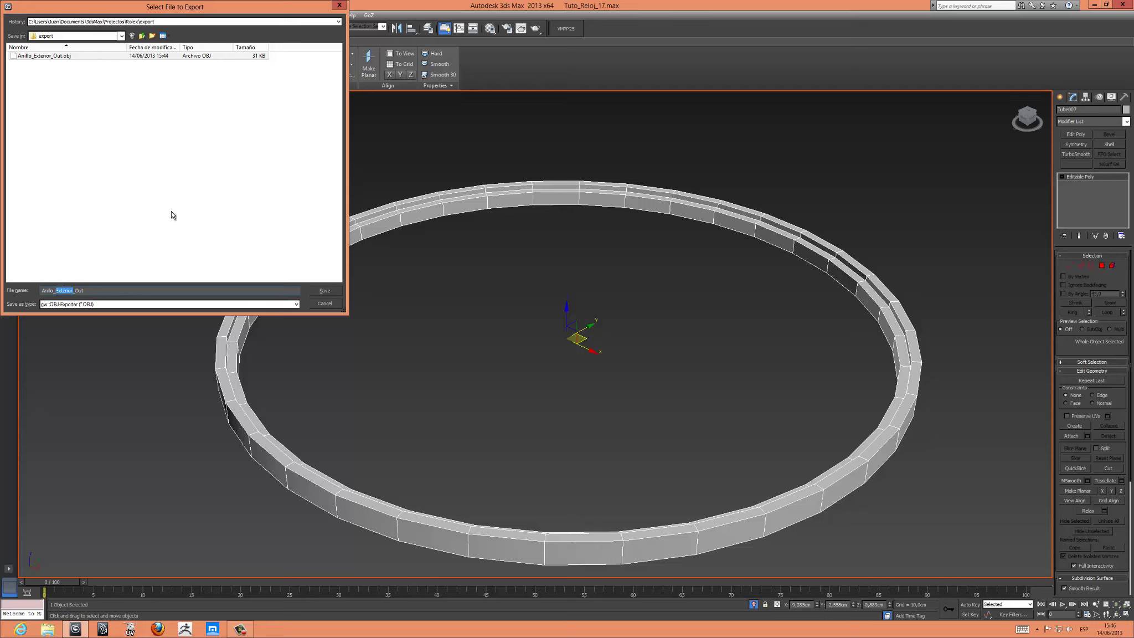
pyautogui.write('In')
pyautogui.write('t')
pyautogui.click(331, 292)
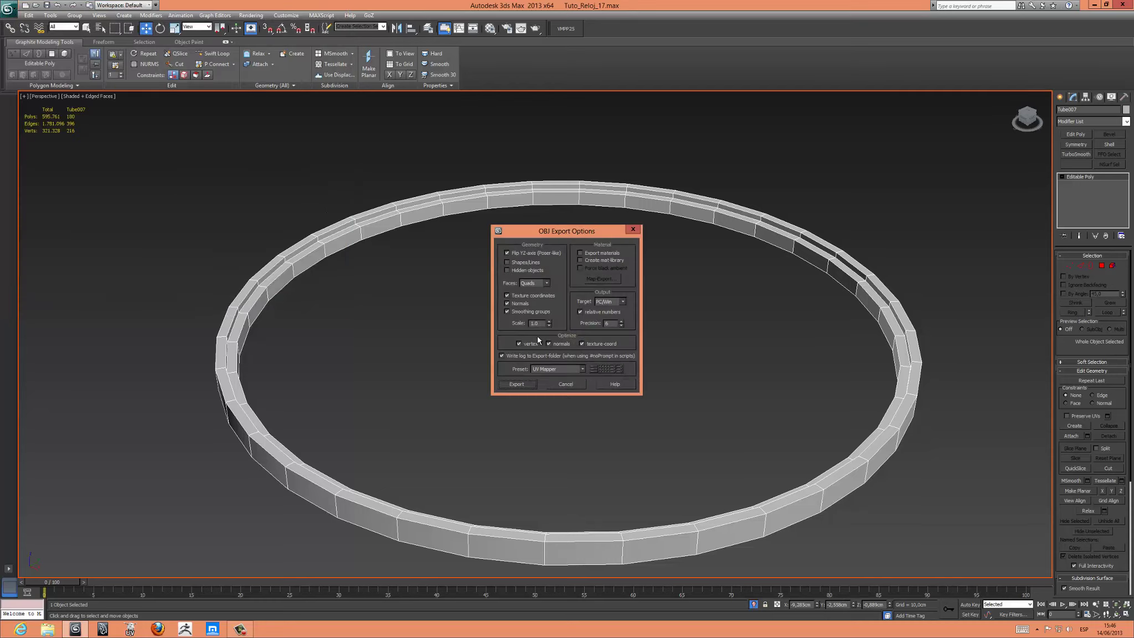
pyautogui.click(516, 383)
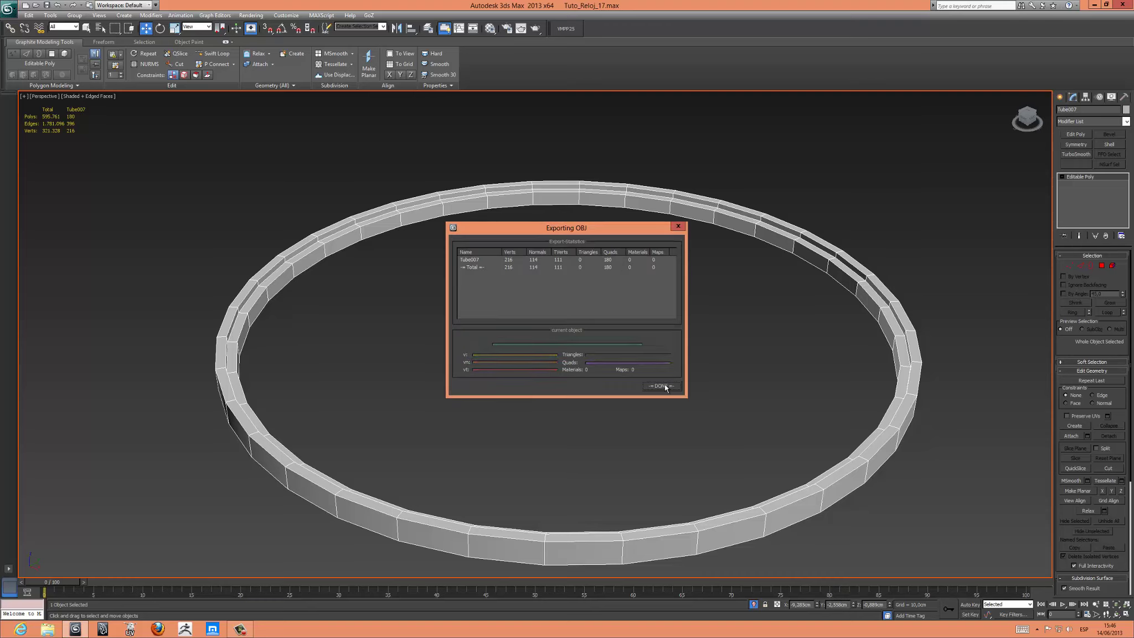
pyautogui.press('Return')
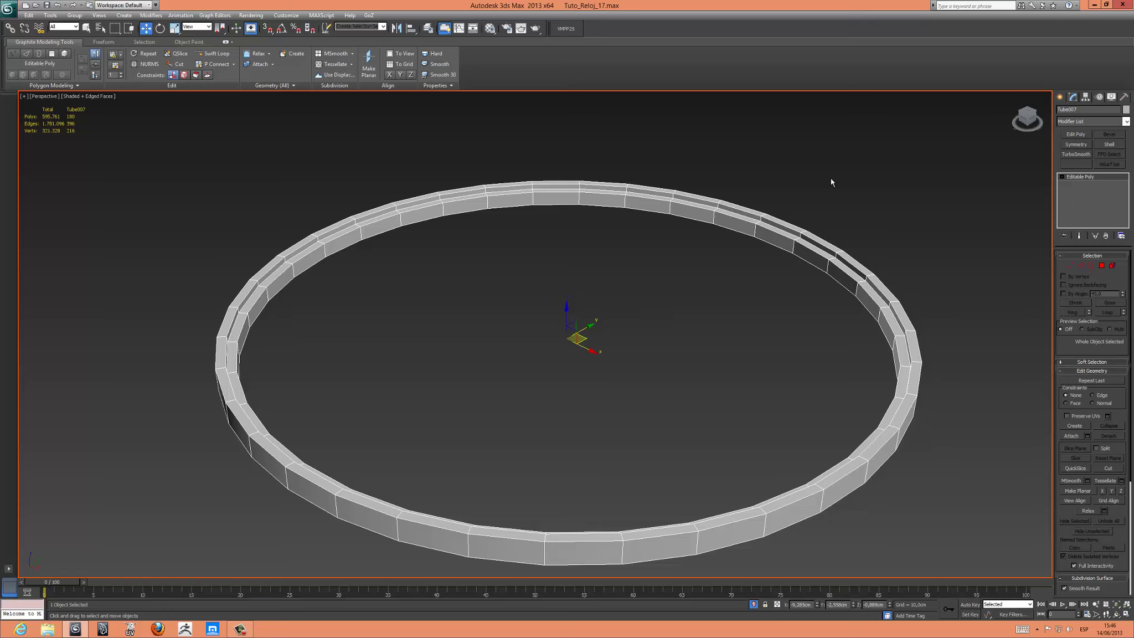
pyautogui.click(1094, 5)
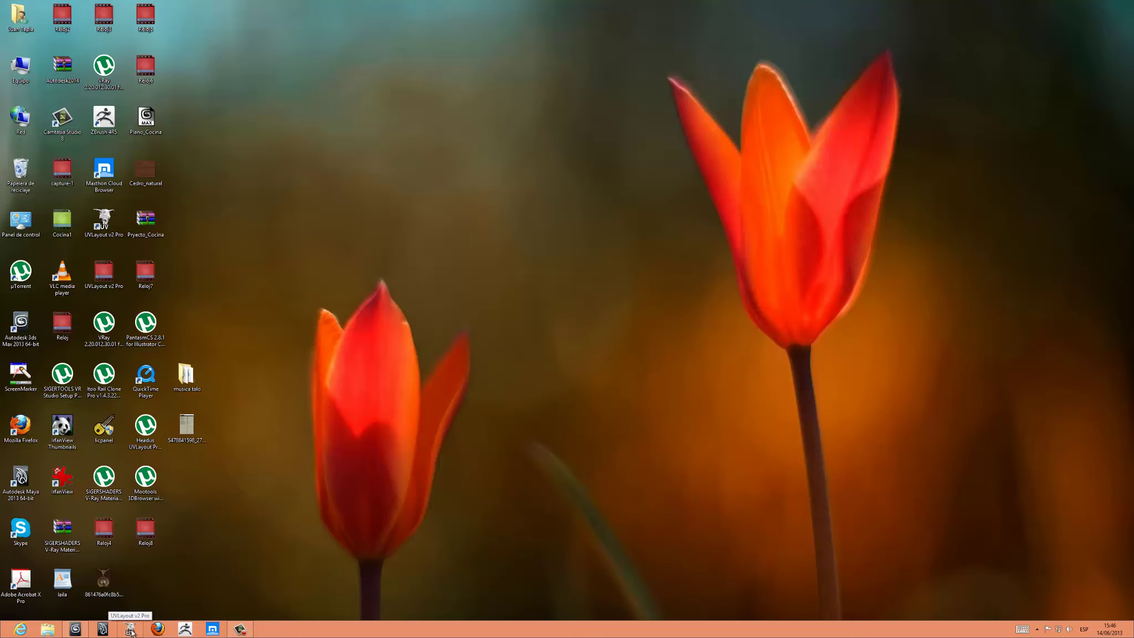
# - Delete the three OBJ files in Documentos\3dsMax\Projectos\Rolex\import
pyautogui.click(48, 629)
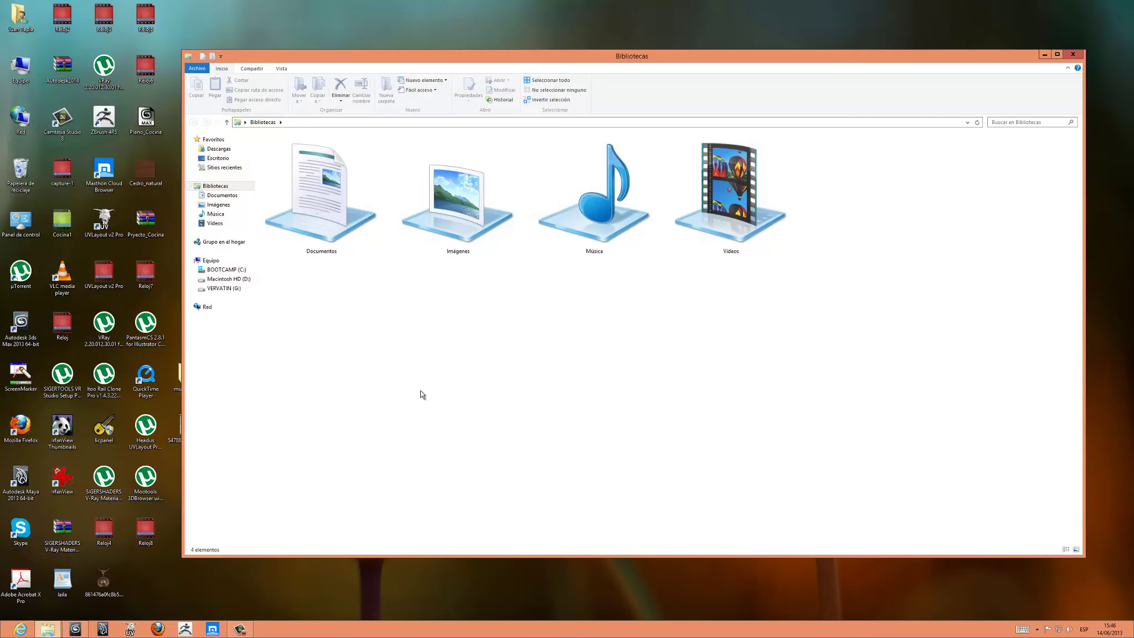
pyautogui.click(224, 197)
pyautogui.doubleClick(284, 164)
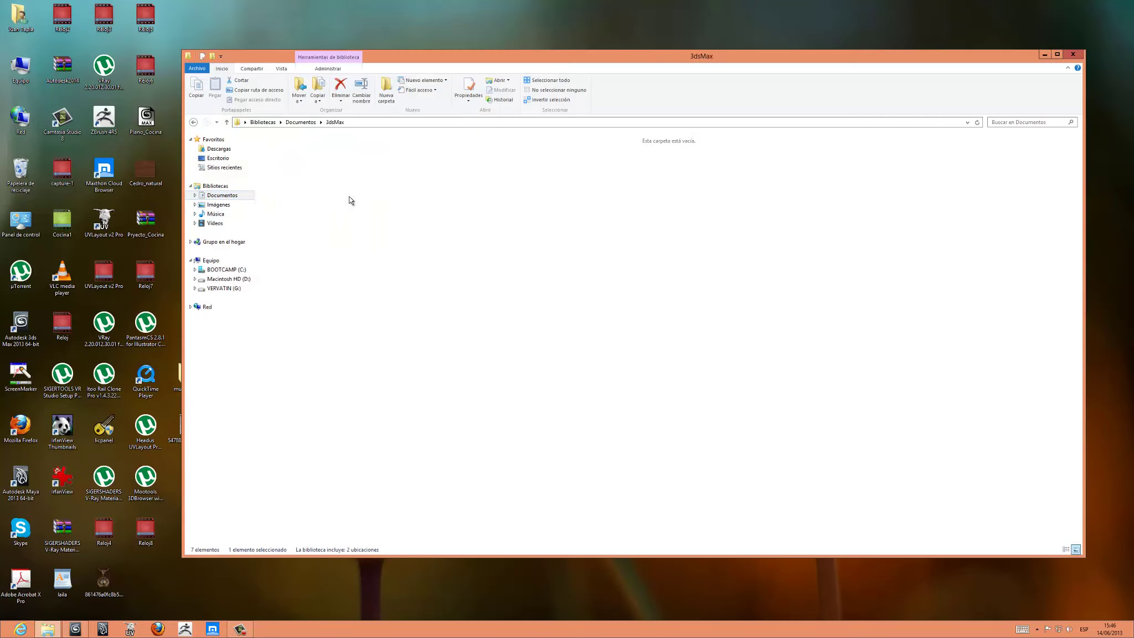
pyautogui.doubleClick(332, 158)
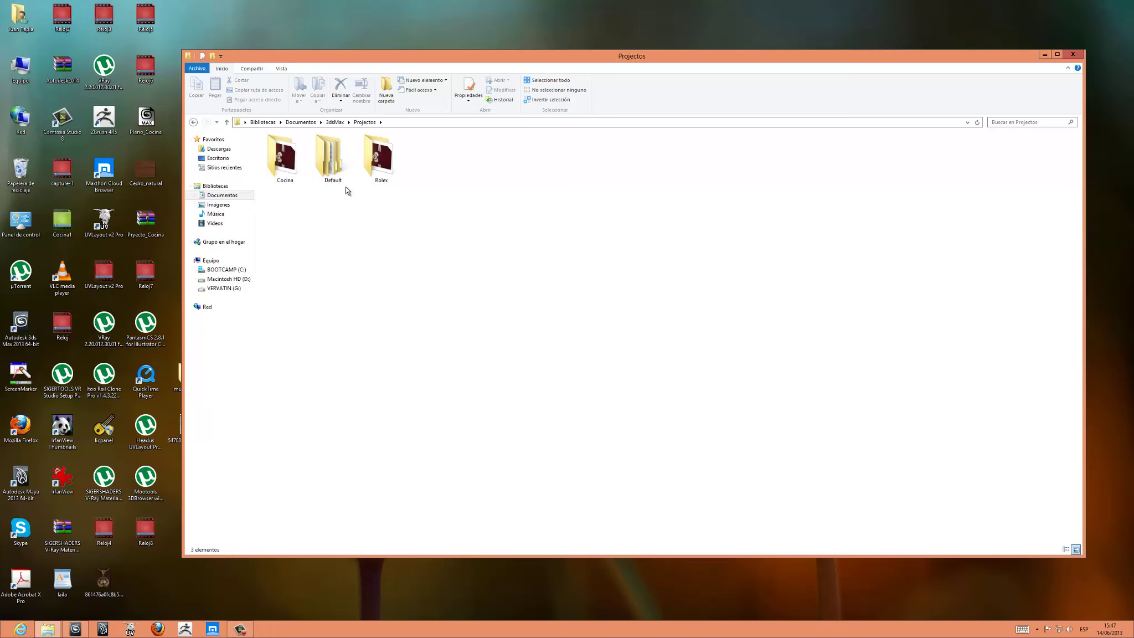
pyautogui.doubleClick(379, 157)
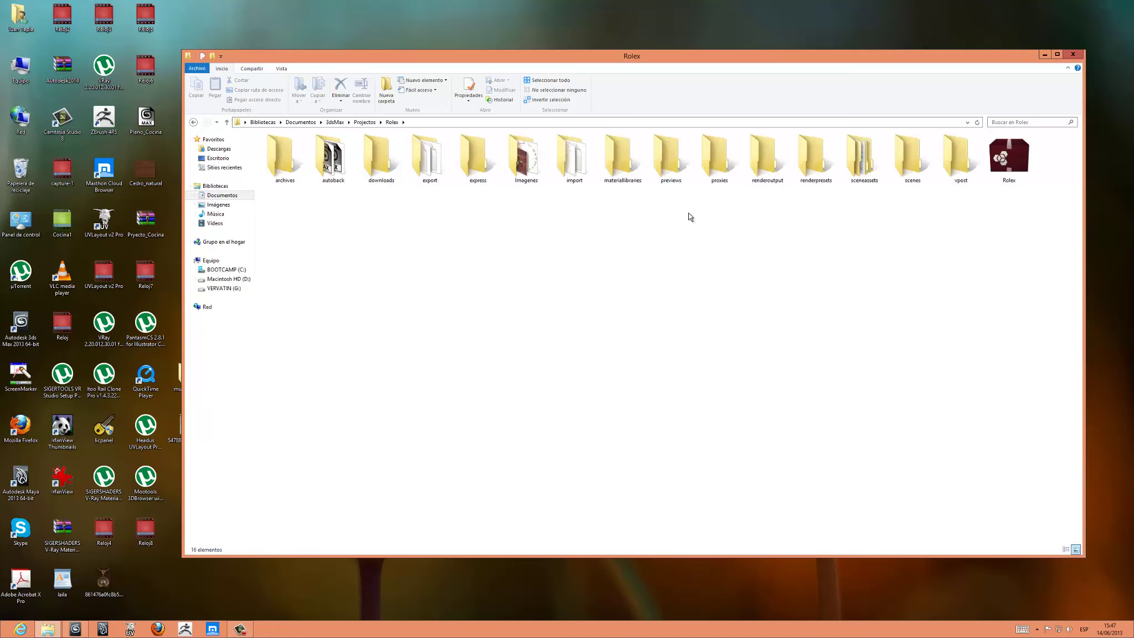
pyautogui.doubleClick(578, 176)
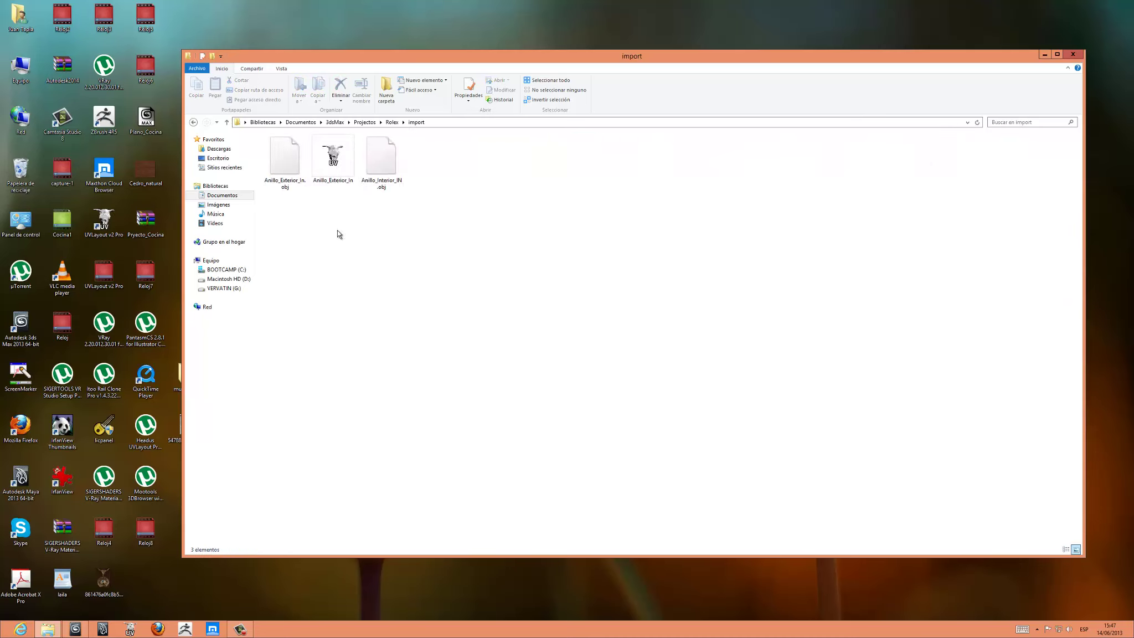
pyautogui.moveTo(291, 218); pyautogui.dragTo(415, 170)
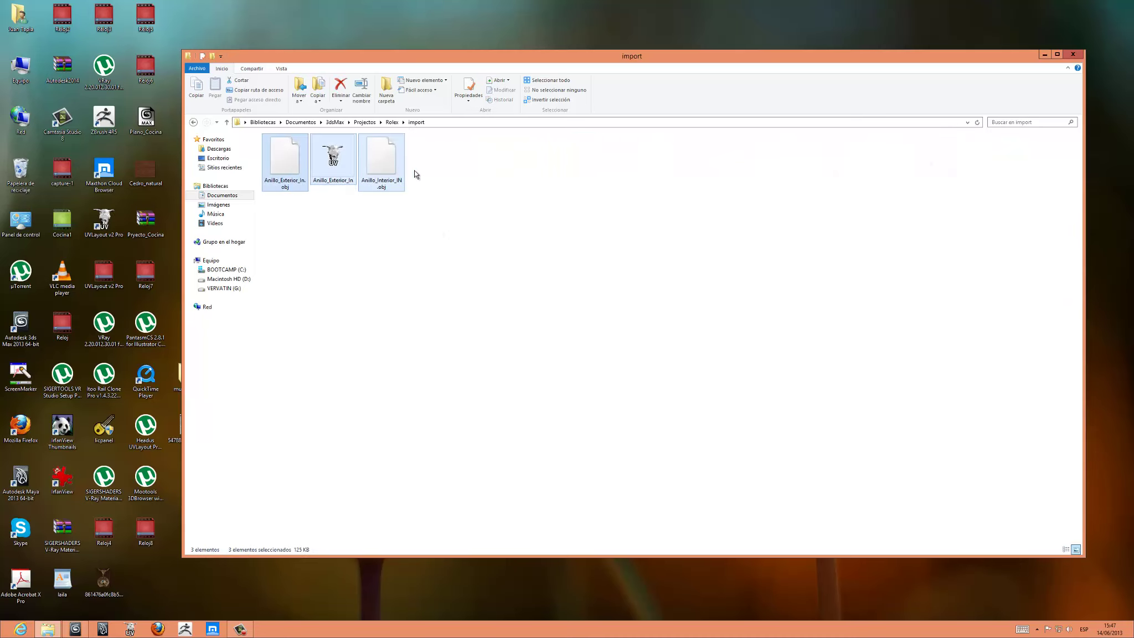
pyautogui.press('Delete')
# - Delete both Lineas render images from the Rolex renderoutput folder
pyautogui.click(193, 122)
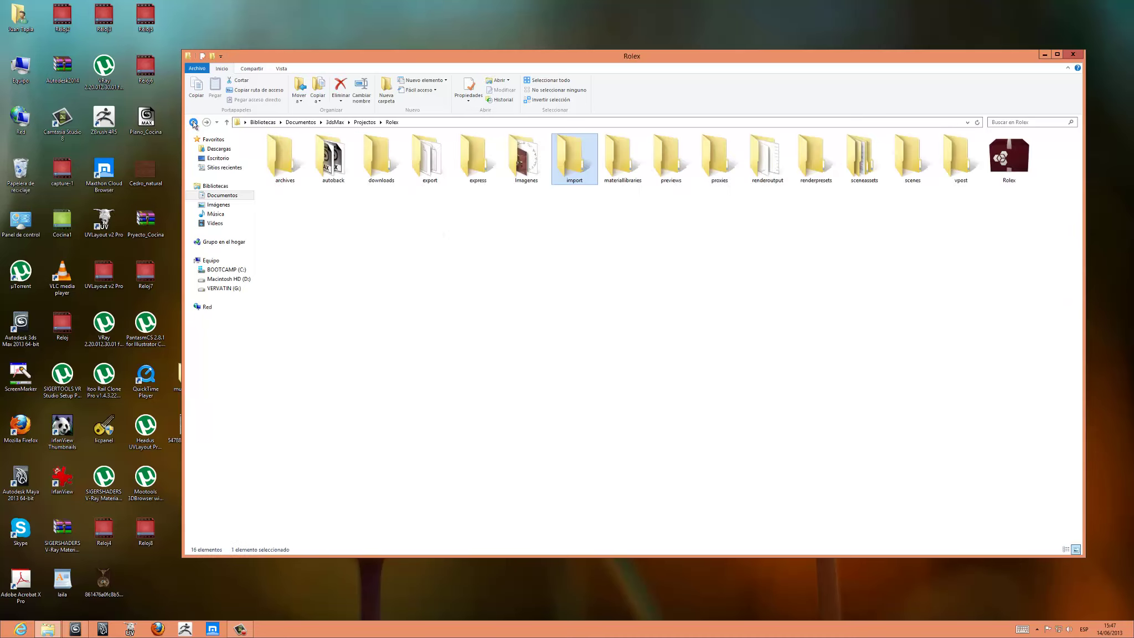
pyautogui.click(645, 288)
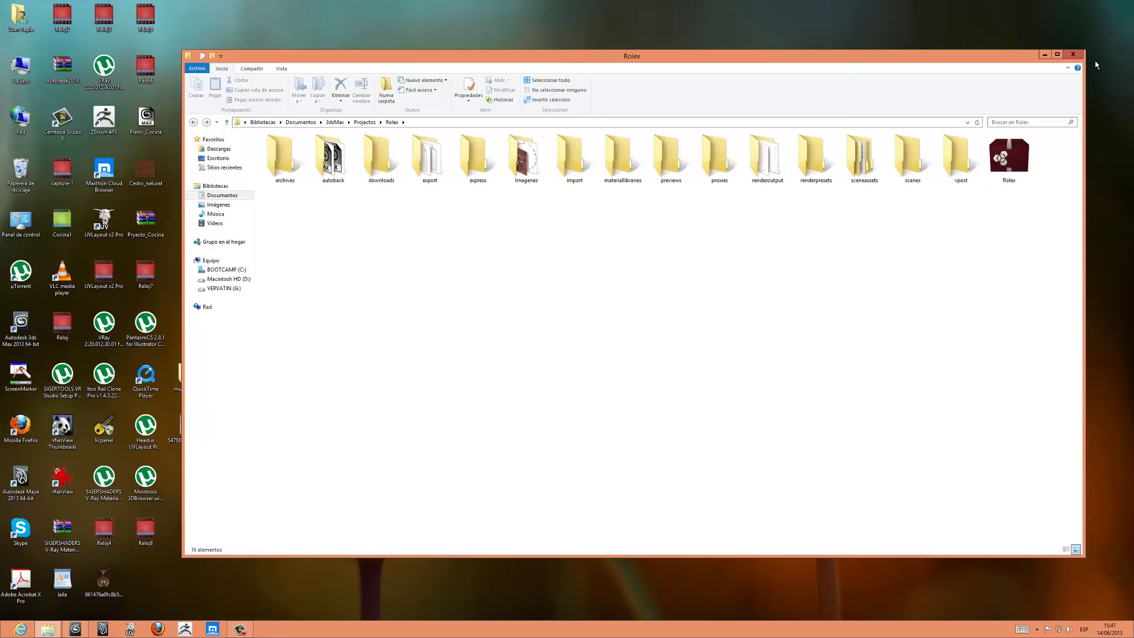
pyautogui.doubleClick(767, 158)
pyautogui.moveTo(277, 209); pyautogui.dragTo(351, 167)
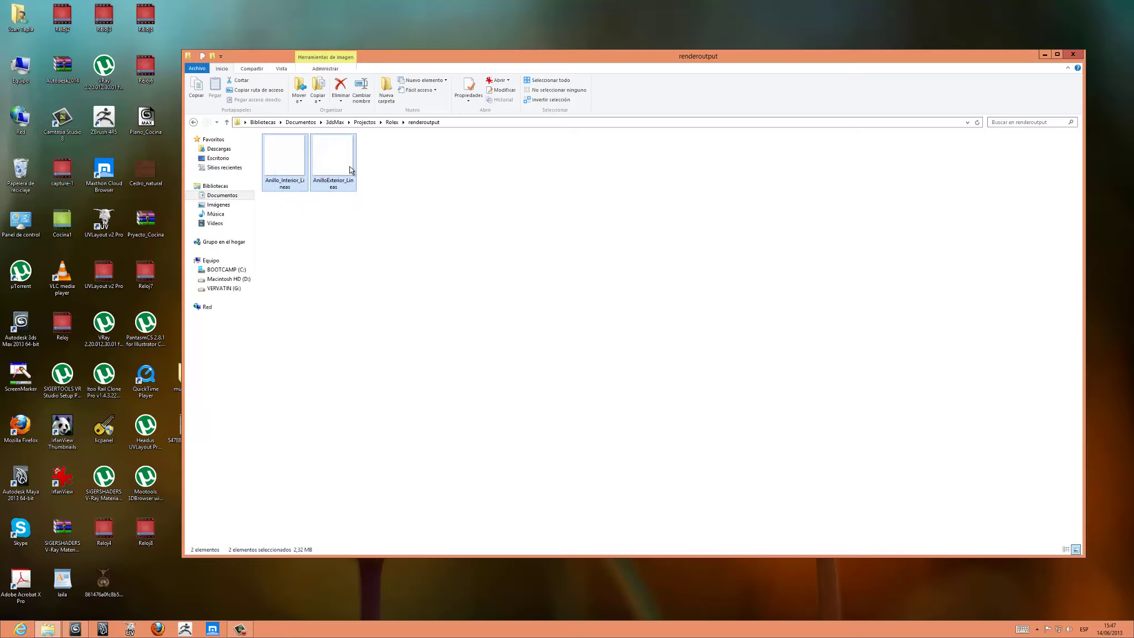
pyautogui.press('Delete')
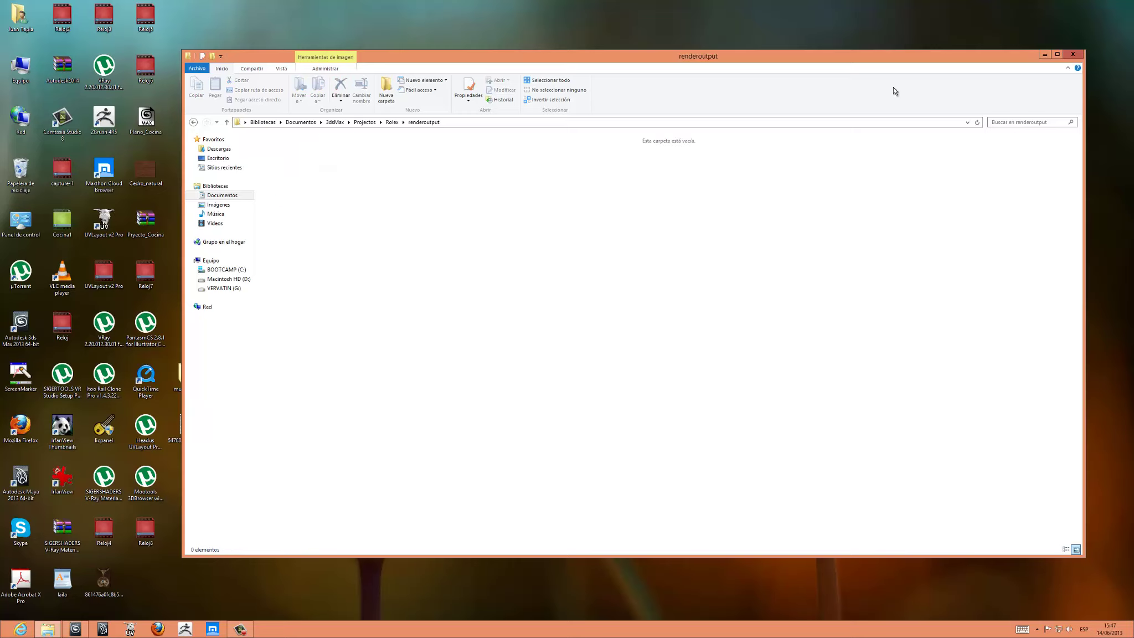
pyautogui.click(1076, 55)
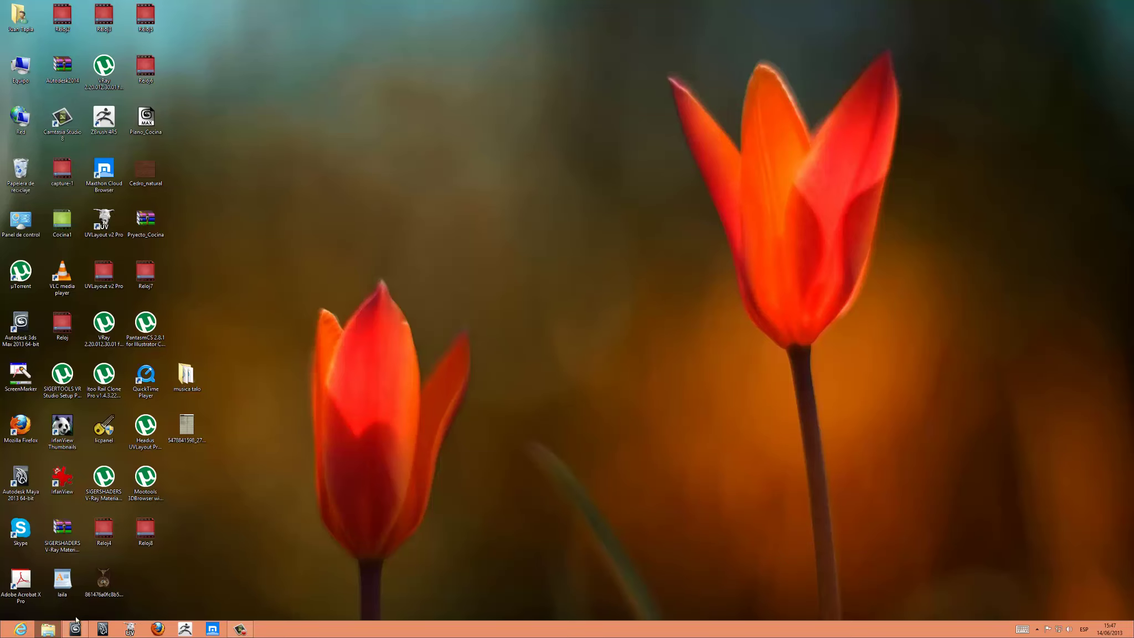
pyautogui.click(47, 631)
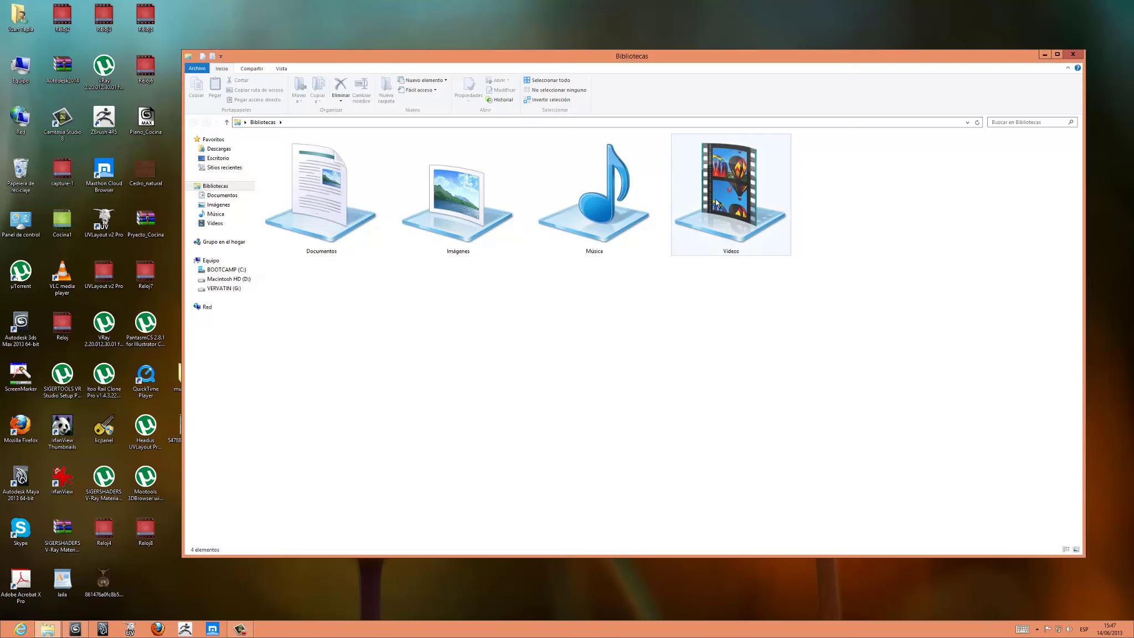
pyautogui.click(1074, 55)
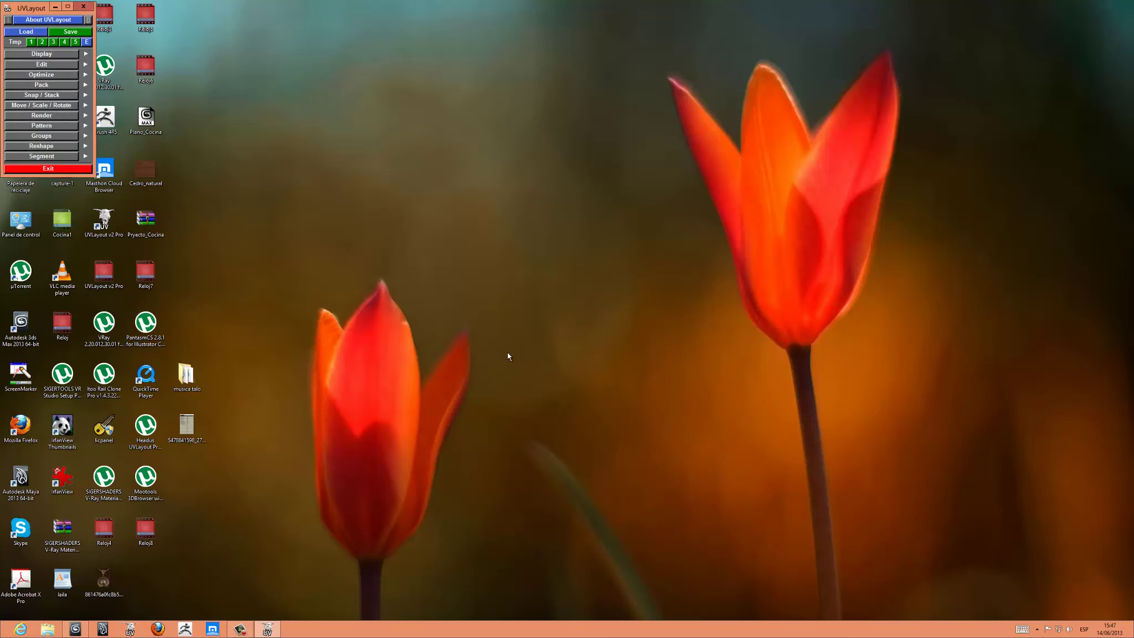
# - Set shell Color to 4/5, turn on Auto Fit, and open the Load dialog
pyautogui.click(43, 53)
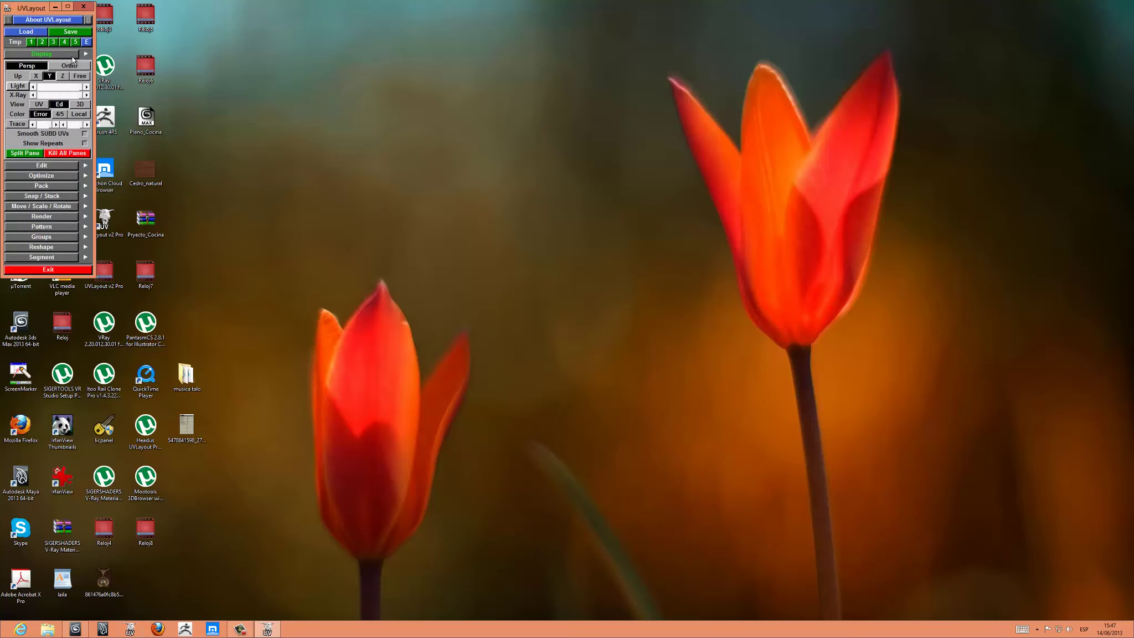
pyautogui.click(40, 165)
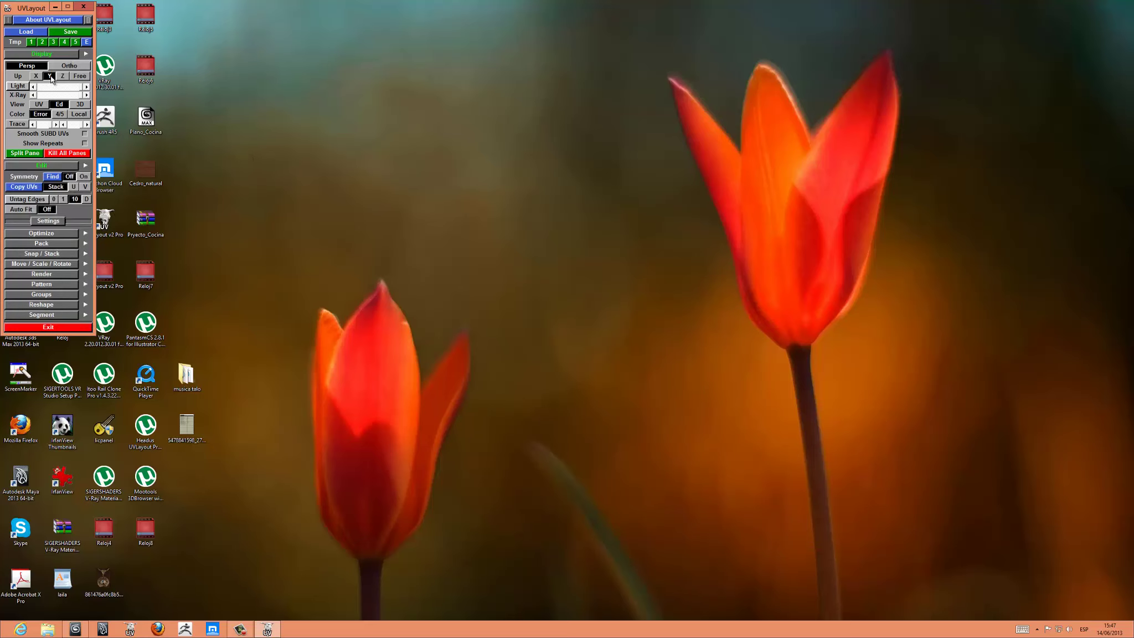
pyautogui.click(60, 114)
pyautogui.click(31, 210)
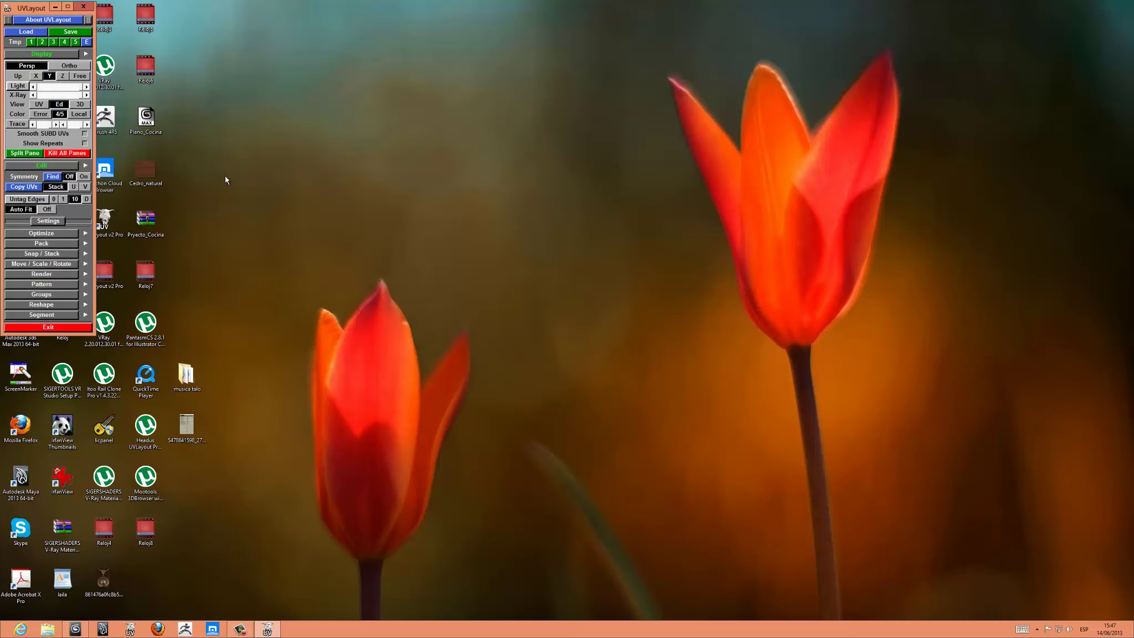
pyautogui.click(29, 33)
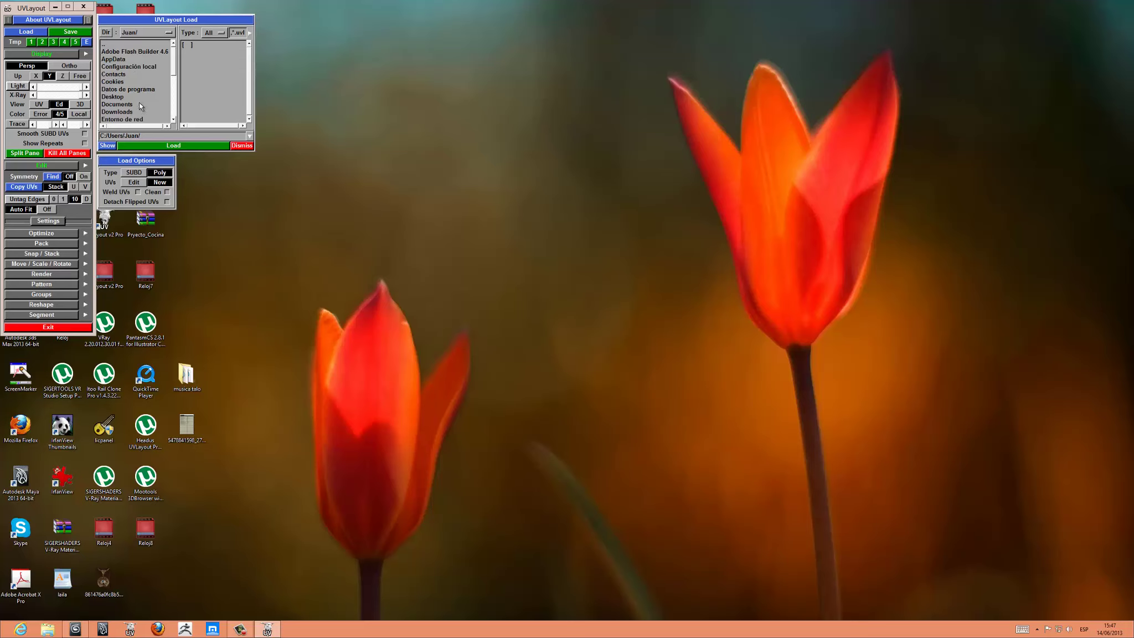
# - Load Anillo_Exterior_Out.obj from Documents/3dsMax/Projectos/Rolex/export
pyautogui.doubleClick(130, 105)
pyautogui.click(117, 52)
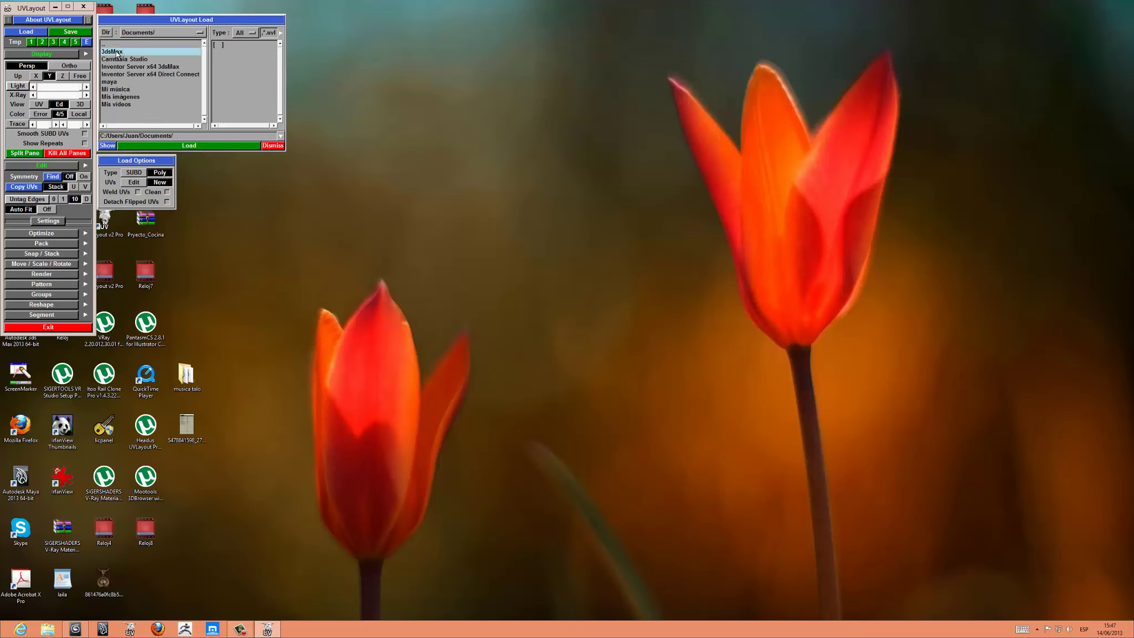
pyautogui.doubleClick(116, 52)
pyautogui.doubleClick(116, 59)
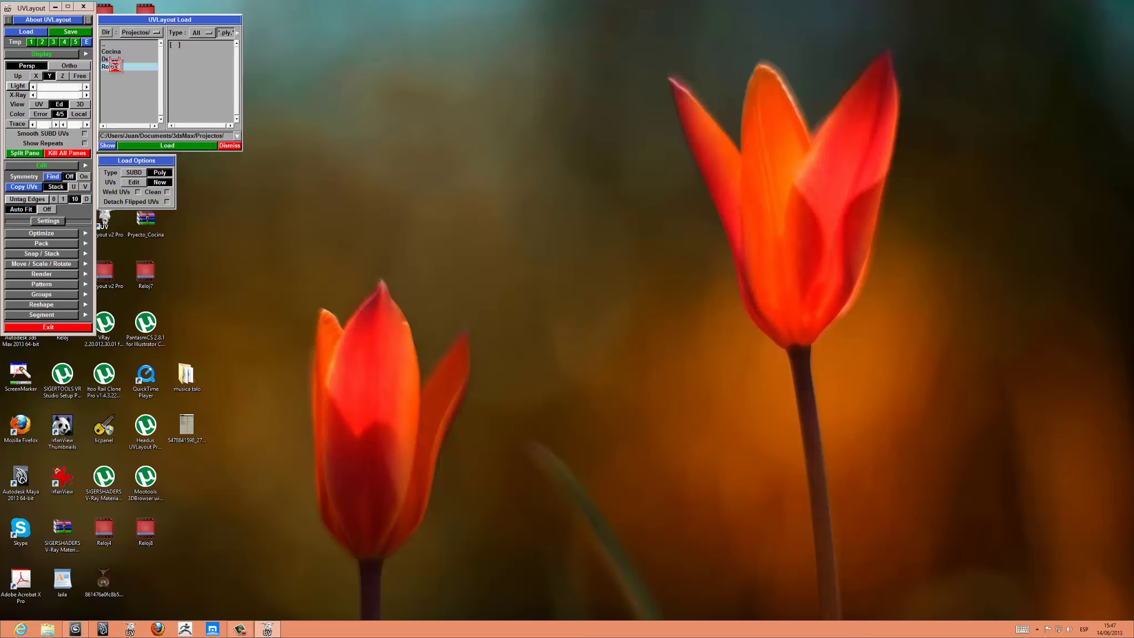
pyautogui.doubleClick(117, 66)
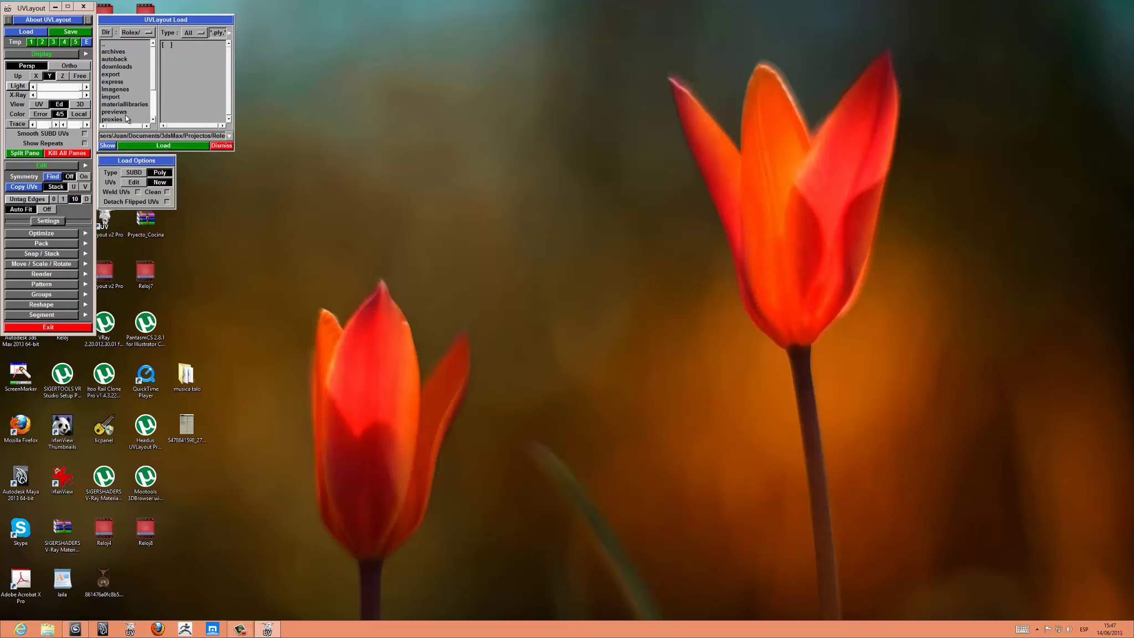
pyautogui.doubleClick(115, 74)
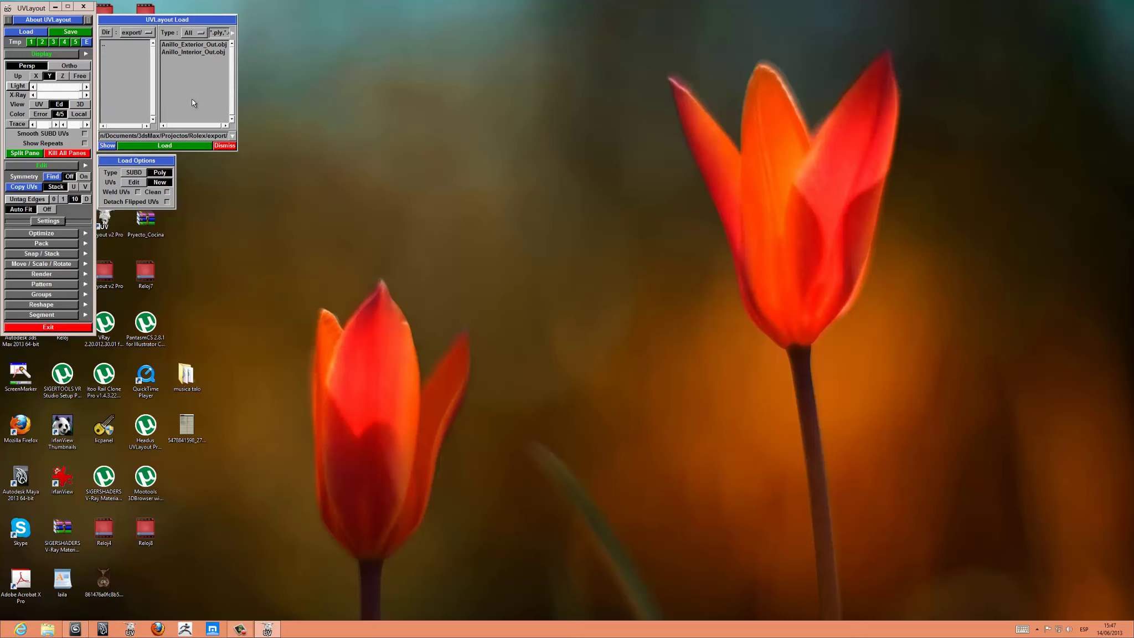
pyautogui.click(195, 46)
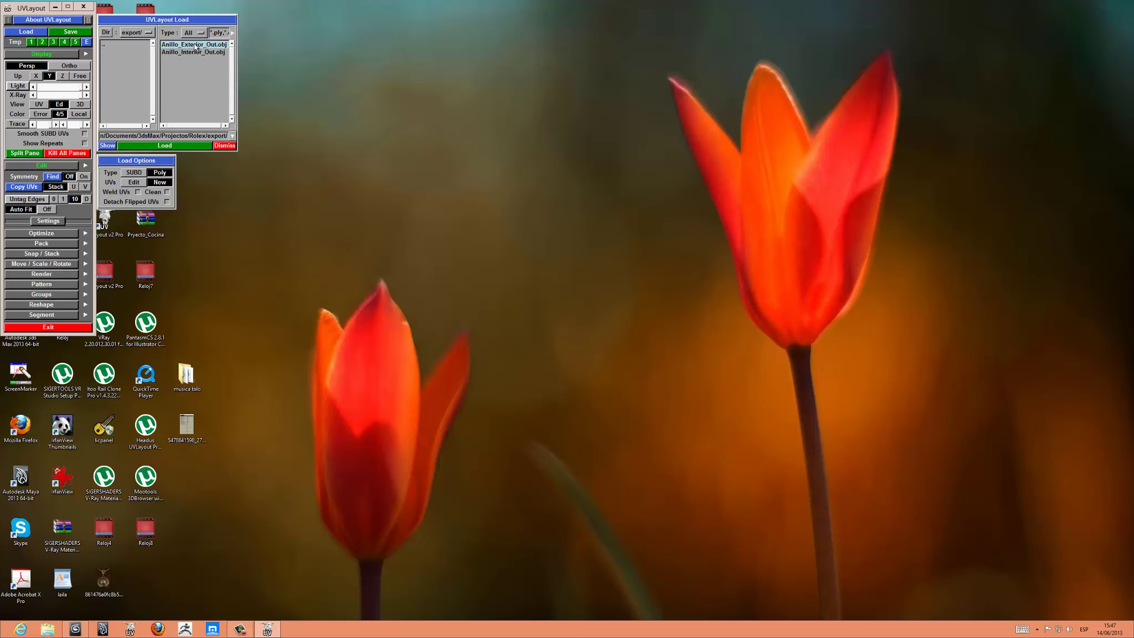
pyautogui.click(195, 146)
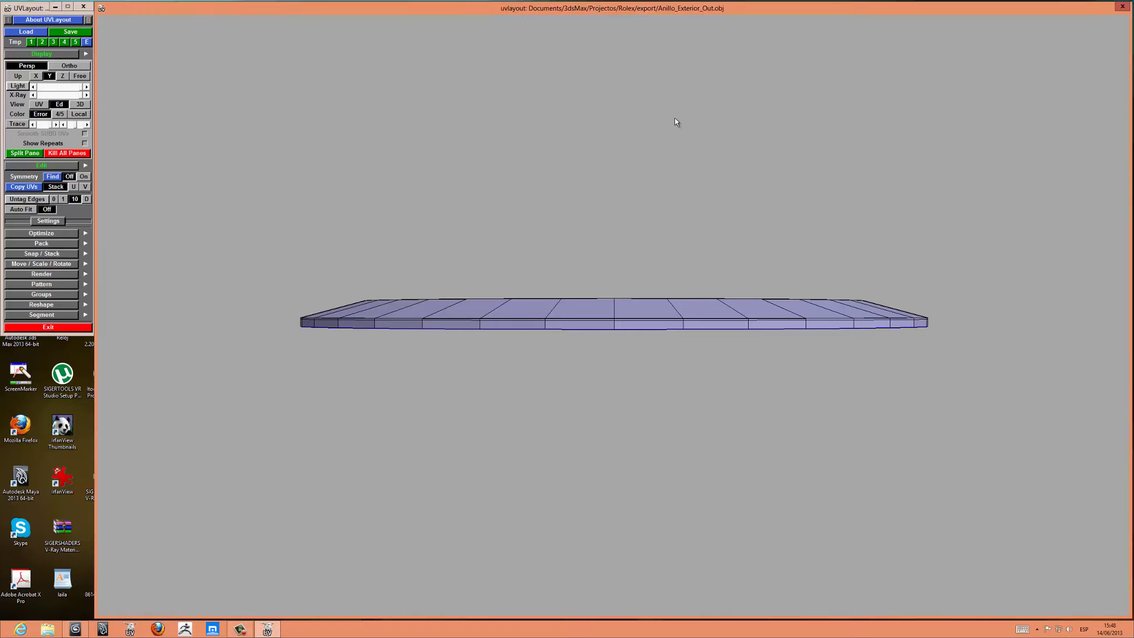
# - Orbit and zoom around the ring, then open the UV Layout shortcuts picture from the desktop
pyautogui.moveTo(675, 121)
pyautogui.mouseDown()
pyautogui.moveTo(627, 111)
pyautogui.moveTo(653, 89)
pyautogui.moveTo(662, 148)
pyautogui.moveTo(653, 106)
pyautogui.moveTo(668, 114)
pyautogui.moveTo(585, 147)
pyautogui.moveTo(589, 116)
pyautogui.moveTo(616, 135)
pyautogui.mouseUp()
pyautogui.moveTo(726, 159)
pyautogui.mouseDown(button='right')
pyautogui.moveTo(572, 178)
pyautogui.moveTo(767, 172)
pyautogui.moveTo(615, 209)
pyautogui.moveTo(512, 219)
pyautogui.mouseUp(button='right')
pyautogui.moveTo(511, 221)
pyautogui.mouseDown()
pyautogui.moveTo(632, 178)
pyautogui.moveTo(595, 190)
pyautogui.moveTo(608, 121)
pyautogui.moveTo(599, 187)
pyautogui.moveTo(587, 151)
pyautogui.moveTo(584, 162)
pyautogui.moveTo(652, 161)
pyautogui.moveTo(637, 167)
pyautogui.moveTo(625, 143)
pyautogui.moveTo(630, 154)
pyautogui.moveTo(583, 184)
pyautogui.moveTo(599, 164)
pyautogui.moveTo(630, 182)
pyautogui.moveTo(584, 222)
pyautogui.moveTo(581, 211)
pyautogui.mouseUp()
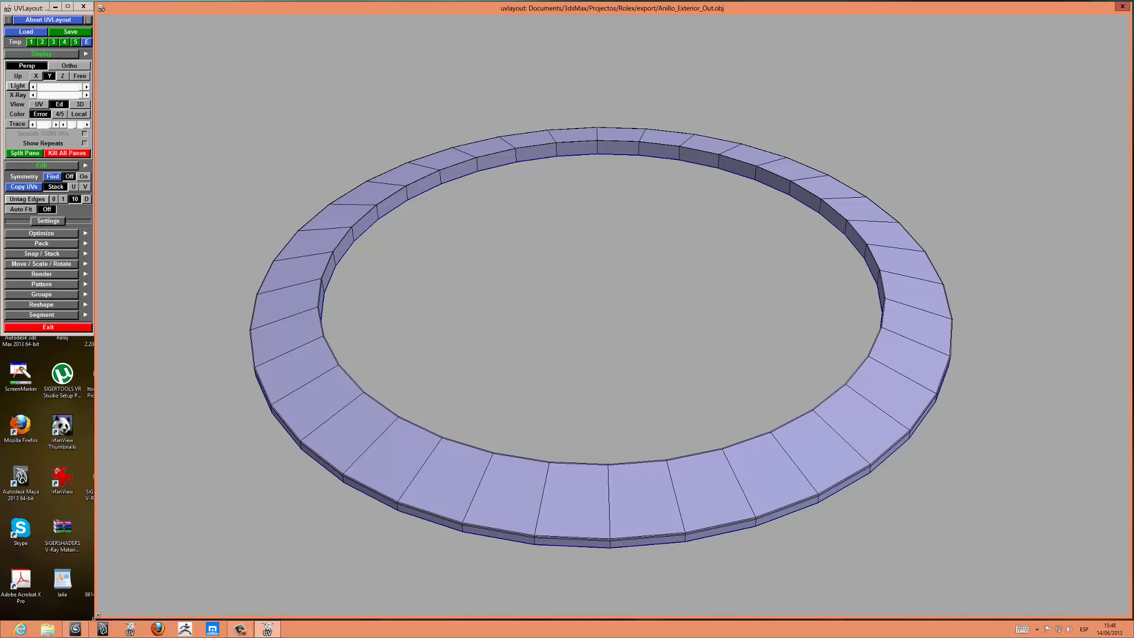
pyautogui.moveTo(94, 619); pyautogui.dragTo(232, 556)
pyautogui.doubleClick(191, 420)
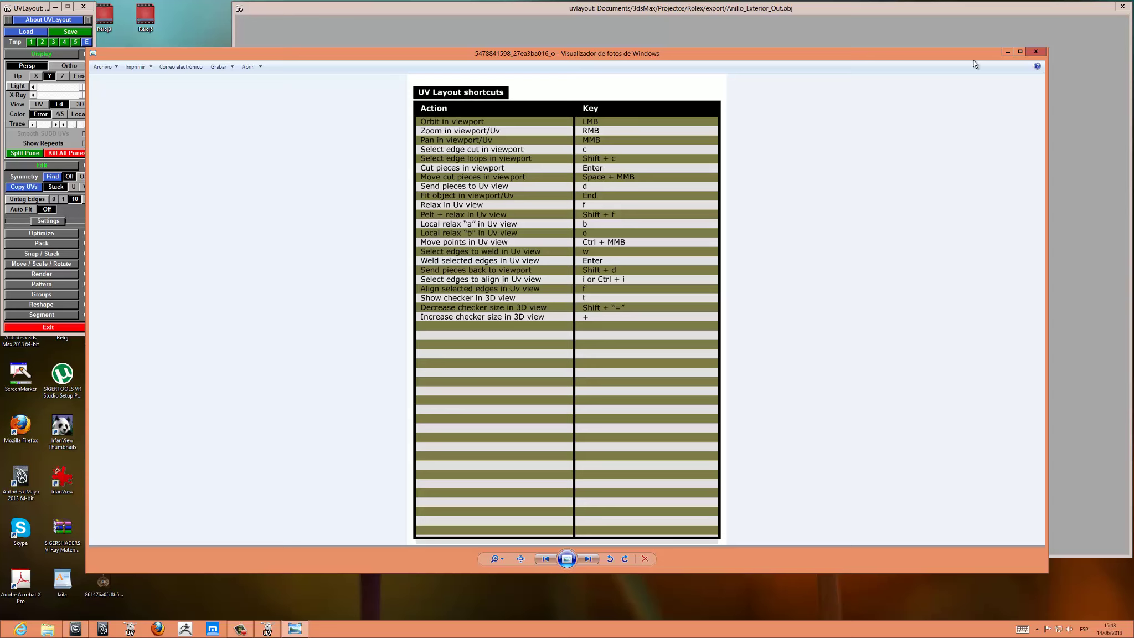
# - Close Windows Photo Viewer and maximize the UVLayout ring view again
pyautogui.click(1037, 51)
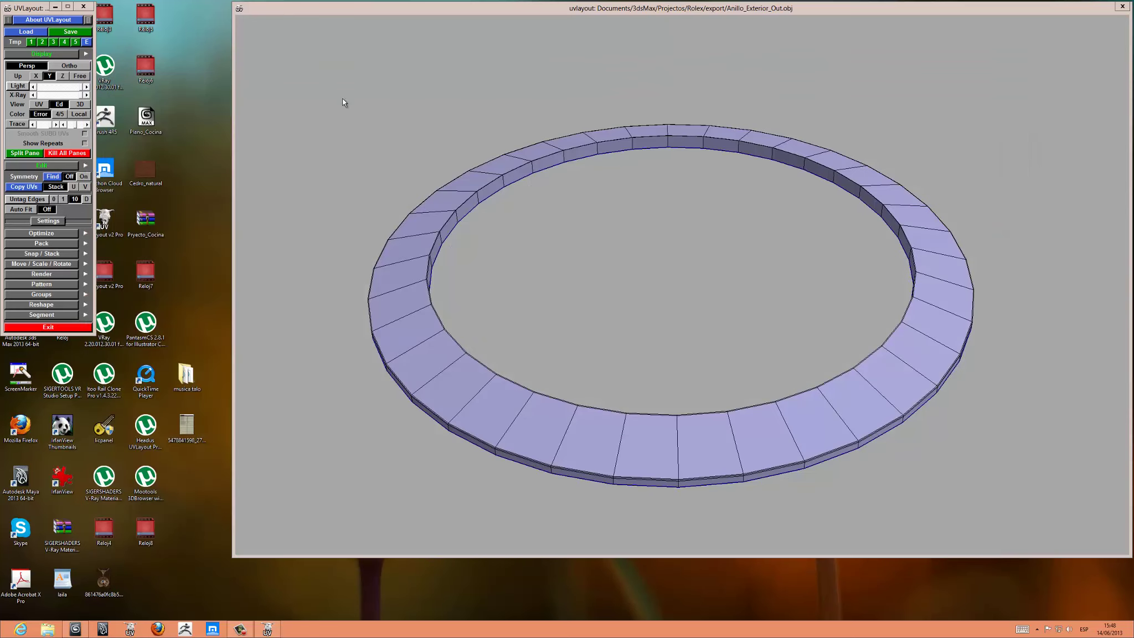
pyautogui.click(88, 21)
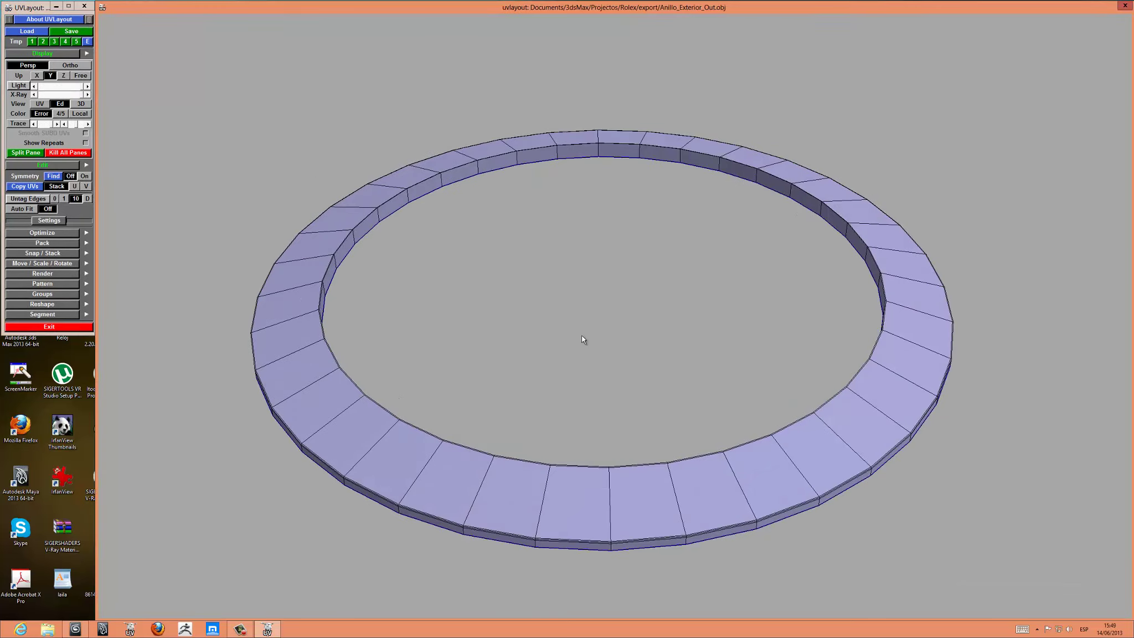
# - Orbit the ring once more, then press 1 to show its UV view
pyautogui.moveTo(583, 337)
pyautogui.mouseDown()
pyautogui.moveTo(602, 307)
pyautogui.moveTo(602, 319)
pyautogui.moveTo(605, 273)
pyautogui.moveTo(596, 303)
pyautogui.moveTo(618, 315)
pyautogui.moveTo(608, 303)
pyautogui.mouseUp()
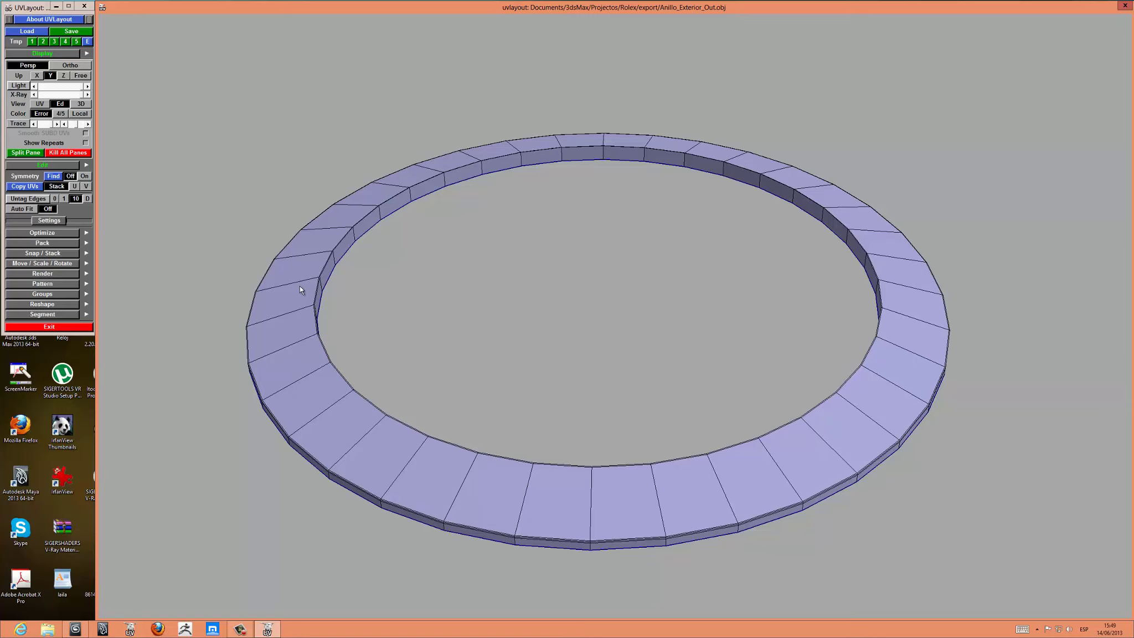
pyautogui.press('1')
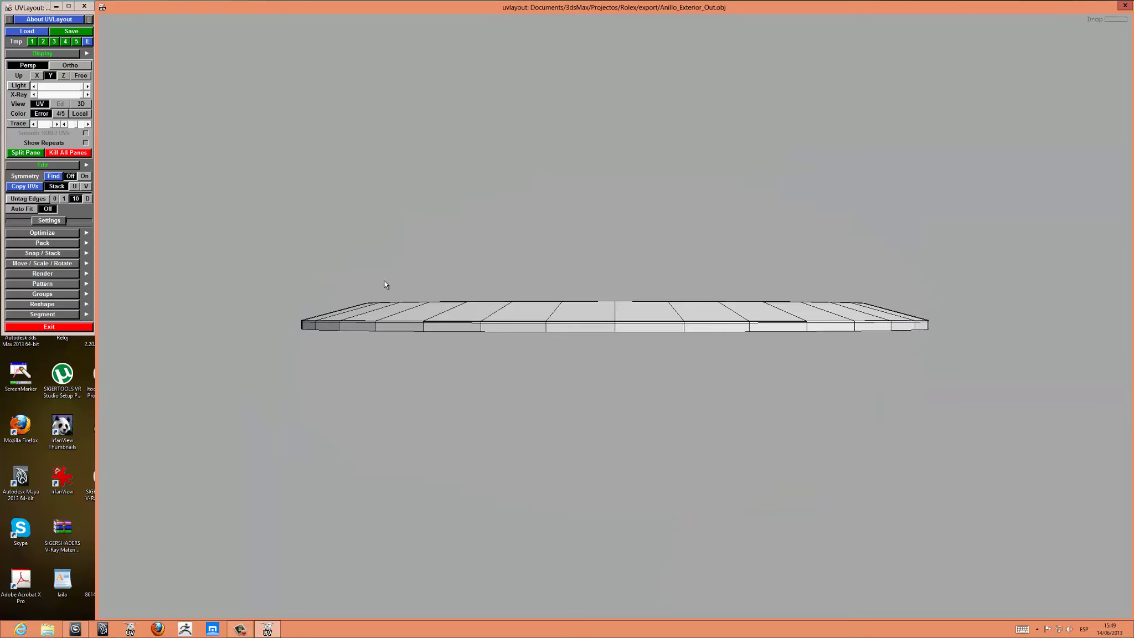
# - View the UV ring top-down, zoom and centre it, then run the flatten/optimize pass
pyautogui.press('Home')
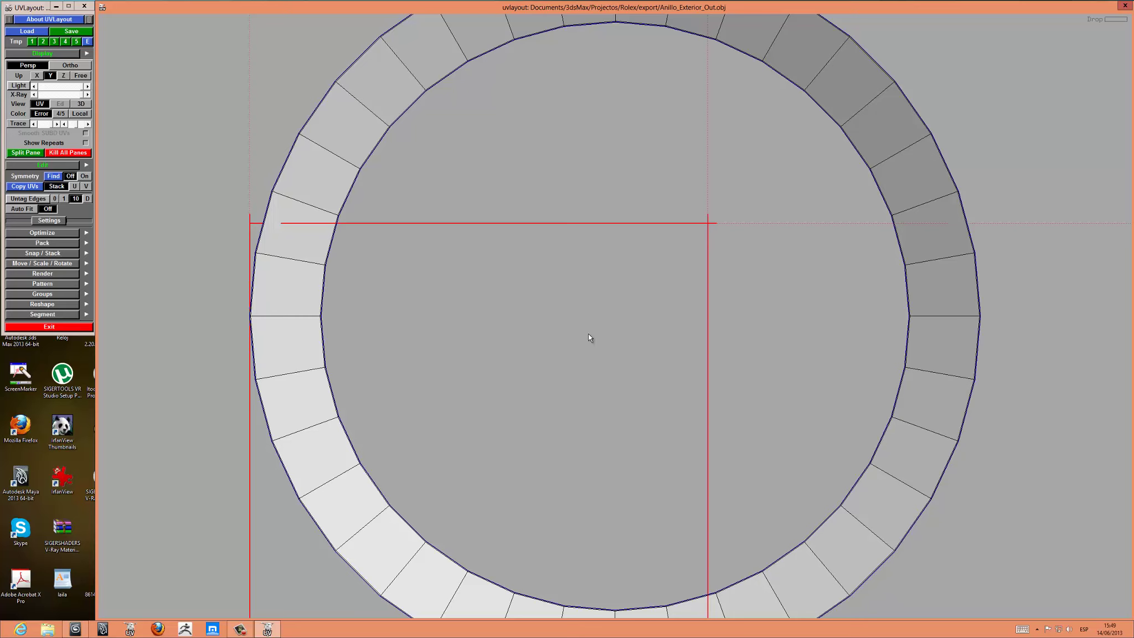
pyautogui.scroll(-1, 595, 293)
pyautogui.scroll(-2, 595, 294)
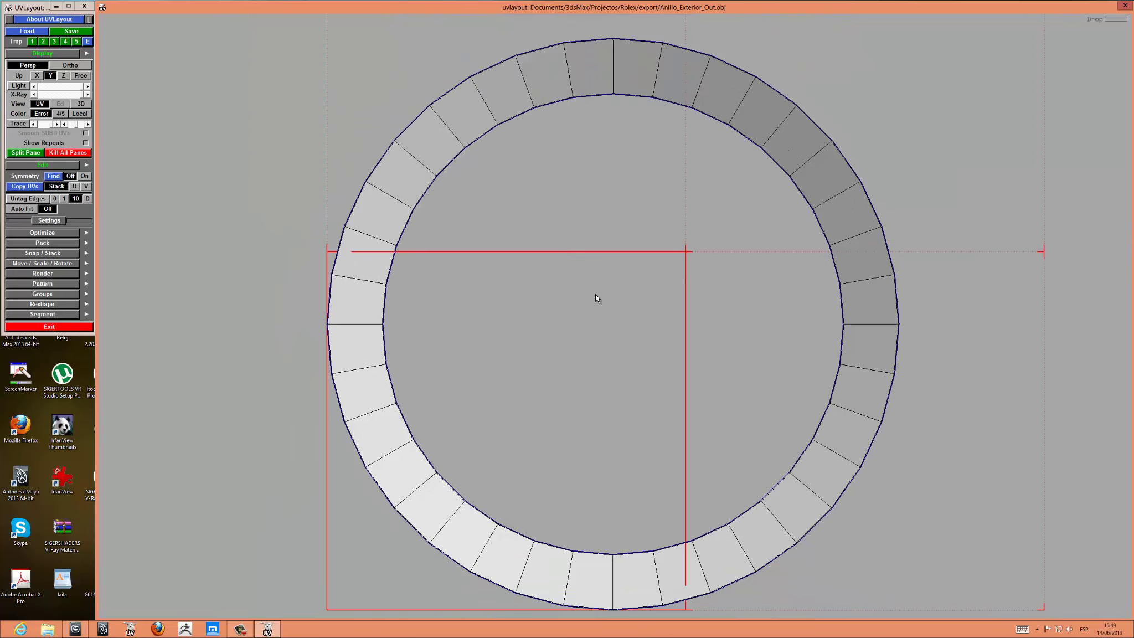
pyautogui.scroll(-2, 595, 294)
pyautogui.moveTo(567, 301); pyautogui.dragTo(548, 299, button='middle')
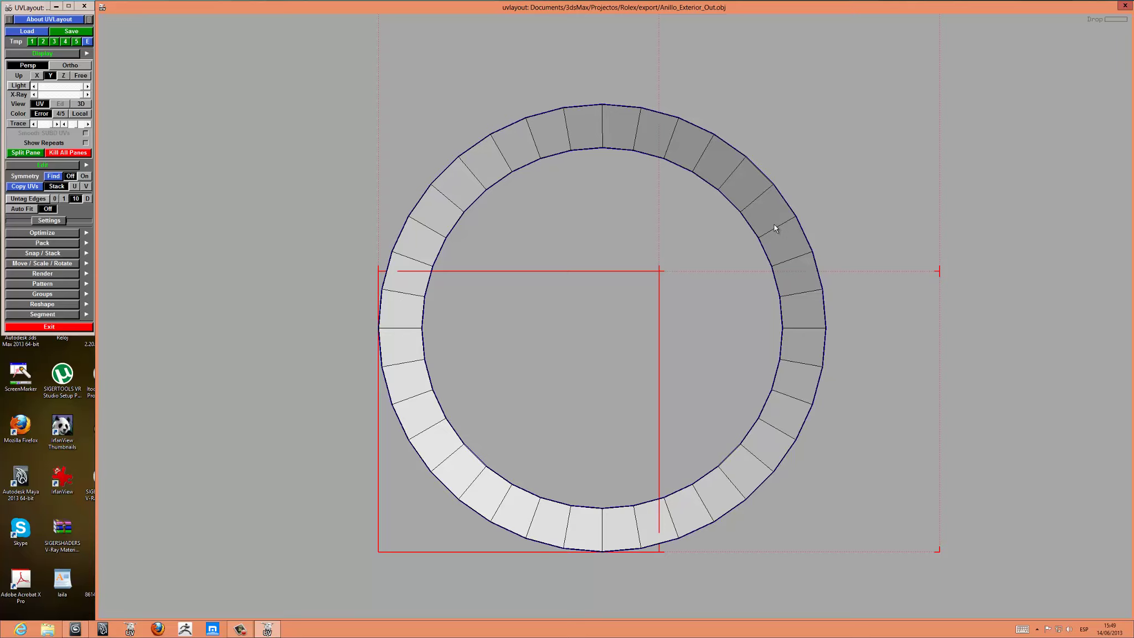
pyautogui.press('f')
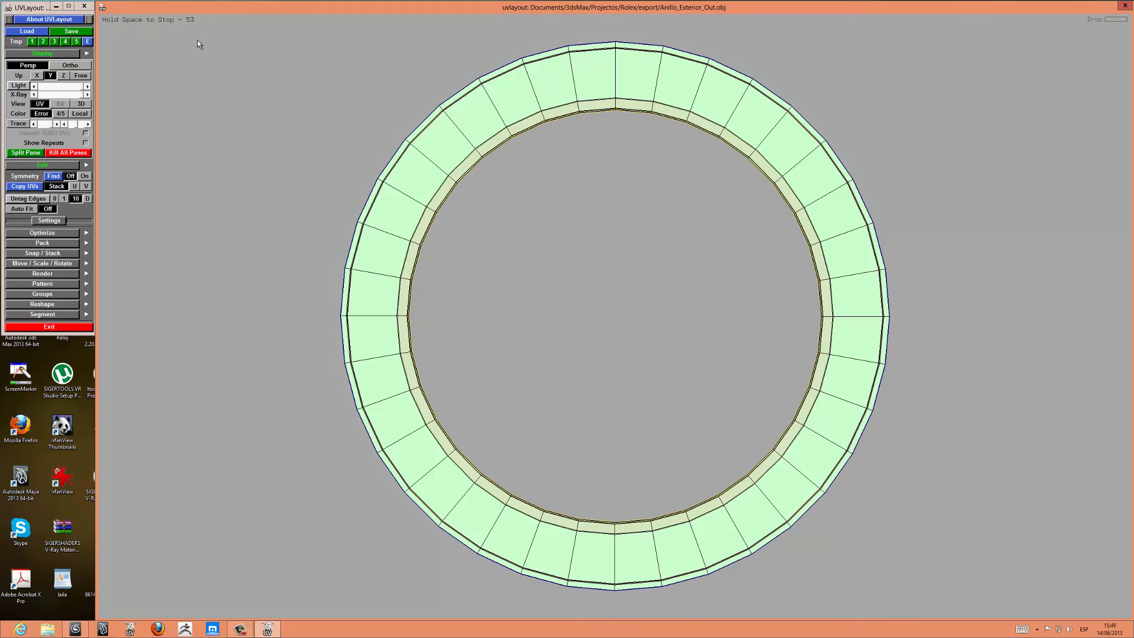
# - Stop the running optimization and zoom in on the ring's top arc to check distortion
pyautogui.press('space')
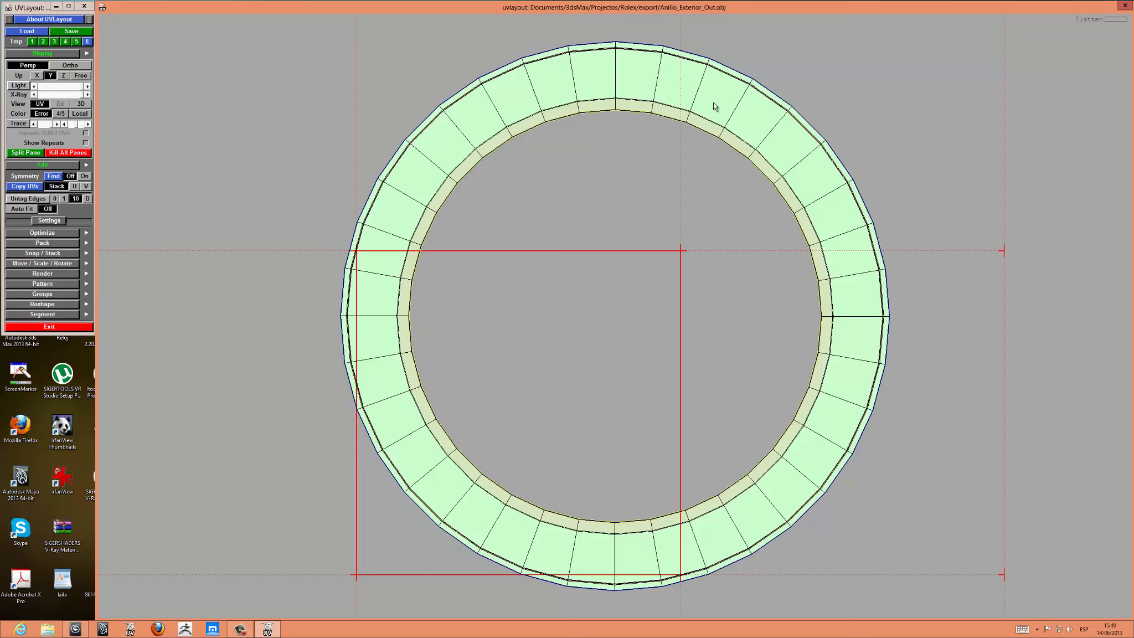
pyautogui.moveTo(659, 225); pyautogui.dragTo(658, 229, button='middle')
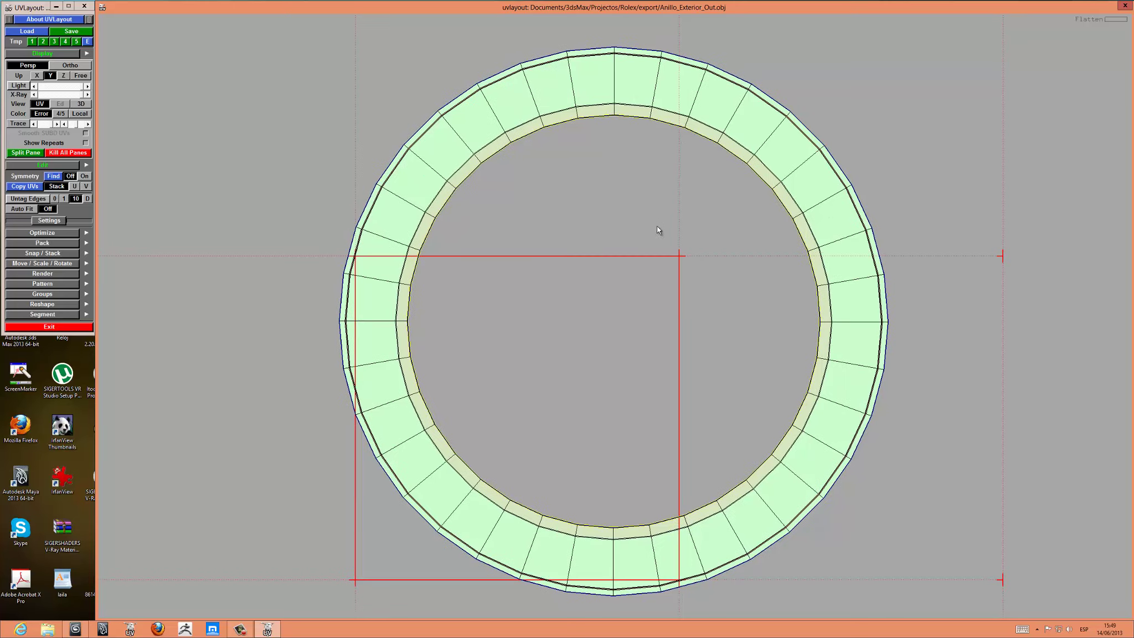
pyautogui.scroll(3, 614, 186)
pyautogui.scroll(3, 614, 185)
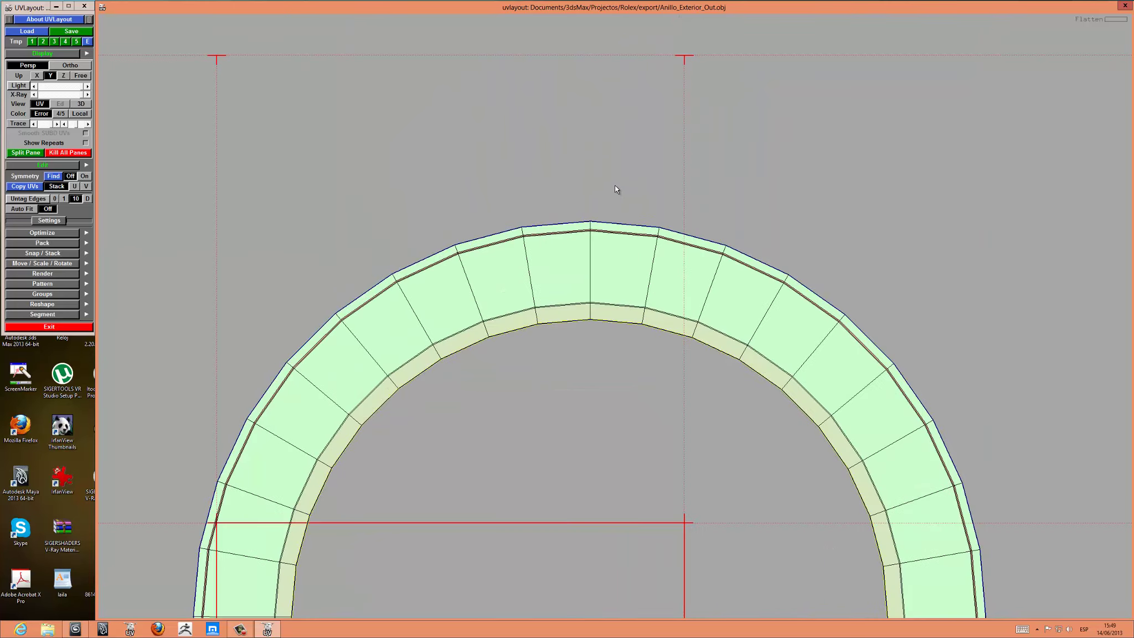
pyautogui.scroll(3, 614, 185)
pyautogui.moveTo(610, 214); pyautogui.dragTo(596, 88, button='middle')
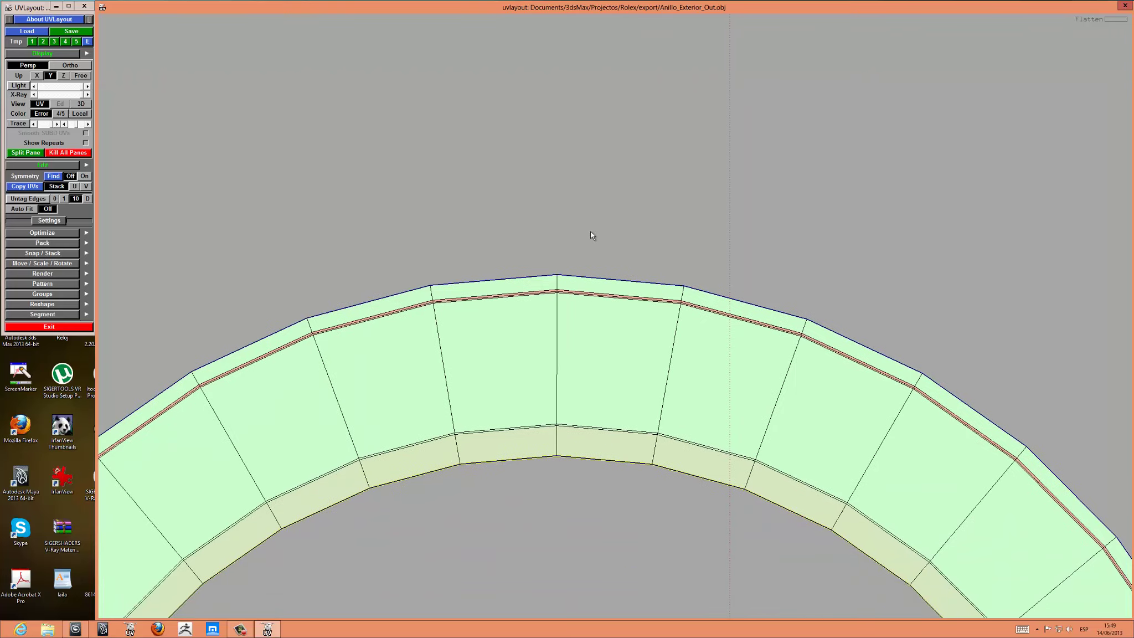
pyautogui.scroll(2, 591, 232)
pyautogui.moveTo(591, 228); pyautogui.dragTo(612, 144, button='middle')
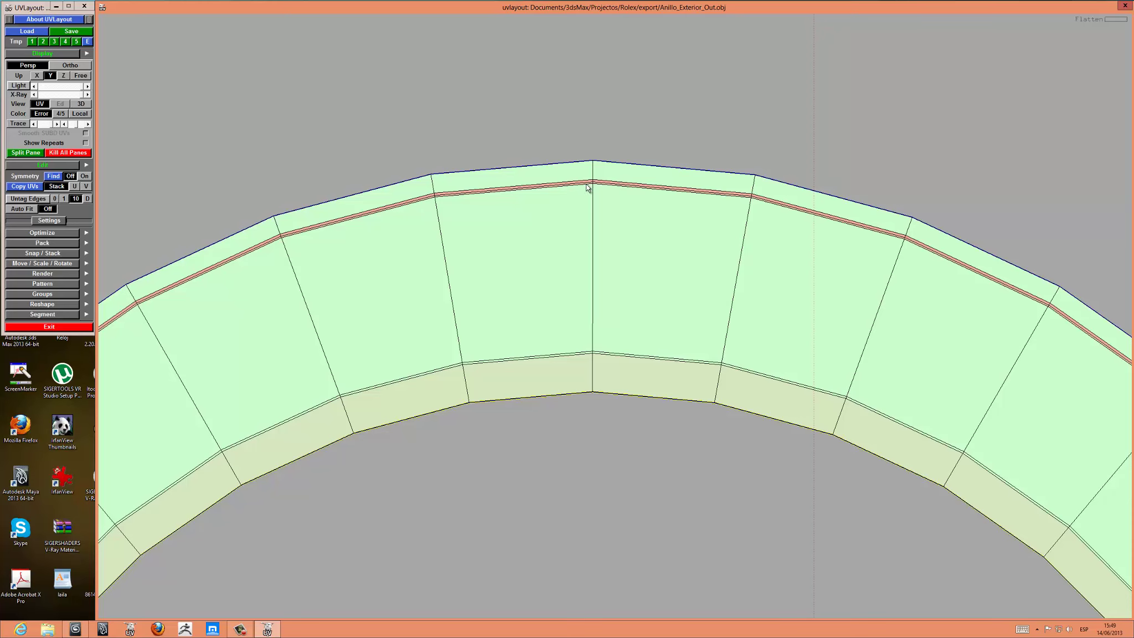
# - Zoom back out until the whole flattened UV ring is in frame
pyautogui.scroll(-2, 604, 152)
pyautogui.scroll(-2, 601, 155)
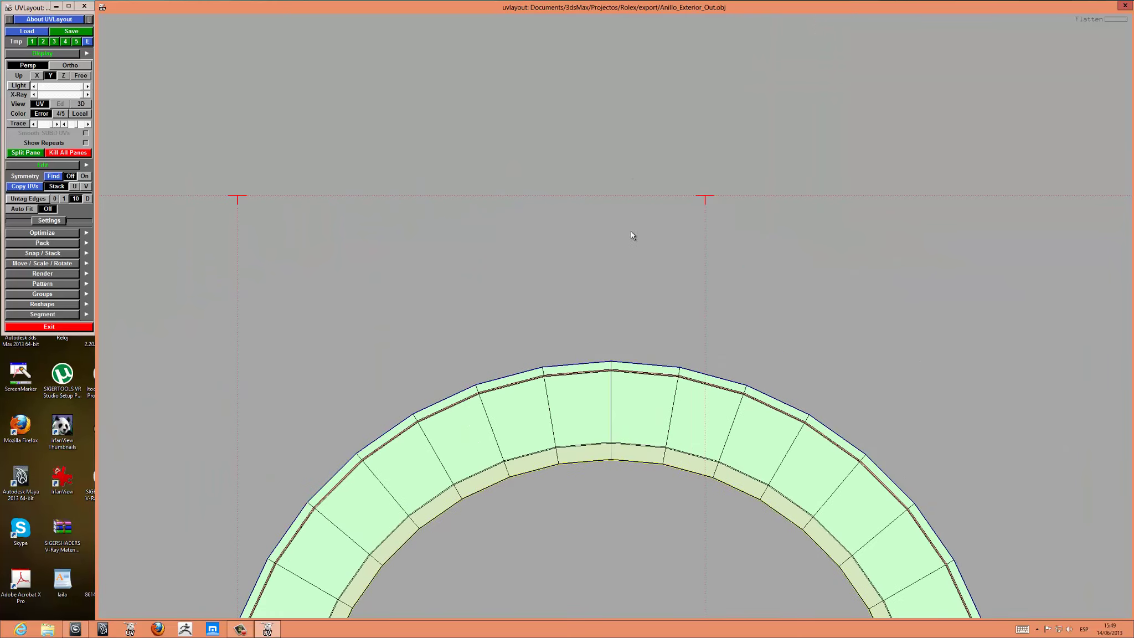
pyautogui.moveTo(632, 236)
pyautogui.mouseDown(button='middle')
pyautogui.moveTo(602, 106)
pyautogui.moveTo(645, 160)
pyautogui.moveTo(638, 114)
pyautogui.moveTo(625, 114)
pyautogui.mouseUp(button='middle')
pyautogui.scroll(-2, 631, 133)
pyautogui.scroll(-1, 627, 140)
pyautogui.scroll(-1, 663, 188)
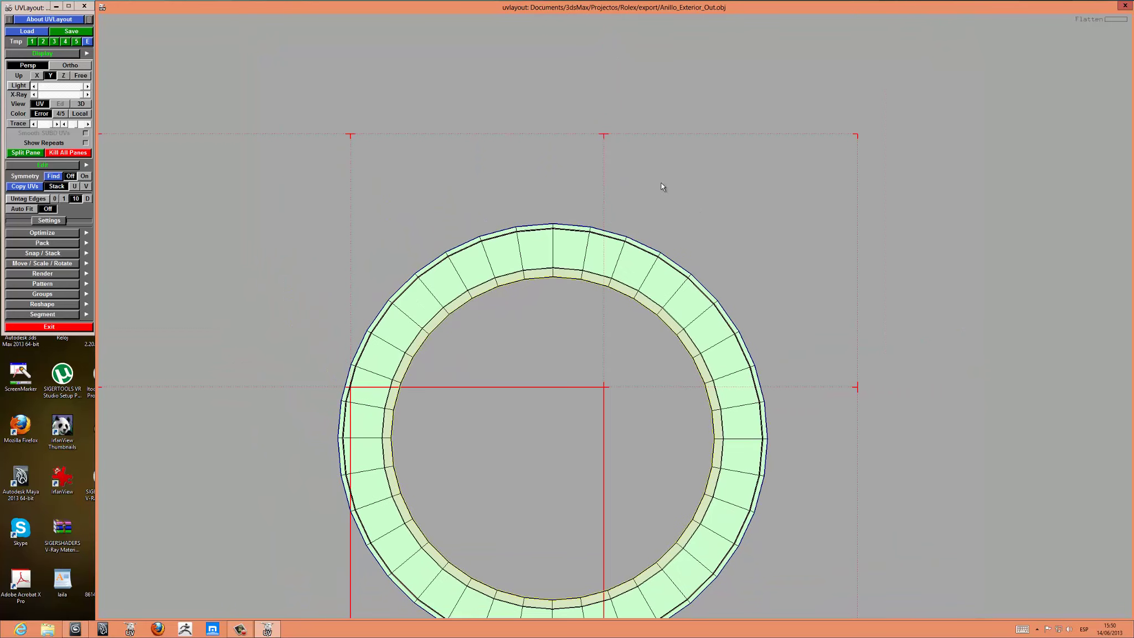
pyautogui.moveTo(663, 187); pyautogui.dragTo(625, 106, button='middle')
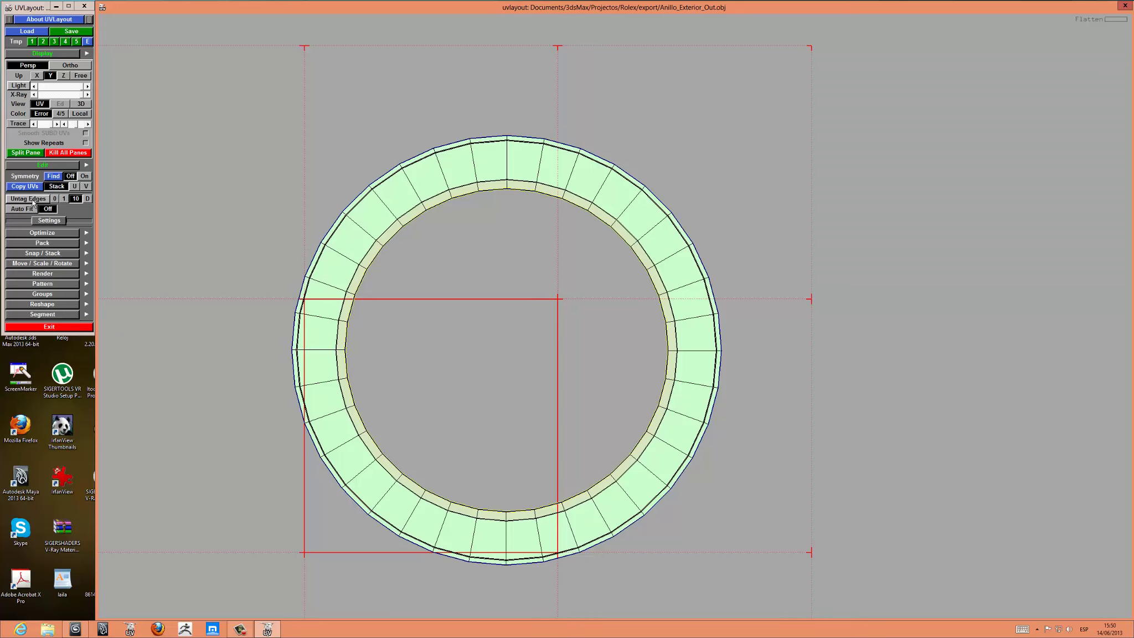
# - Show the UV shells in plain white with Color 4/5 and auto-fit the ring to the square frame
pyautogui.click(62, 115)
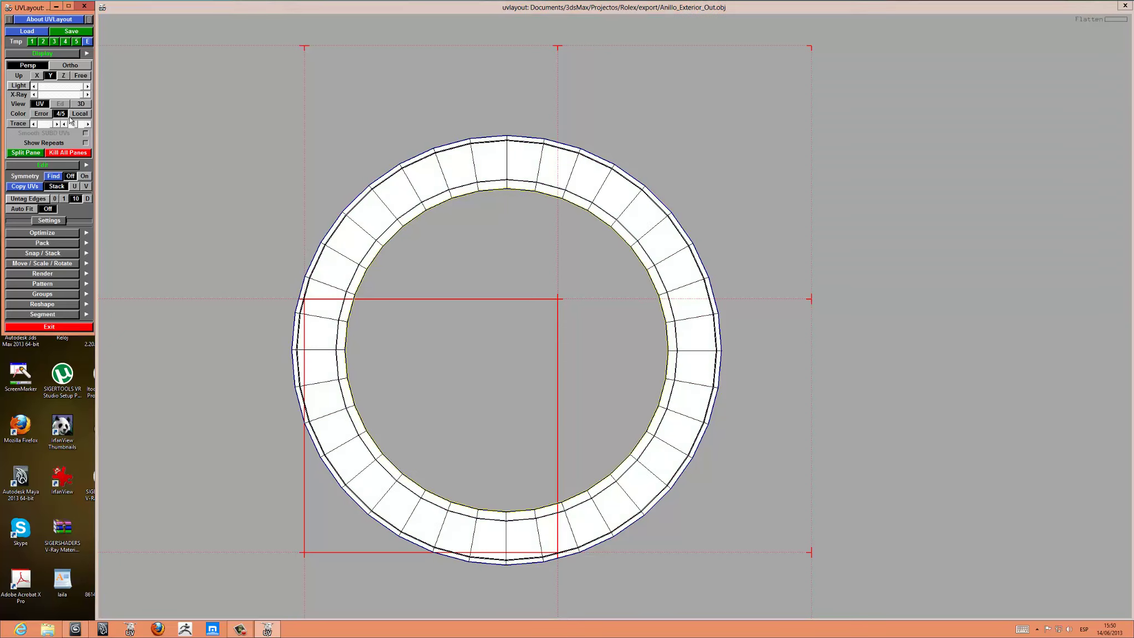
pyautogui.click(22, 208)
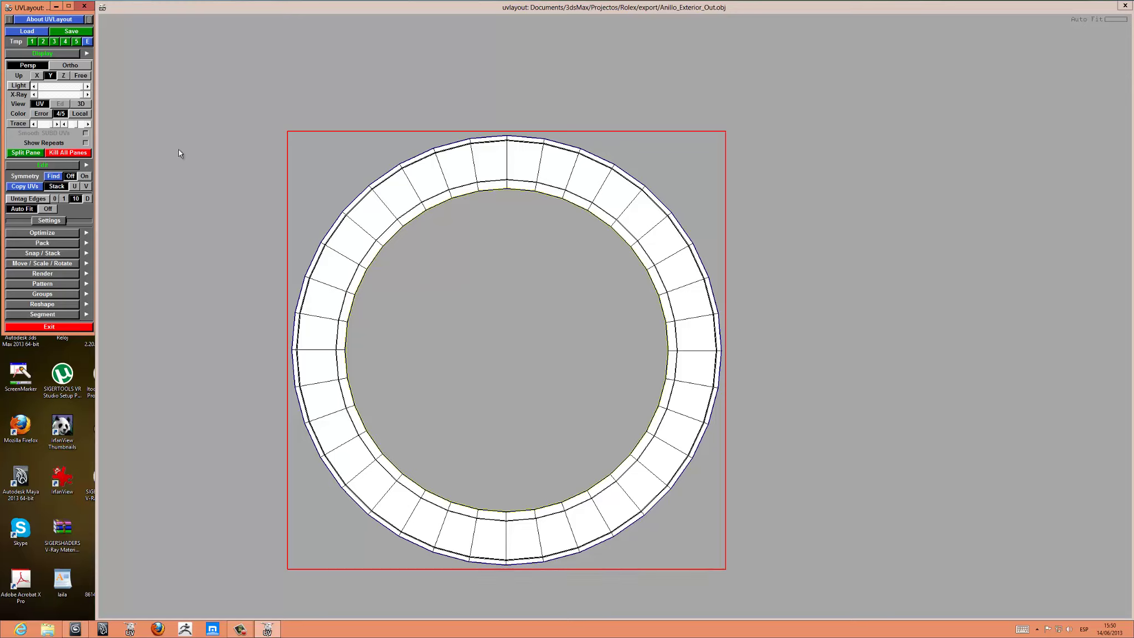
pyautogui.click(87, 274)
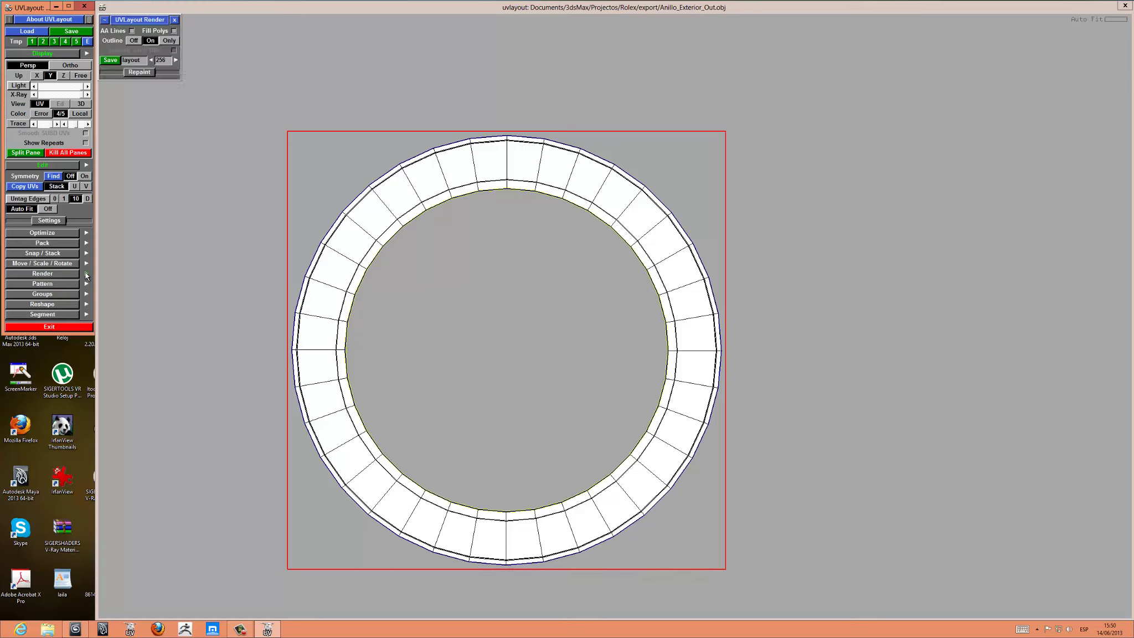
# - Raise the UV layout render resolution to 4k and save the layout image
pyautogui.click(176, 60)
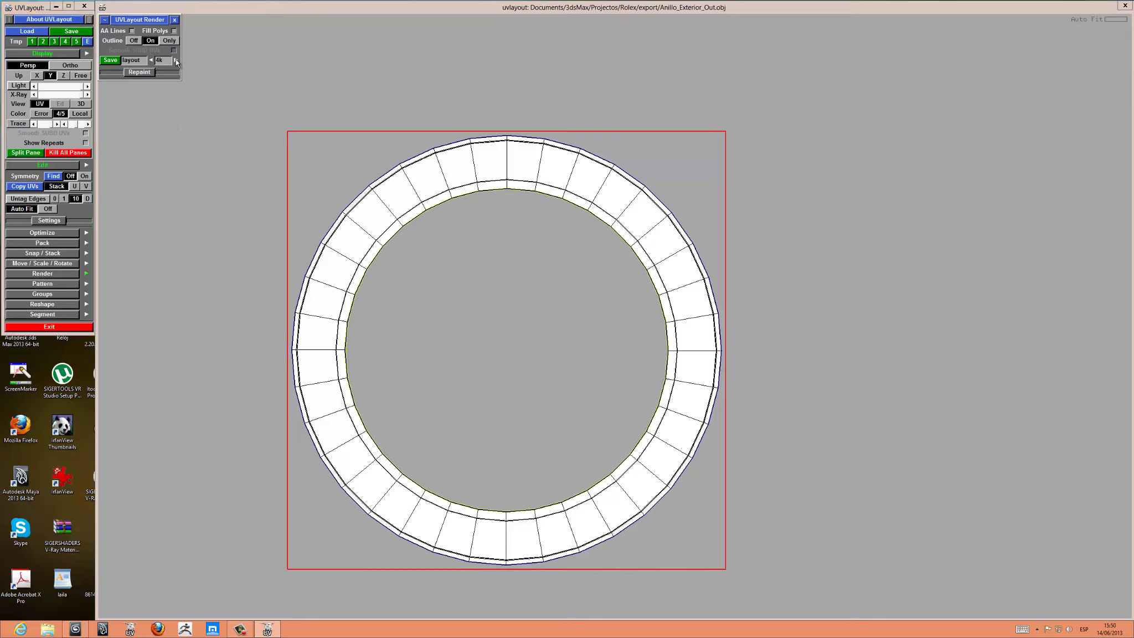
pyautogui.click(111, 60)
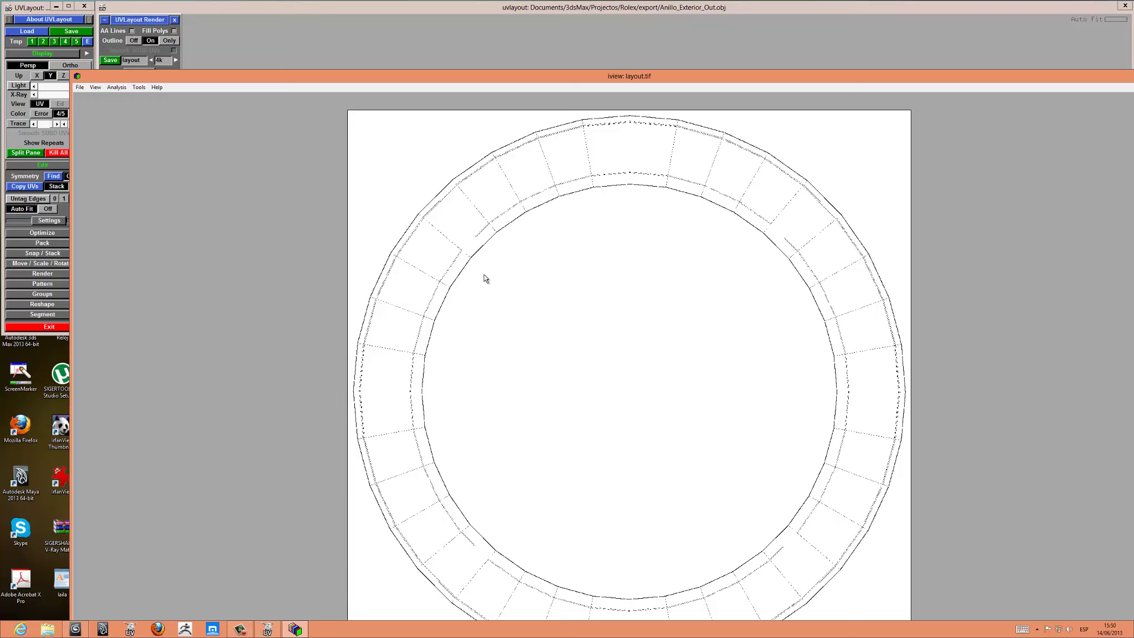
# - In the image viewer's Save As, browse to Documents/3dsMax/Projectos/Rolex/Imagenes
pyautogui.click(81, 88)
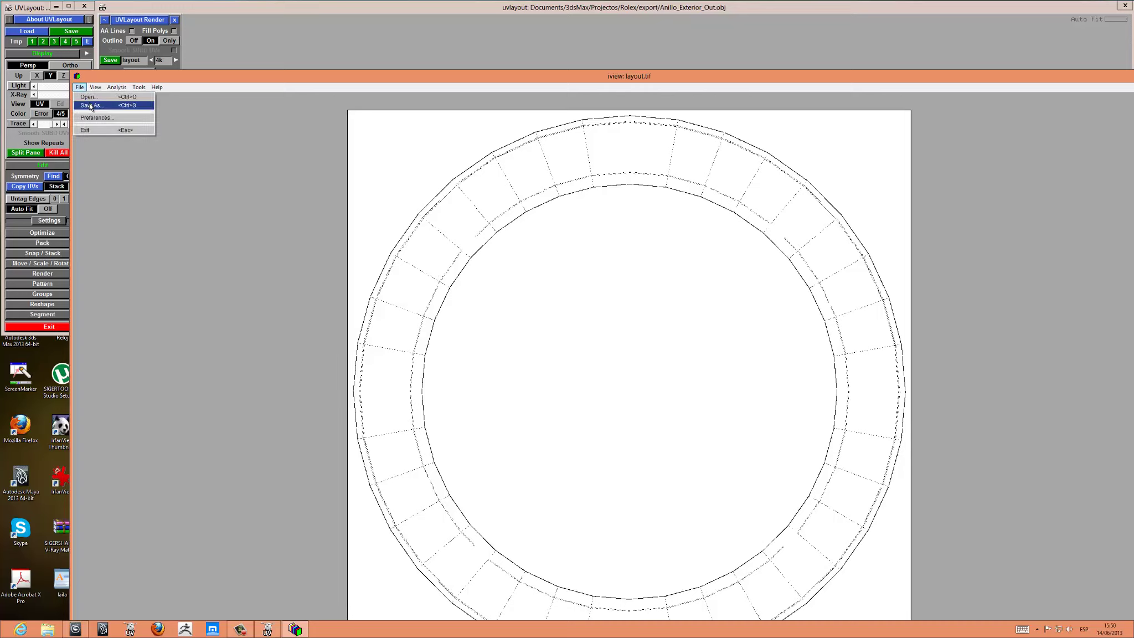
pyautogui.click(92, 106)
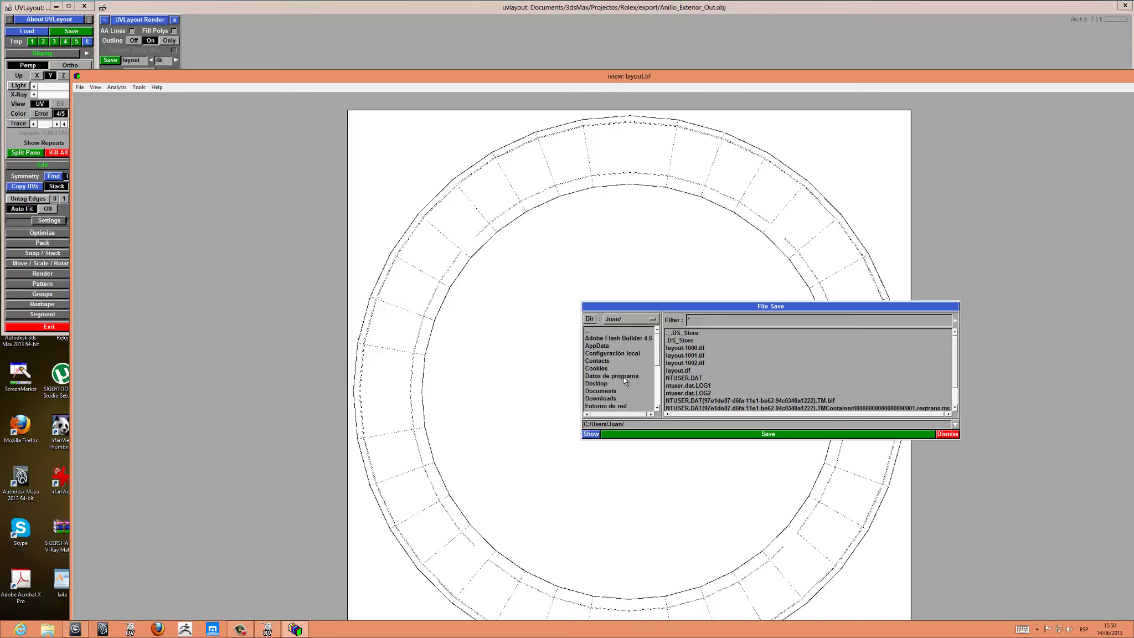
pyautogui.doubleClick(608, 391)
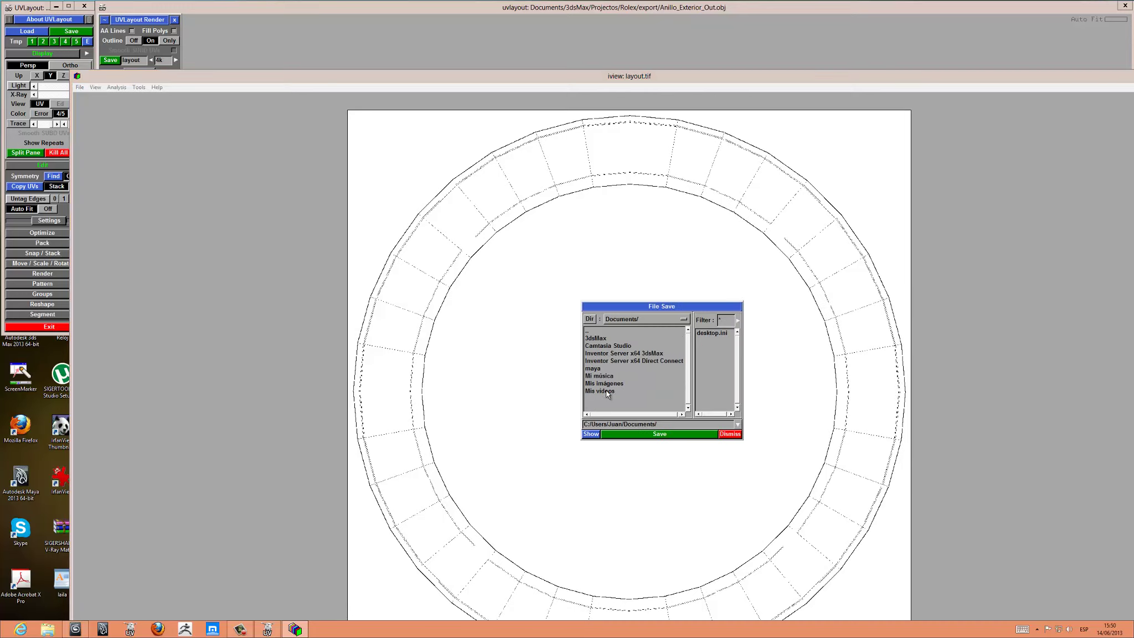
pyautogui.doubleClick(598, 338)
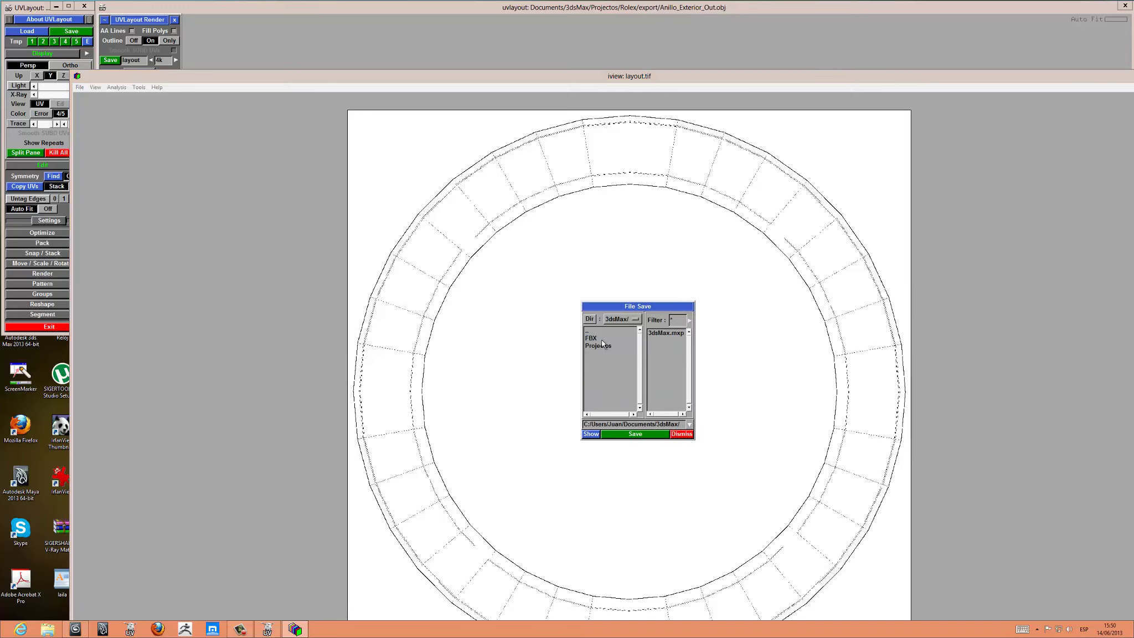
pyautogui.click(601, 345)
pyautogui.doubleClick(603, 357)
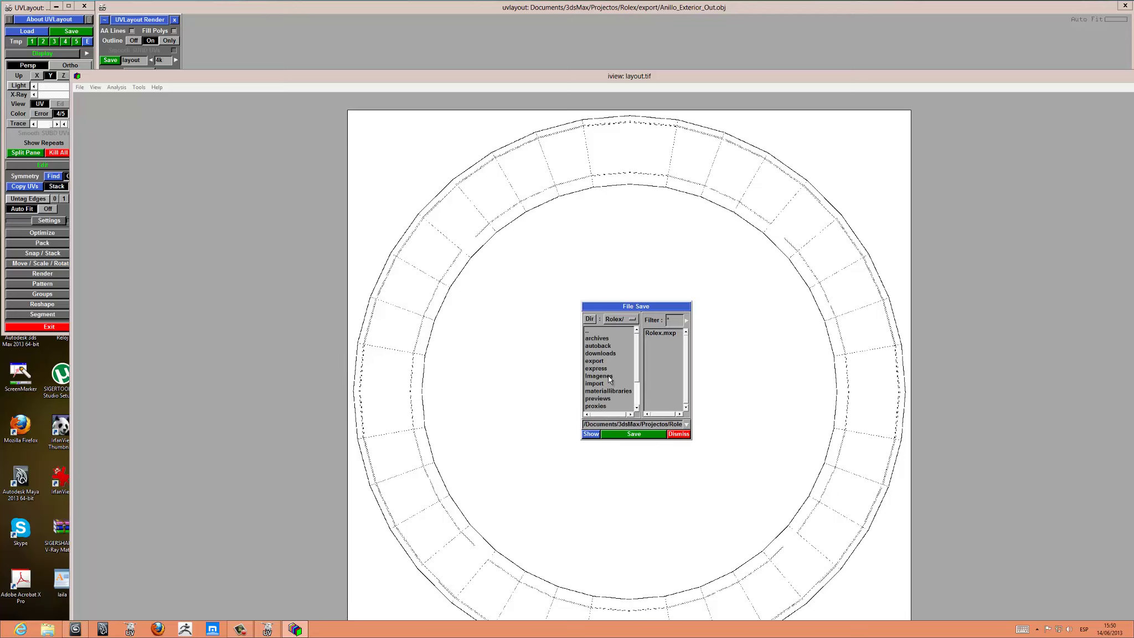
pyautogui.doubleClick(610, 376)
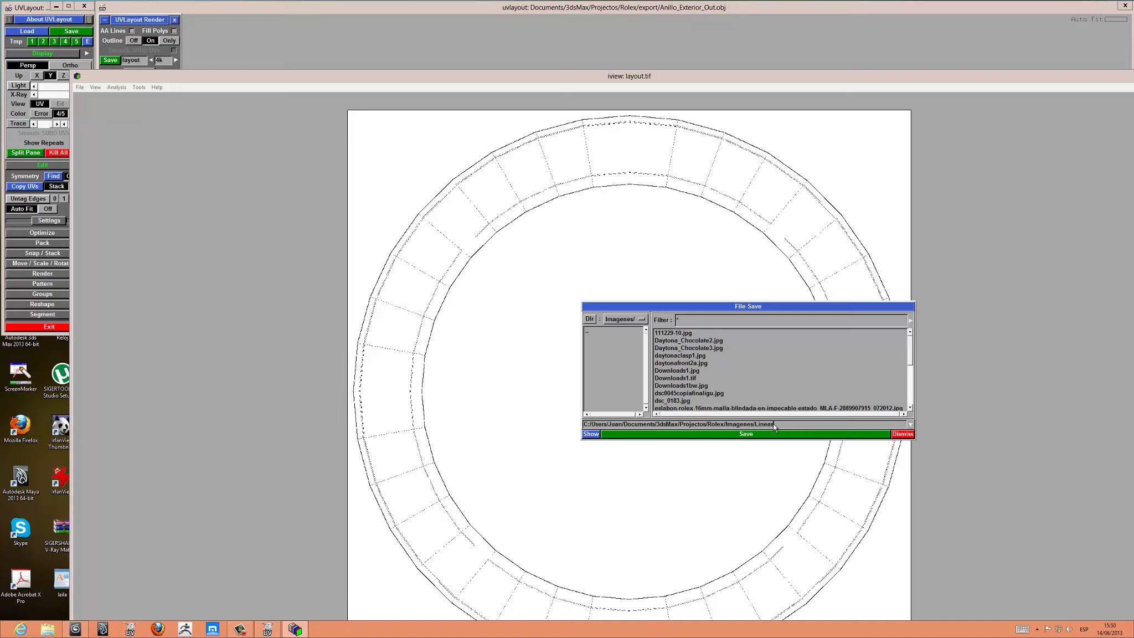
# - Name the image LineasUv_Anillo_Ext.tif, save it, and dismiss the save window
pyautogui.write('/')
pyautogui.click(719, 361)
pyautogui.click(813, 435)
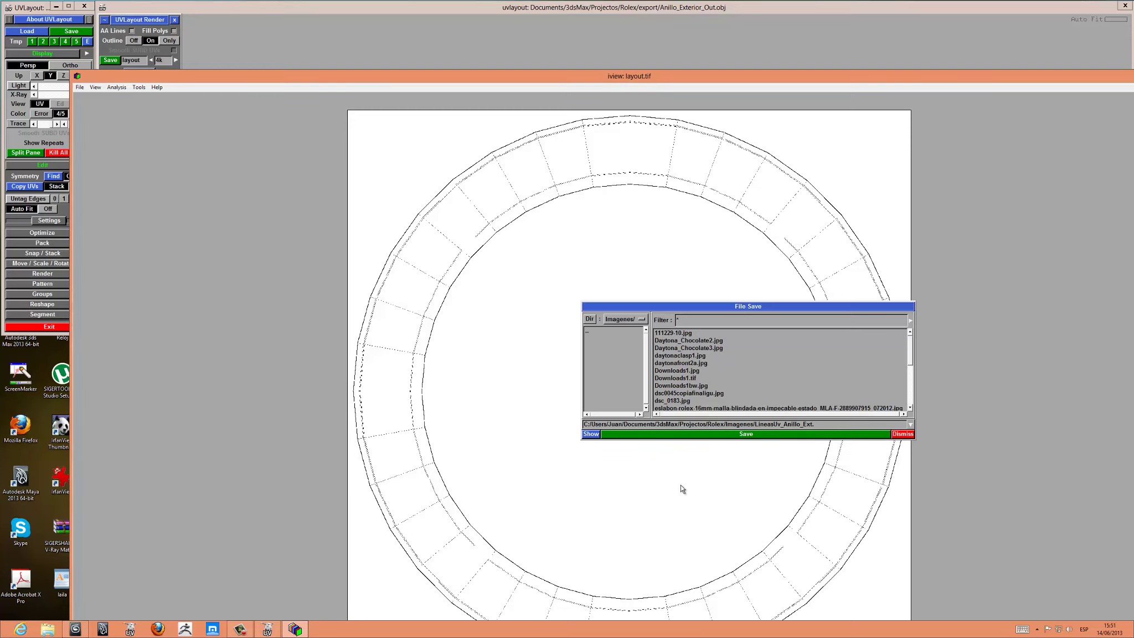
pyautogui.click(818, 424)
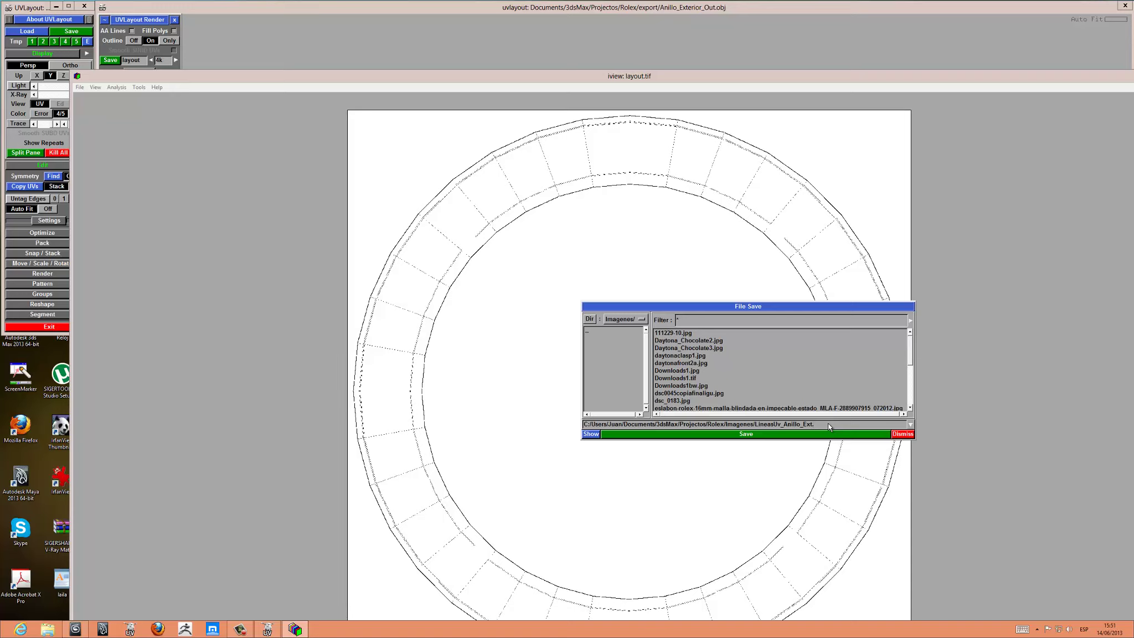
pyautogui.write('tif')
pyautogui.click(831, 432)
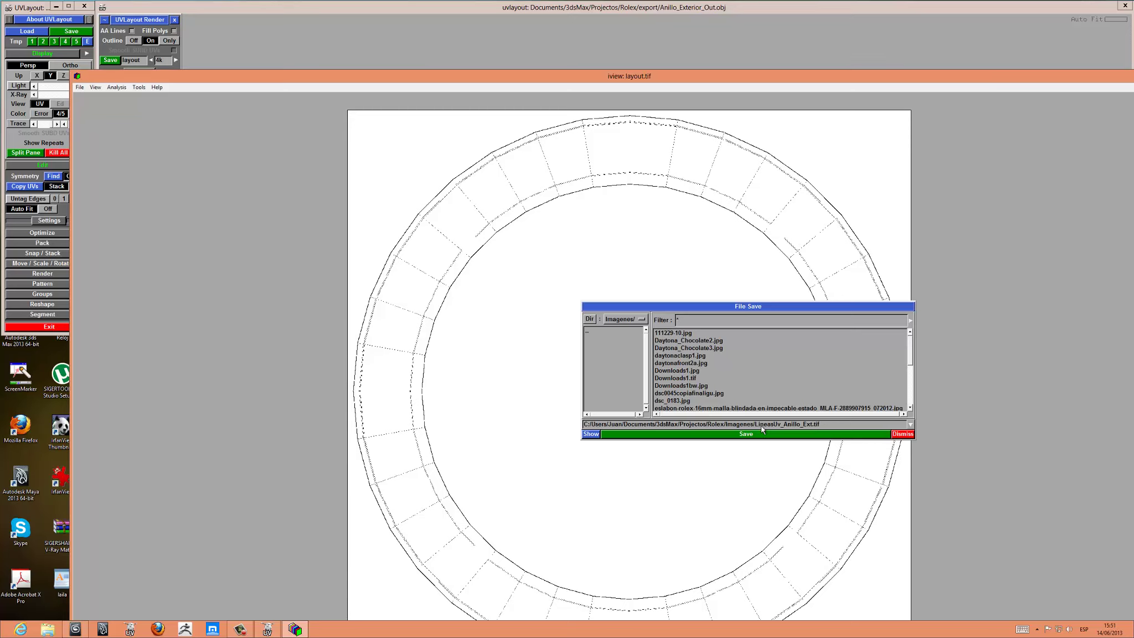
pyautogui.click(807, 437)
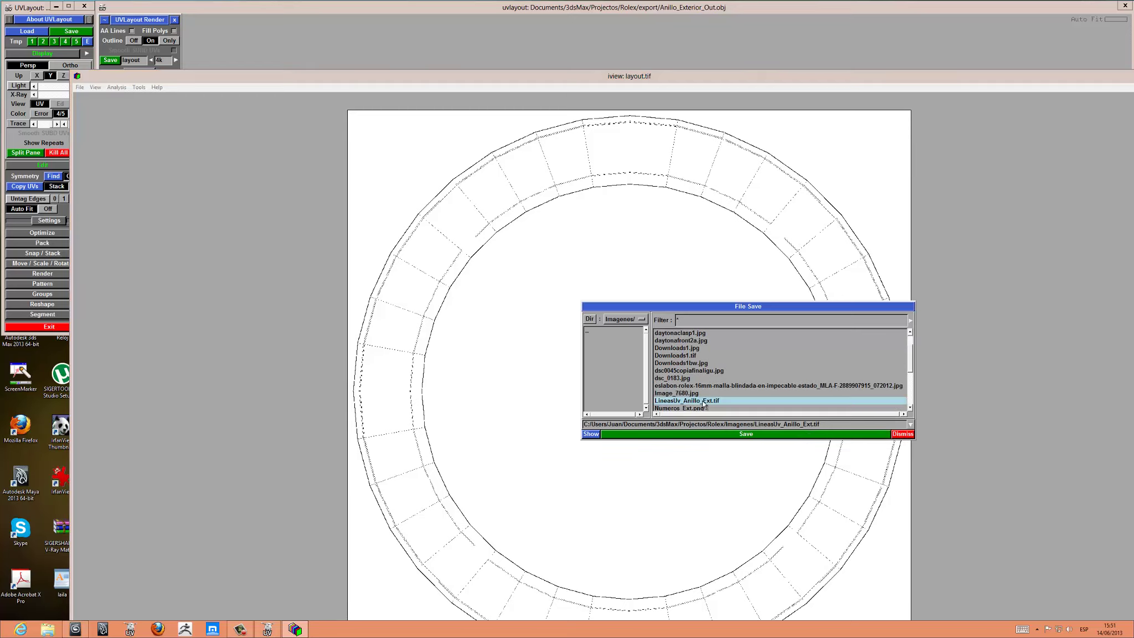
pyautogui.click(999, 417)
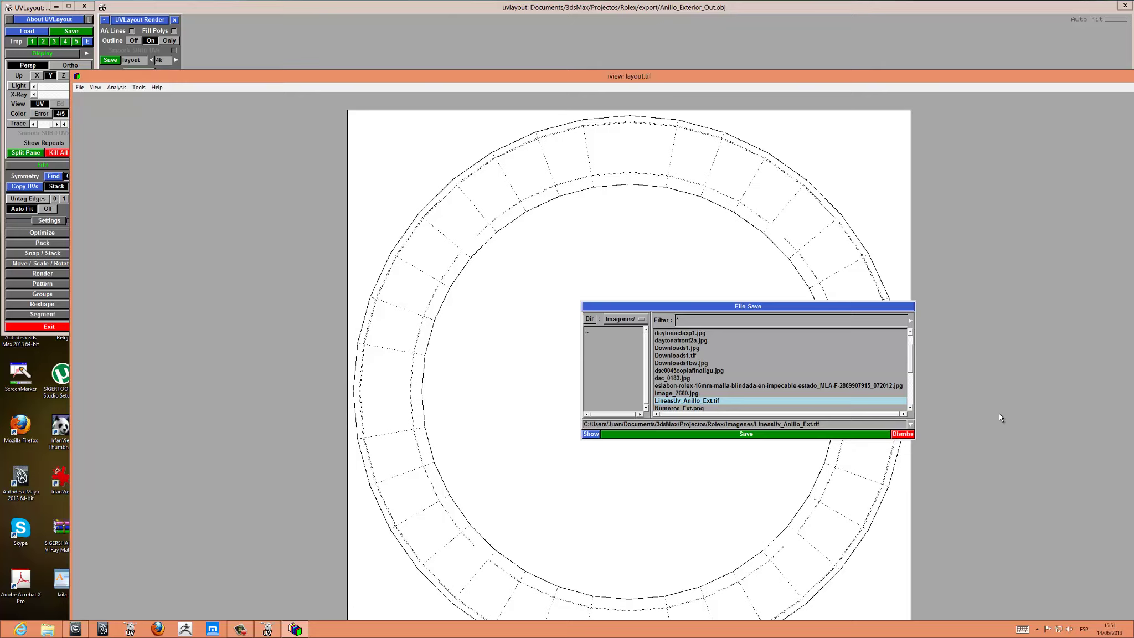
pyautogui.click(911, 435)
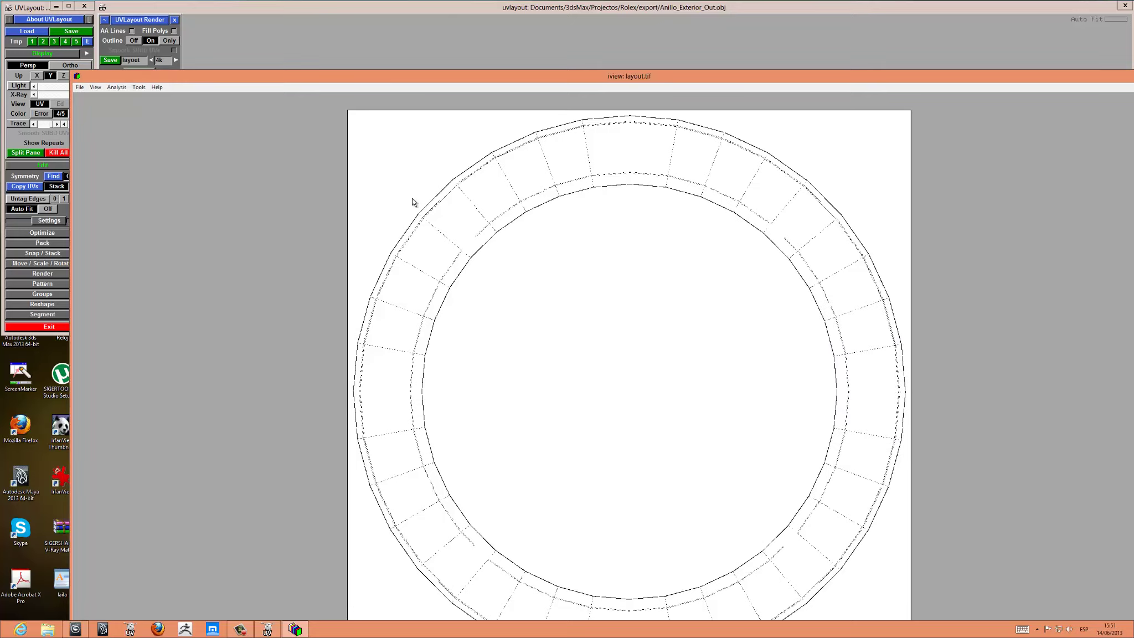
pyautogui.moveTo(1066, 78); pyautogui.dragTo(981, 73)
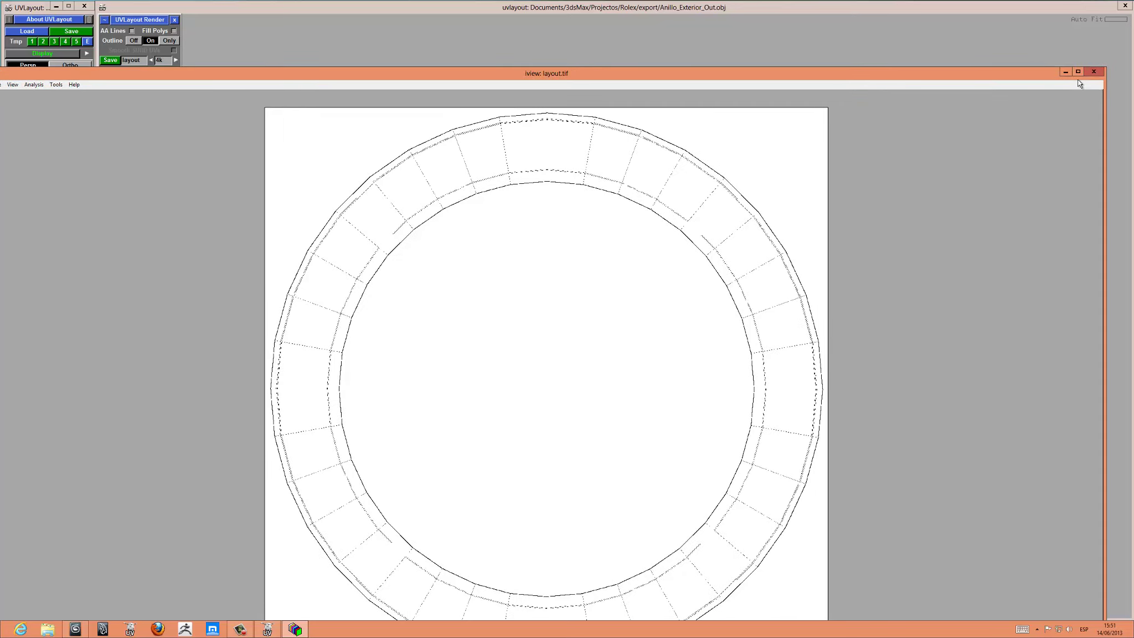
# - Close the image viewer, return to the ring's 3D view and turn on the checker texture
pyautogui.click(1095, 69)
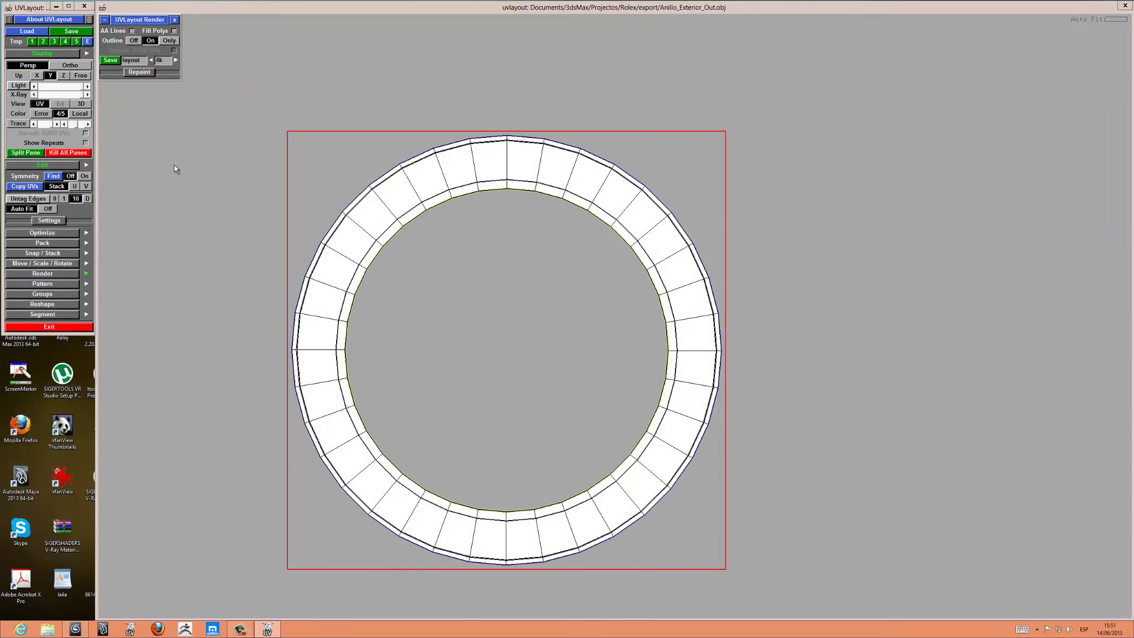
pyautogui.click(81, 105)
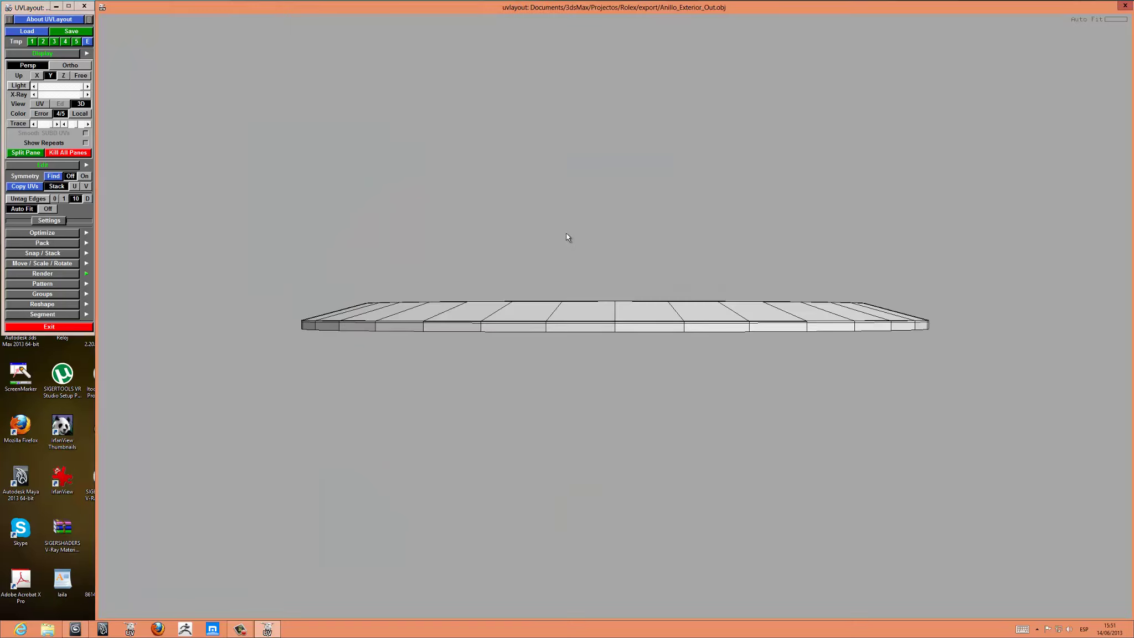
pyautogui.moveTo(566, 238)
pyautogui.mouseDown()
pyautogui.moveTo(574, 258)
pyautogui.moveTo(595, 239)
pyautogui.moveTo(597, 265)
pyautogui.mouseUp()
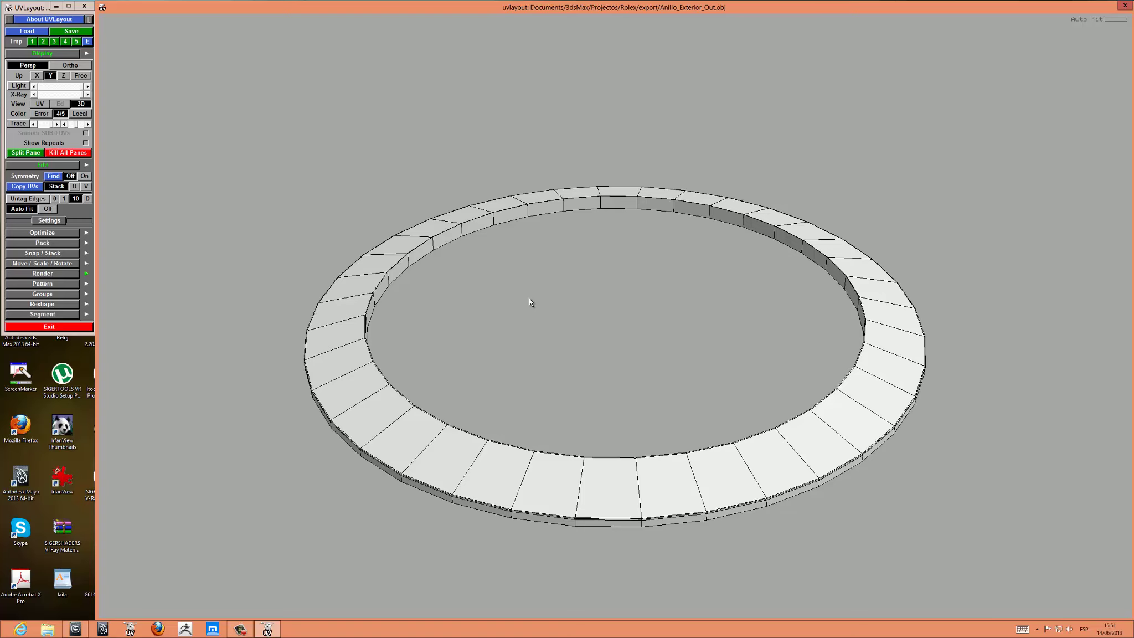
pyautogui.press('t')
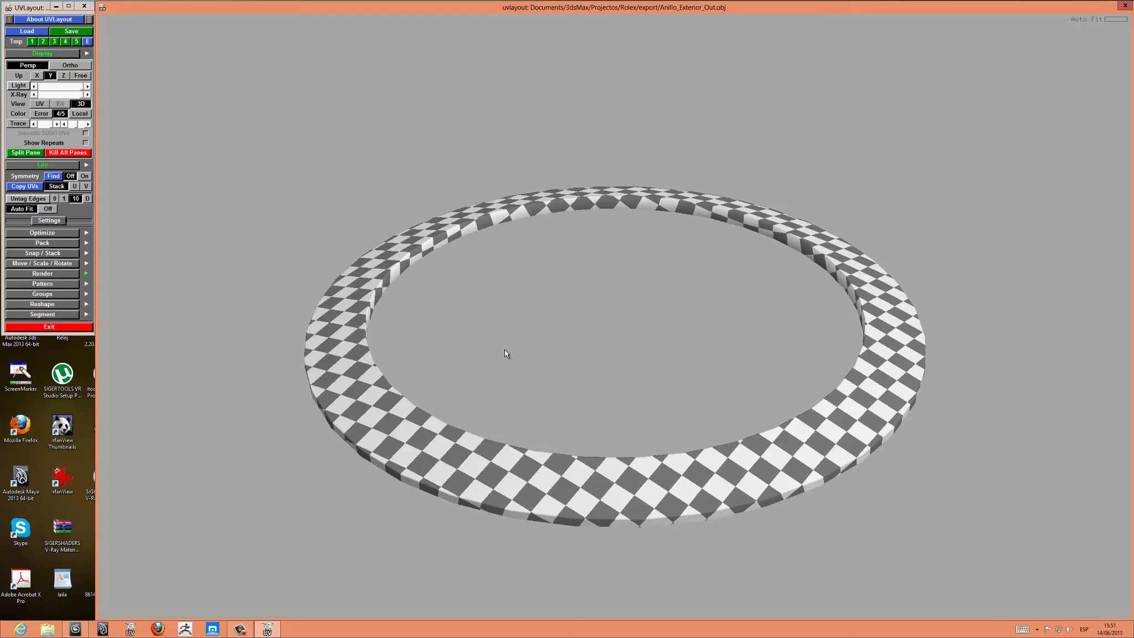
pyautogui.moveTo(504, 349)
pyautogui.mouseDown()
pyautogui.moveTo(506, 333)
pyautogui.moveTo(502, 342)
pyautogui.mouseUp()
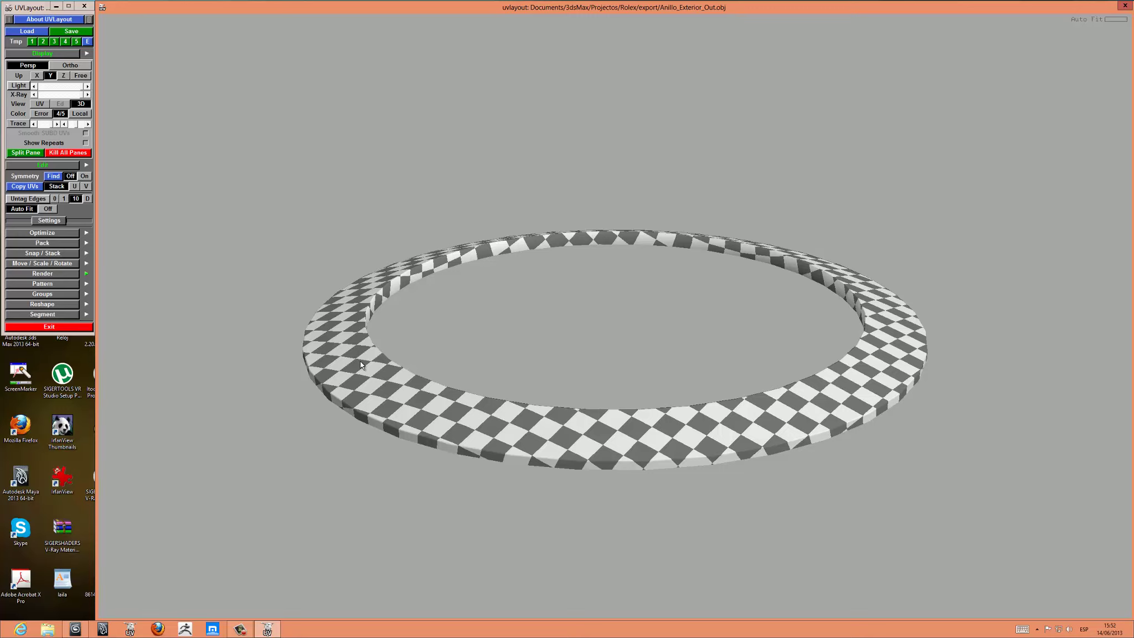
# - Adjust the checker square size and orbit and zoom to inspect the ring and its seam
pyautogui.hotkey('shift', 't')
pyautogui.hotkey('shift', 't')
pyautogui.hotkey('shift', 't')
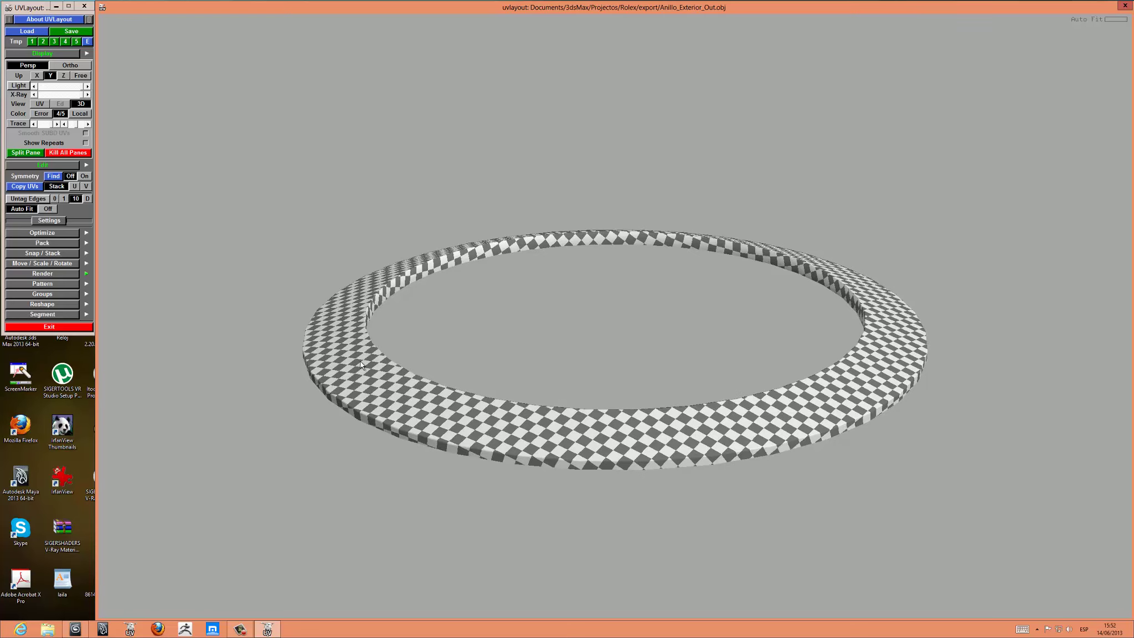
pyautogui.hotkey('shift', 't')
pyautogui.hotkey('shift', 't')
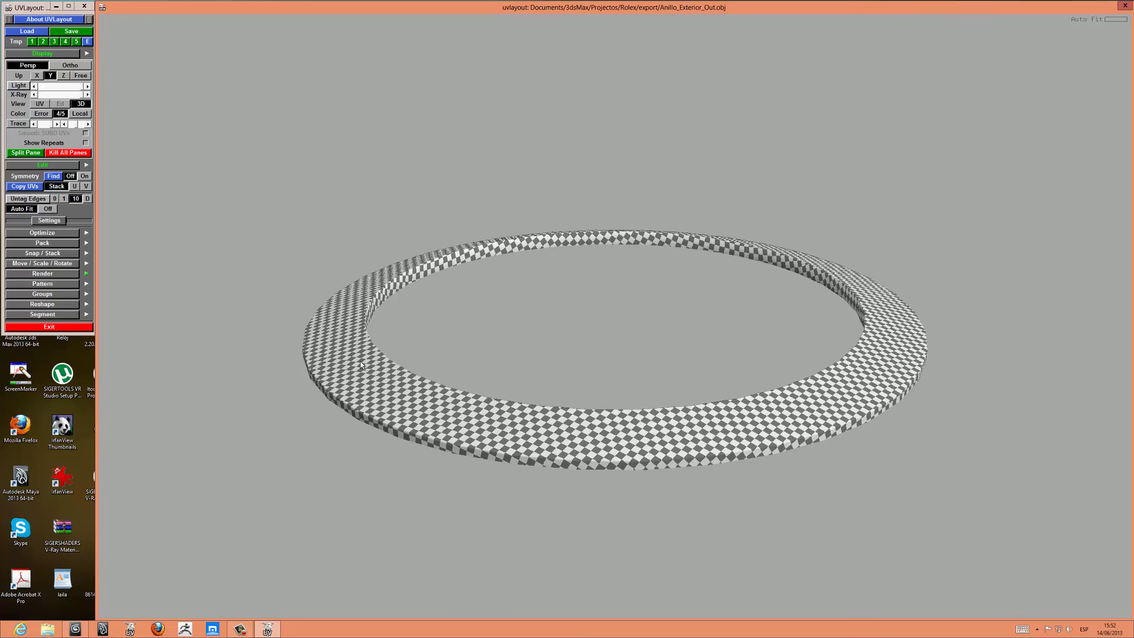
pyautogui.press('t')
pyautogui.press('t')
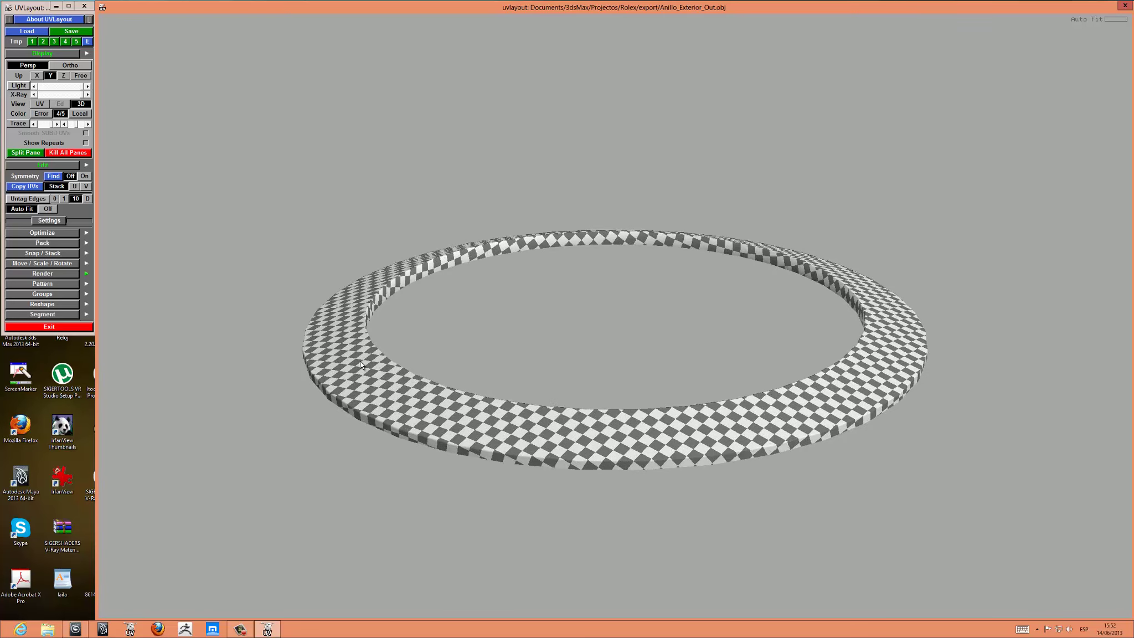
pyautogui.moveTo(361, 365); pyautogui.dragTo(362, 380)
pyautogui.moveTo(390, 330); pyautogui.dragTo(416, 351)
pyautogui.moveTo(416, 351)
pyautogui.mouseDown(button='right')
pyautogui.moveTo(641, 315)
pyautogui.moveTo(401, 315)
pyautogui.mouseUp(button='right')
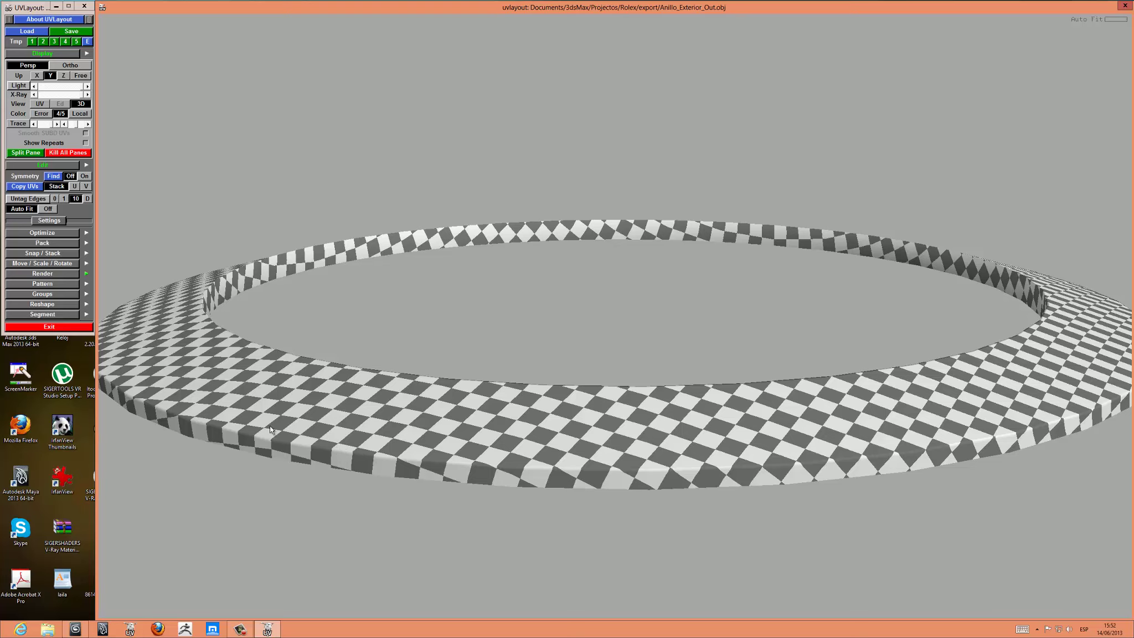
pyautogui.moveTo(567, 264); pyautogui.dragTo(579, 233, button='right')
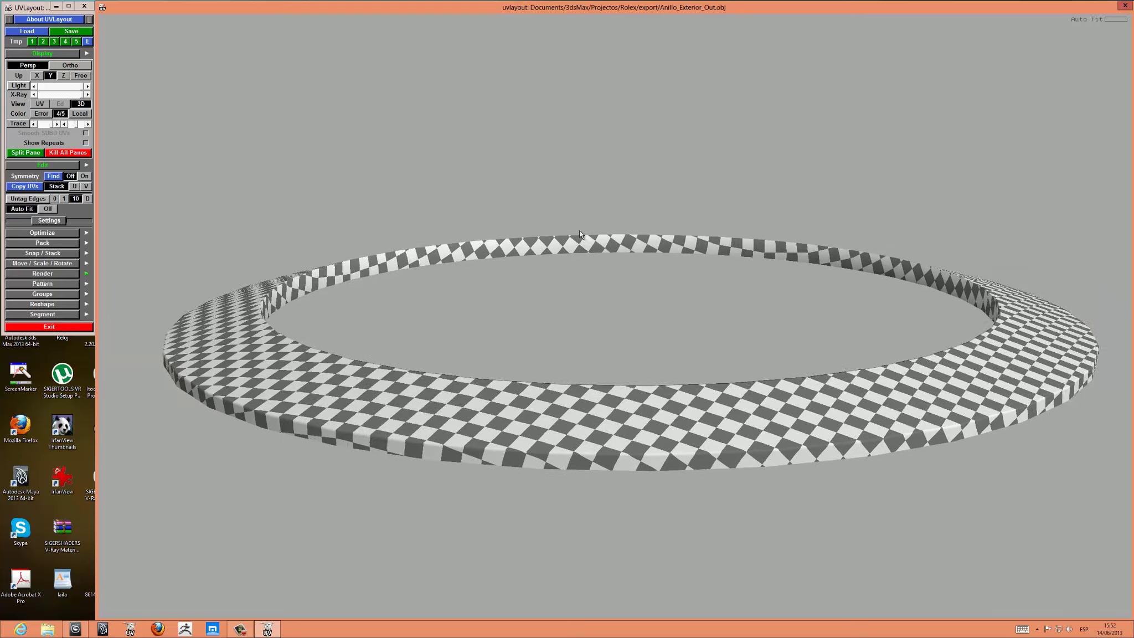
pyautogui.moveTo(580, 234)
pyautogui.mouseDown()
pyautogui.moveTo(577, 250)
pyautogui.moveTo(594, 243)
pyautogui.moveTo(376, 233)
pyautogui.mouseUp()
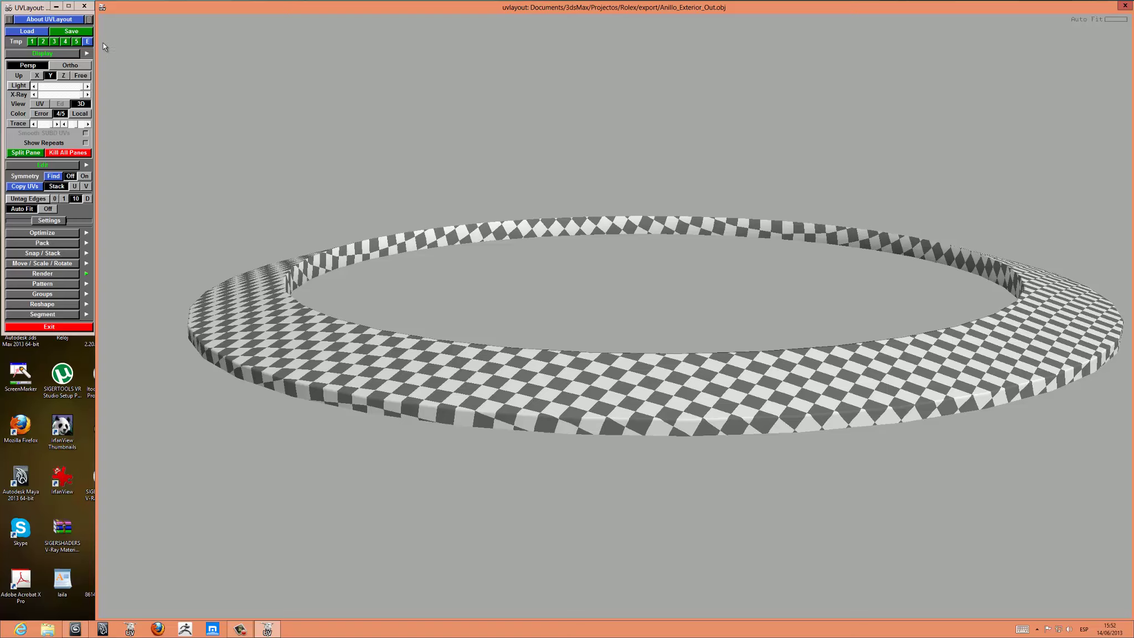
# - Save the ring mesh as Anillo_Ext.In.obj in the Rolex/import folder
pyautogui.click(76, 32)
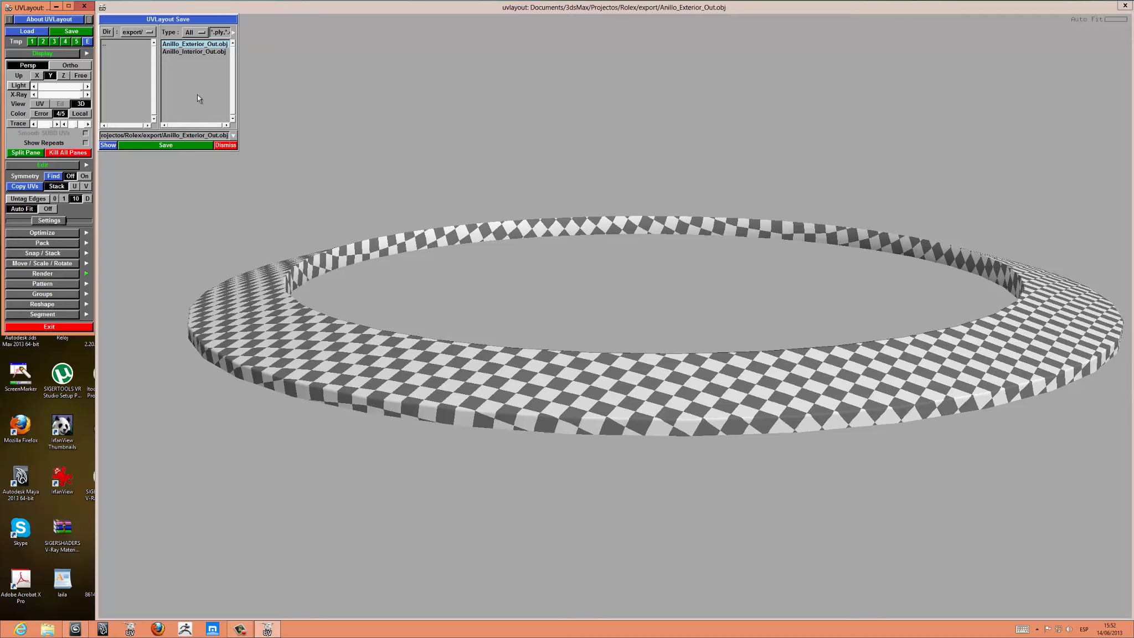
pyautogui.click(133, 33)
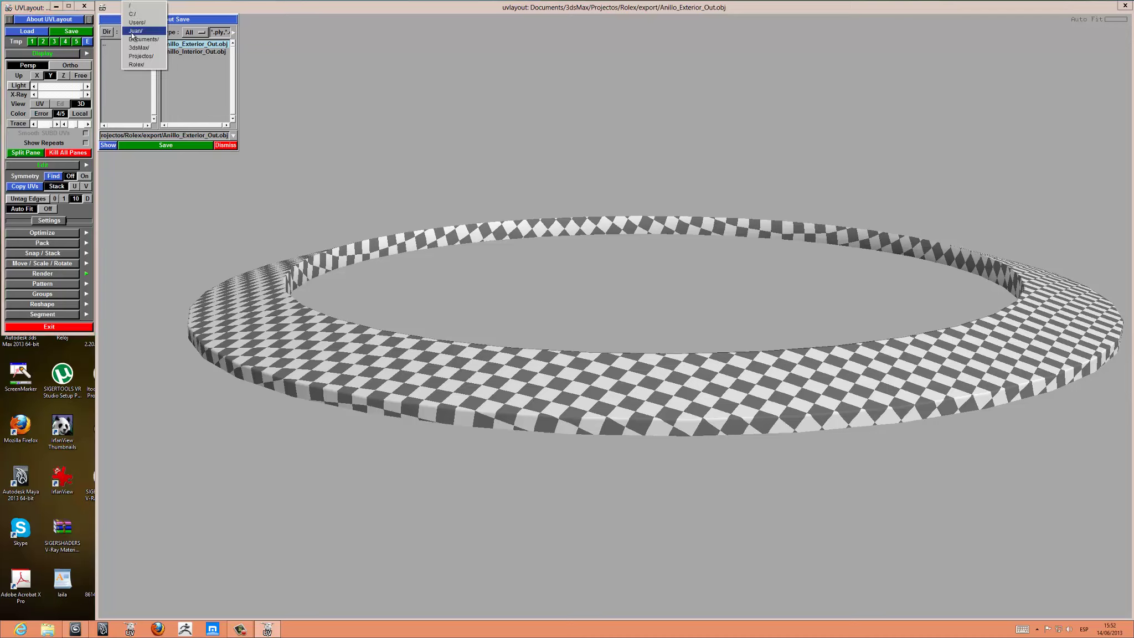
pyautogui.click(135, 64)
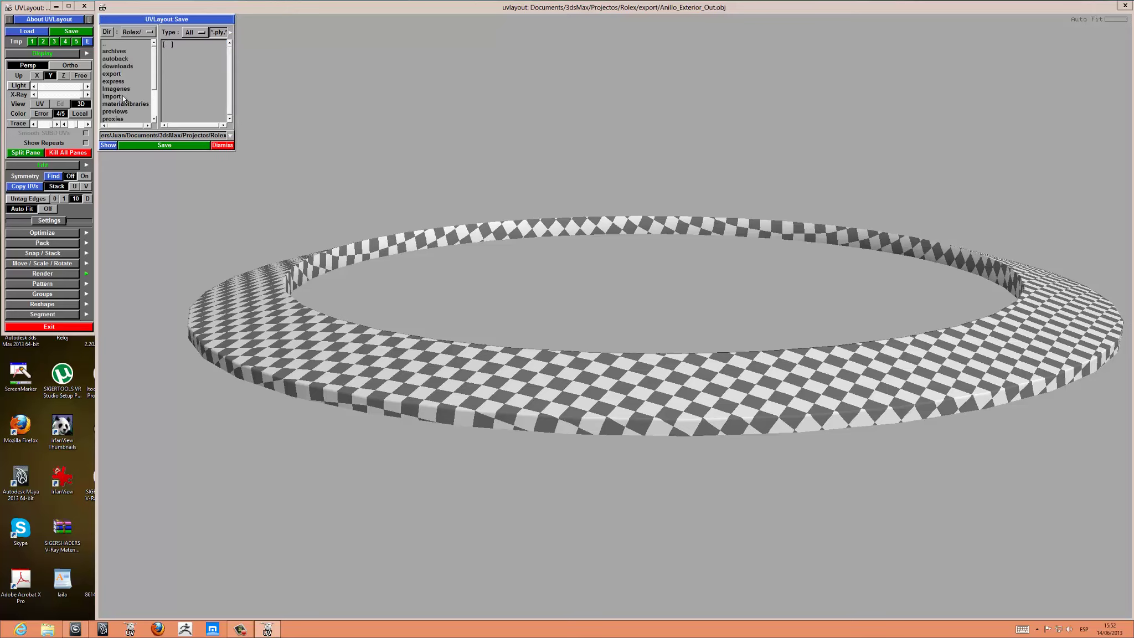
pyautogui.click(114, 97)
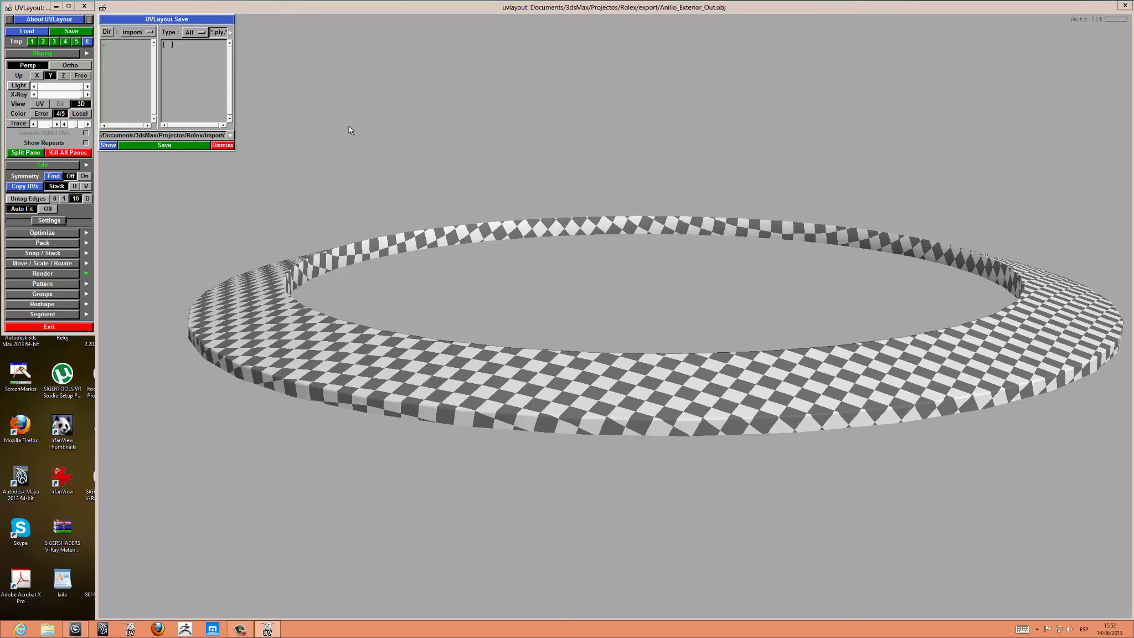
pyautogui.write('An')
pyautogui.write('illo')
pyautogui.write('_Ext')
pyautogui.write('.')
pyautogui.write('In')
pyautogui.write('.')
pyautogui.write('obj')
pyautogui.click(176, 147)
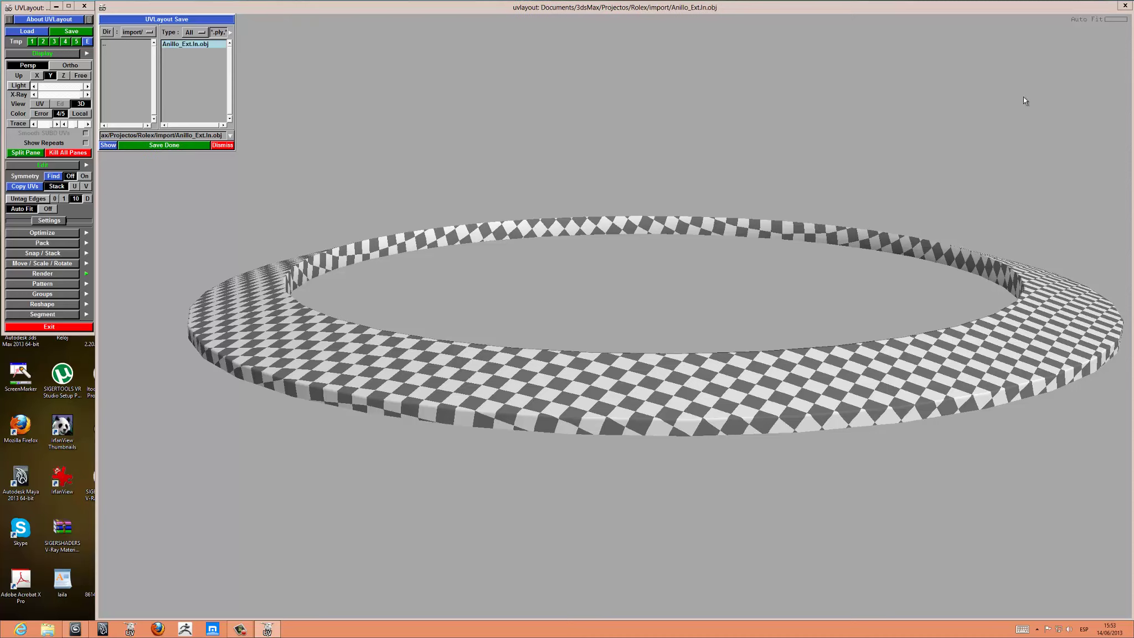
# - Close the 3D view, confirm exiting UVLayout, and launch Adobe Photoshop CS6 from Start
pyautogui.click(1125, 6)
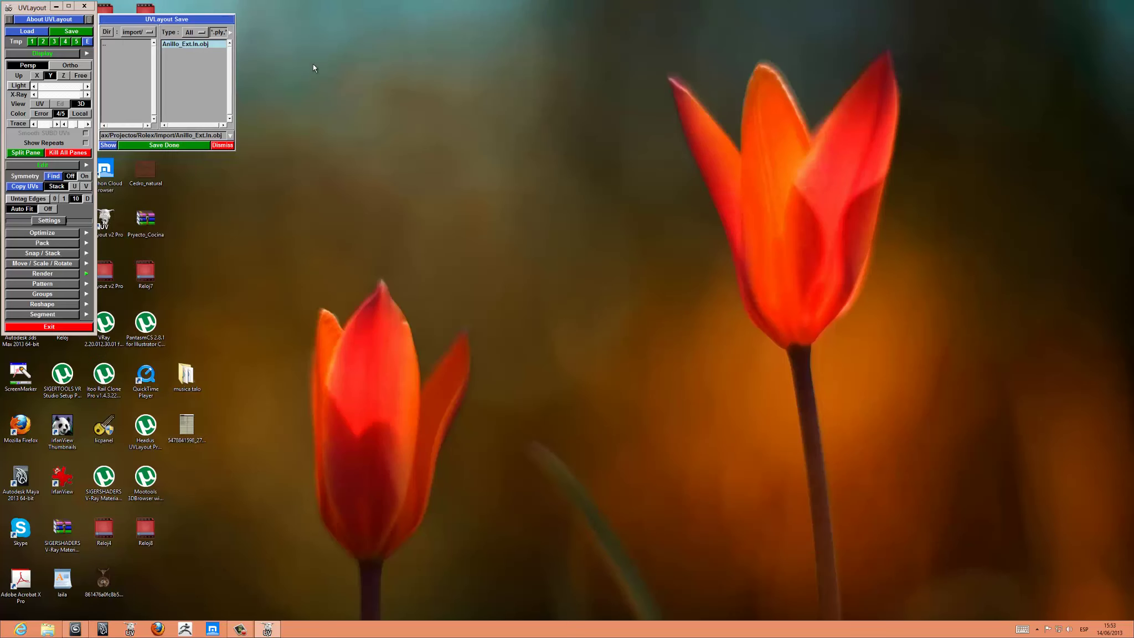
pyautogui.click(85, 6)
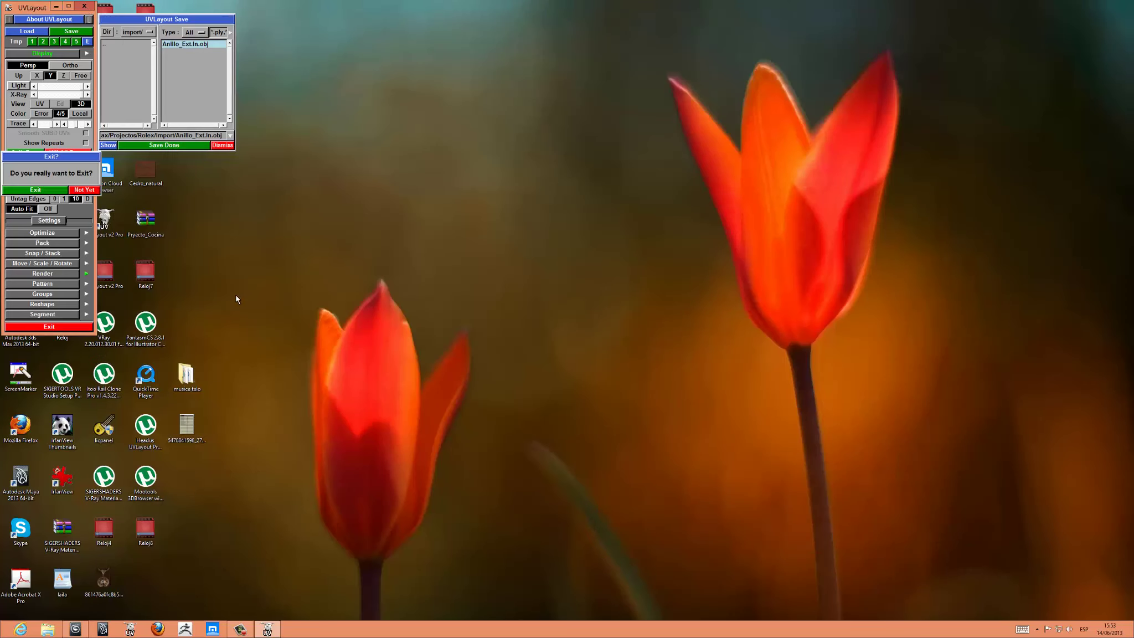
pyautogui.click(40, 190)
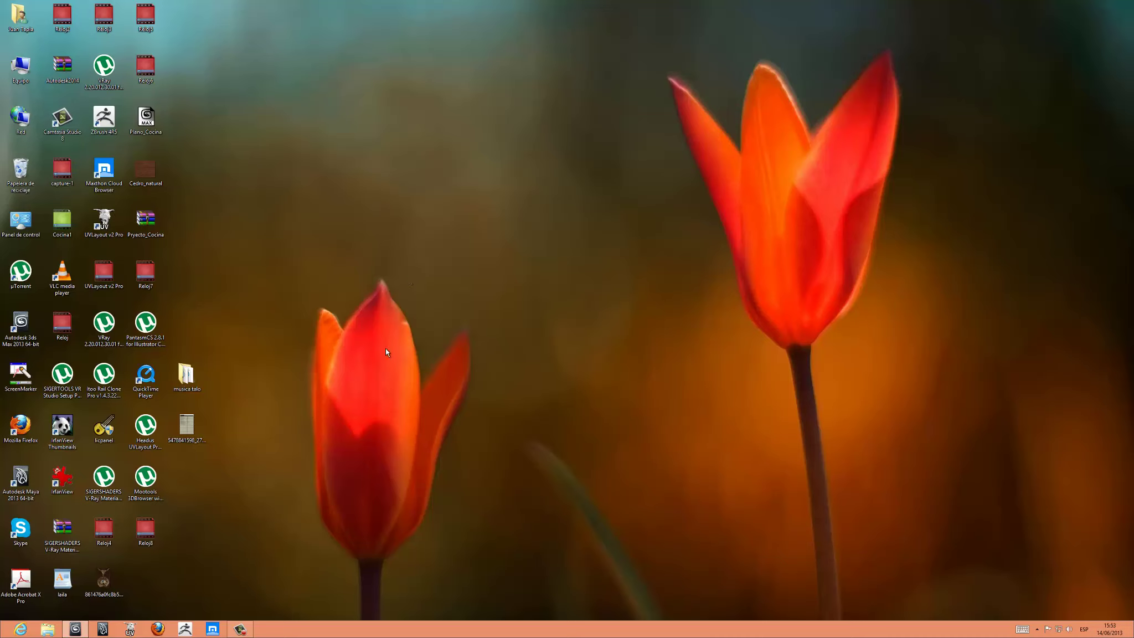
pyautogui.click(6, 634)
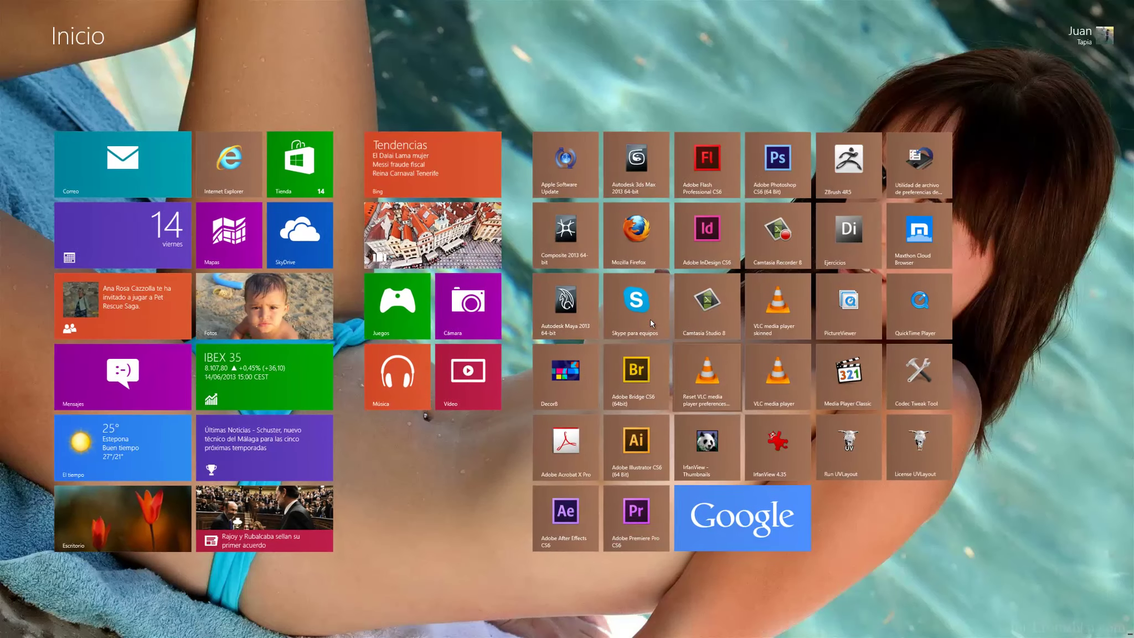
pyautogui.click(777, 161)
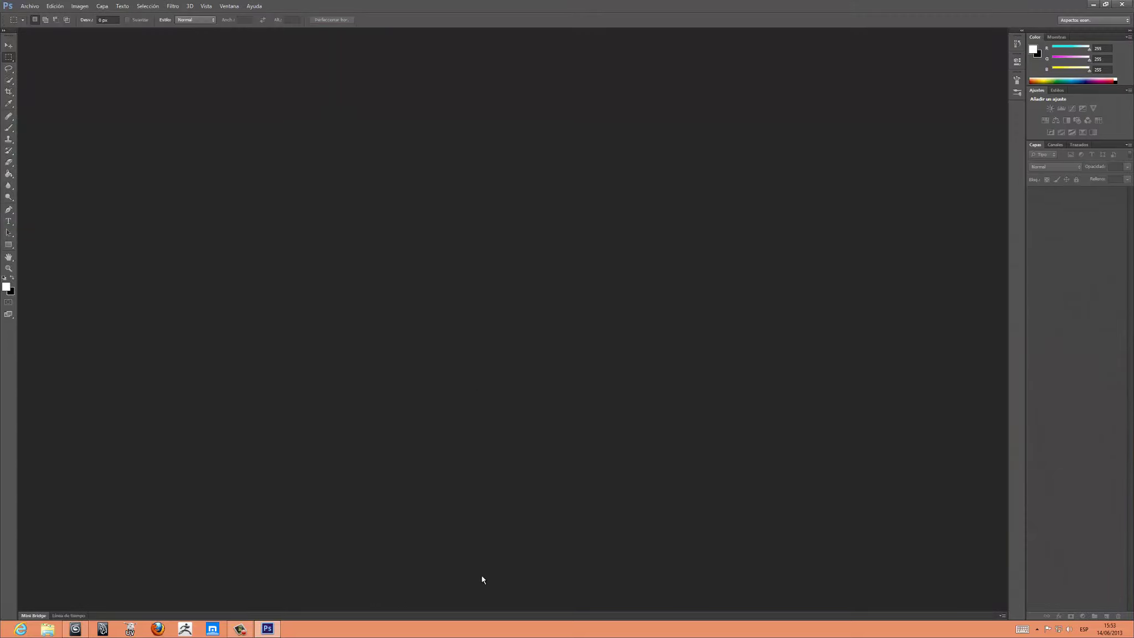
# - Open Numeros_Ext and LineasUv_Anillo_Ext together through Archivo > Abrir
pyautogui.click(240, 628)
pyautogui.click(31, 7)
pyautogui.click(34, 24)
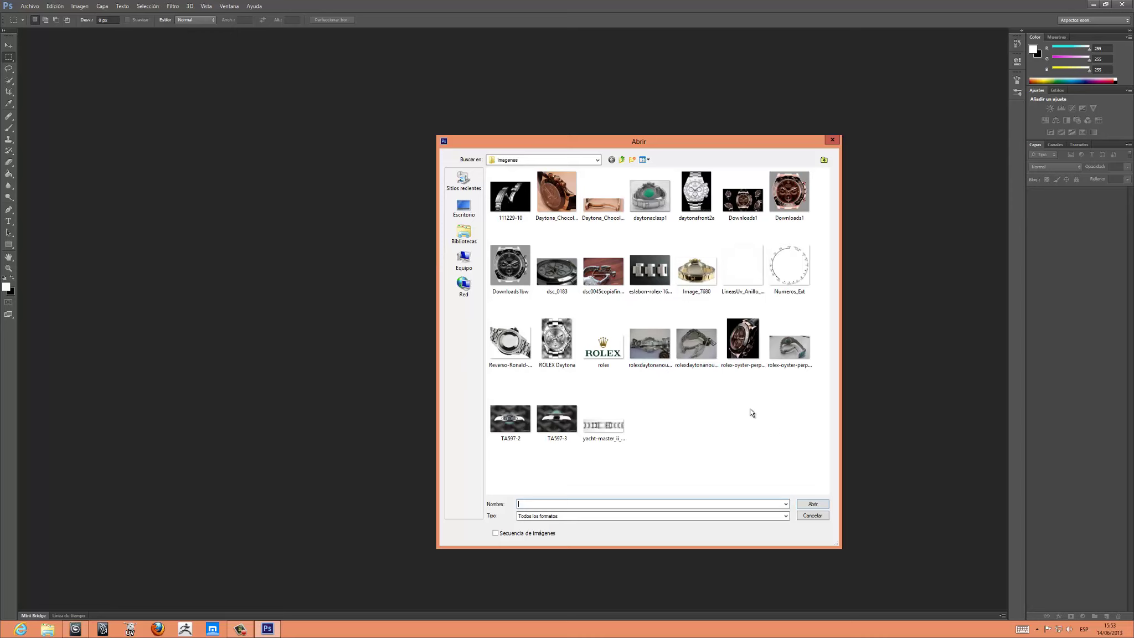
pyautogui.click(800, 260)
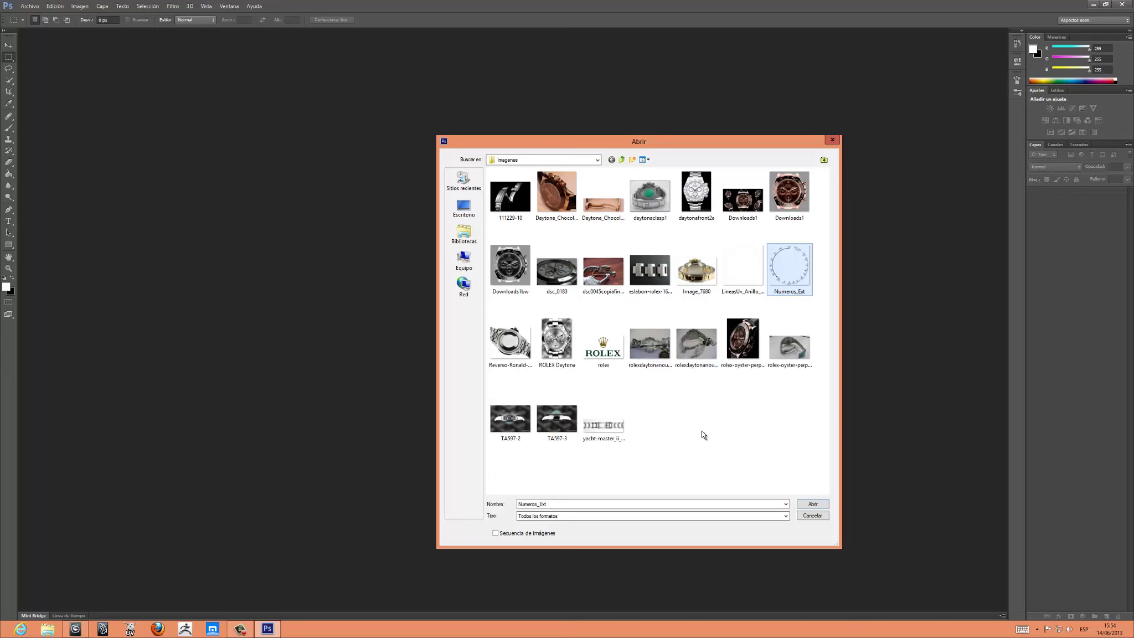
pyautogui.keyDown('ctrl'); pyautogui.click(744, 268); pyautogui.keyUp('ctrl')
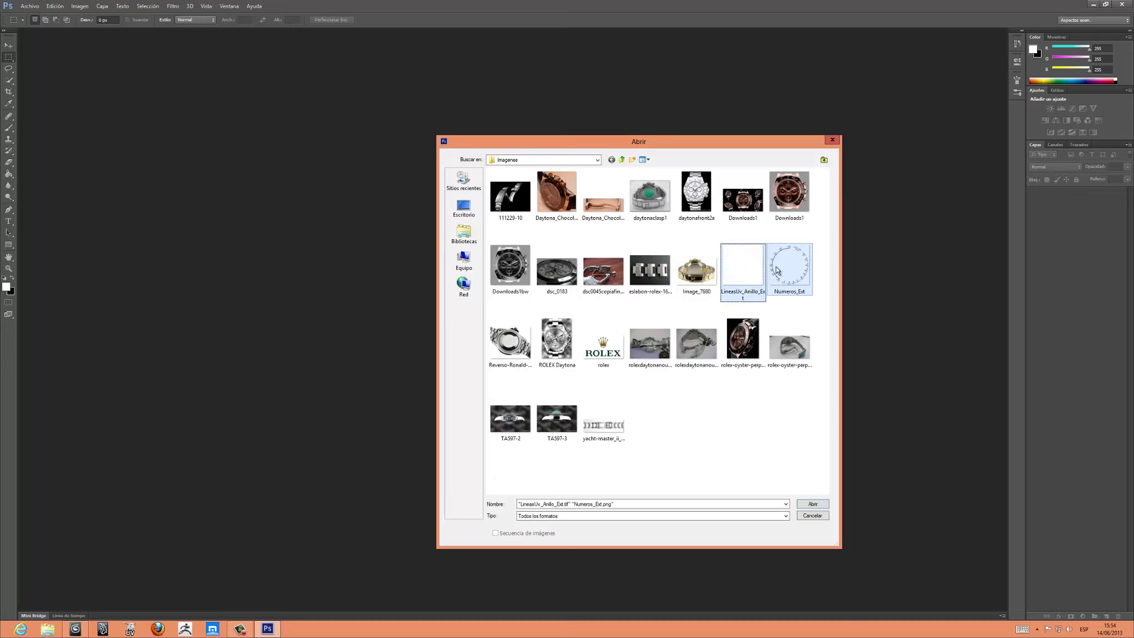
pyautogui.click(812, 505)
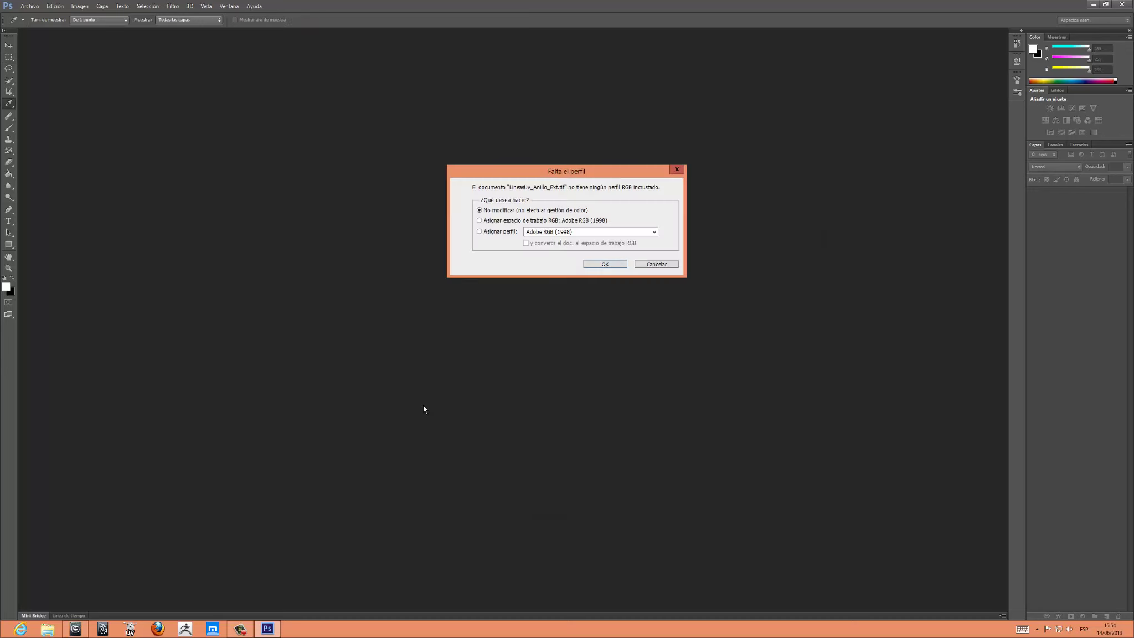
# - Accept both missing-profile prompts and drag the numbers layer onto the LineasUv_Anillo_Ext canvas
pyautogui.click(601, 264)
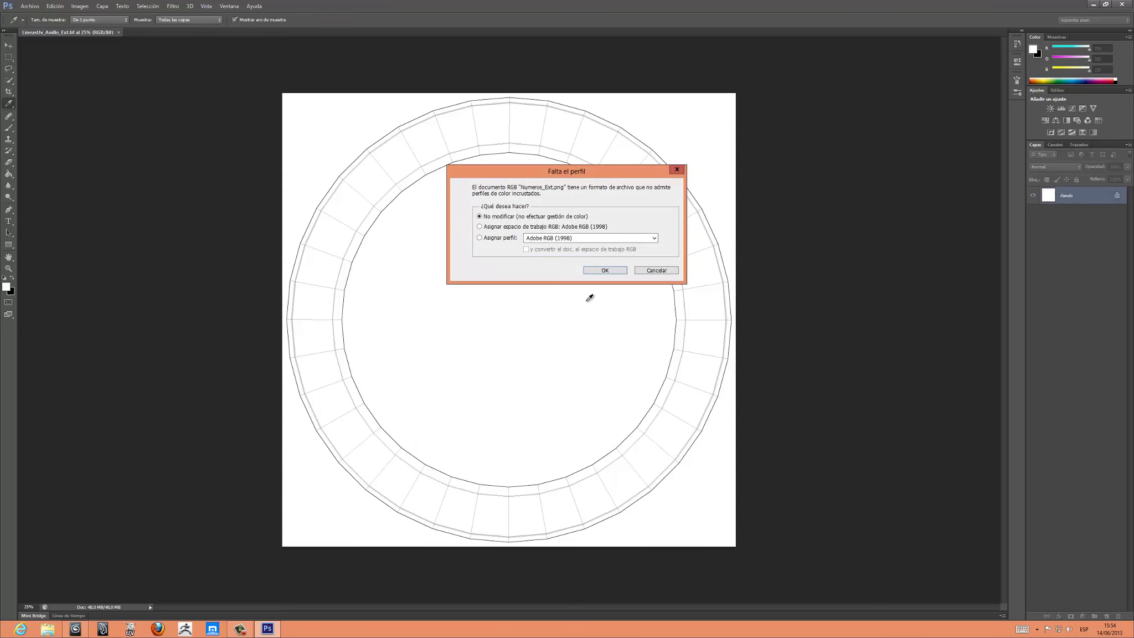
pyautogui.click(601, 270)
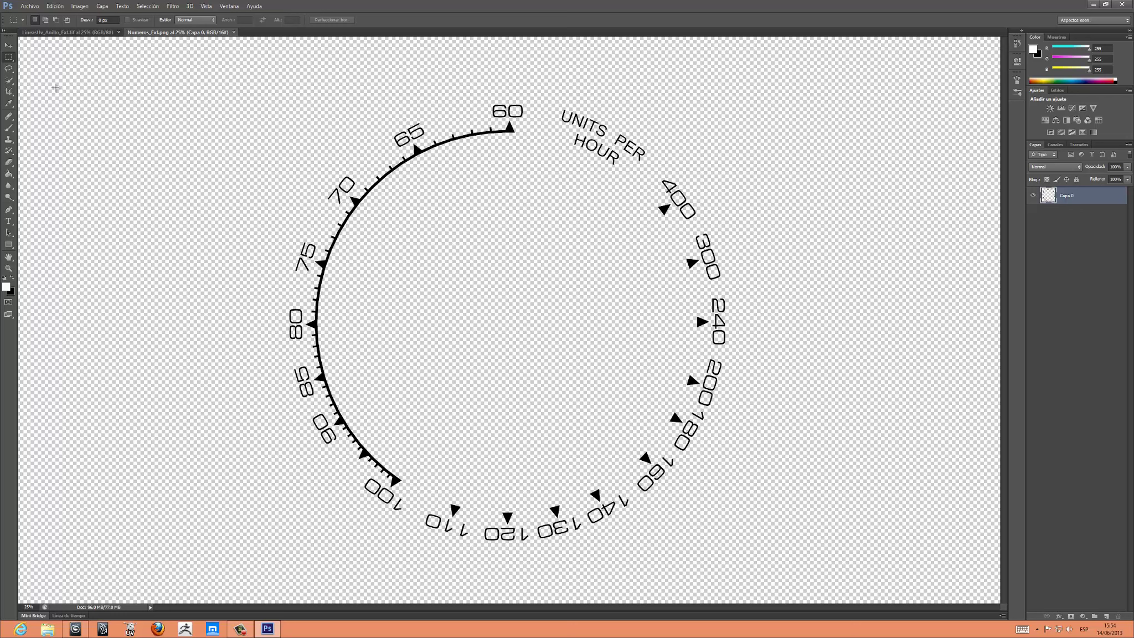
pyautogui.click(9, 45)
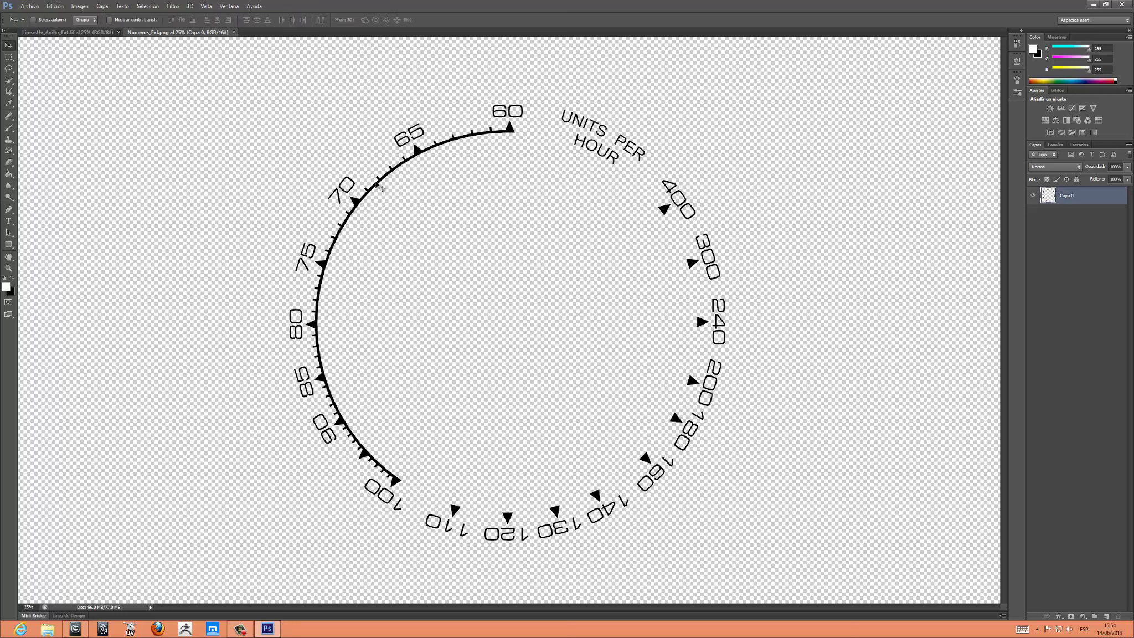
pyautogui.moveTo(381, 189); pyautogui.dragTo(89, 36)
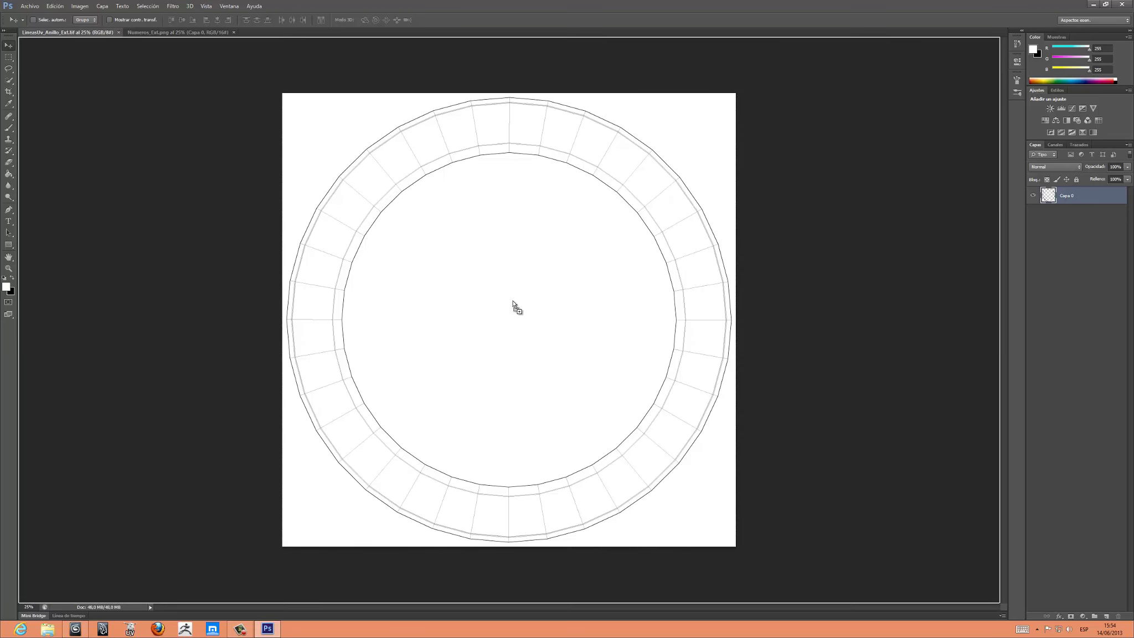
pyautogui.moveTo(88, 36); pyautogui.dragTo(516, 328)
pyautogui.moveTo(516, 328); pyautogui.dragTo(516, 329)
# - Accept the bit-depth prompt and move the tachymeter numbers up-left over the ring
pyautogui.click(552, 236)
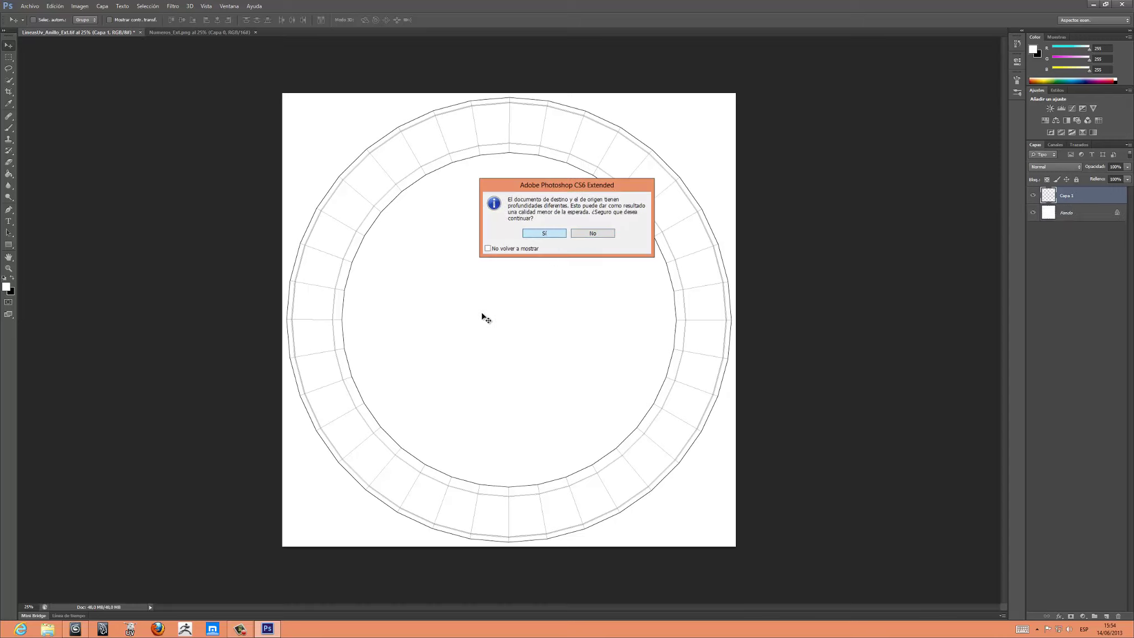
pyautogui.moveTo(530, 329); pyautogui.dragTo(387, 175)
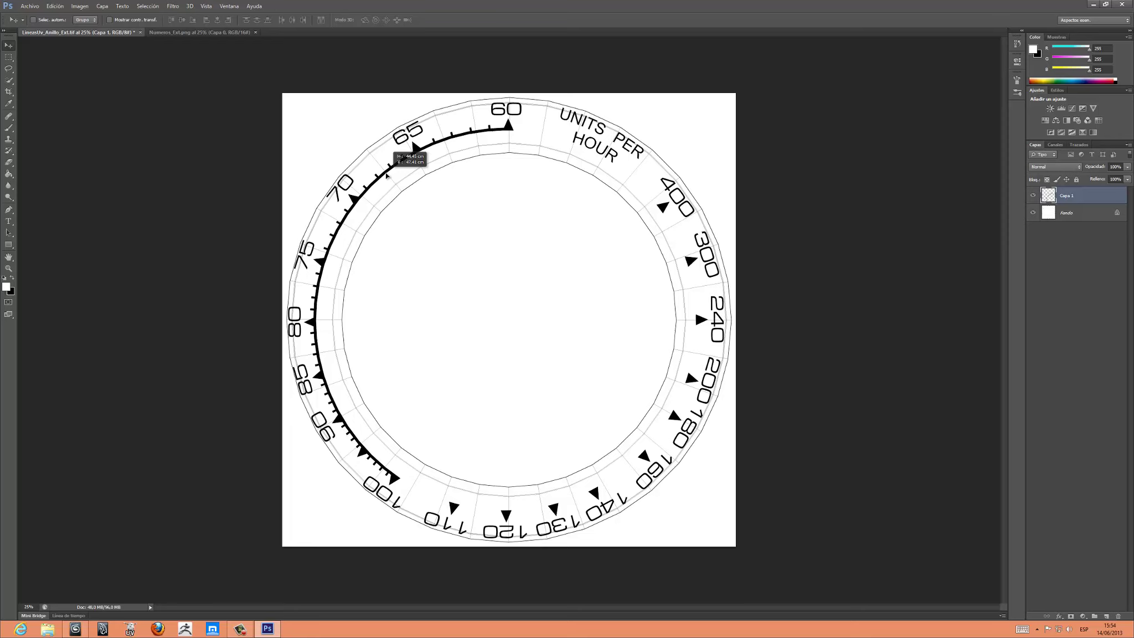
pyautogui.moveTo(386, 176); pyautogui.dragTo(386, 175)
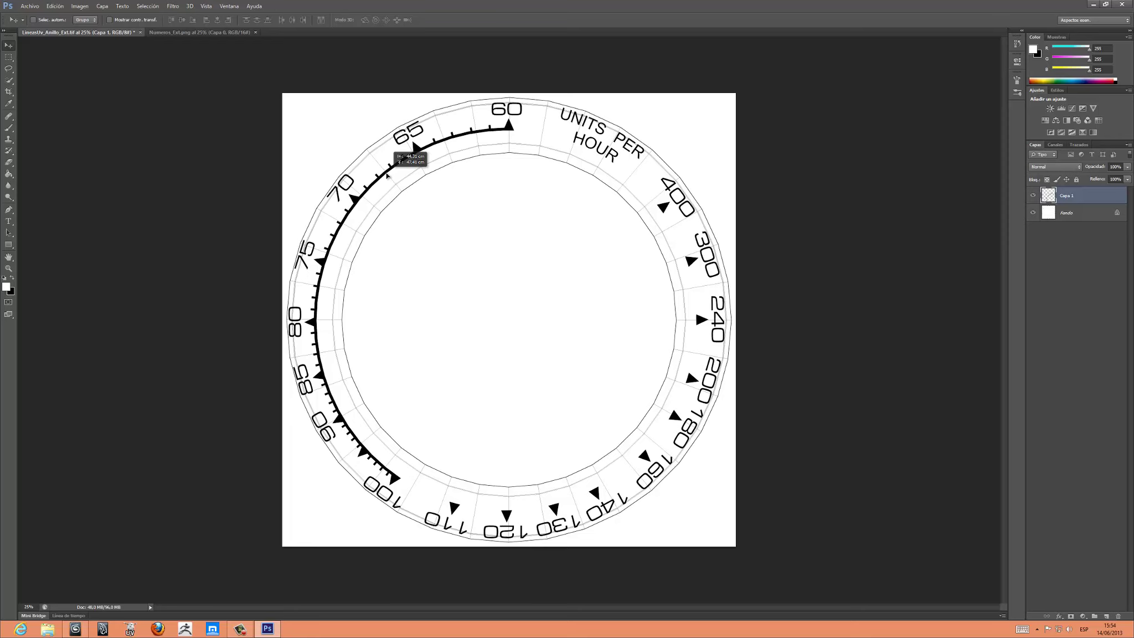
pyautogui.moveTo(386, 176); pyautogui.dragTo(390, 177)
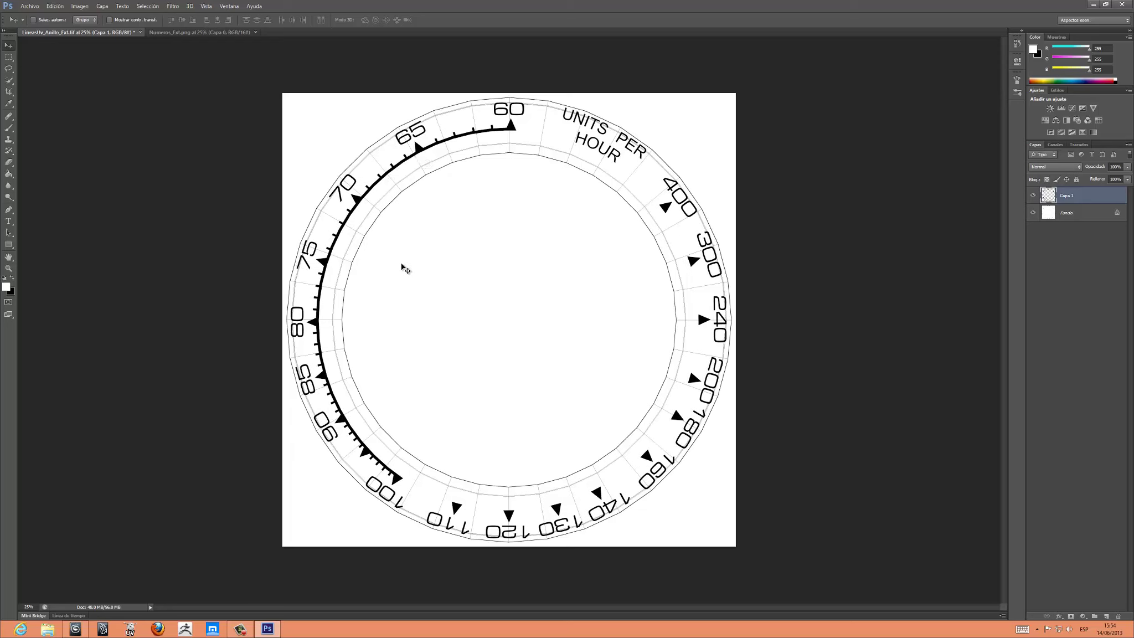
# - Free-transform the numbers layer, nudging it and shrinking it toward the ring band
pyautogui.hotkey('ctrl', 't')
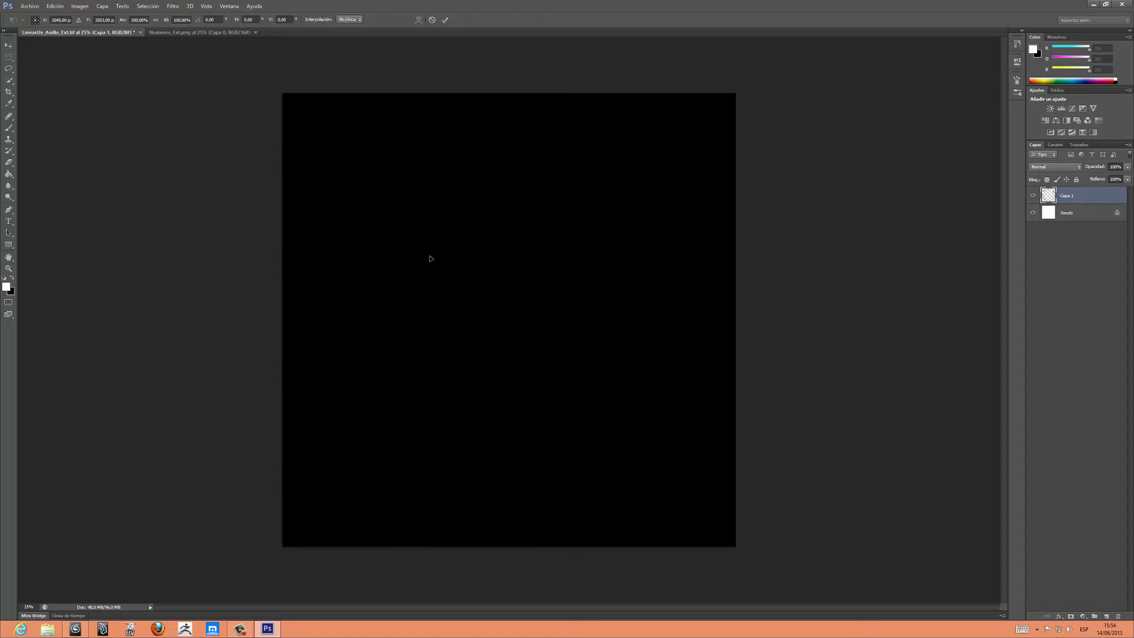
pyautogui.hotkey('shift', 'Right')
pyautogui.hotkey('shift', 'Right')
pyautogui.hotkey('shift', 'Right')
pyautogui.hotkey('shift', 'Down')
pyautogui.hotkey('shift', 'Down')
pyautogui.hotkey('shift', 'Down')
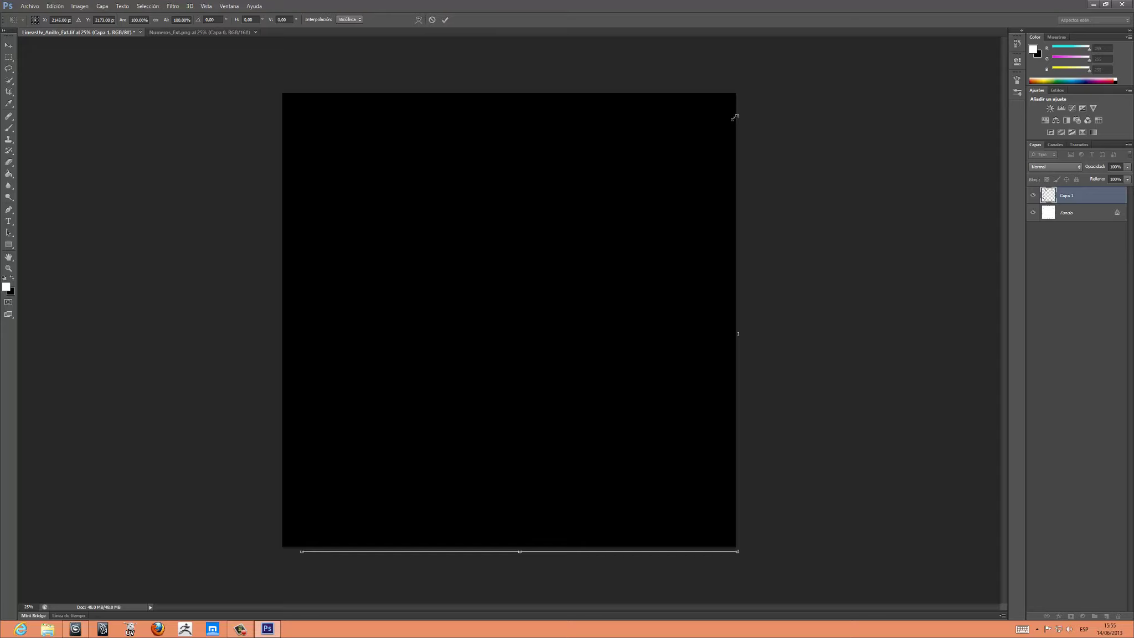
pyautogui.moveTo(738, 115); pyautogui.dragTo(715, 130)
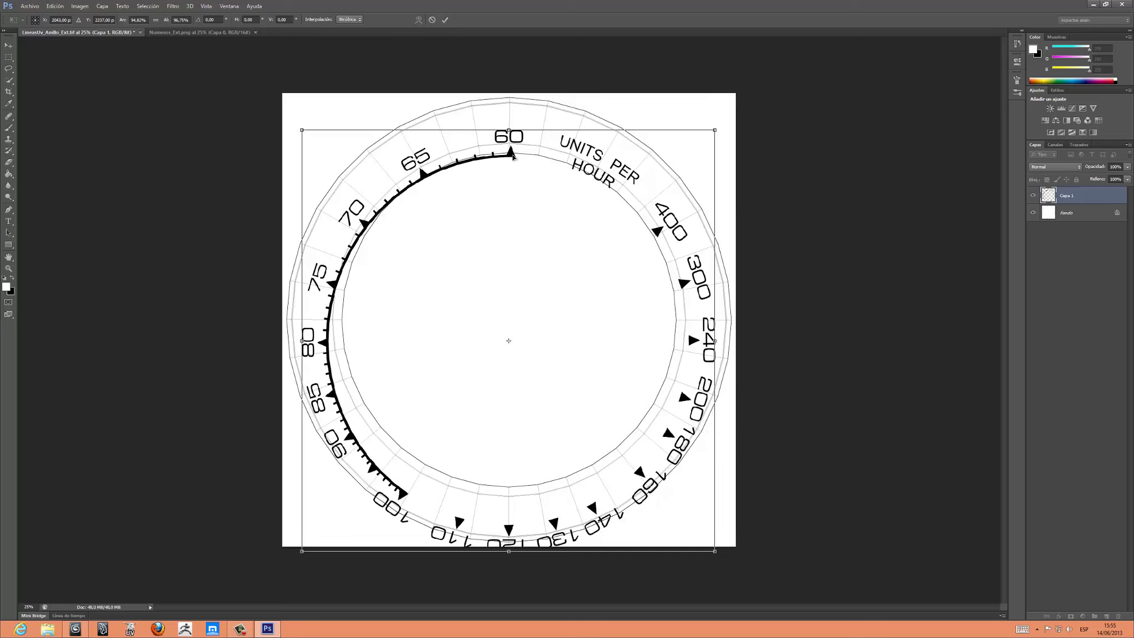
pyautogui.moveTo(513, 150); pyautogui.dragTo(515, 139)
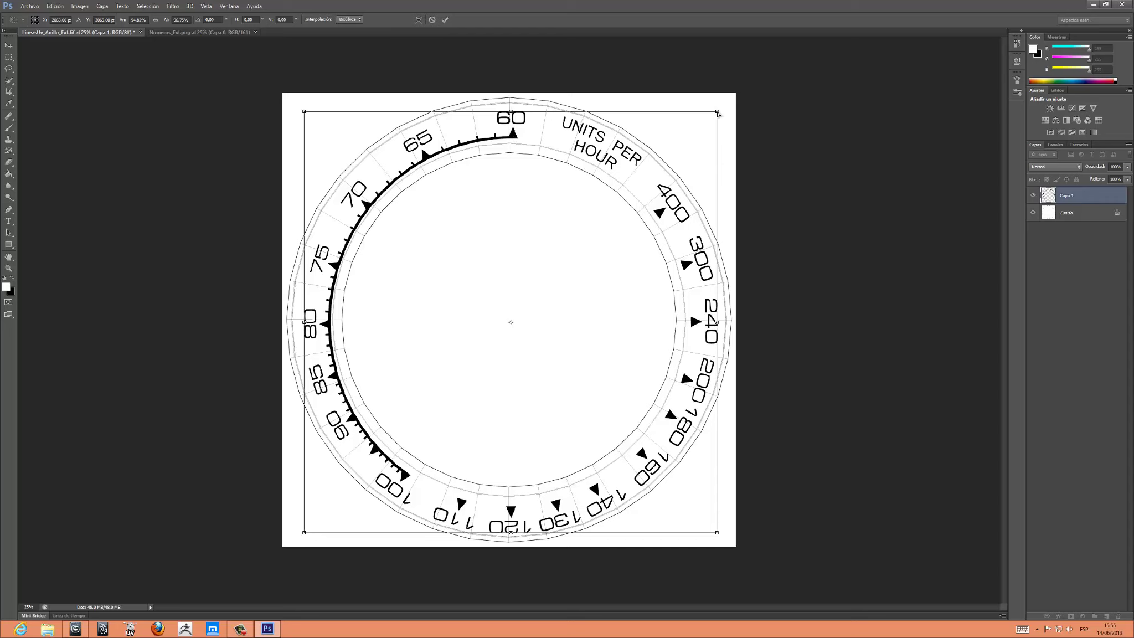
pyautogui.moveTo(718, 114); pyautogui.dragTo(714, 130)
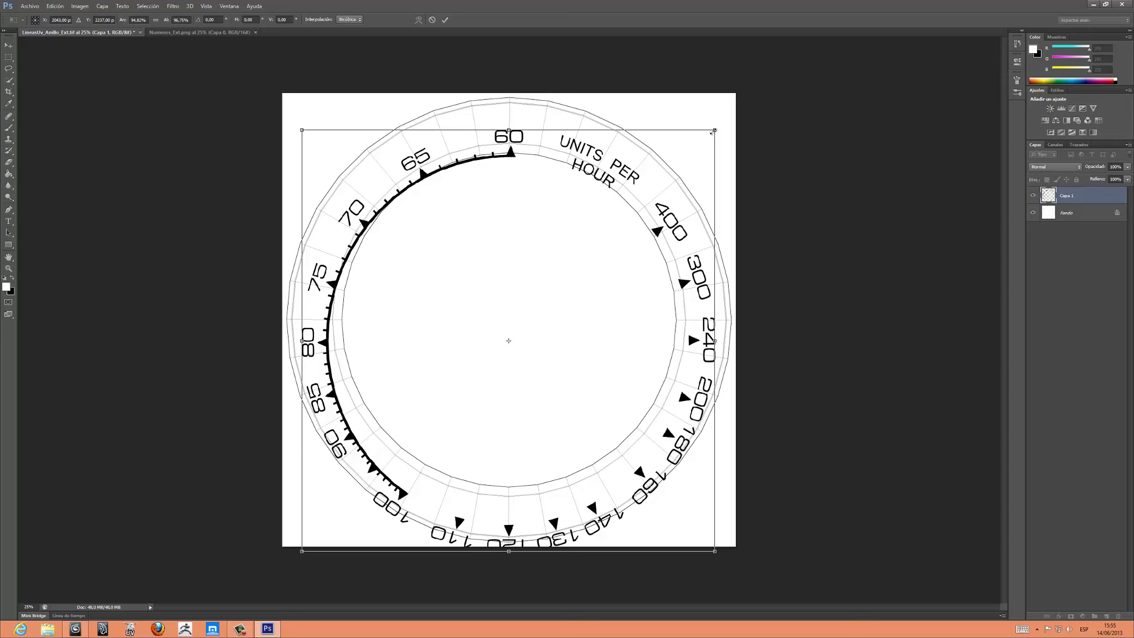
pyautogui.moveTo(714, 129); pyautogui.dragTo(690, 151)
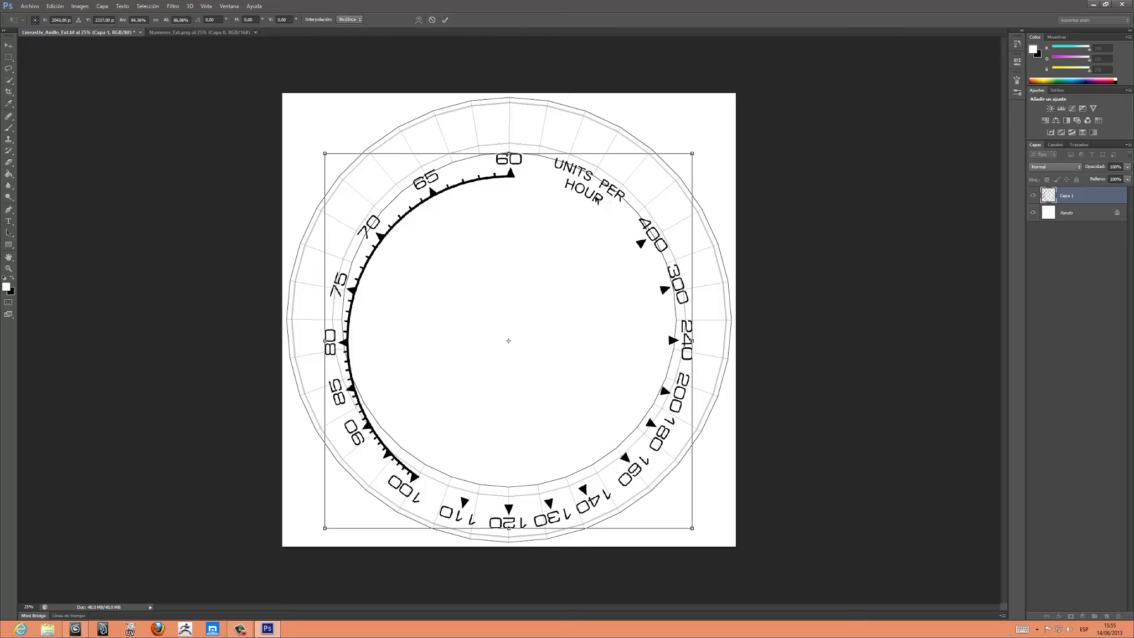
# - Move the numbers up into the band, reshape the top-right corner, and check History
pyautogui.moveTo(597, 202); pyautogui.dragTo(596, 168)
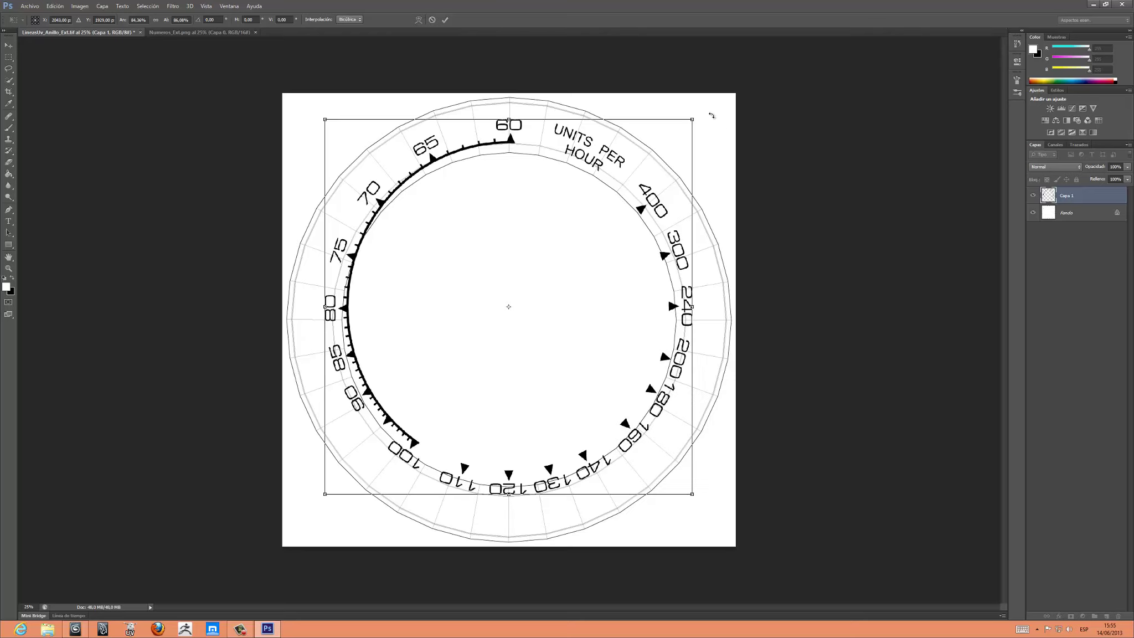
pyautogui.moveTo(691, 120); pyautogui.dragTo(722, 96)
pyautogui.moveTo(624, 153); pyautogui.dragTo(614, 160)
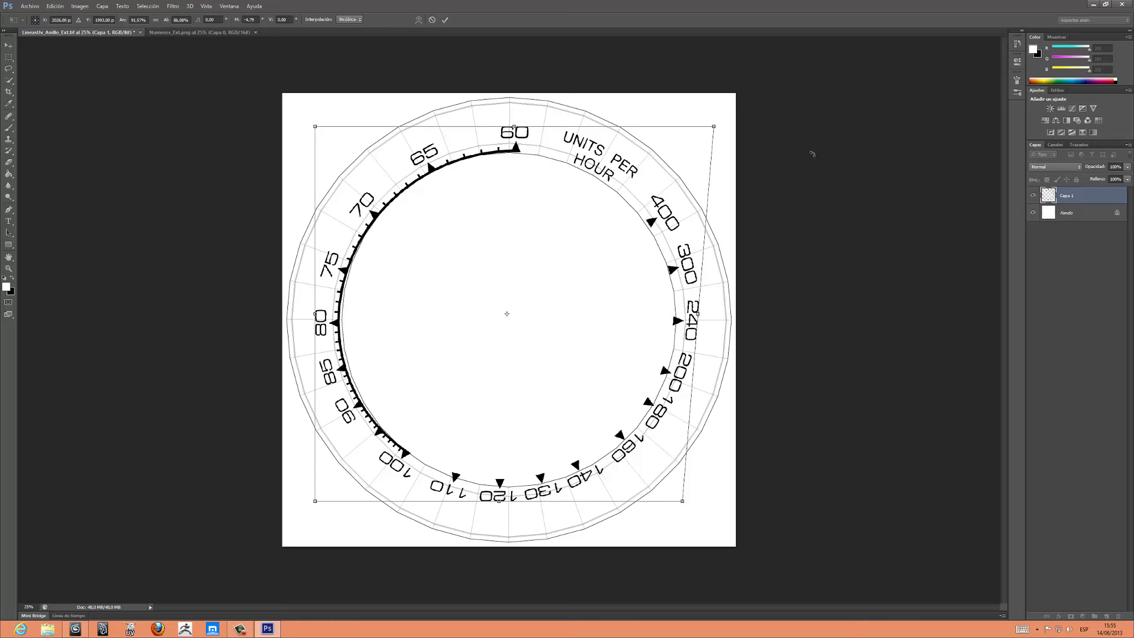
pyautogui.click(1017, 43)
pyautogui.moveTo(1004, 62); pyautogui.dragTo(1005, 49)
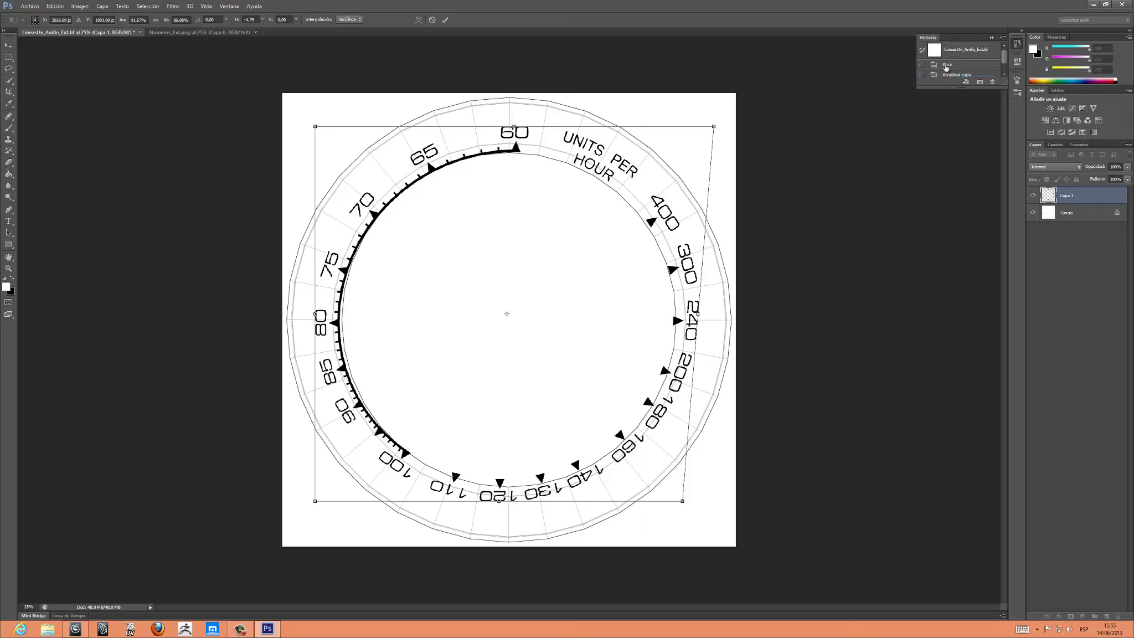
pyautogui.moveTo(1004, 56); pyautogui.dragTo(1004, 65)
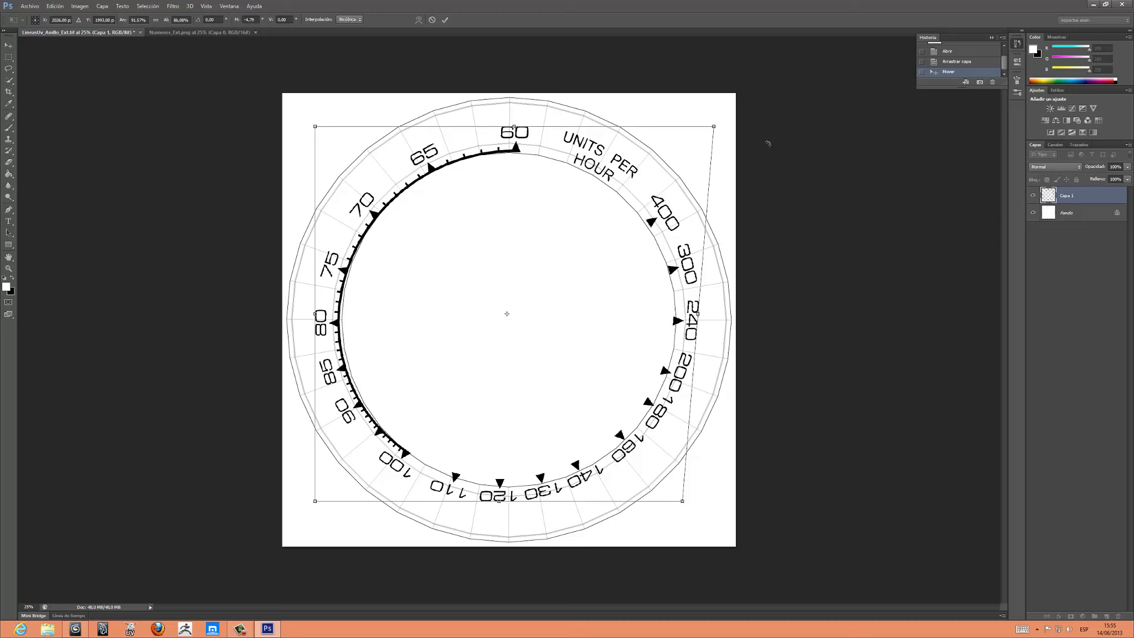
# - Revert the transform and move the numbers up-left over the ring again
pyautogui.press('Return')
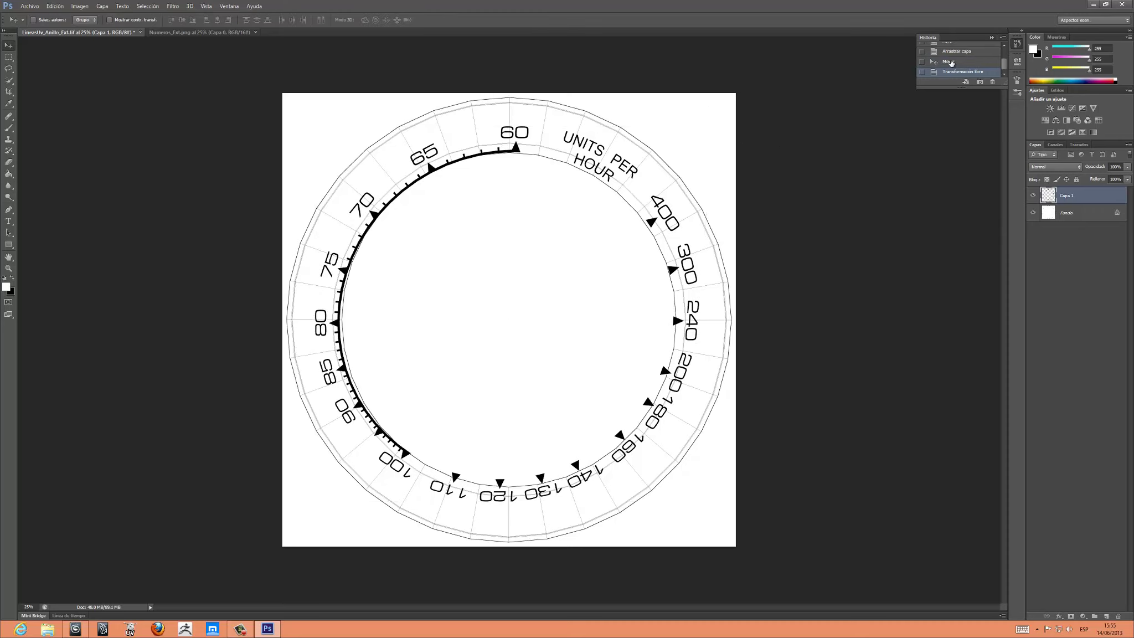
pyautogui.click(952, 52)
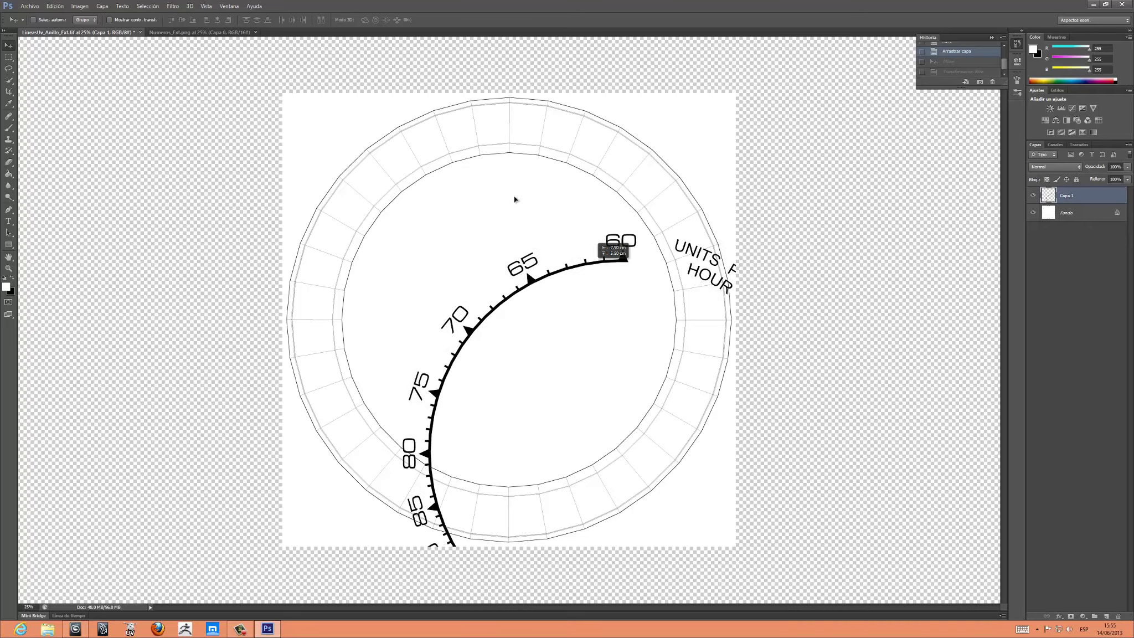
pyautogui.moveTo(613, 283)
pyautogui.mouseDown()
pyautogui.moveTo(509, 193)
pyautogui.moveTo(474, 133)
pyautogui.mouseUp()
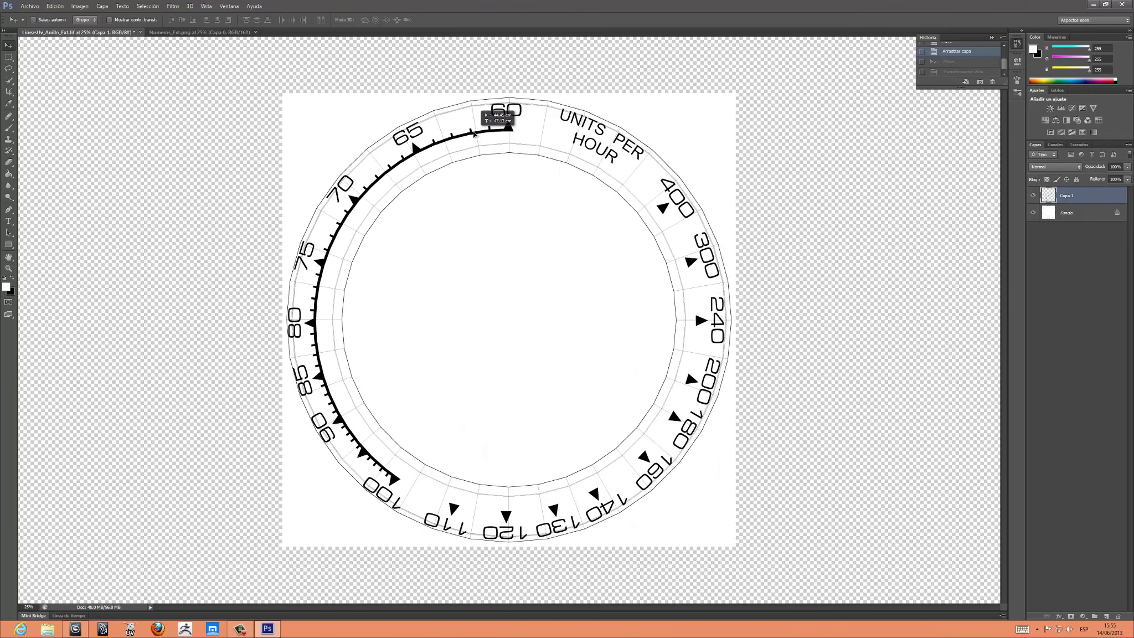
pyautogui.moveTo(474, 133); pyautogui.dragTo(477, 134)
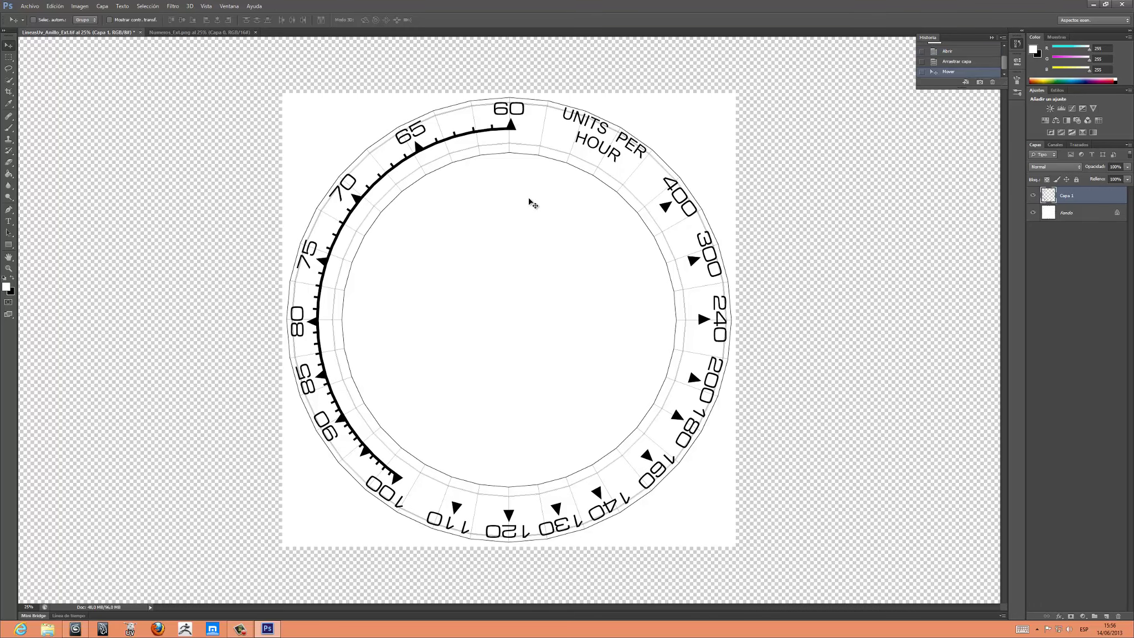
# - Shrink the numbers ring slightly with Free Transform and apply the transformation
pyautogui.hotkey('ctrl', 't')
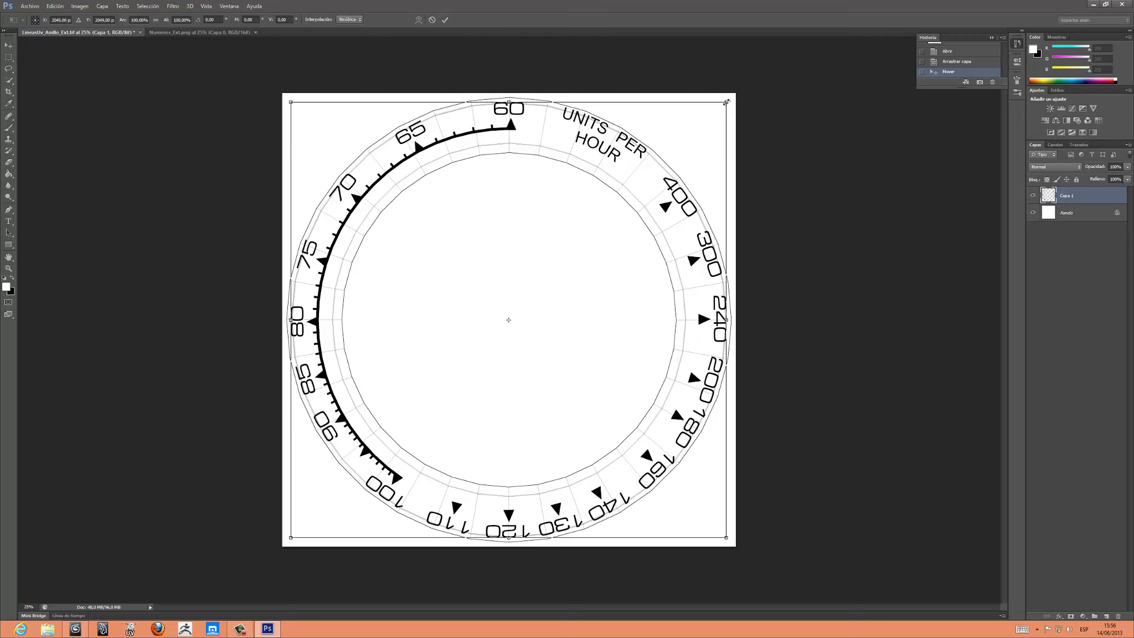
pyautogui.moveTo(726, 102); pyautogui.dragTo(710, 109)
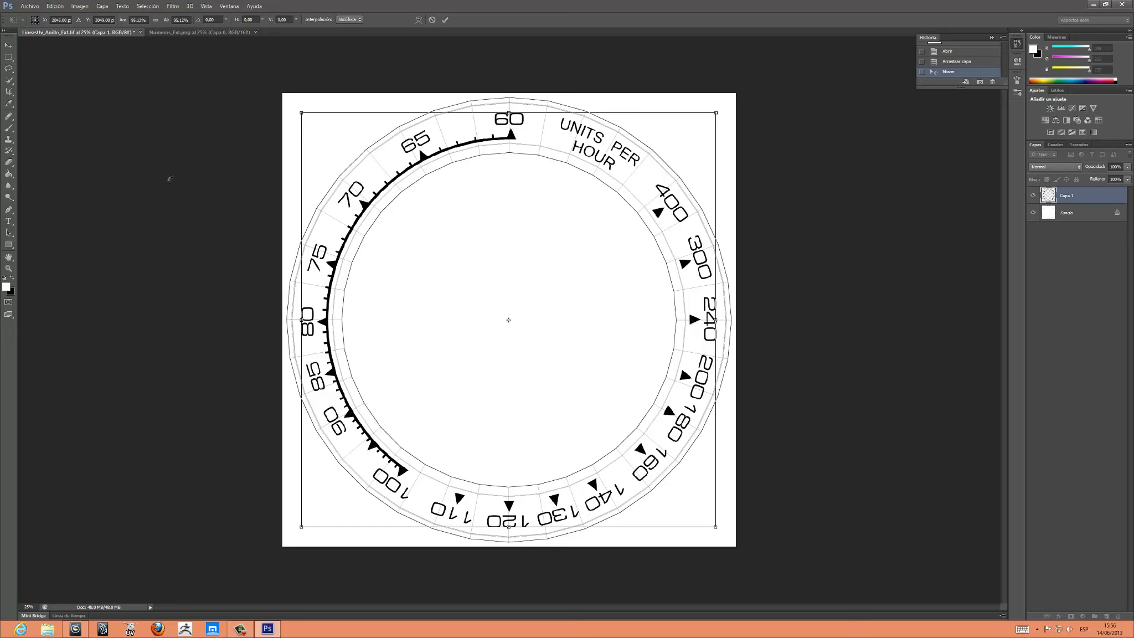
pyautogui.click(8, 45)
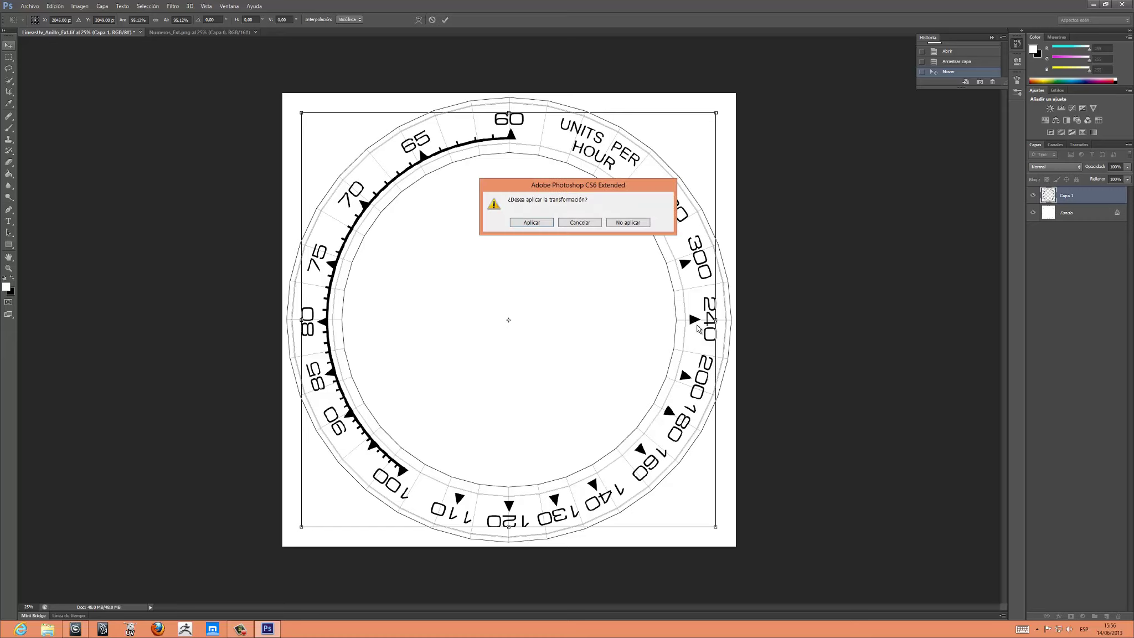
pyautogui.click(541, 222)
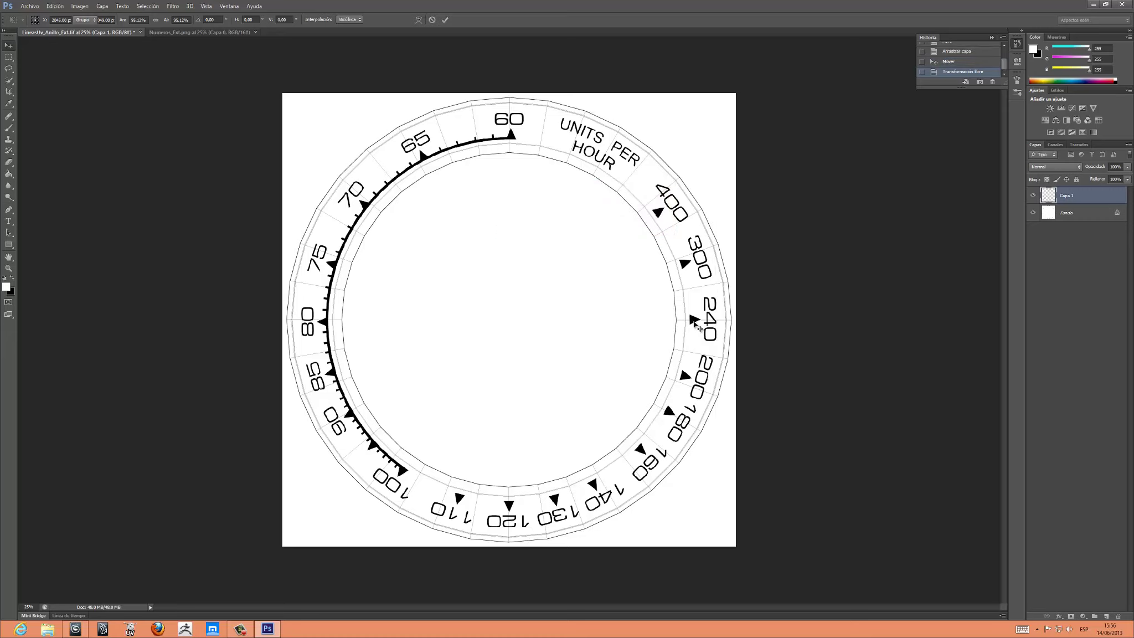
# - Nudge Capa 1 onto the ring guide, entering and leaving Free Transform unchanged
pyautogui.moveTo(698, 326); pyautogui.dragTo(694, 320)
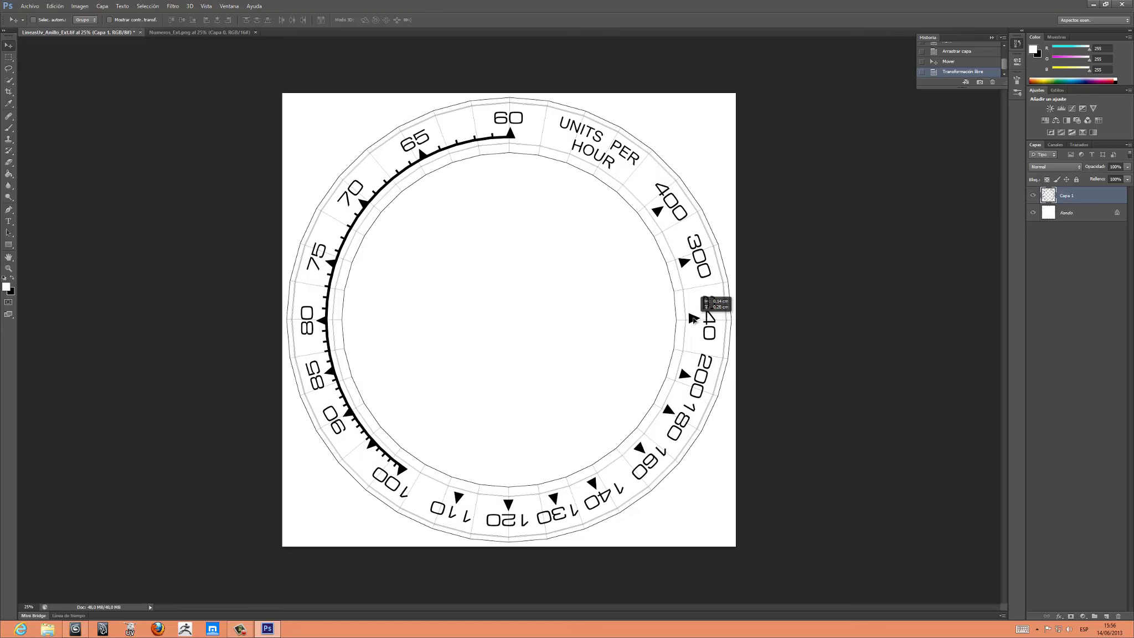
pyautogui.moveTo(693, 320); pyautogui.dragTo(694, 320)
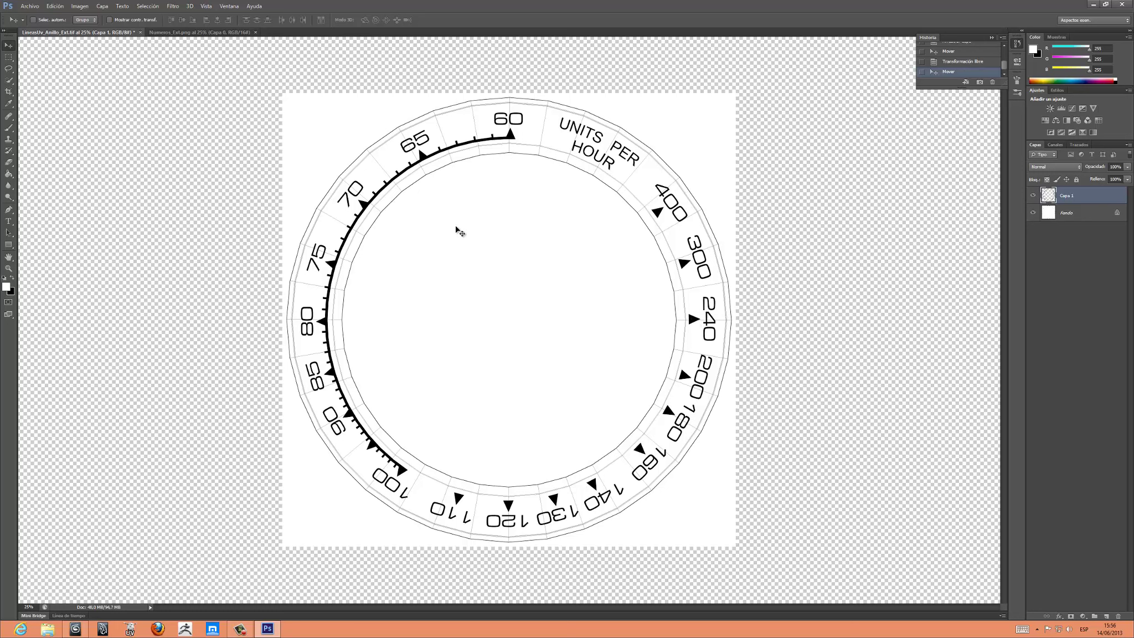
pyautogui.hotkey('ctrl', 't')
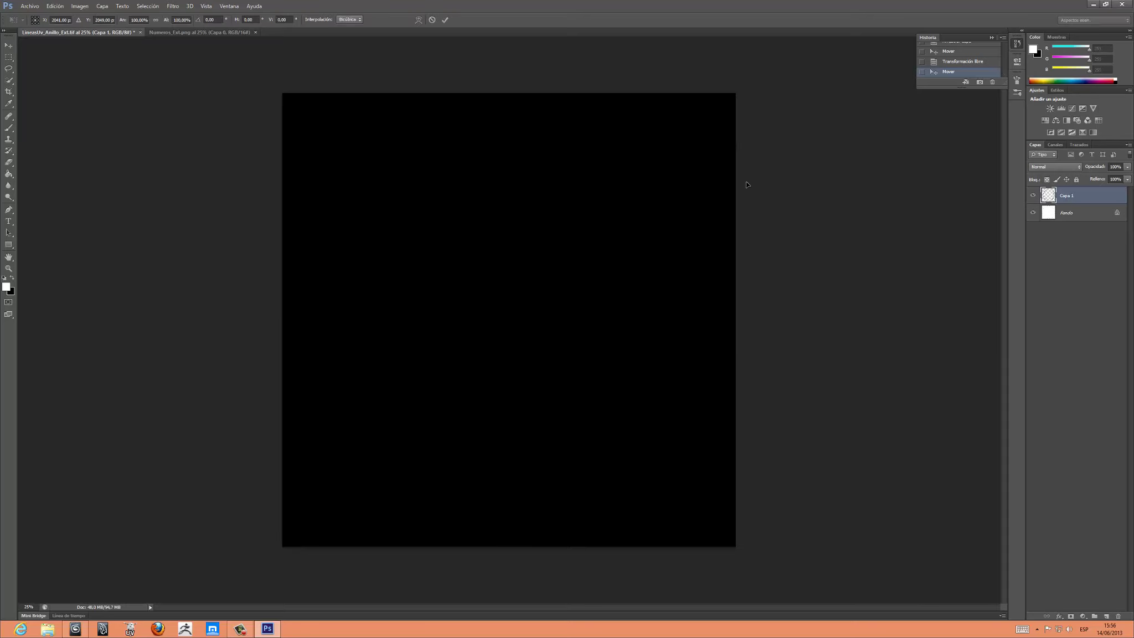
pyautogui.click(8, 45)
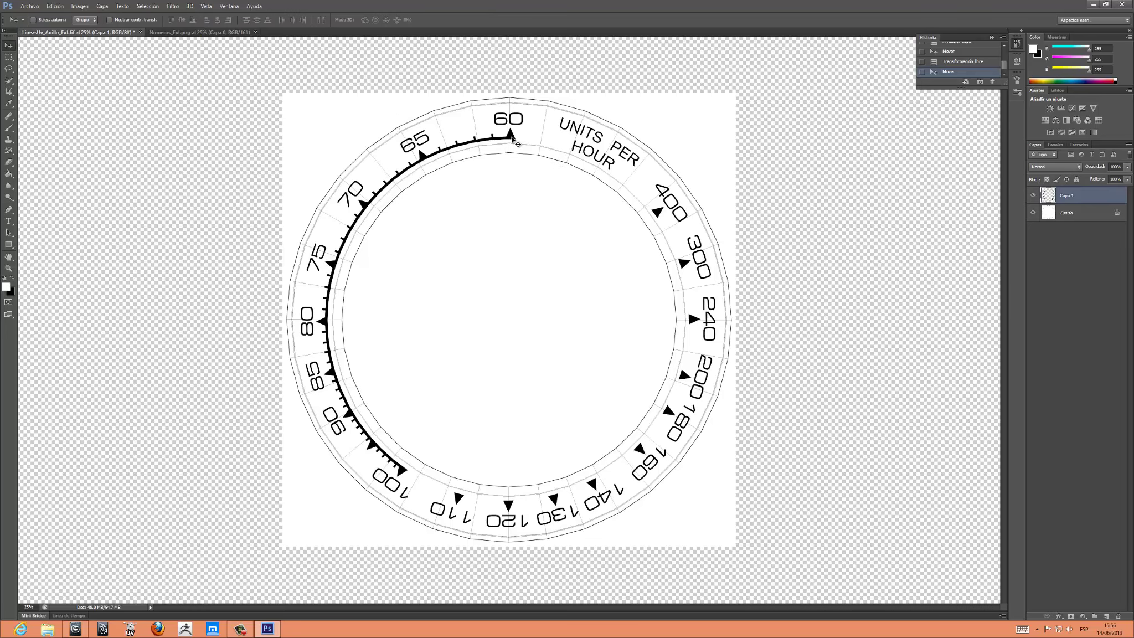
pyautogui.hotkey('ctrl', 't')
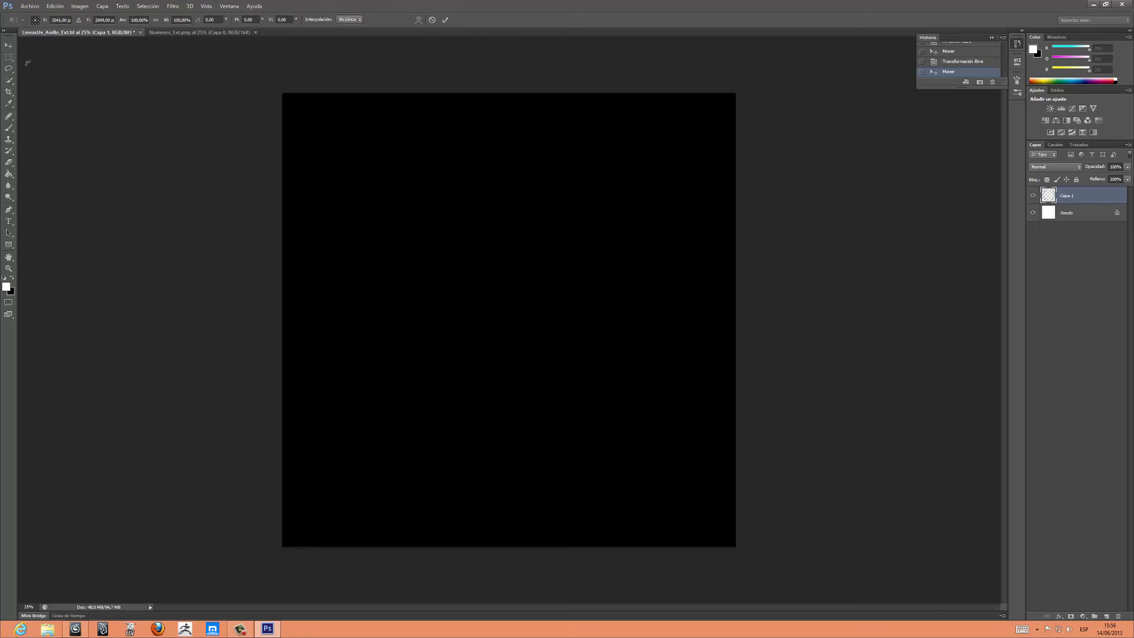
pyautogui.press('Escape')
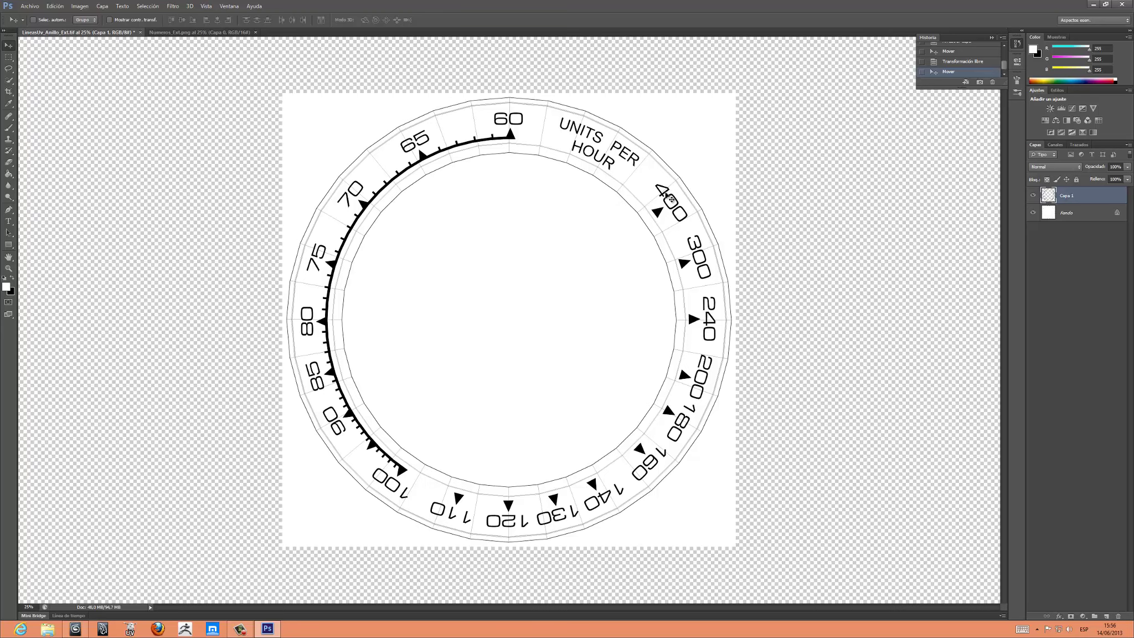
pyautogui.hotkey('ctrl', 't')
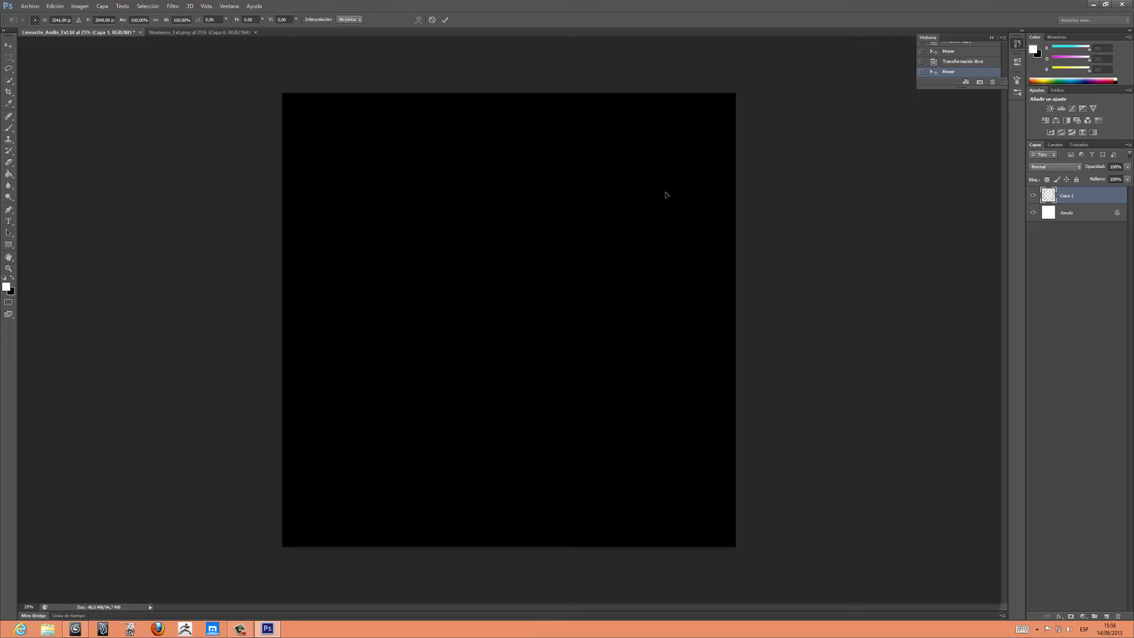
pyautogui.click(9, 46)
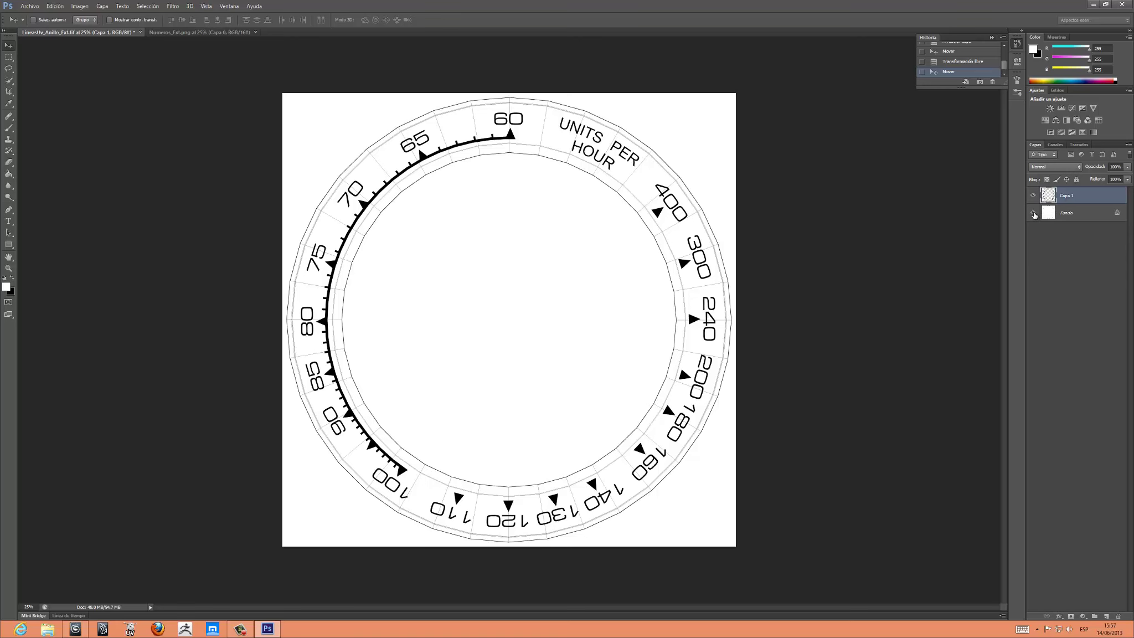
# - Hide Fondo, fill a new layer white, and place it below the numbers layer
pyautogui.click(1032, 213)
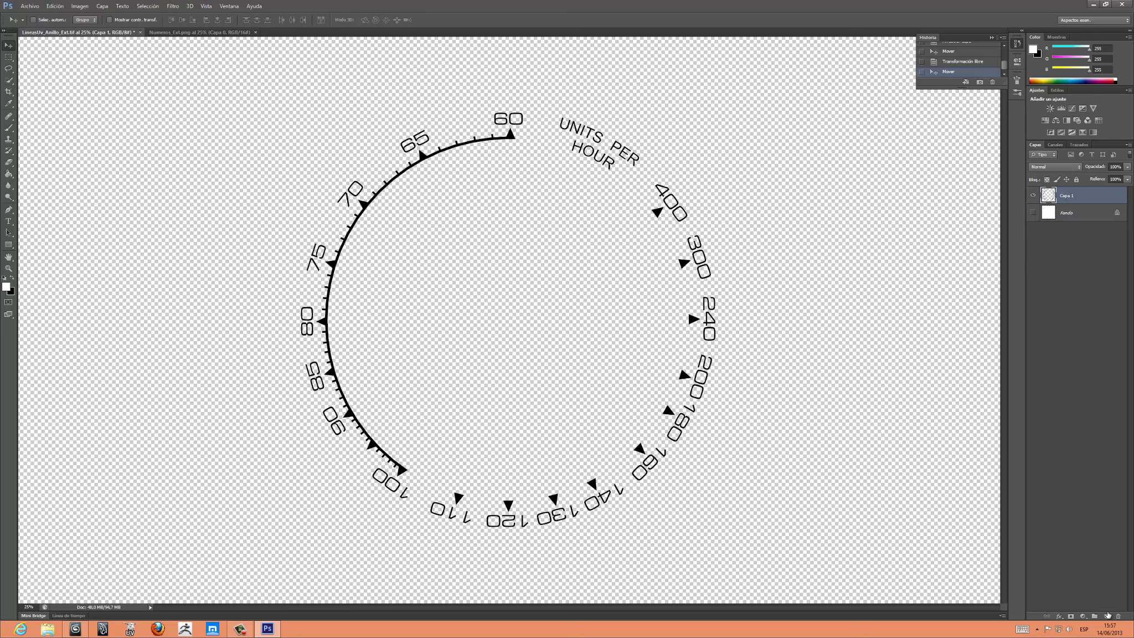
pyautogui.click(1107, 616)
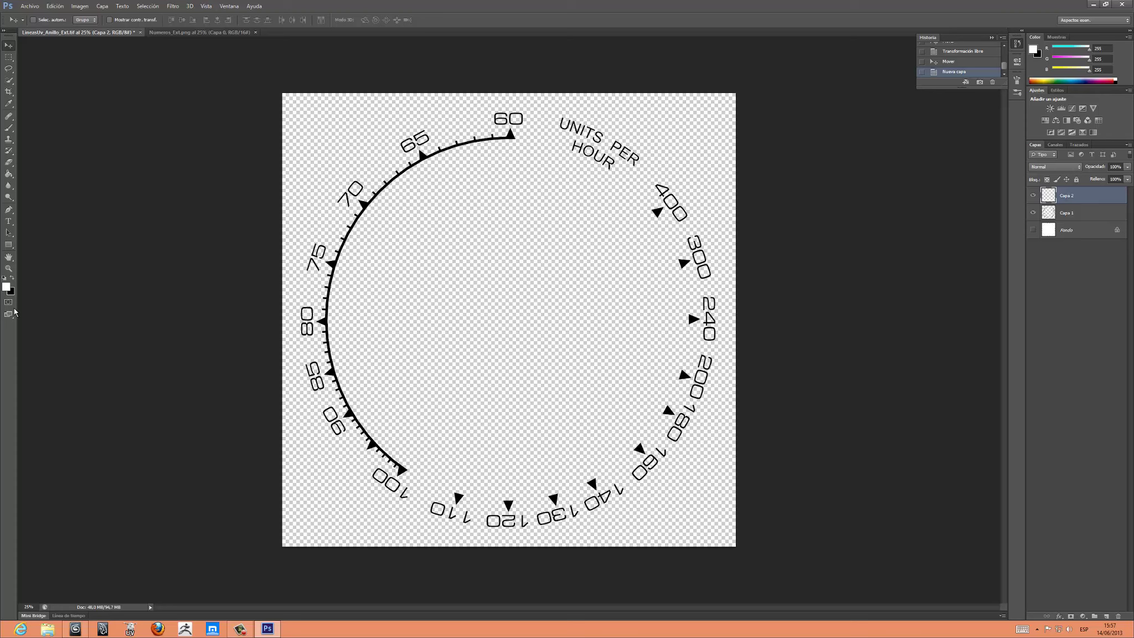
pyautogui.press('F5')
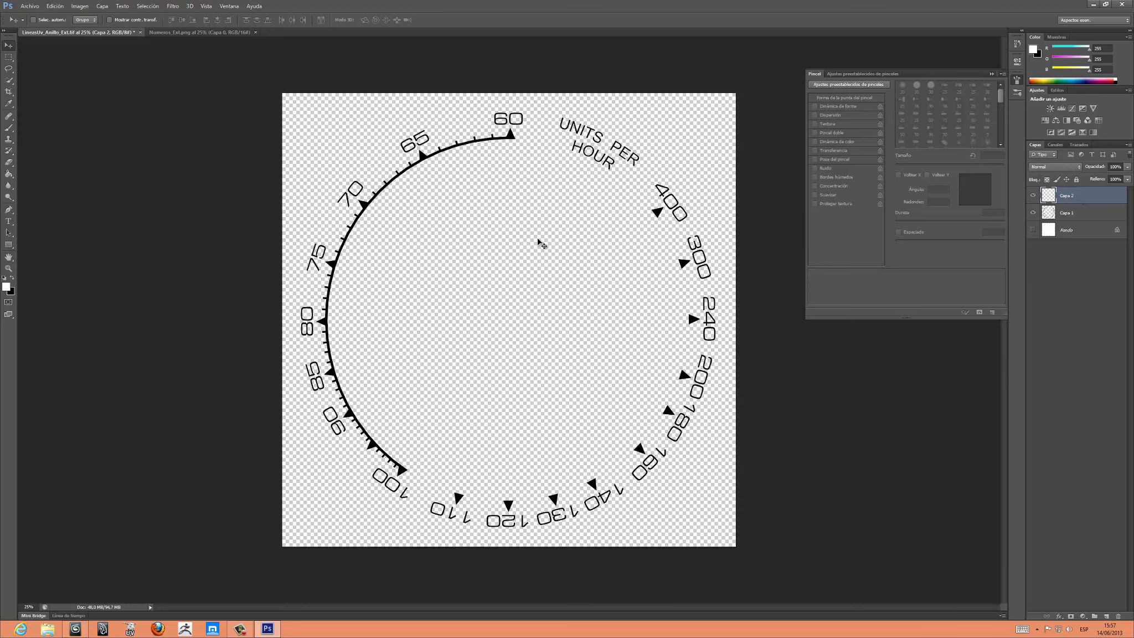
pyautogui.click(8, 174)
pyautogui.click(403, 230)
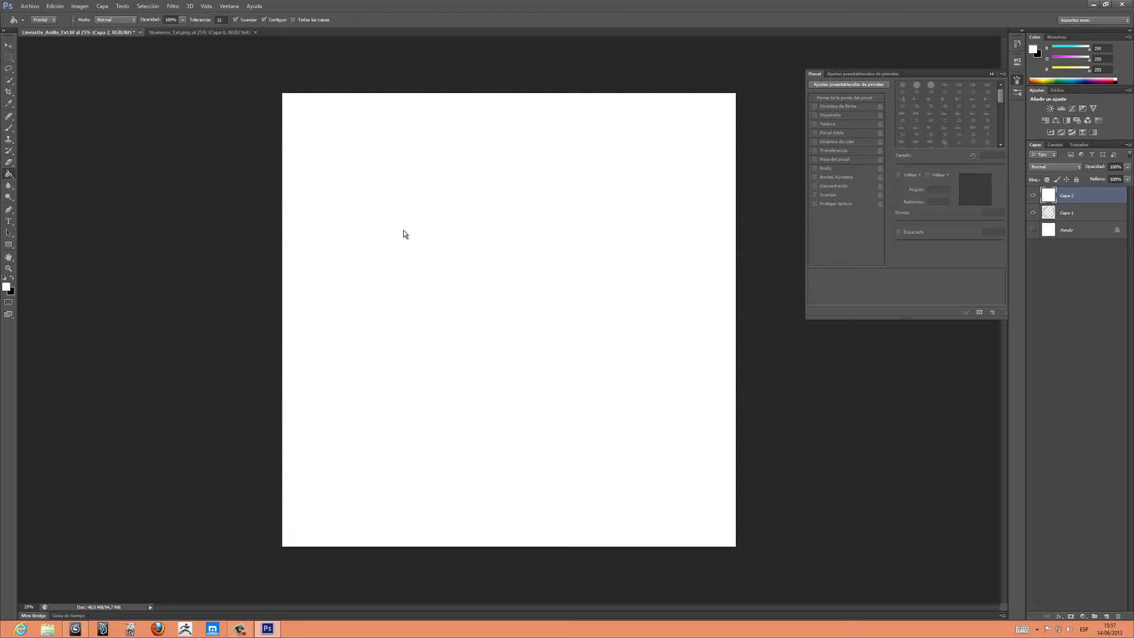
pyautogui.click(991, 74)
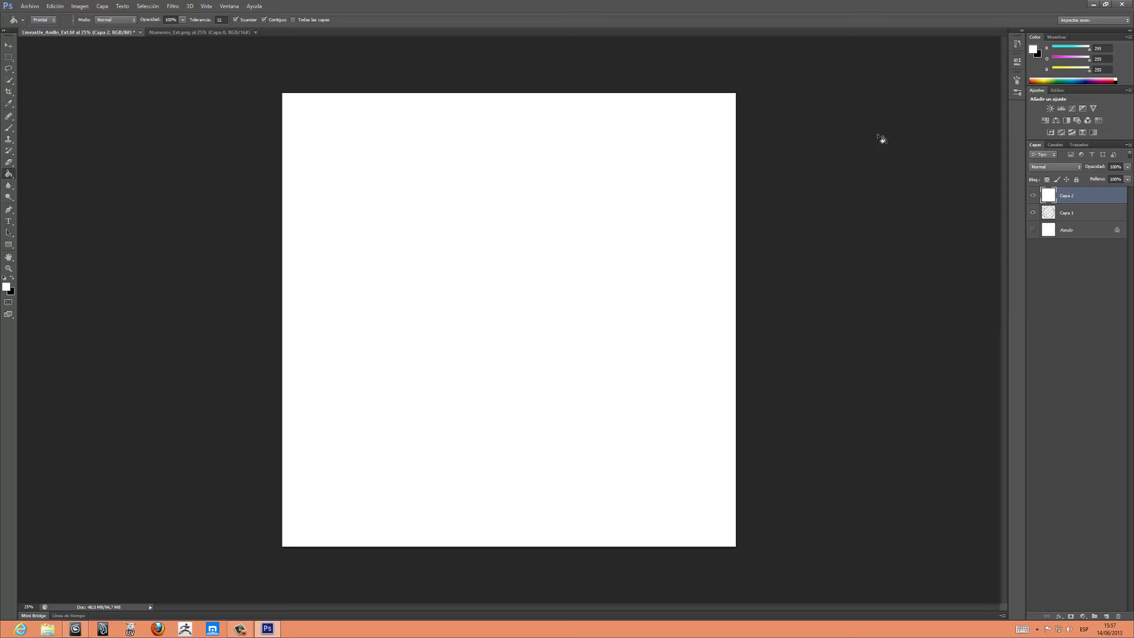
pyautogui.moveTo(1092, 194); pyautogui.dragTo(1091, 222)
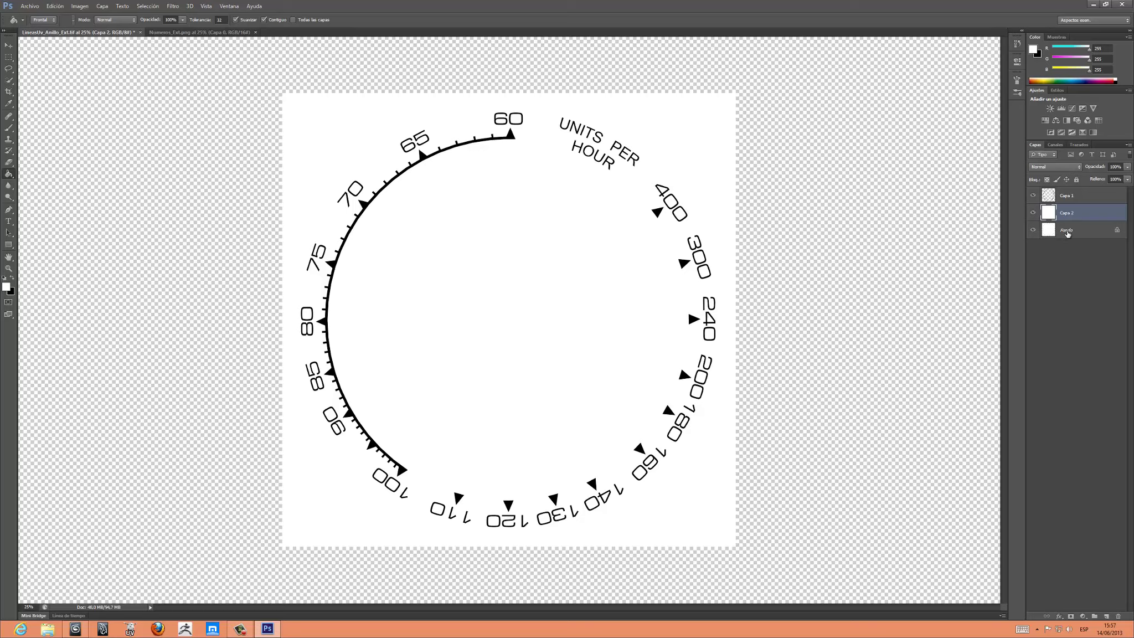
pyautogui.click(1067, 231)
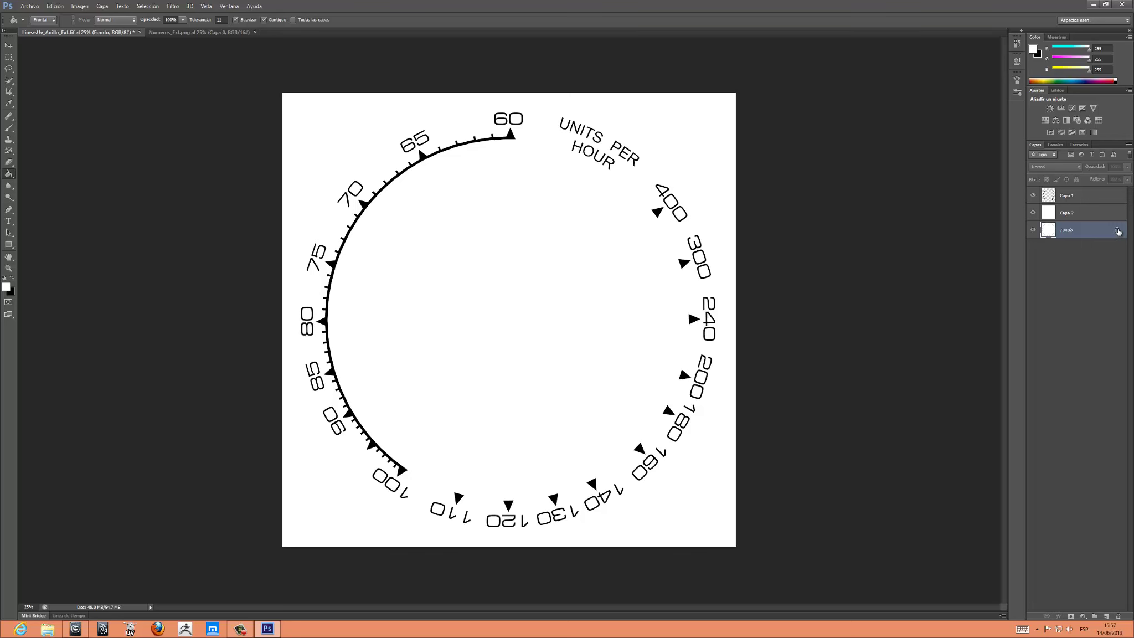
# - Convert Fondo to Capa 0, move it above the white layer, and hide it
pyautogui.doubleClick(1118, 232)
pyautogui.press('Return')
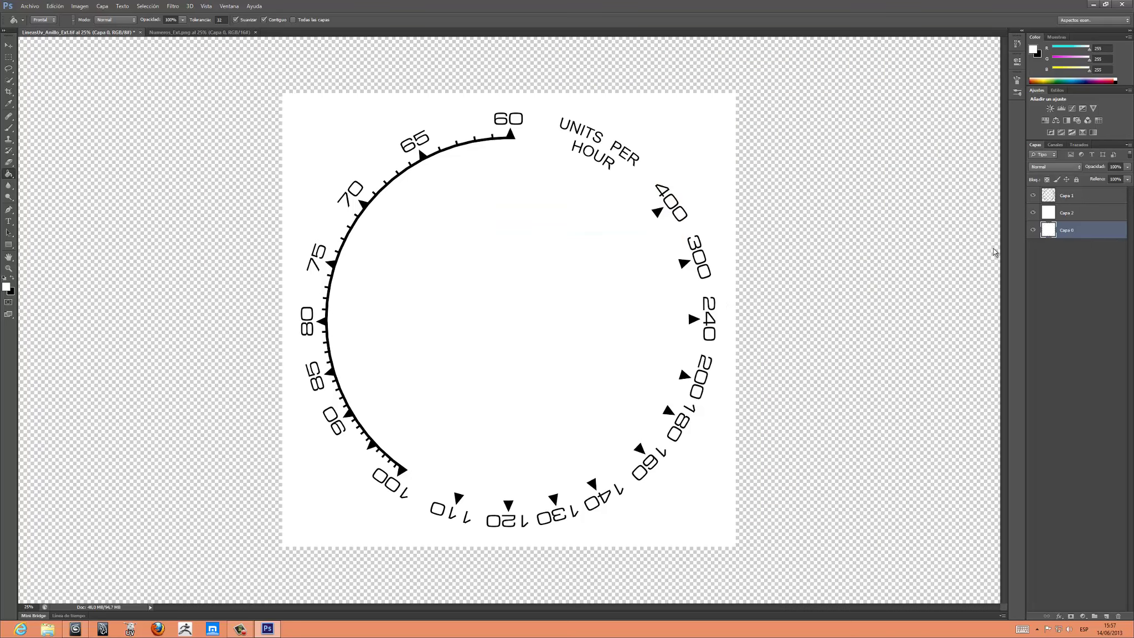
pyautogui.moveTo(1085, 232); pyautogui.dragTo(1079, 206)
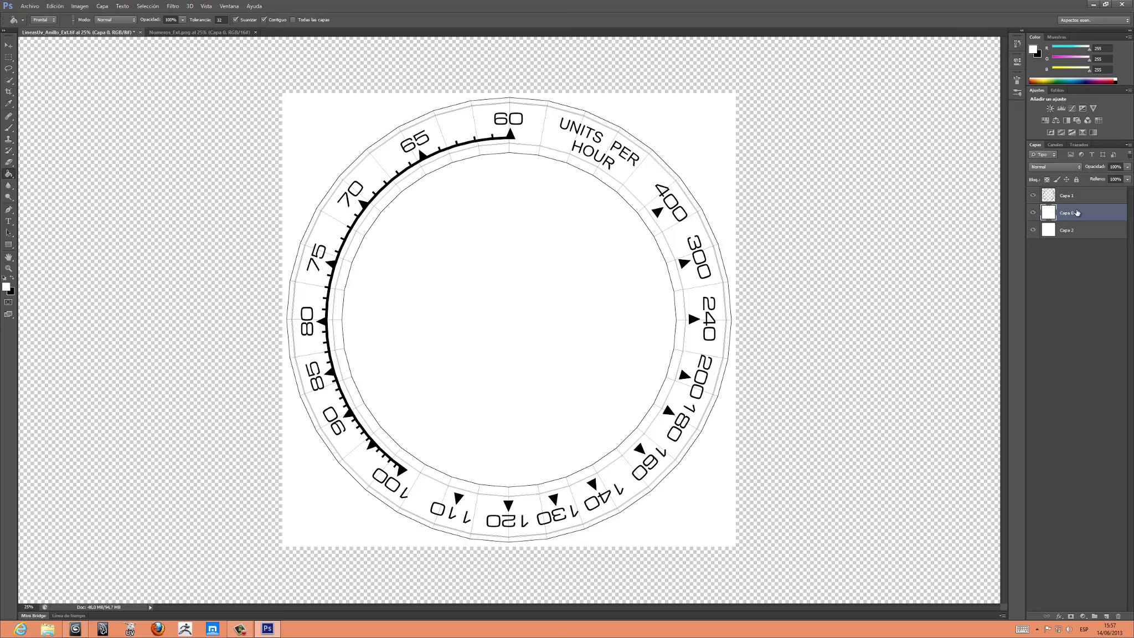
pyautogui.click(1032, 215)
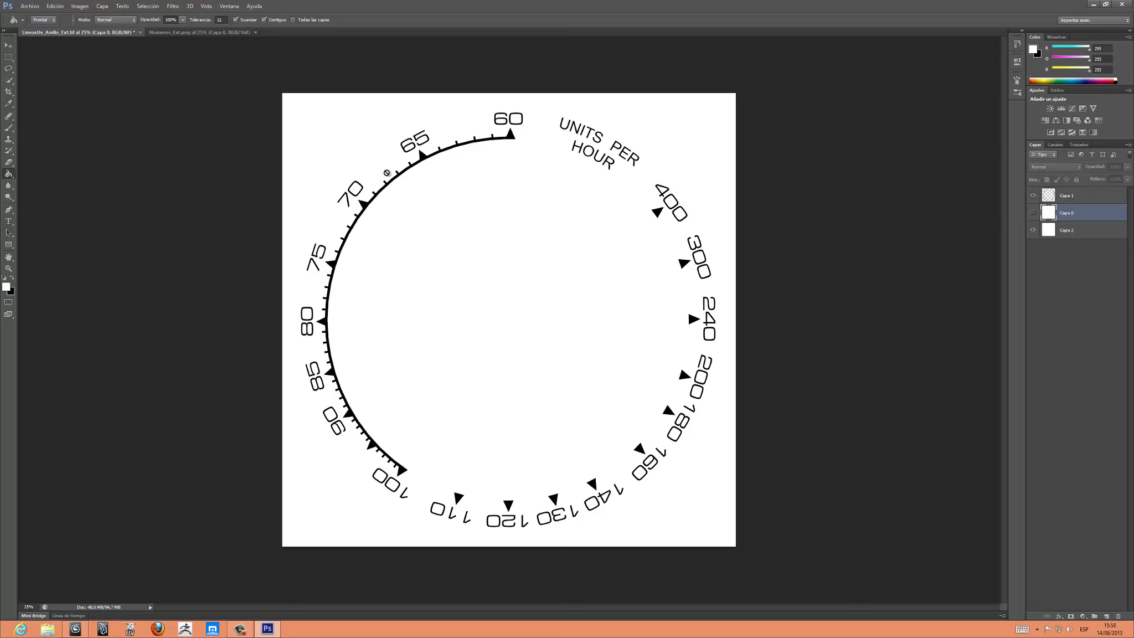
pyautogui.click(39, 8)
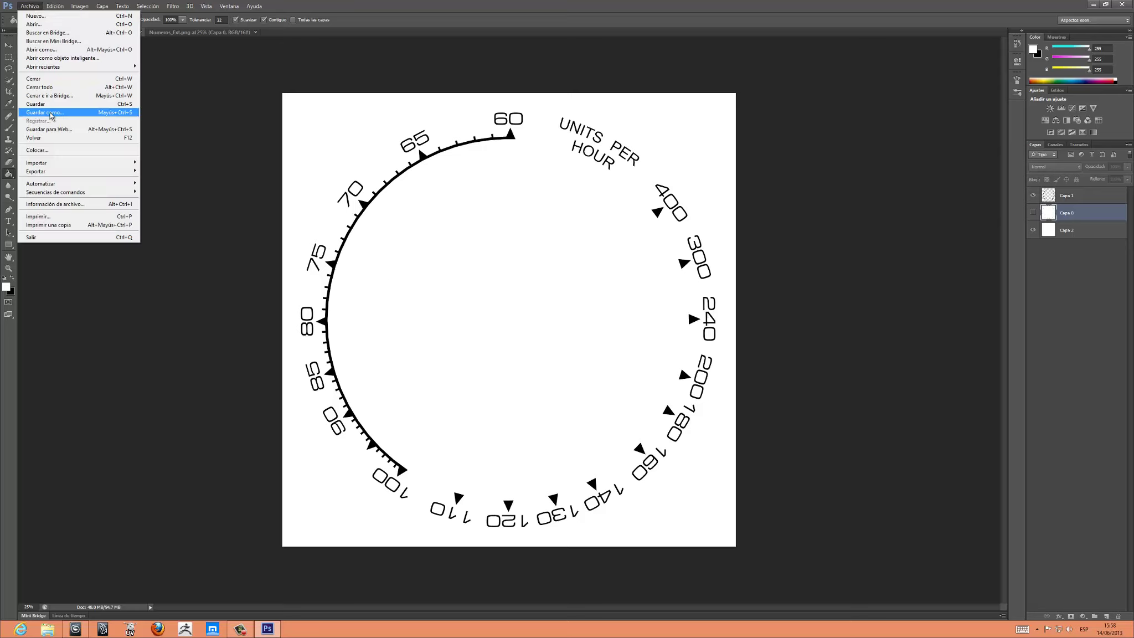
# - Save a PNG copy in Imagenes, editing the Numeros_Ext name with 'exC'
pyautogui.click(51, 114)
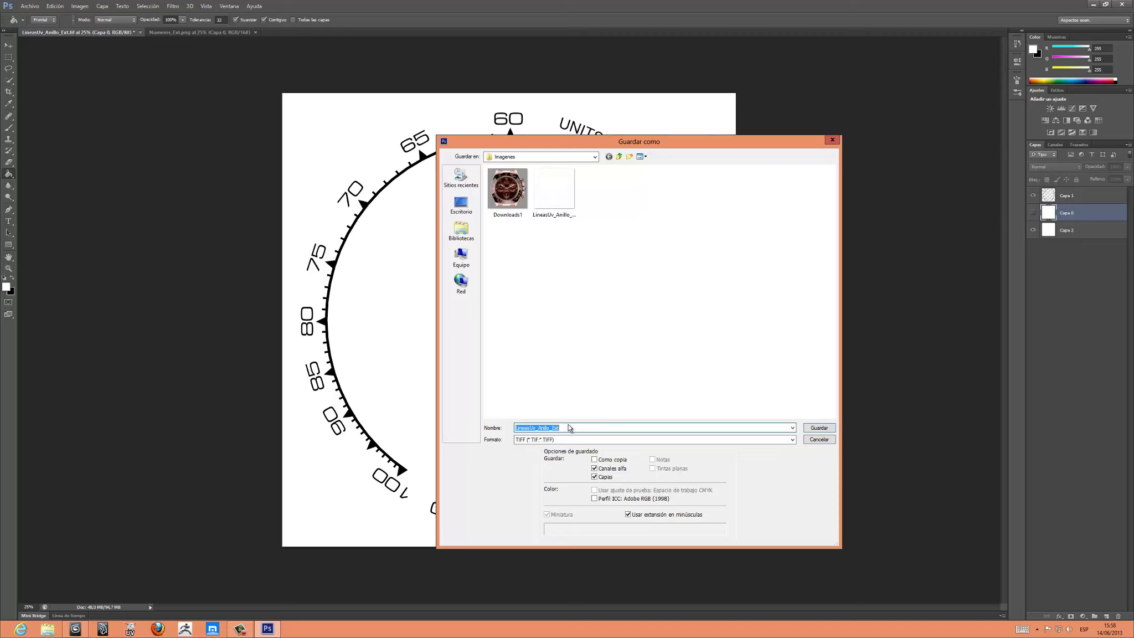
pyautogui.press('Tab')
pyautogui.click(791, 439)
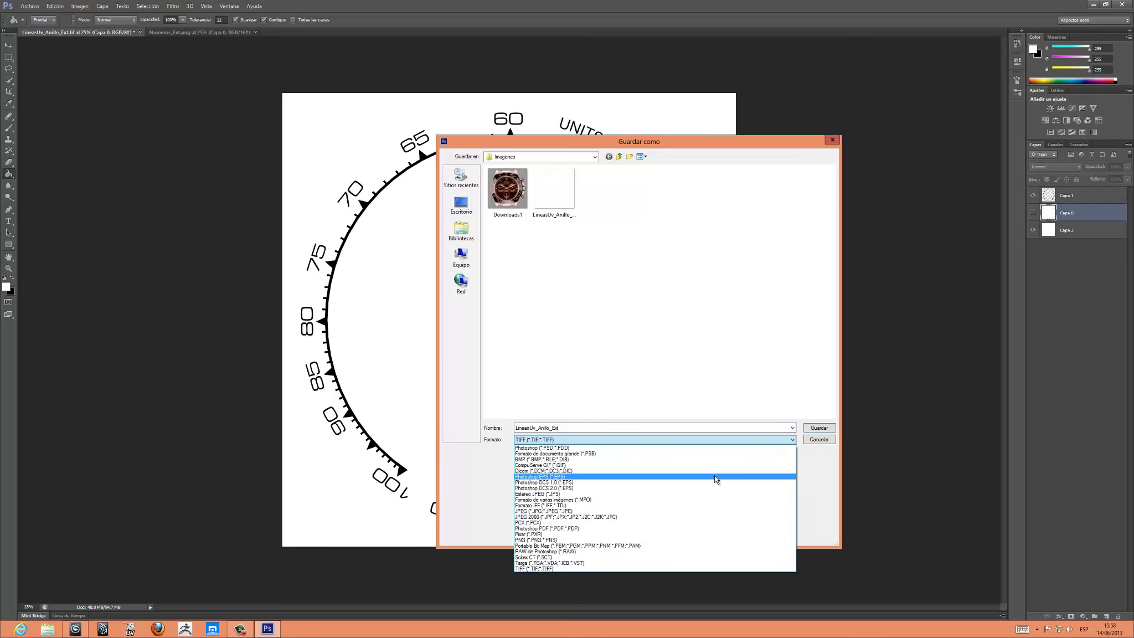
pyautogui.click(599, 540)
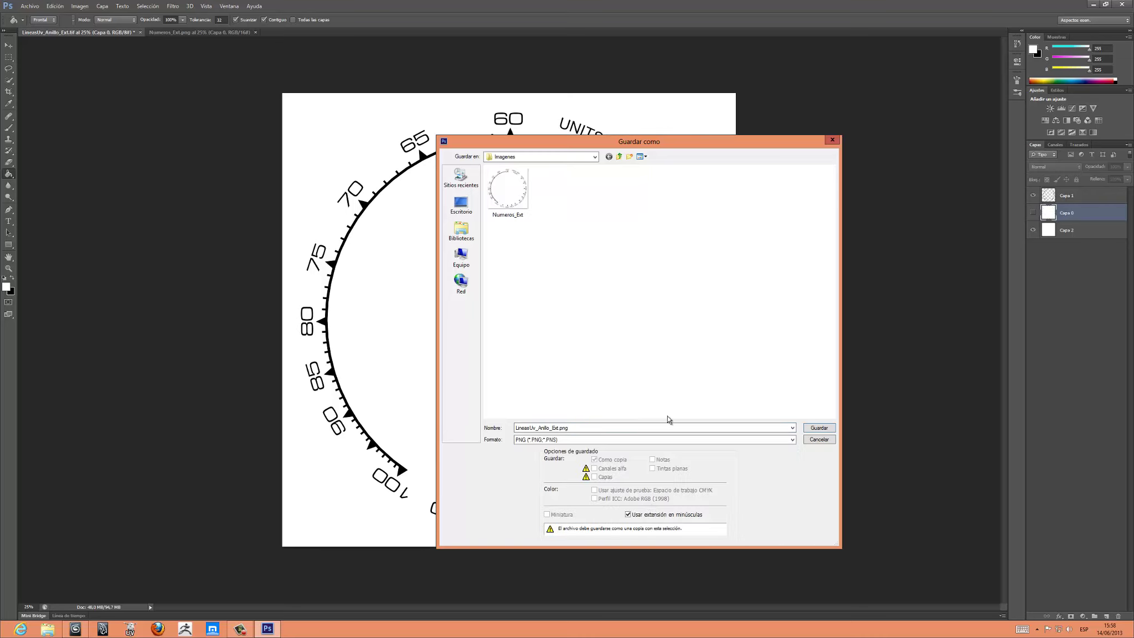
pyautogui.click(509, 211)
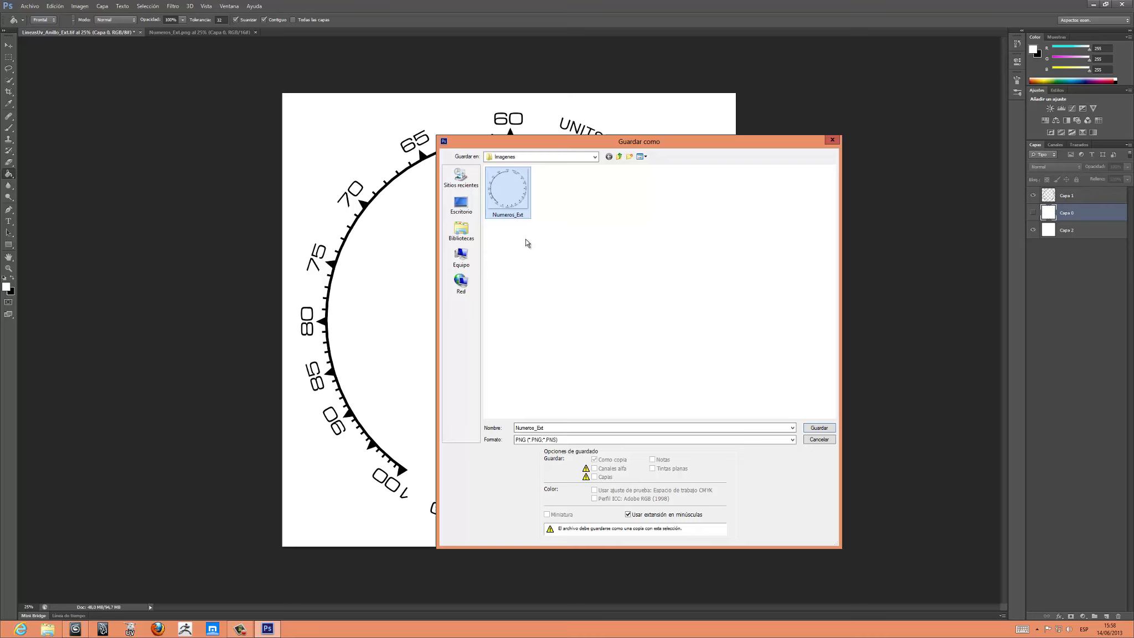
pyautogui.click(548, 428)
pyautogui.write('_1')
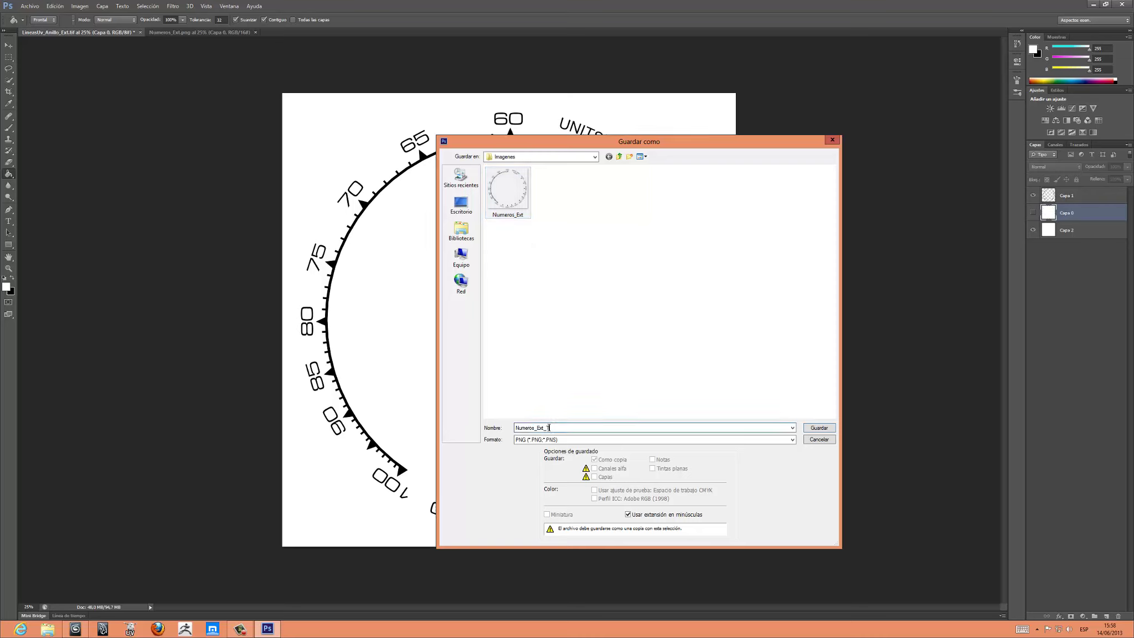
pyautogui.write('ex')
pyautogui.write('C')
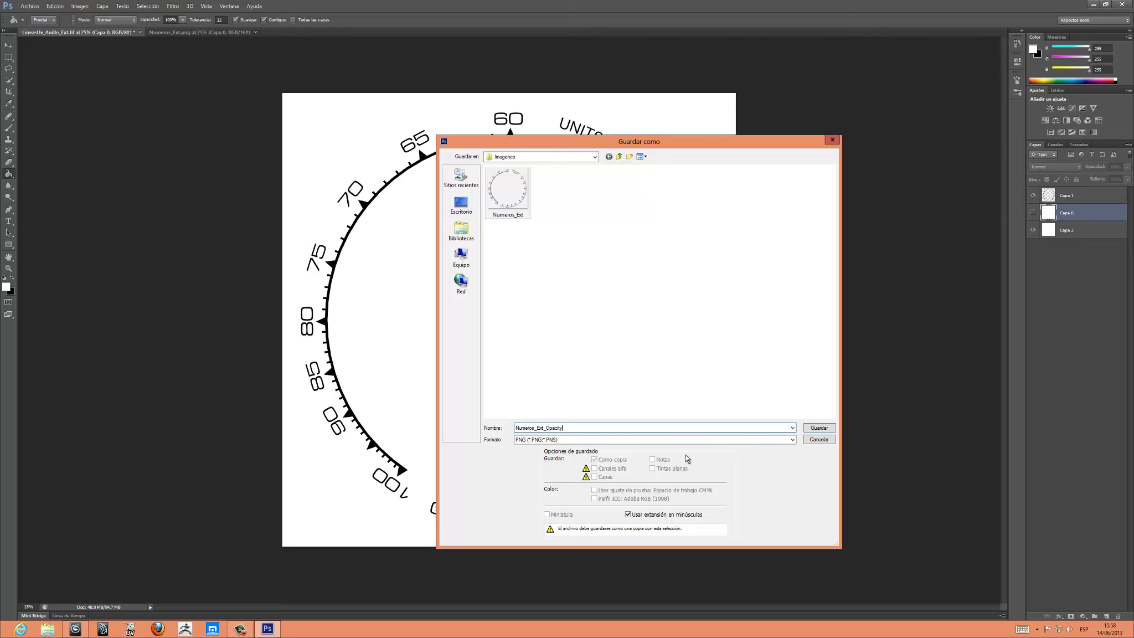
# - Save the dial artwork as Numeros_Ext_Opacity.png in Imágenes, then minimize Photoshop
pyautogui.click(819, 428)
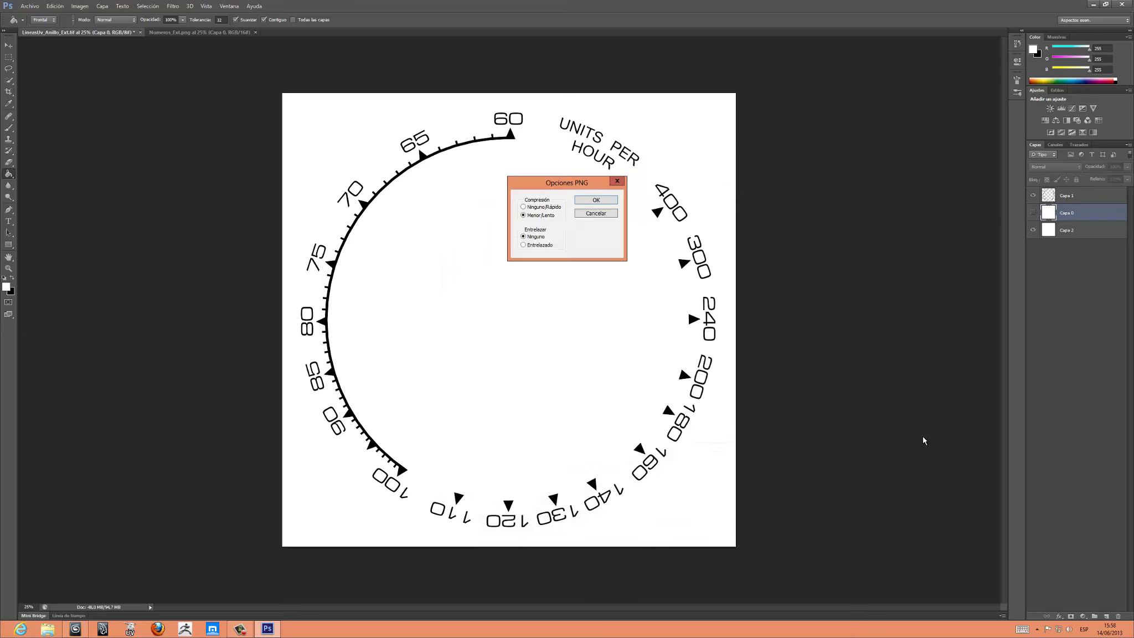
pyautogui.click(601, 201)
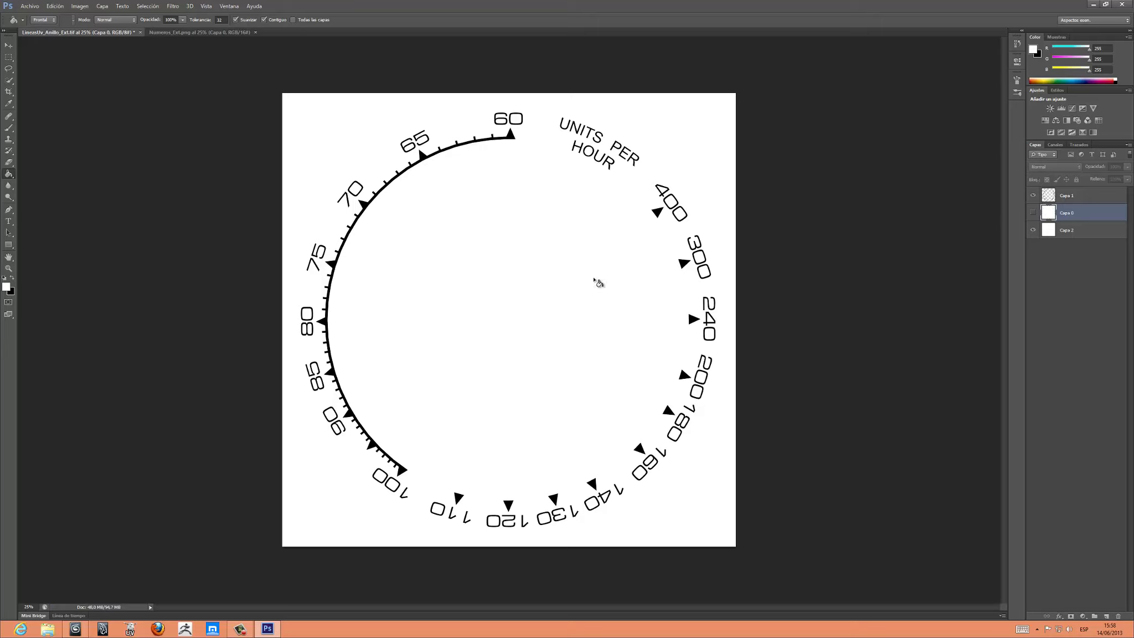
pyautogui.click(1093, 5)
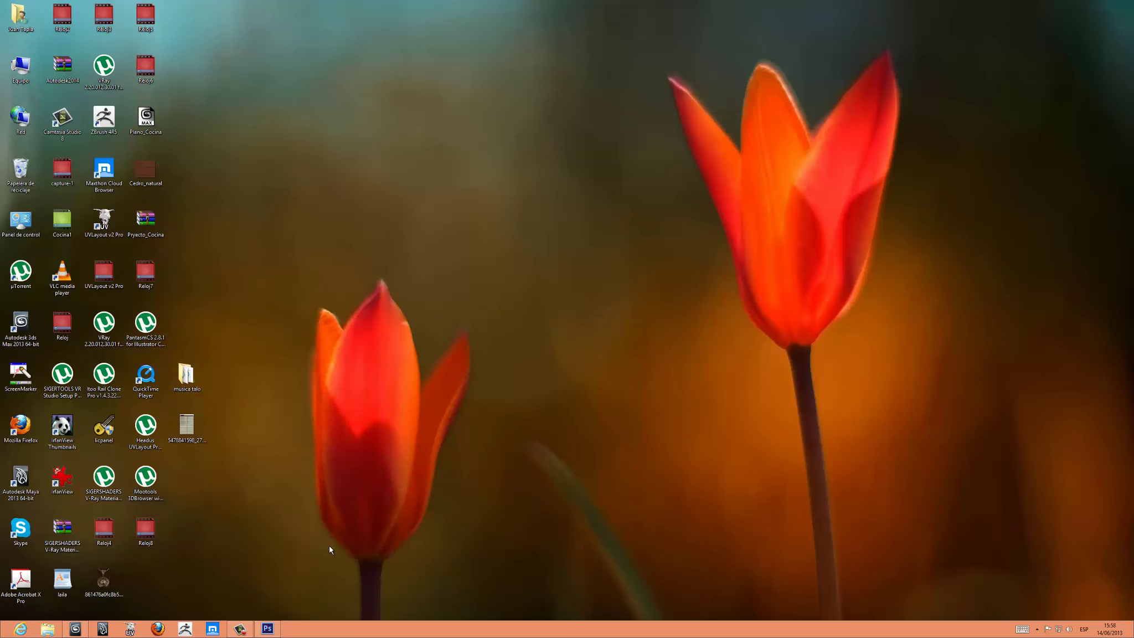
# - Back in 3ds Max, exit Isolate Selection and frame the whole watch with anilloExt selected
pyautogui.click(76, 628)
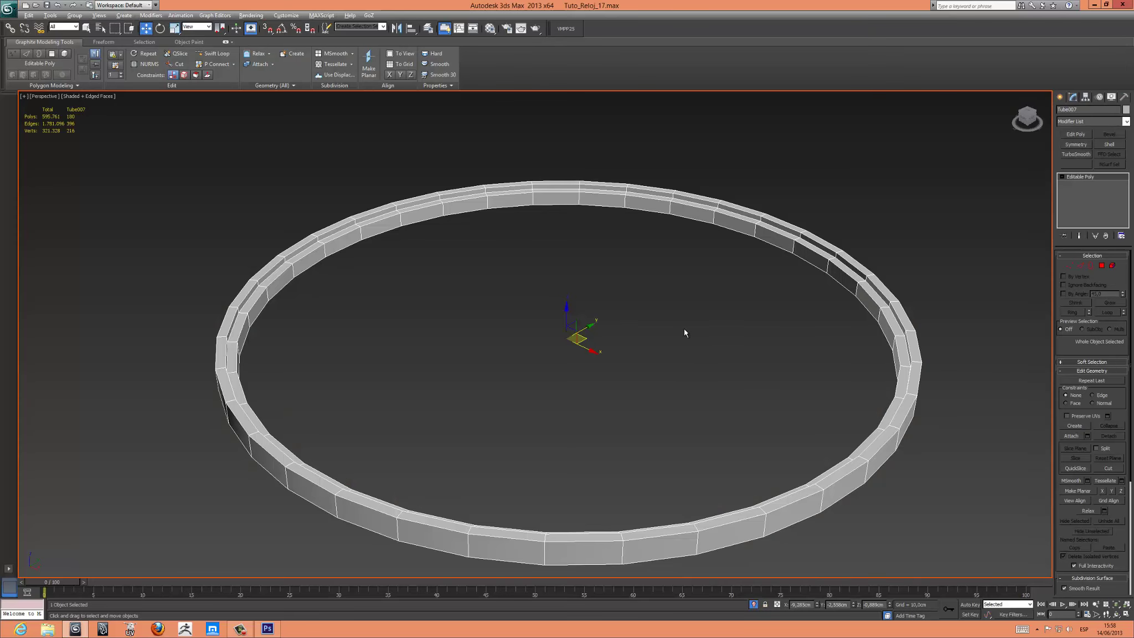
pyautogui.hotkey('alt', 'q')
pyautogui.click(962, 400)
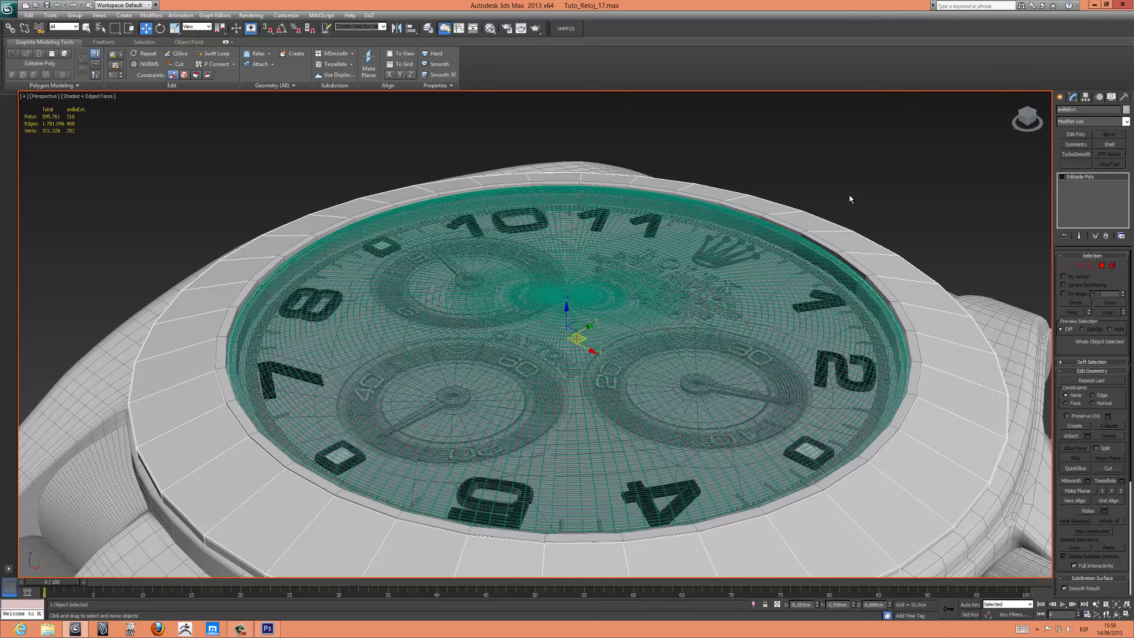
pyautogui.keyDown('alt'); pyautogui.moveTo(834, 177); pyautogui.dragTo(825, 190, button='middle'); pyautogui.keyUp('alt')
pyautogui.scroll(-5, 825, 185)
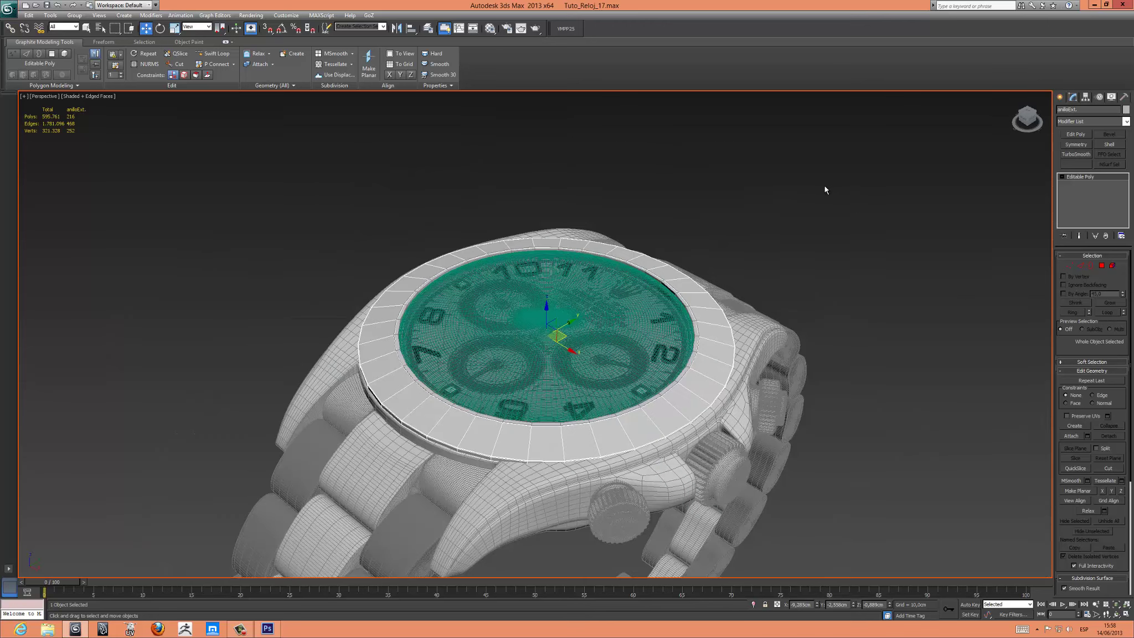
pyautogui.scroll(-2, 824, 187)
pyautogui.moveTo(769, 251); pyautogui.dragTo(767, 211, button='middle')
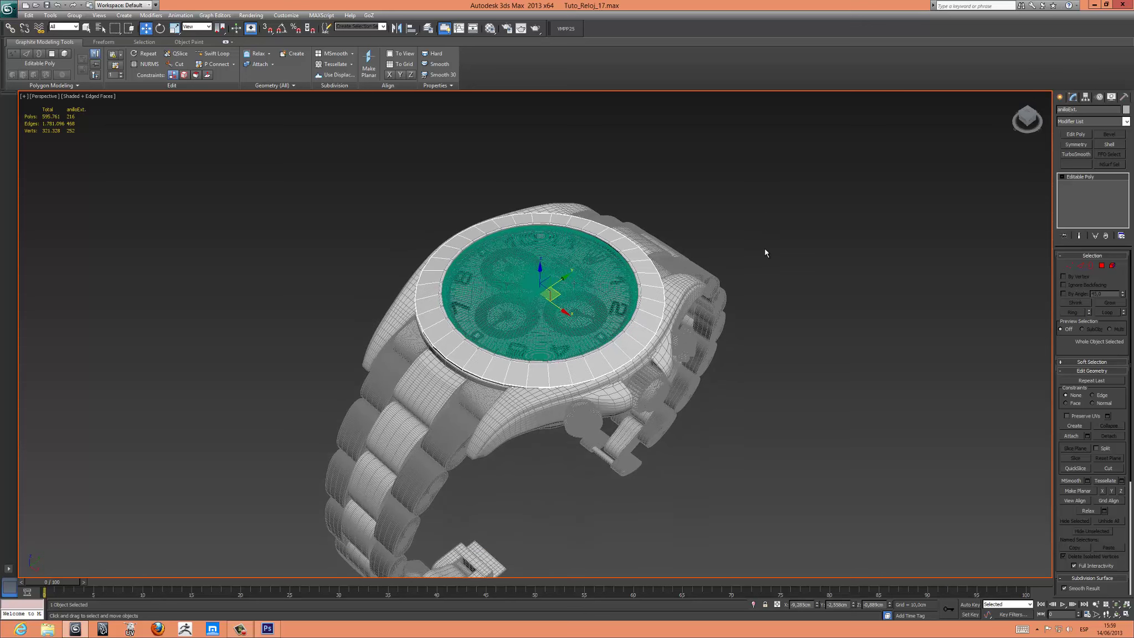
pyautogui.scroll(4, 765, 249)
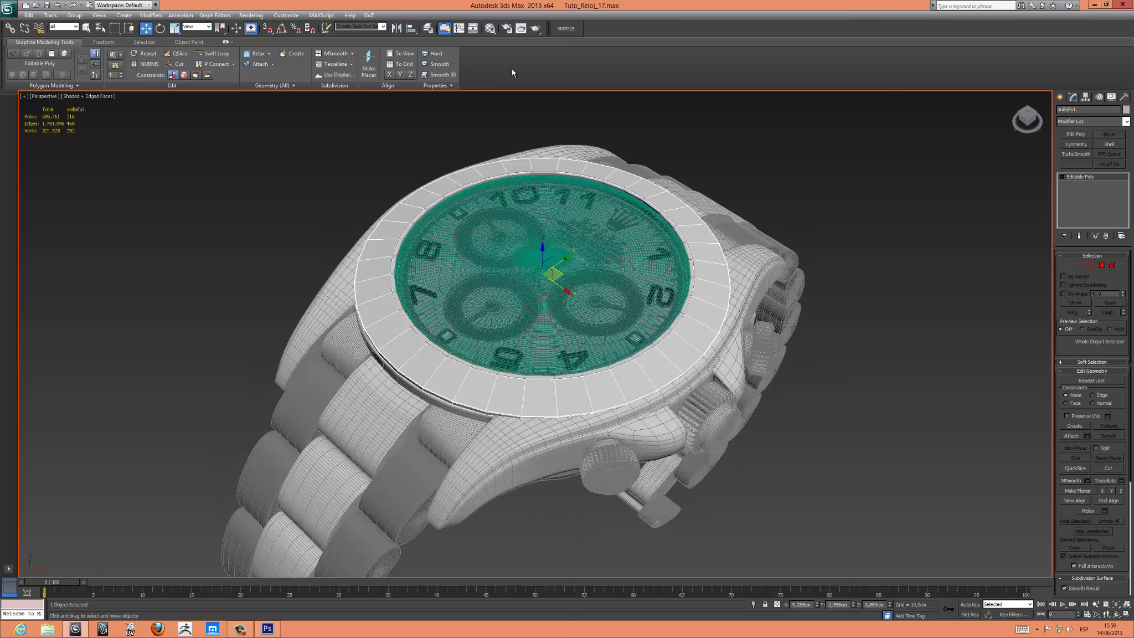
# - Open and close the Layer Manager, then deselect the bezel ring
pyautogui.click(428, 28)
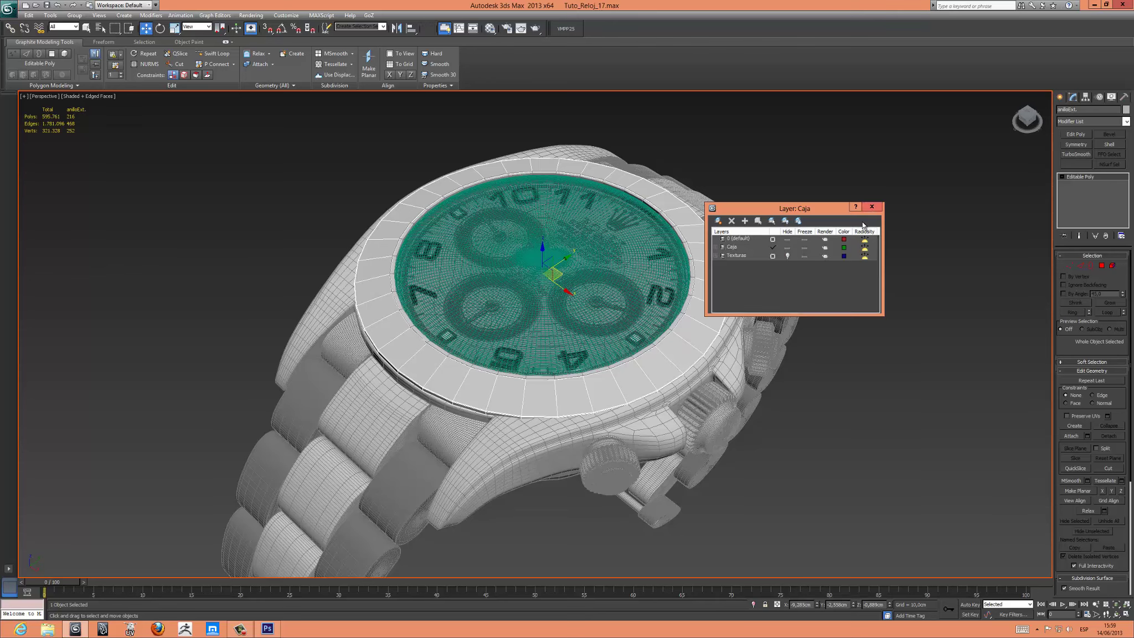
pyautogui.click(872, 207)
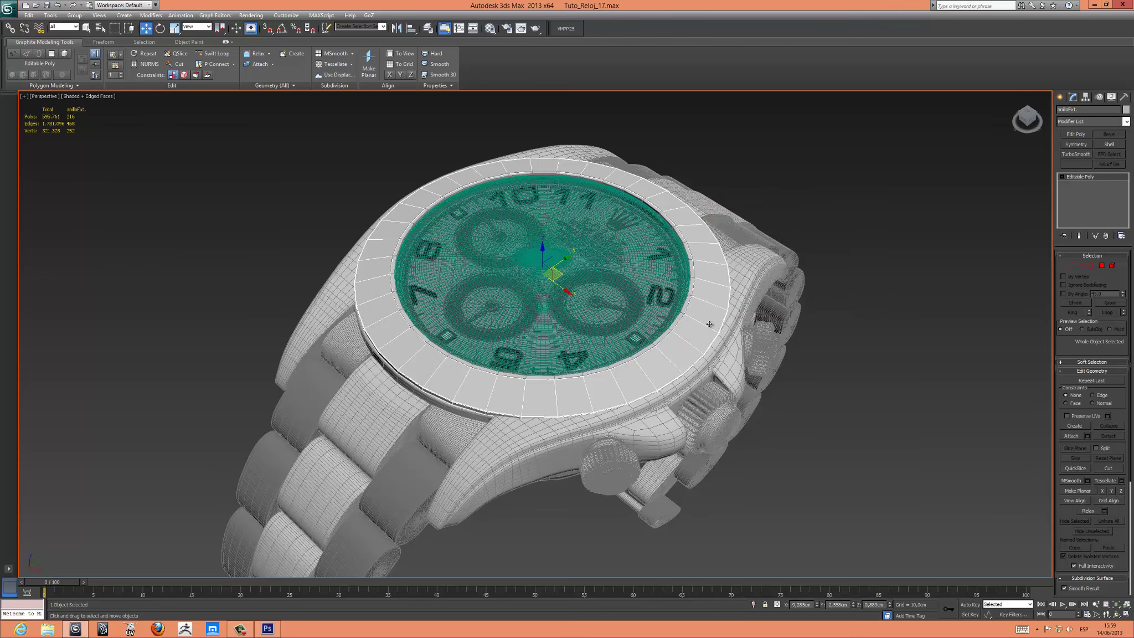
pyautogui.hotkey('ctrl', 'd')
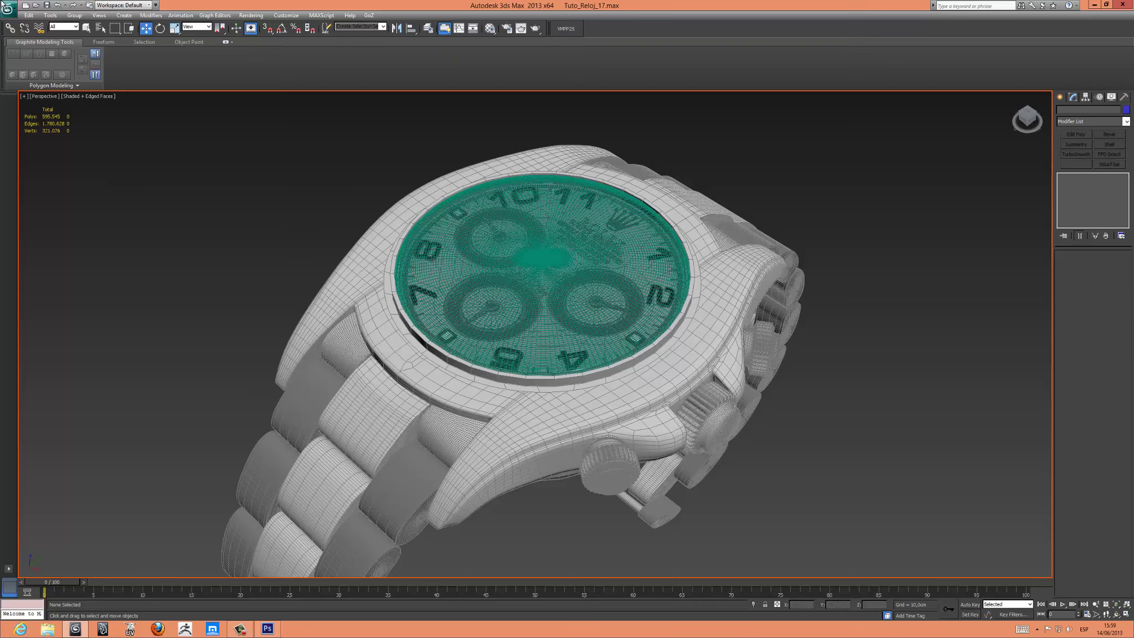
# - Import the Anillo_Ext.In.obj ring and frame it in the viewport
pyautogui.click(8, 9)
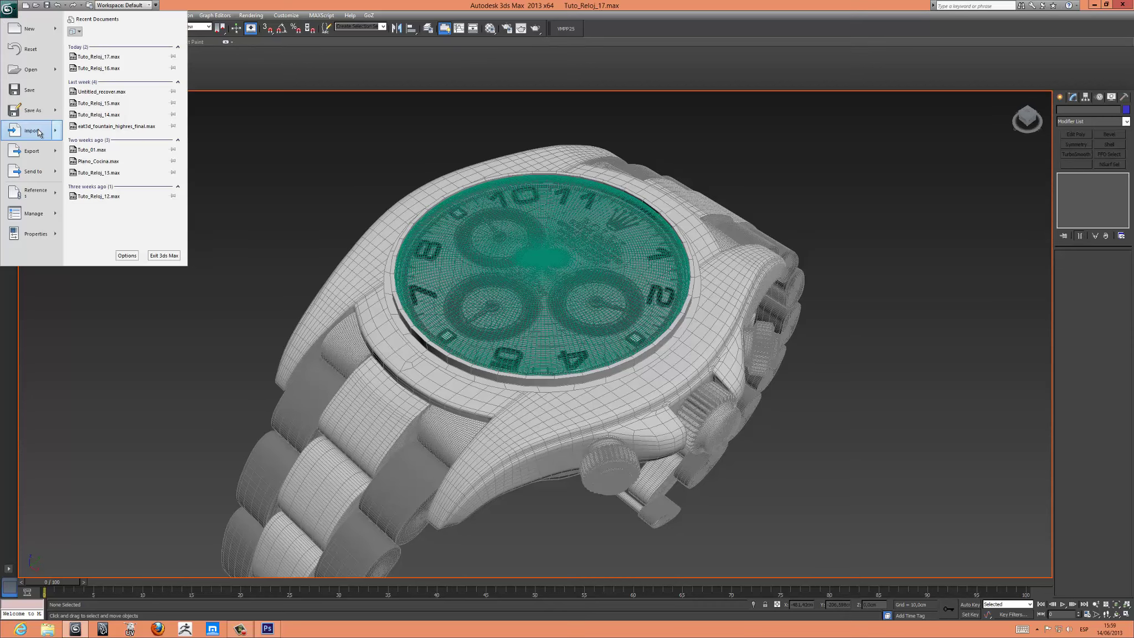
pyautogui.moveTo(31, 130)
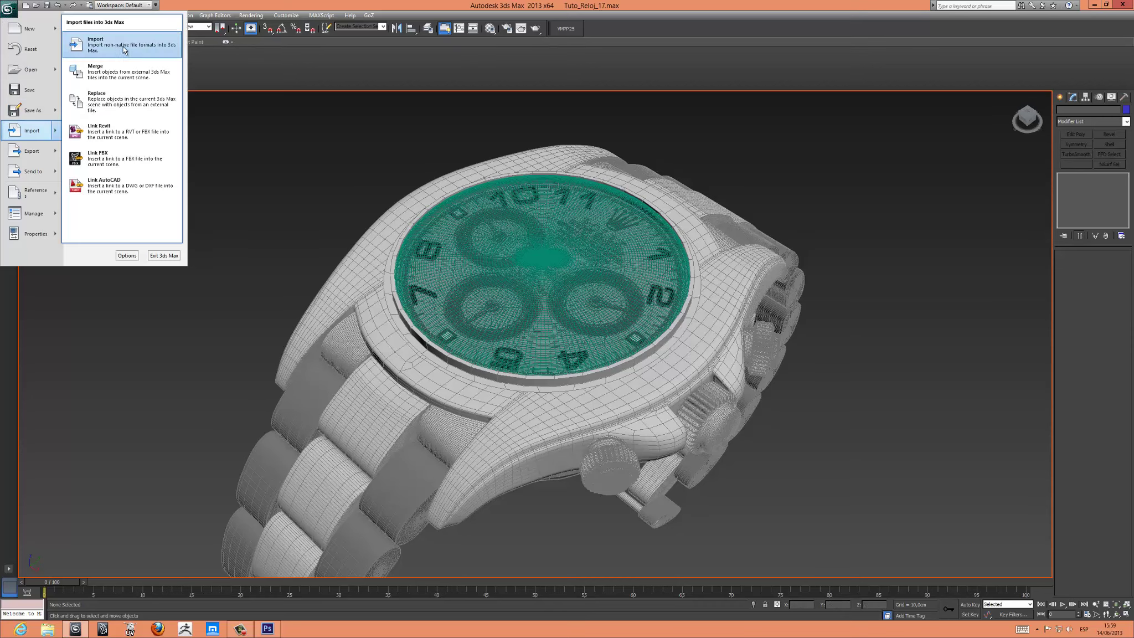
pyautogui.click(124, 50)
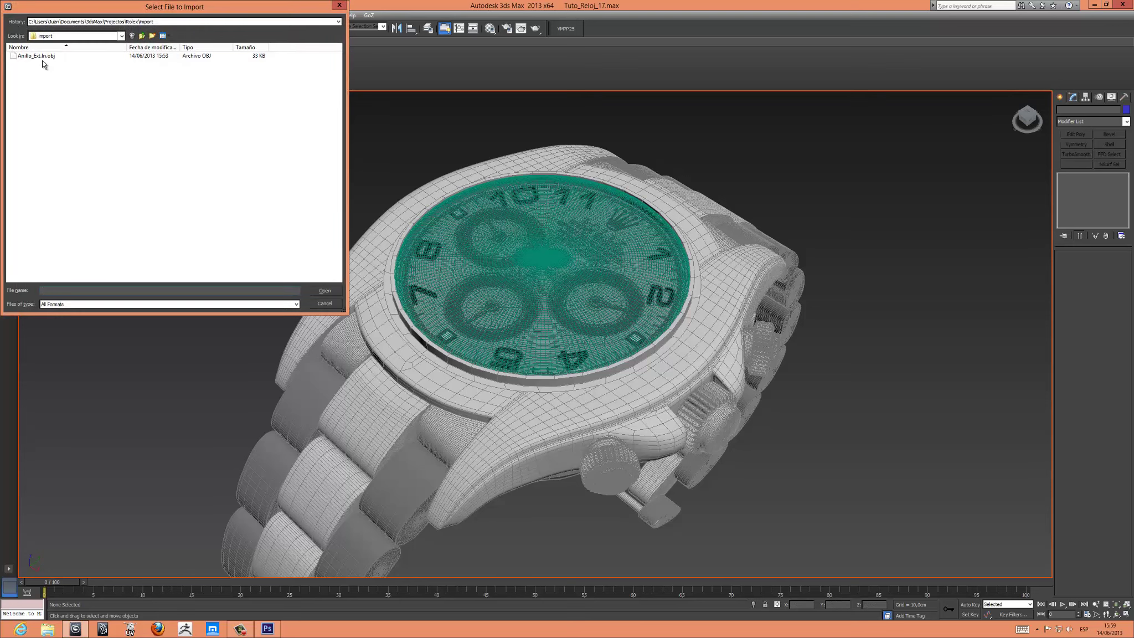
pyautogui.click(41, 55)
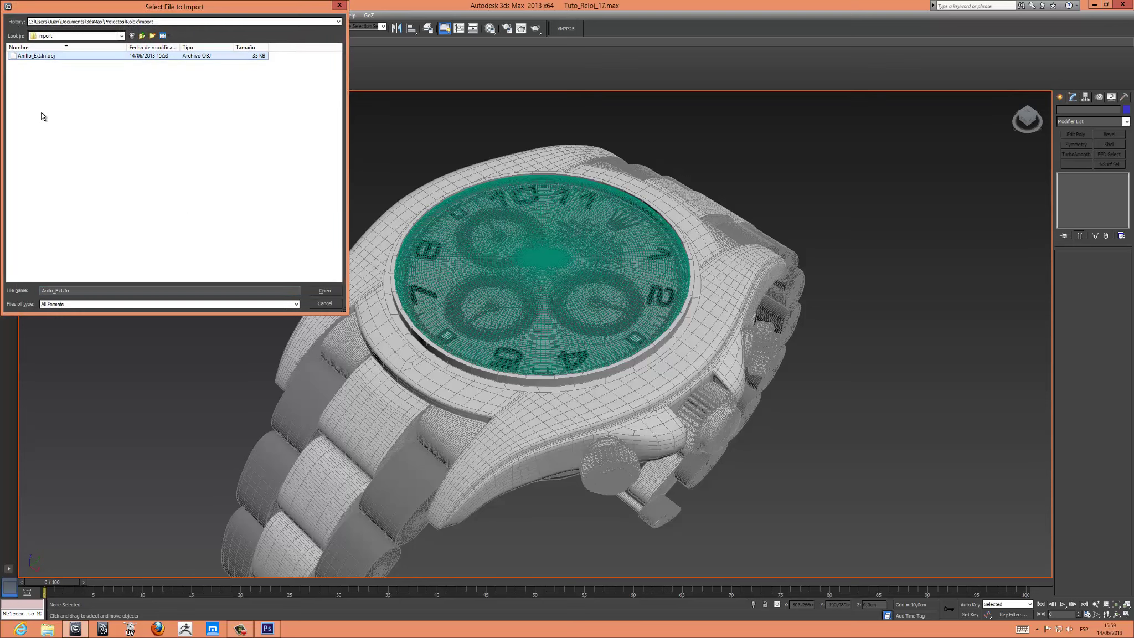
pyautogui.click(323, 291)
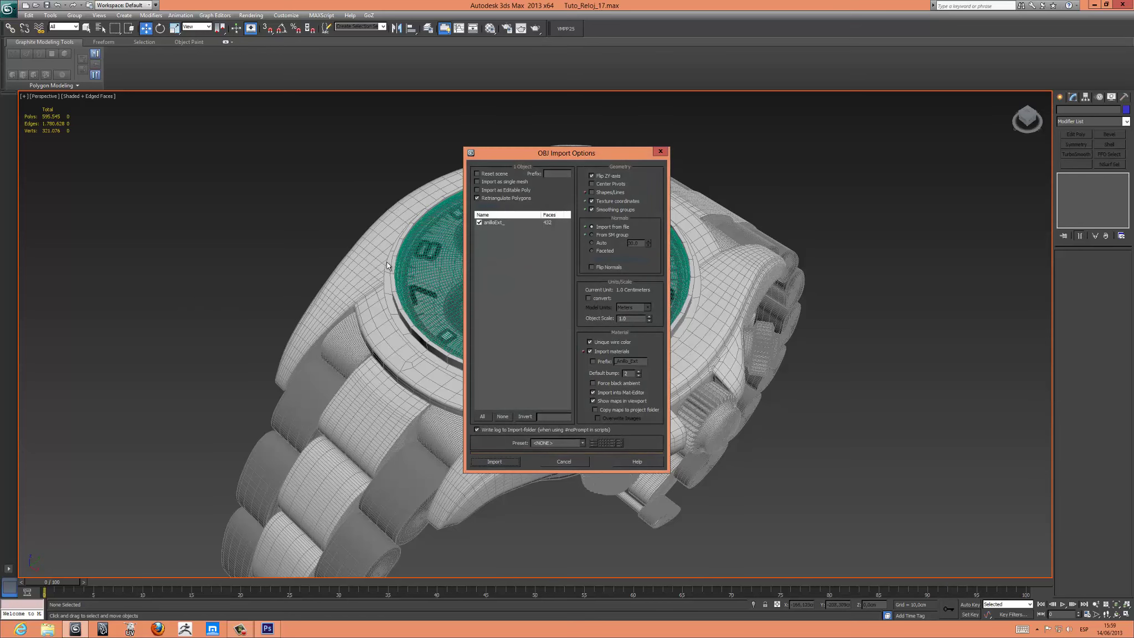
pyautogui.click(507, 461)
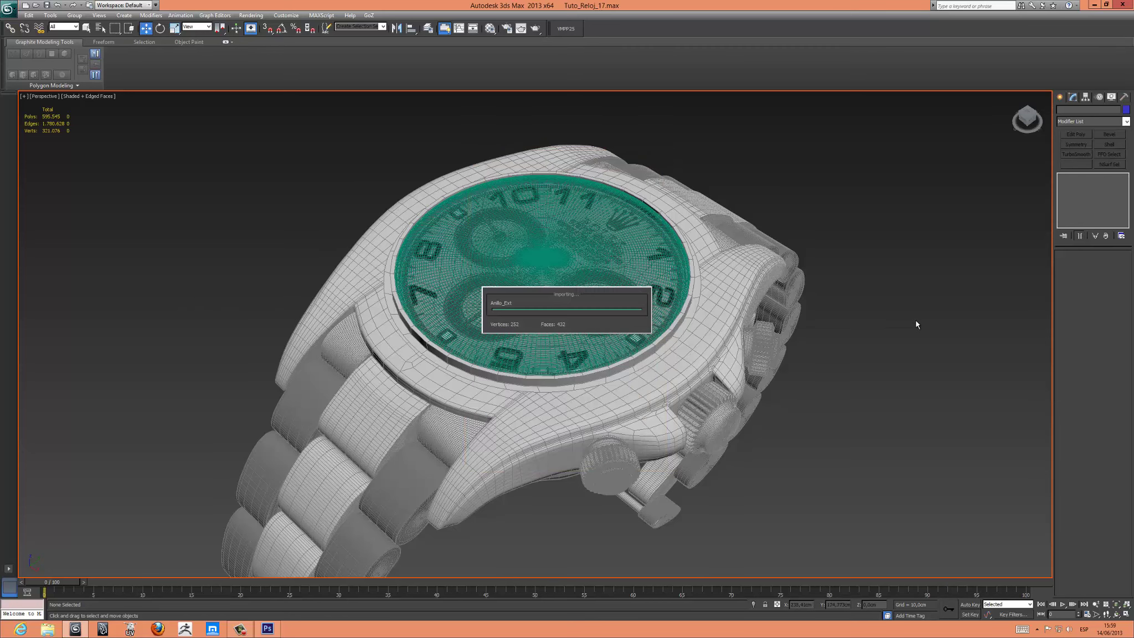
pyautogui.press('z')
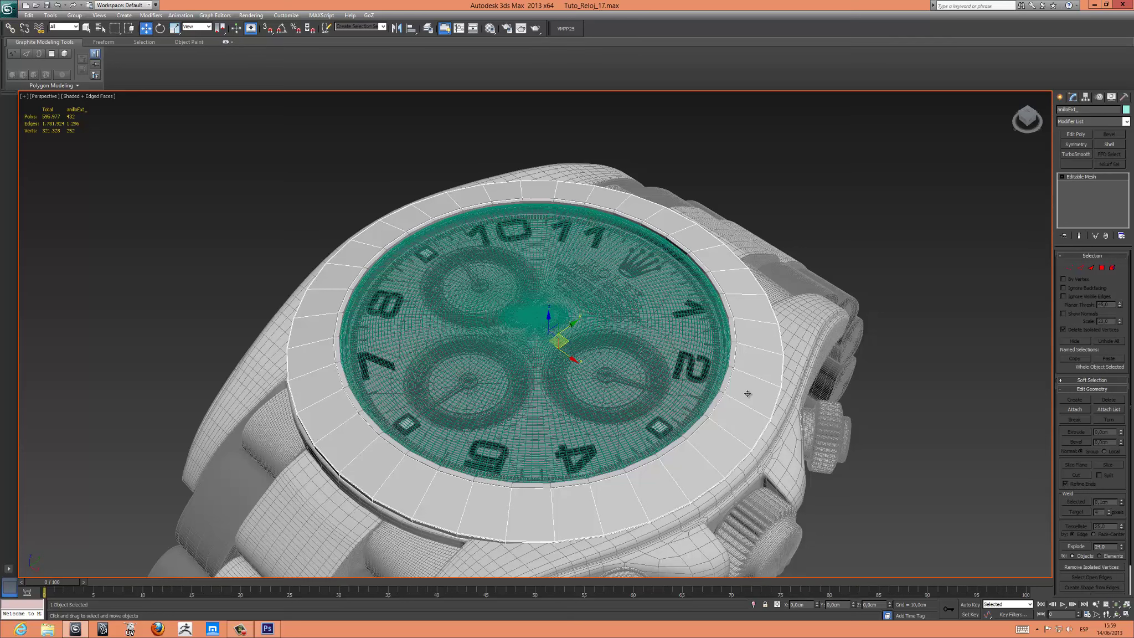
# - Convert the imported ring to an Editable Poly with a black object colour, then reselect it
pyautogui.rightClick(1100, 179)
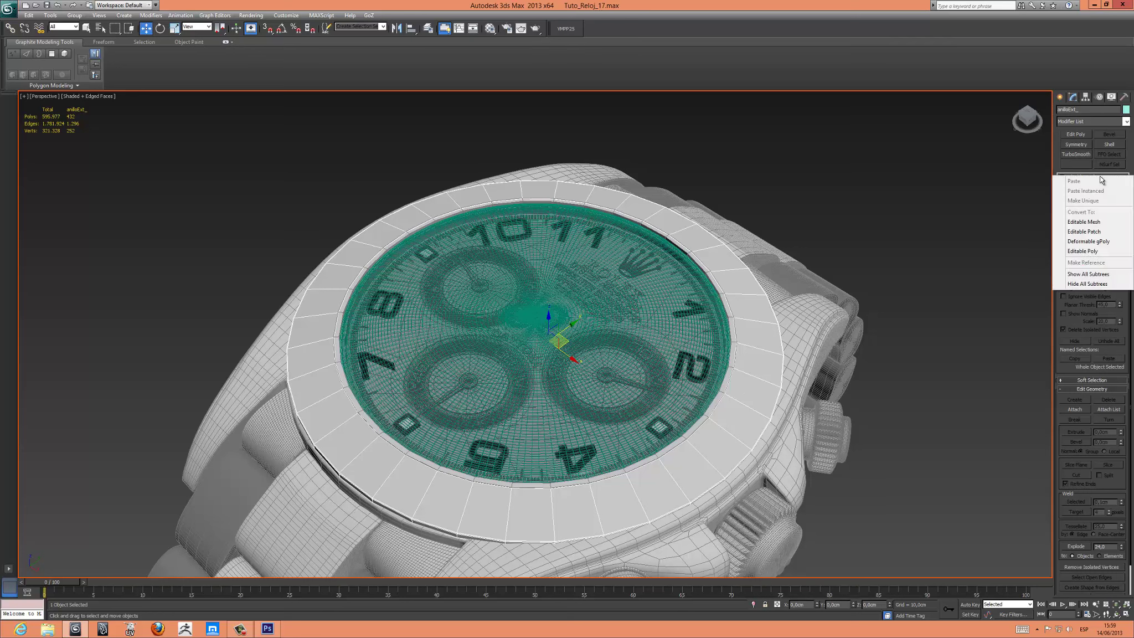
pyautogui.click(1090, 252)
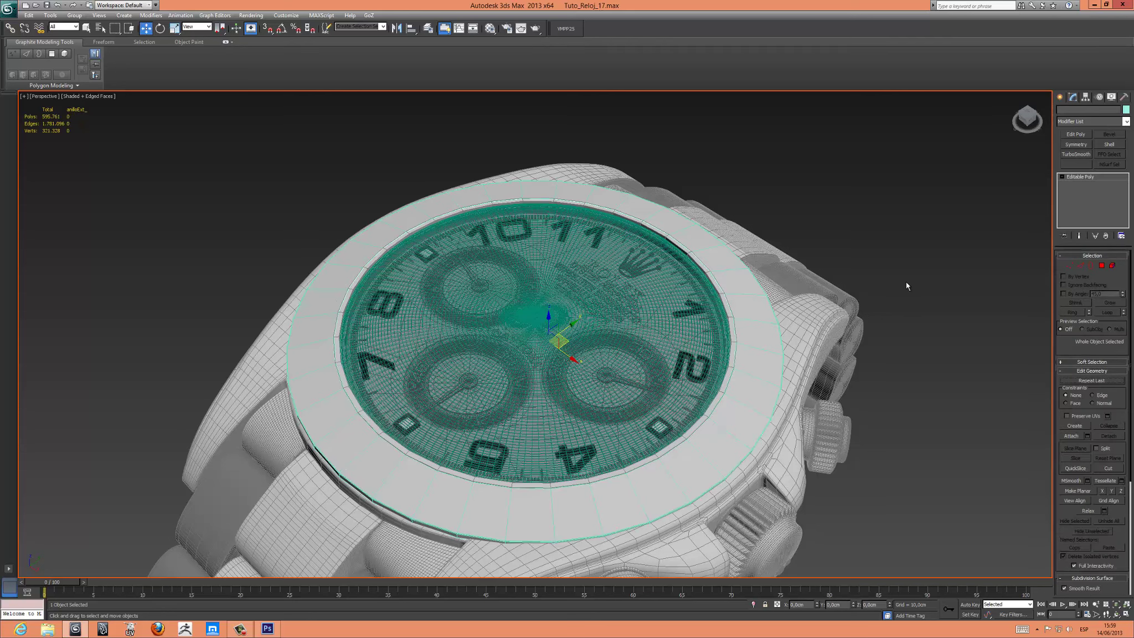
pyautogui.click(1126, 109)
pyautogui.click(634, 343)
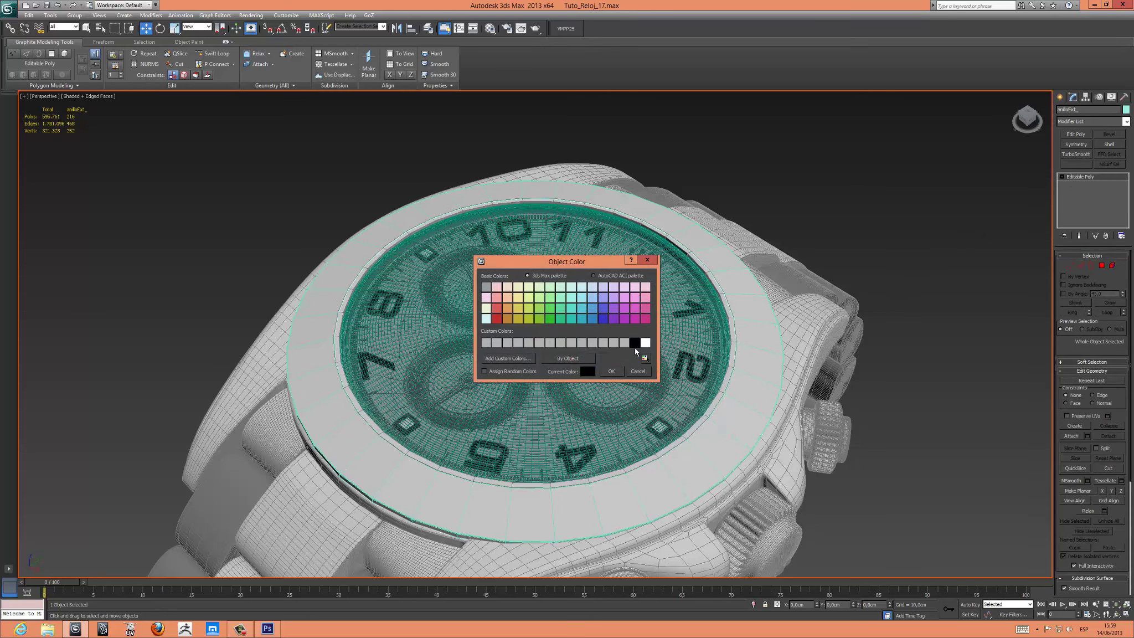
pyautogui.click(616, 374)
pyautogui.click(921, 258)
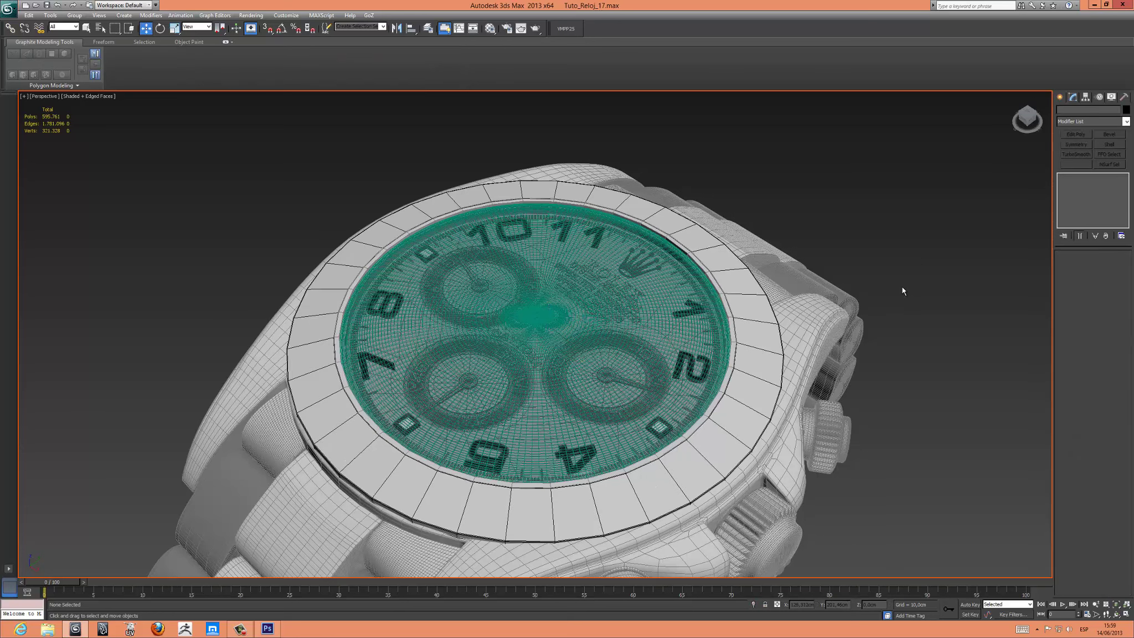
pyautogui.click(760, 335)
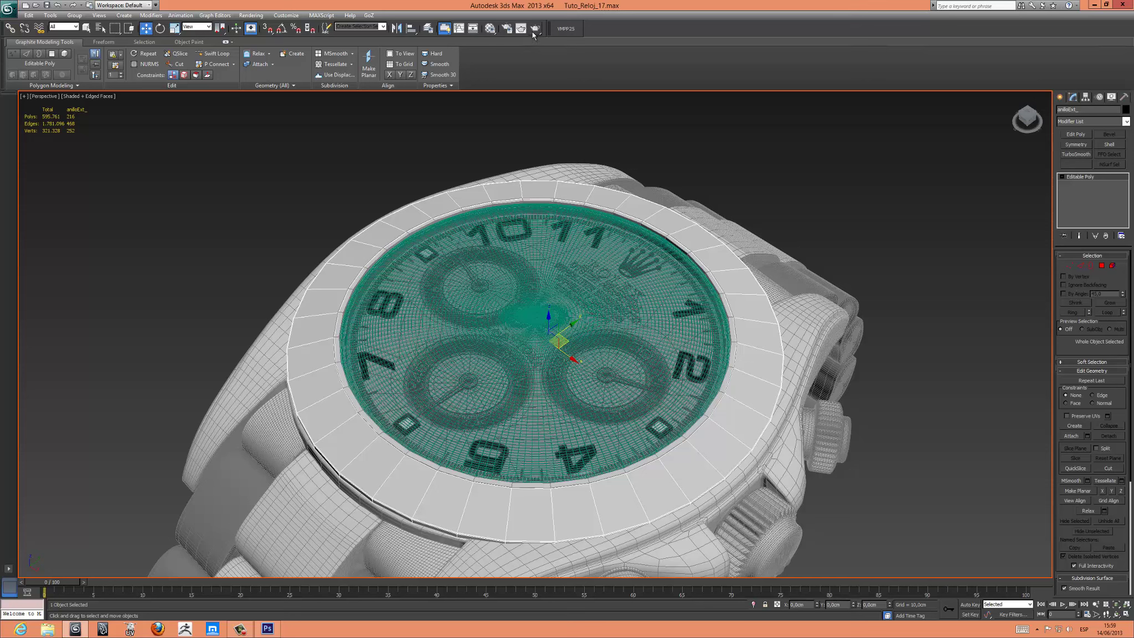
# - Take an unused sample slot in the Material Editor and name it AnilloExt
pyautogui.click(490, 29)
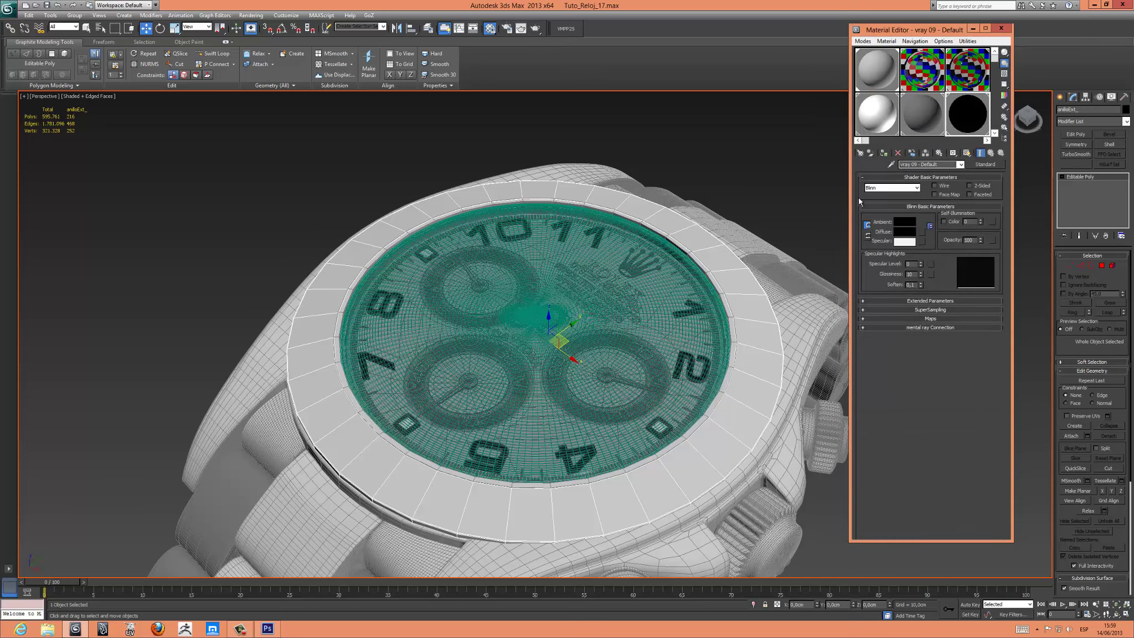
pyautogui.click(995, 134)
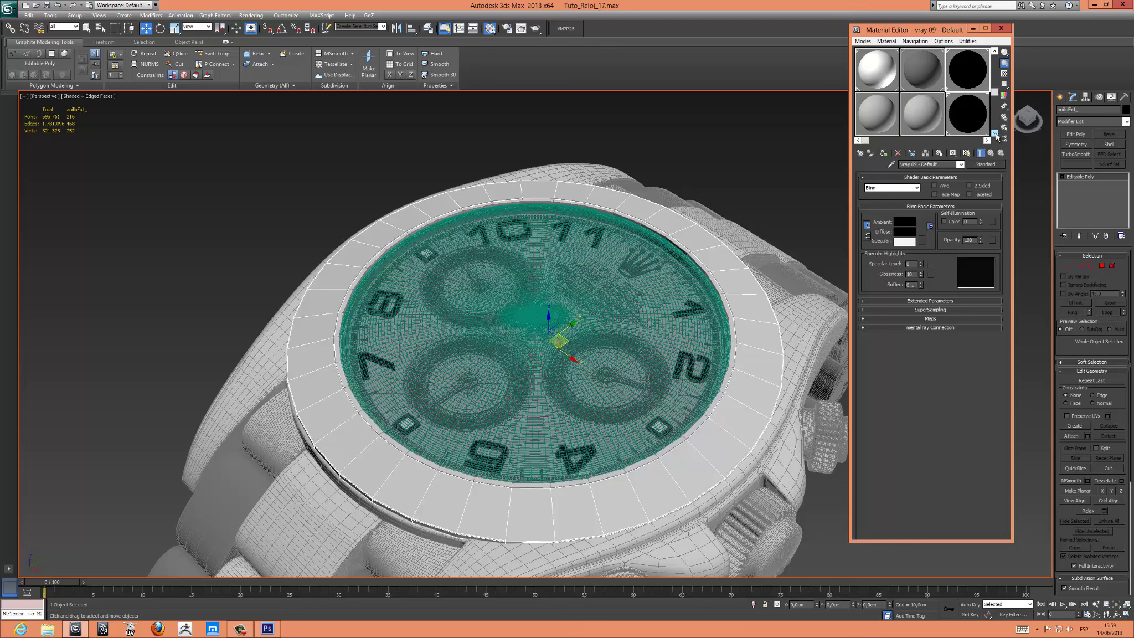
pyautogui.click(873, 126)
pyautogui.moveTo(941, 164); pyautogui.dragTo(883, 163)
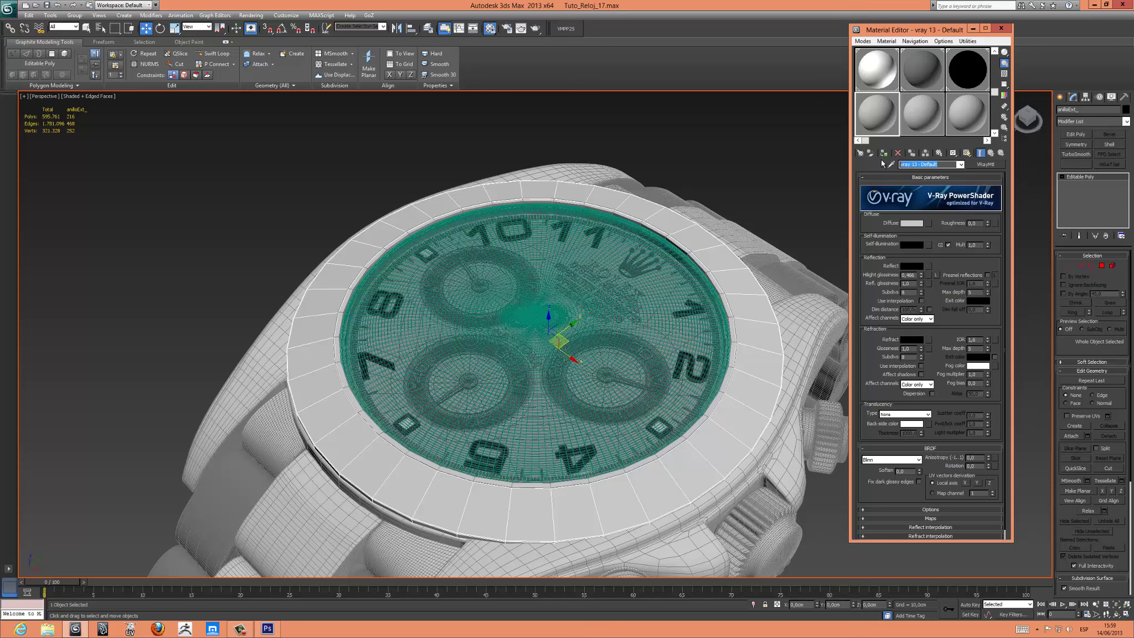
pyautogui.write('An')
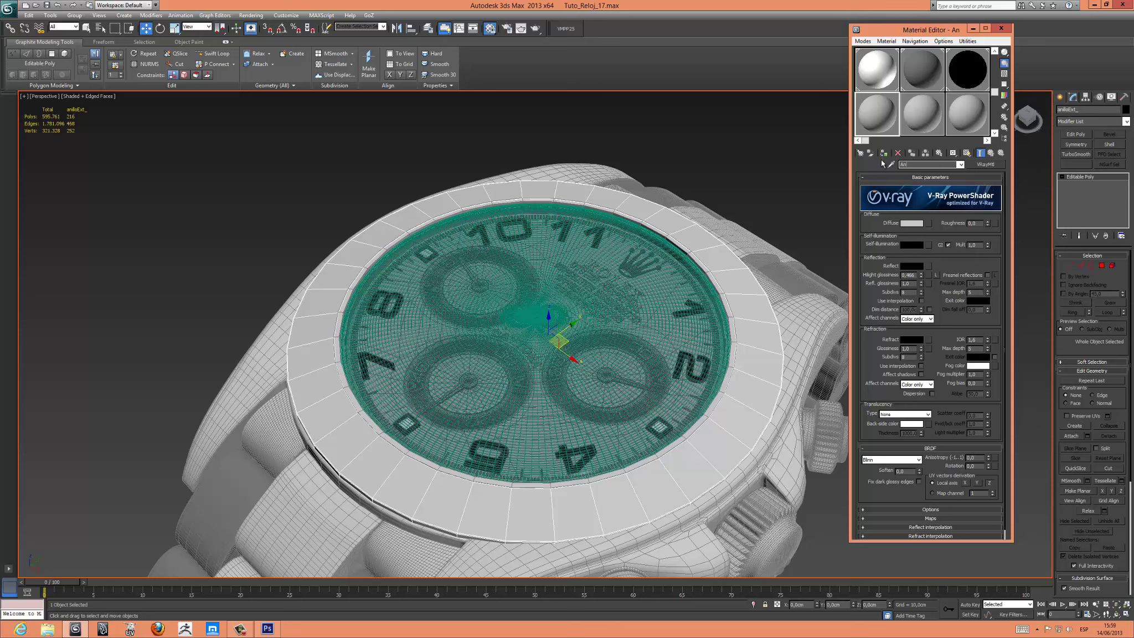
pyautogui.write('illo')
pyautogui.write('Ext.')
# - Expand the Maps rollout and pick a map for the Opacity channel
pyautogui.scroll(-1, 943, 323)
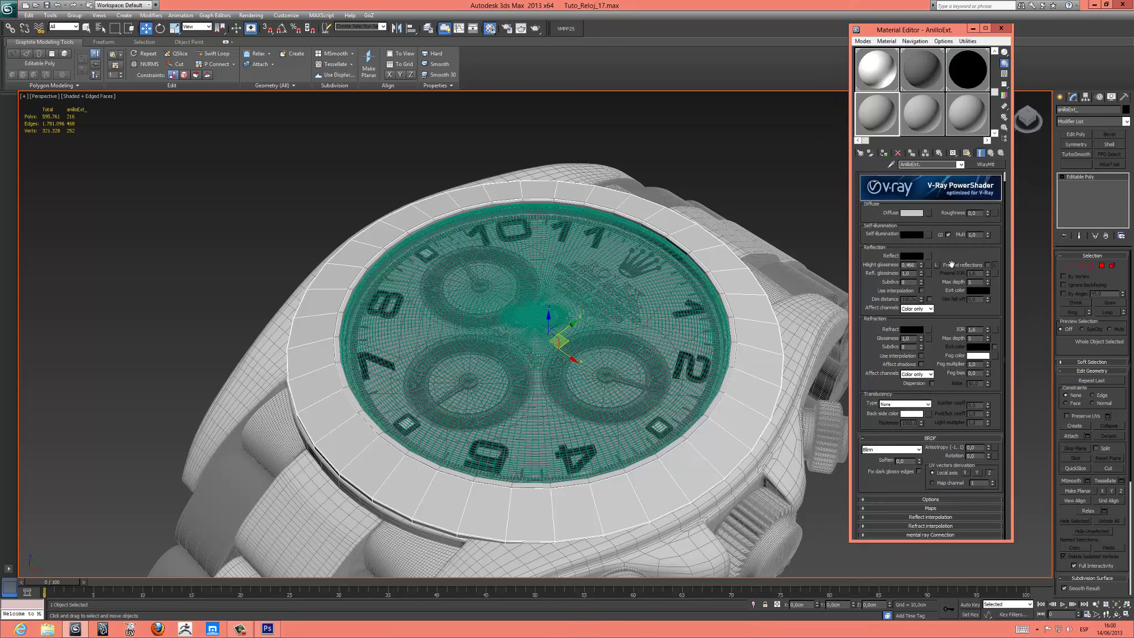
pyautogui.click(936, 509)
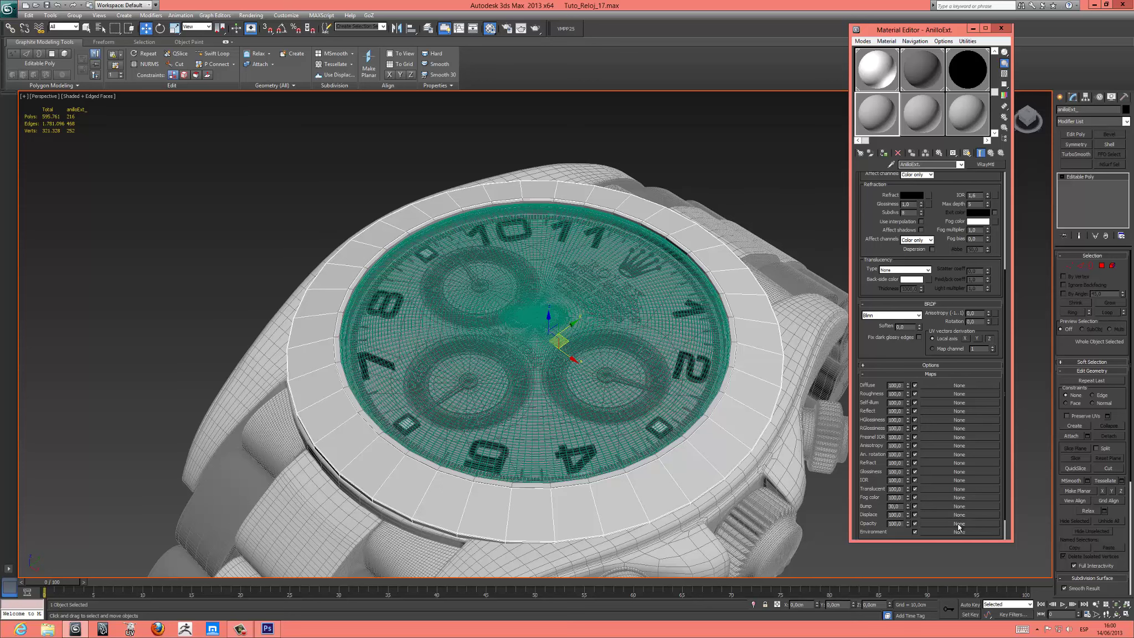
pyautogui.click(961, 523)
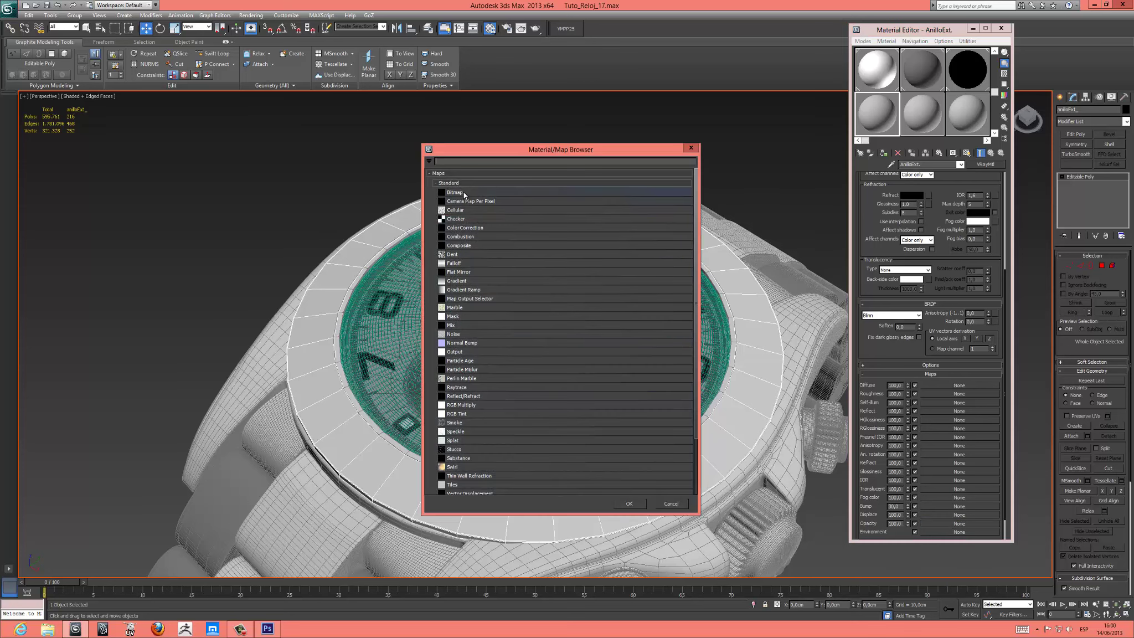
# - Load Rolex/Imagenes/Numeros_Ext_Opacity.png as a Bitmap opacity map and show it shaded in the viewport
pyautogui.doubleClick(465, 194)
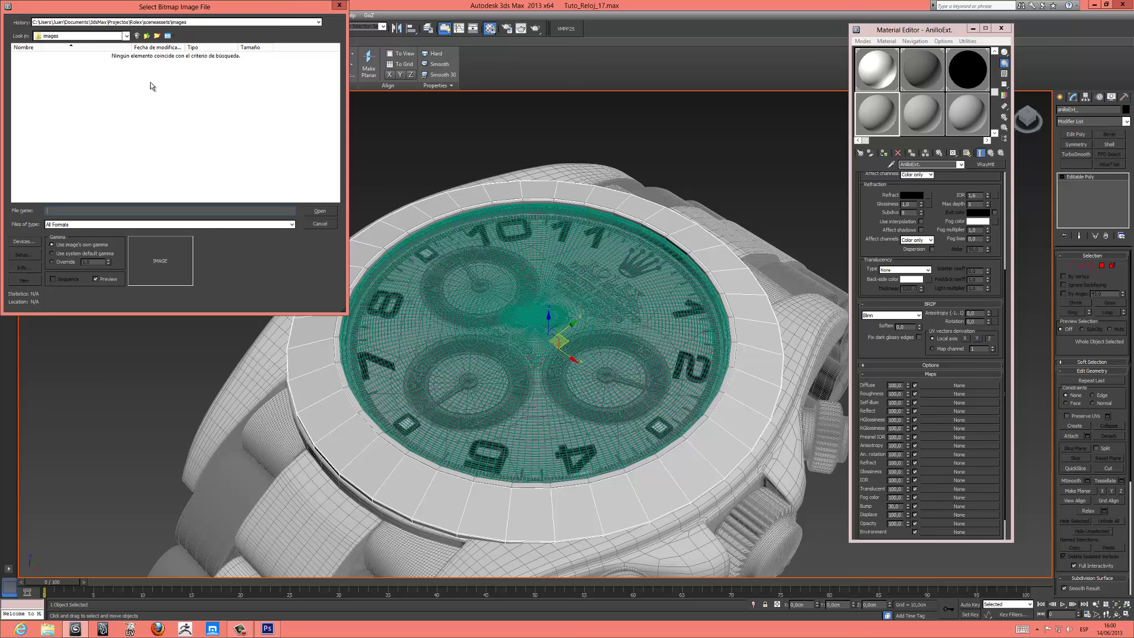
pyautogui.click(126, 36)
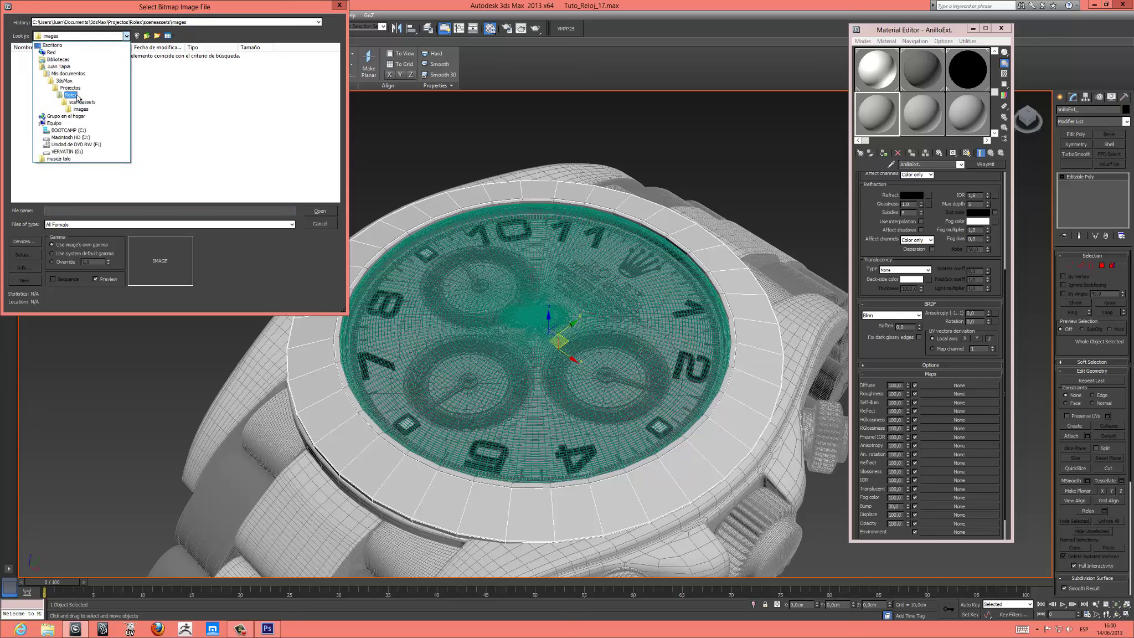
pyautogui.click(71, 94)
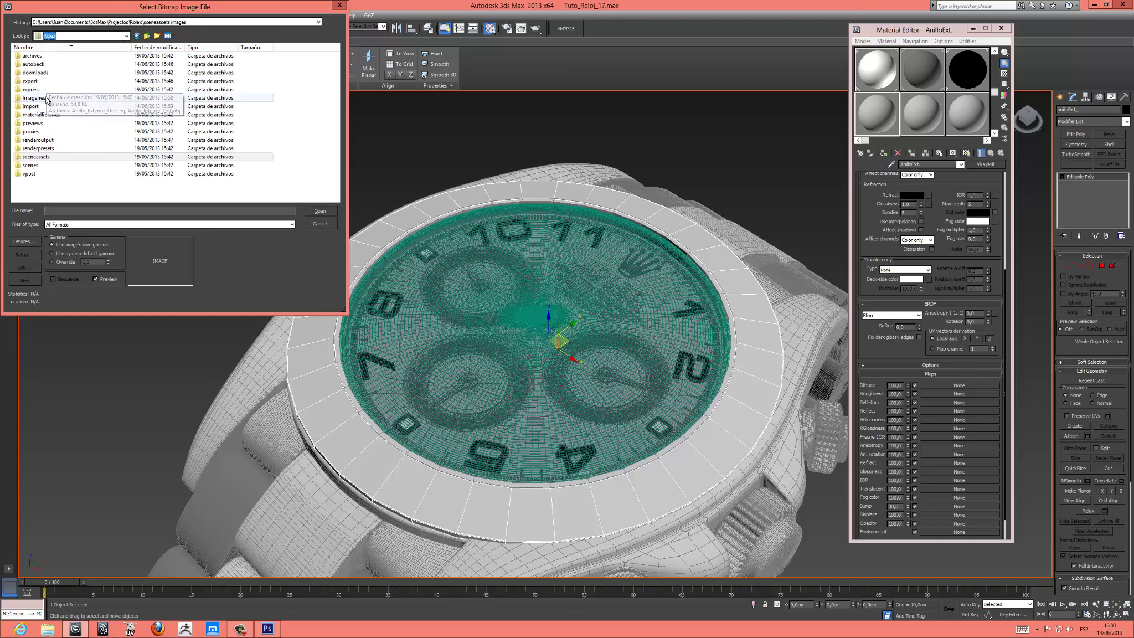
pyautogui.doubleClick(34, 98)
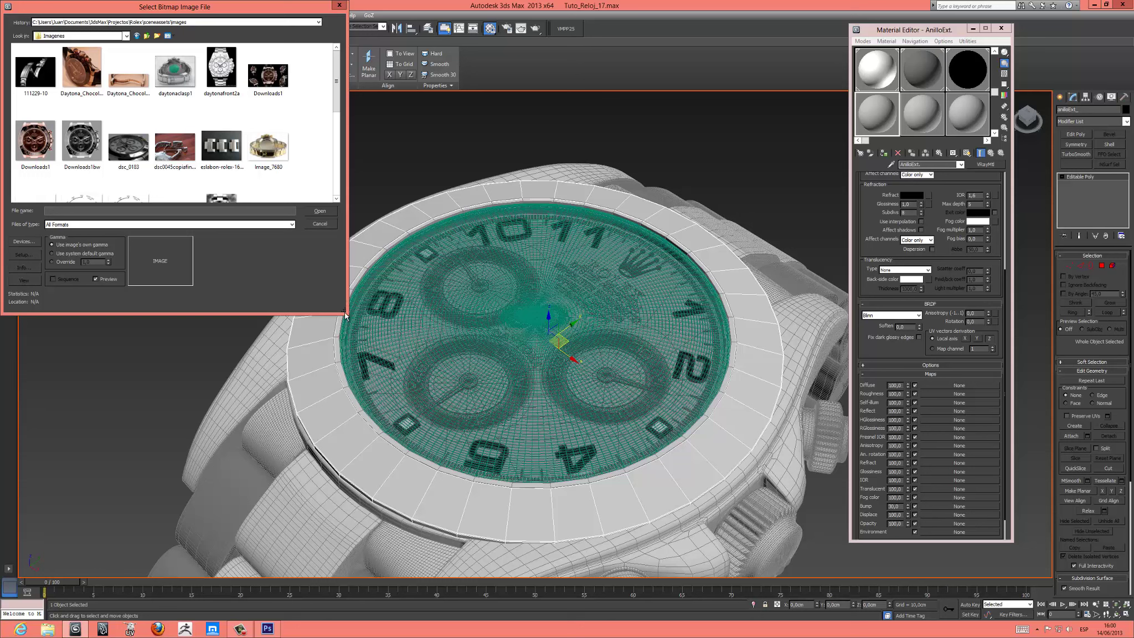
pyautogui.moveTo(345, 314); pyautogui.dragTo(414, 393)
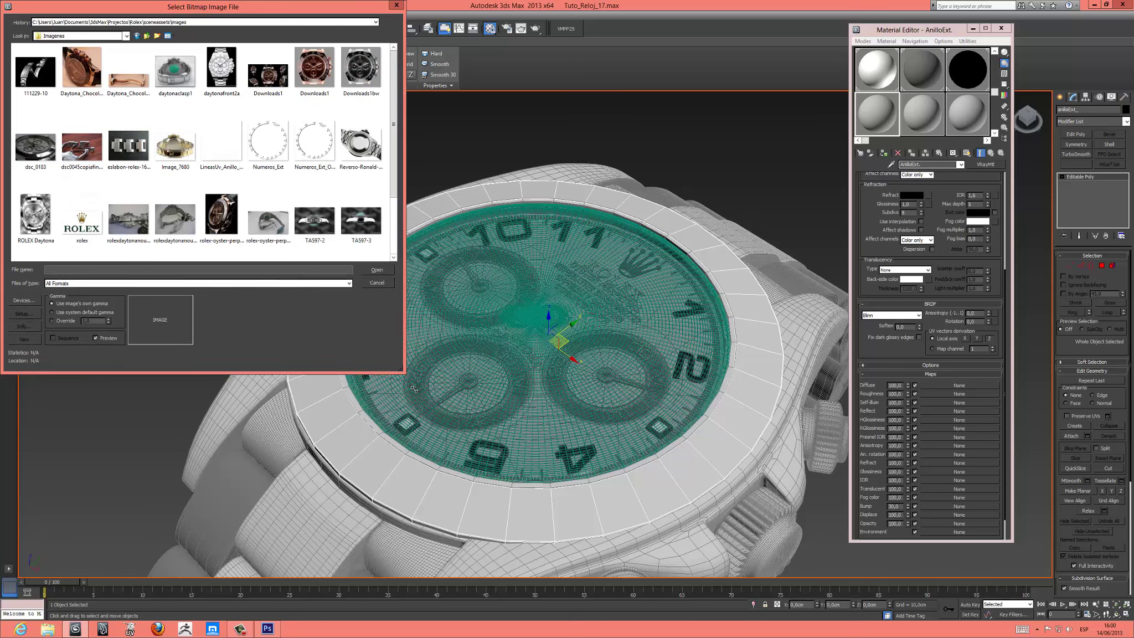
pyautogui.click(315, 158)
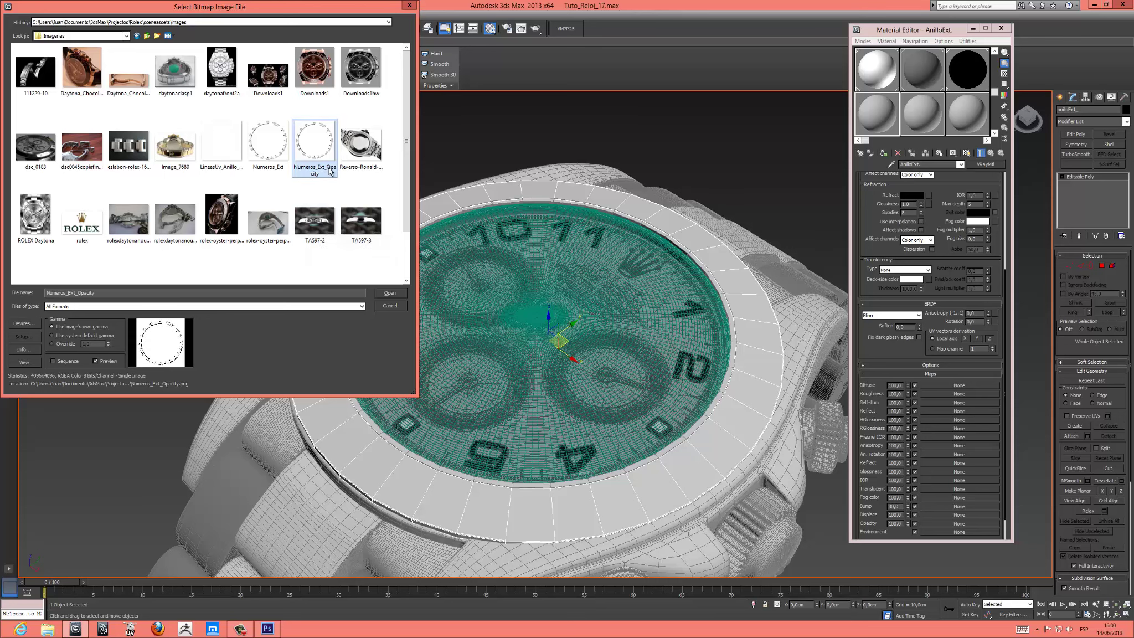
pyautogui.click(389, 293)
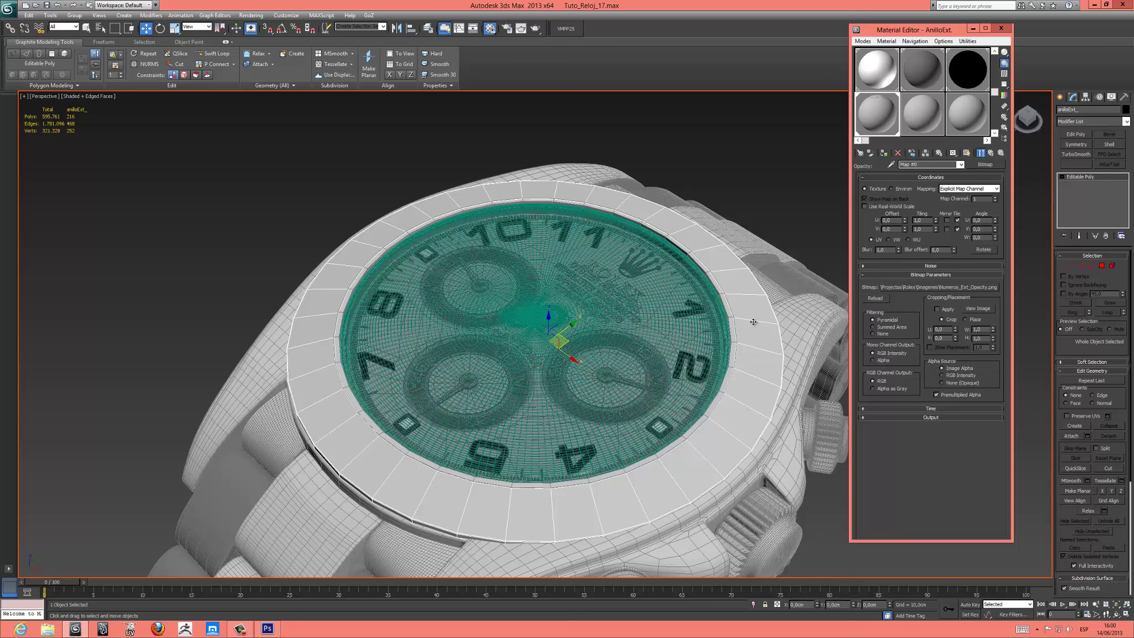
pyautogui.click(966, 153)
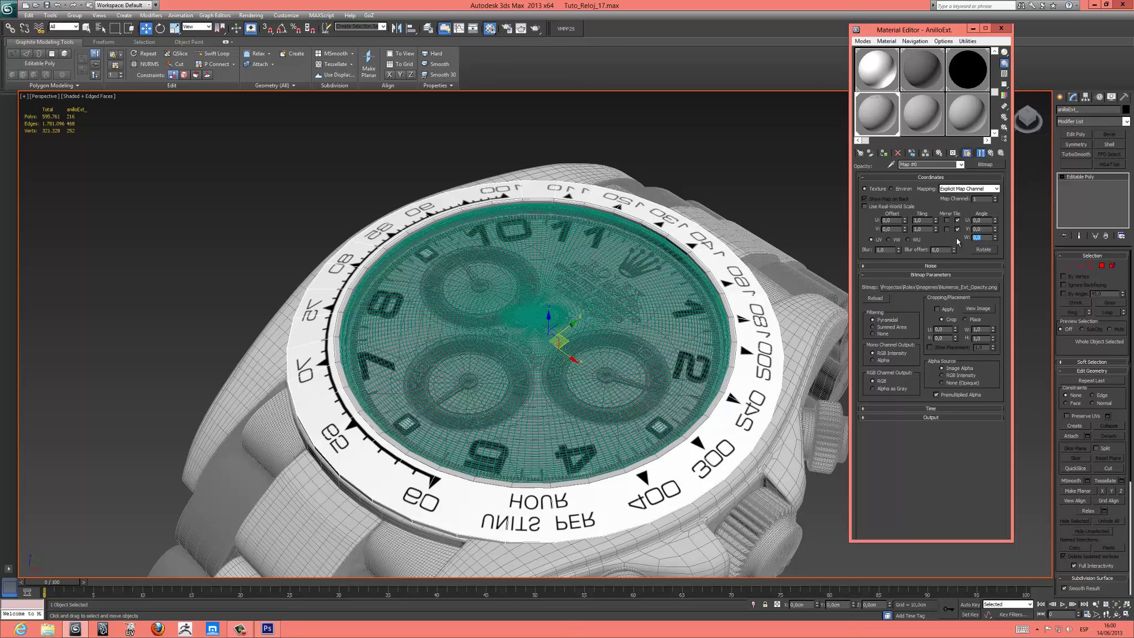
pyautogui.write('180')
# - Set the opacity bitmap's W and V angles to 180 degrees
pyautogui.press('Return')
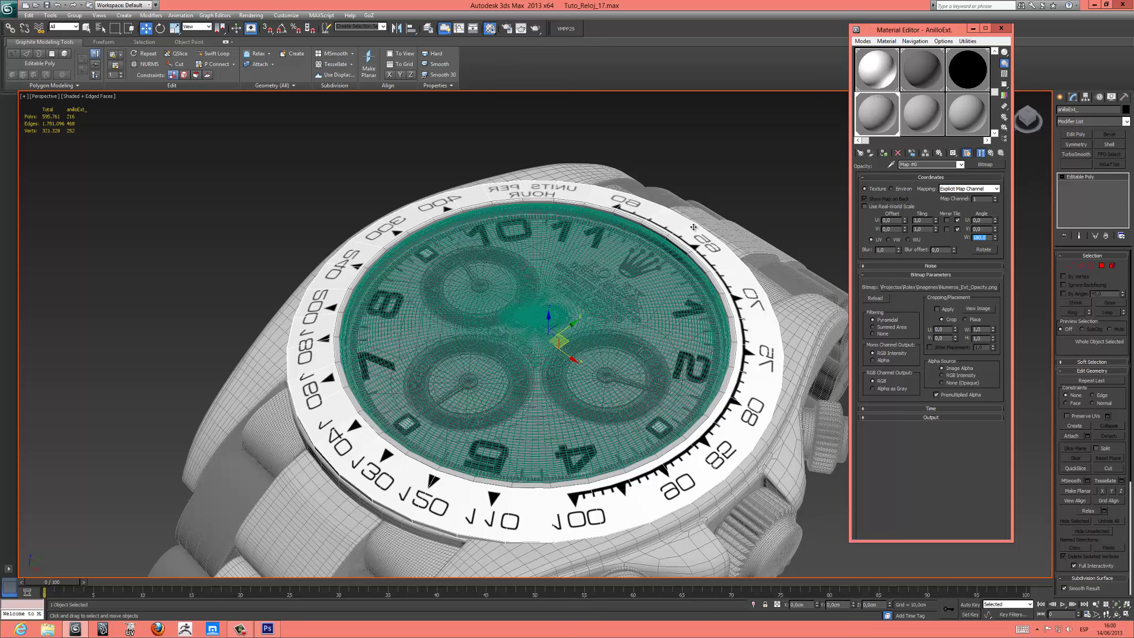
pyautogui.click(984, 228)
pyautogui.press('Return')
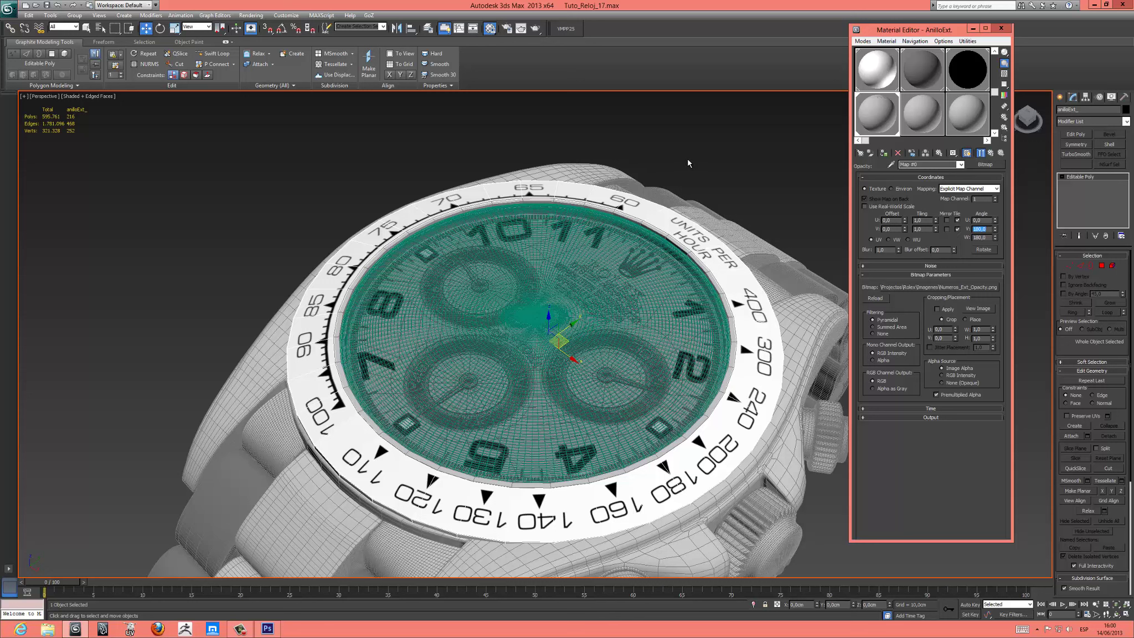
# - Switch to a maximized Top view centred on the watch face
pyautogui.click(400, 165)
pyautogui.hotkey('alt', 'w')
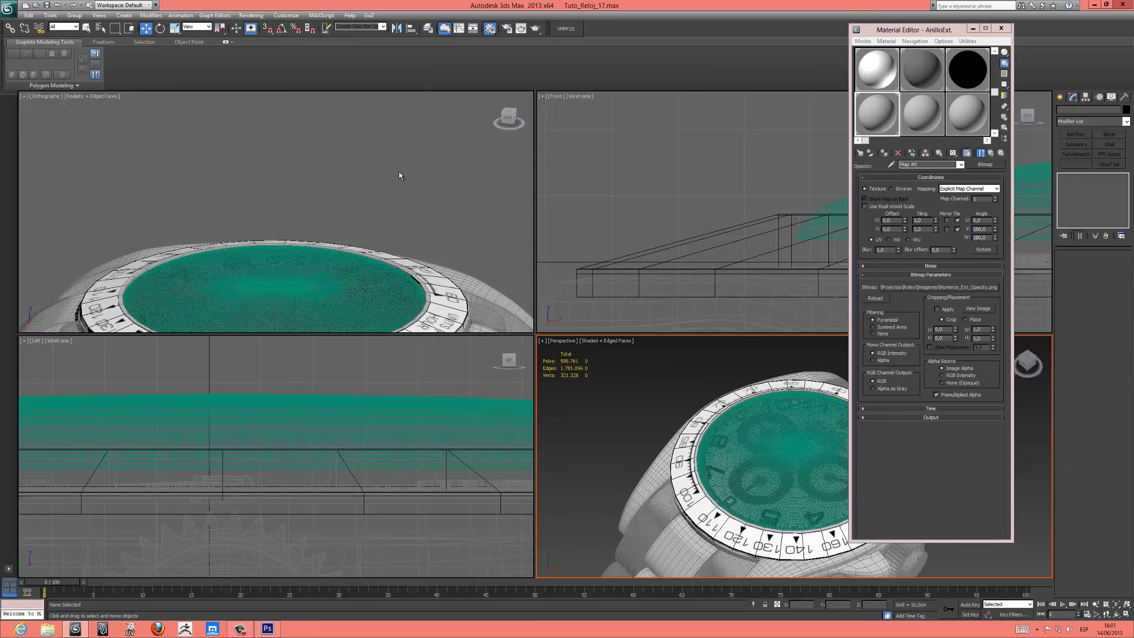
pyautogui.click(399, 175)
pyautogui.hotkey('alt', 'w')
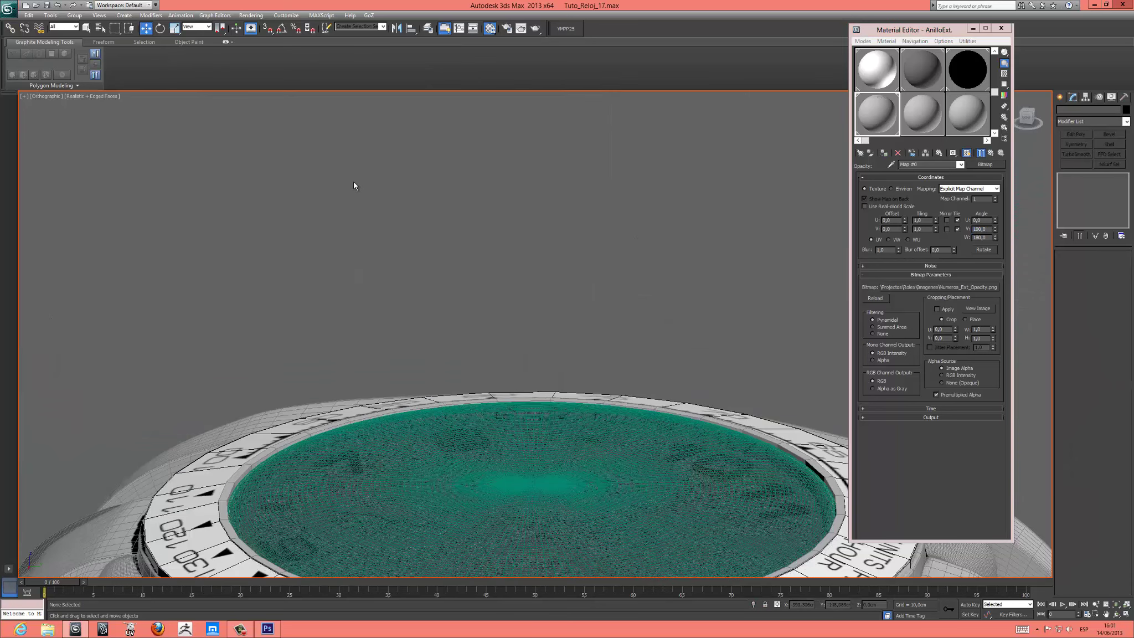
pyautogui.press('t')
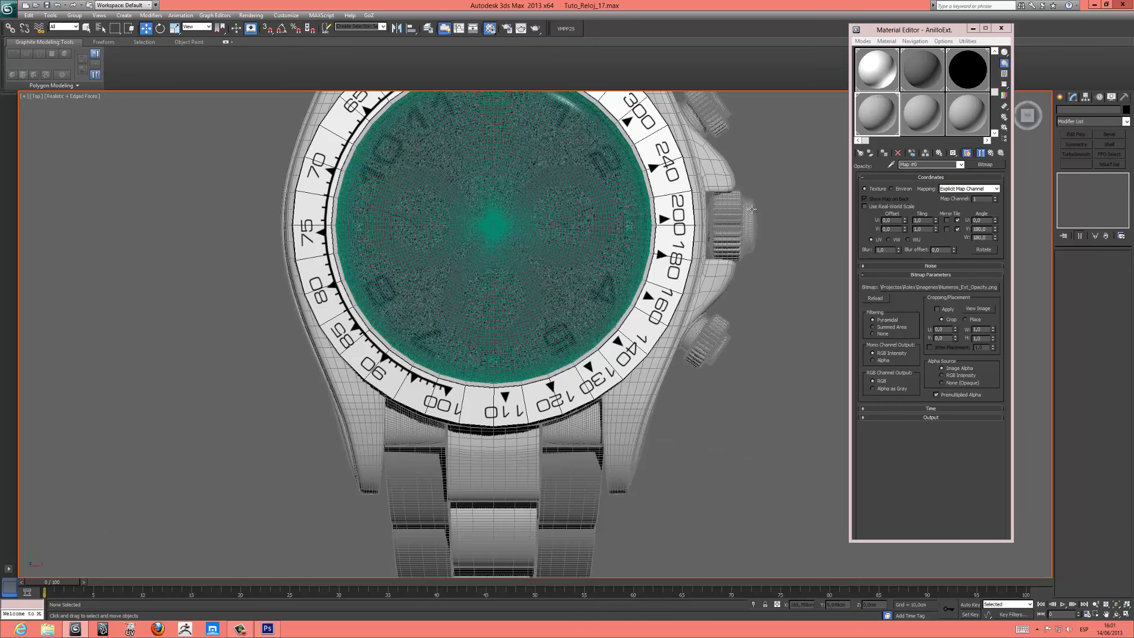
pyautogui.moveTo(770, 223); pyautogui.dragTo(770, 291, button='middle')
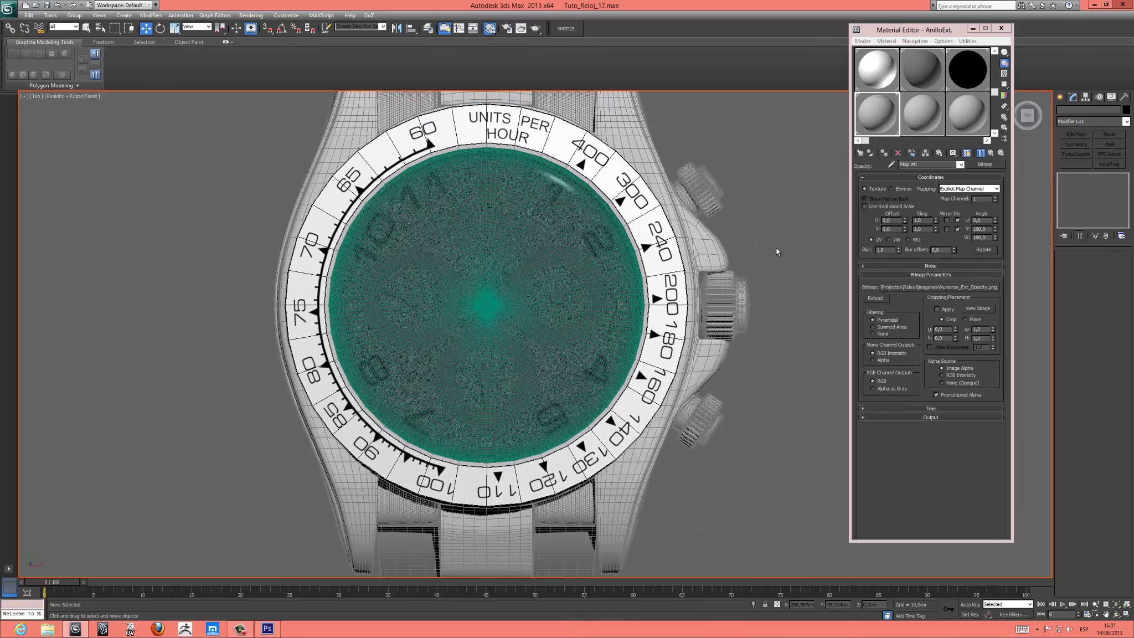
# - Adjust the bitmap W angle to about 199 so 60 sits at the top, then close the Material Editor
pyautogui.click(995, 237)
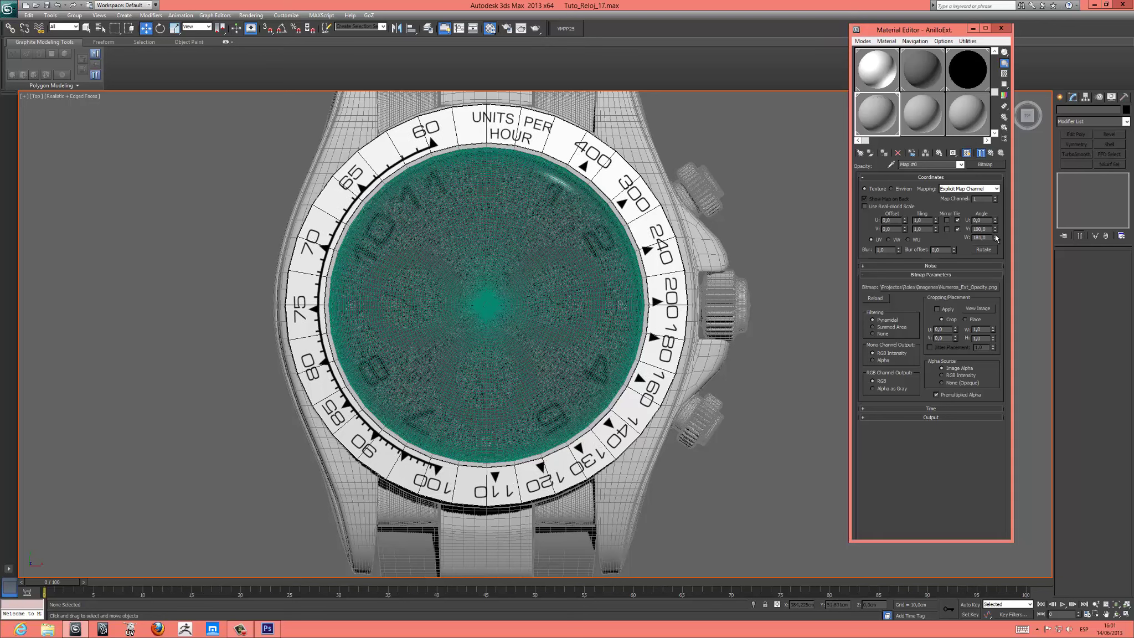
pyautogui.moveTo(995, 217); pyautogui.dragTo(995, 226)
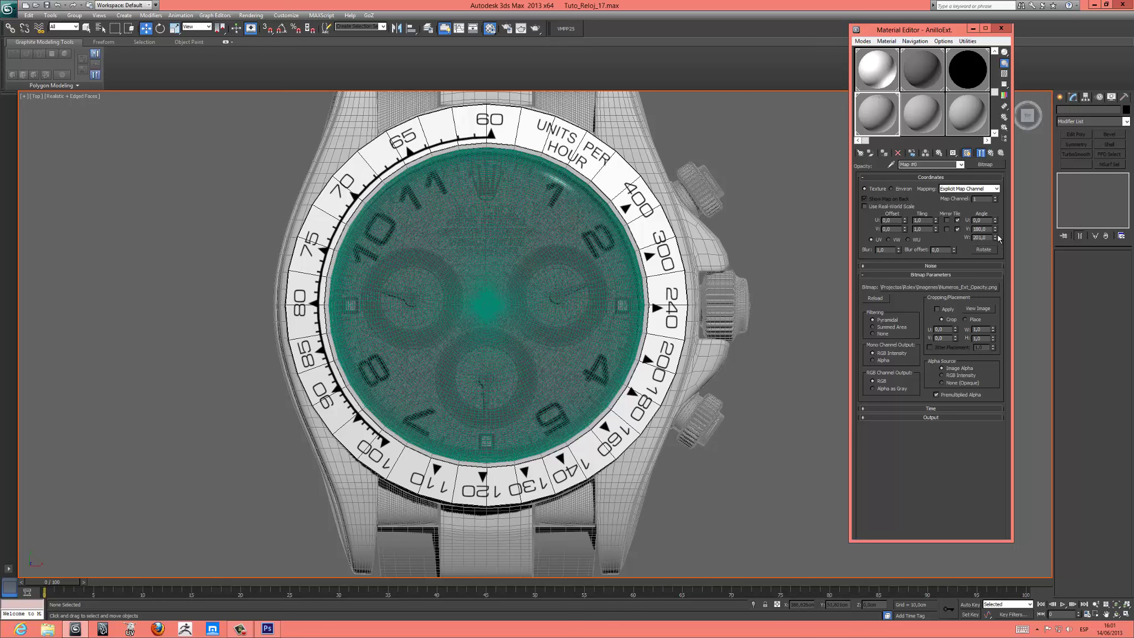
pyautogui.moveTo(996, 239); pyautogui.dragTo(996, 241)
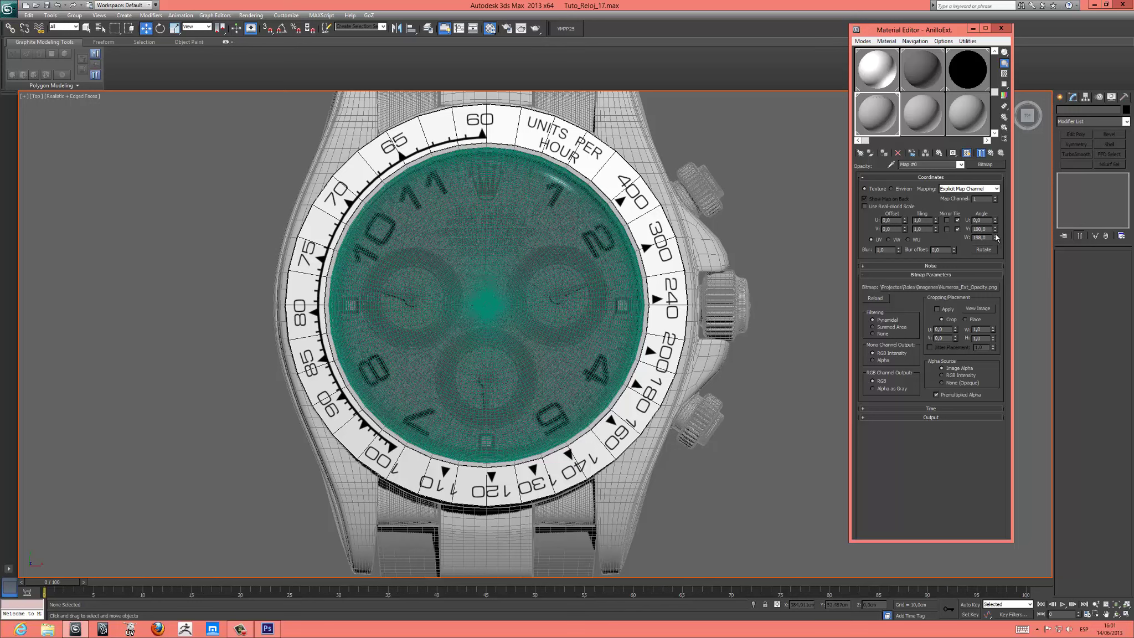
pyautogui.click(996, 237)
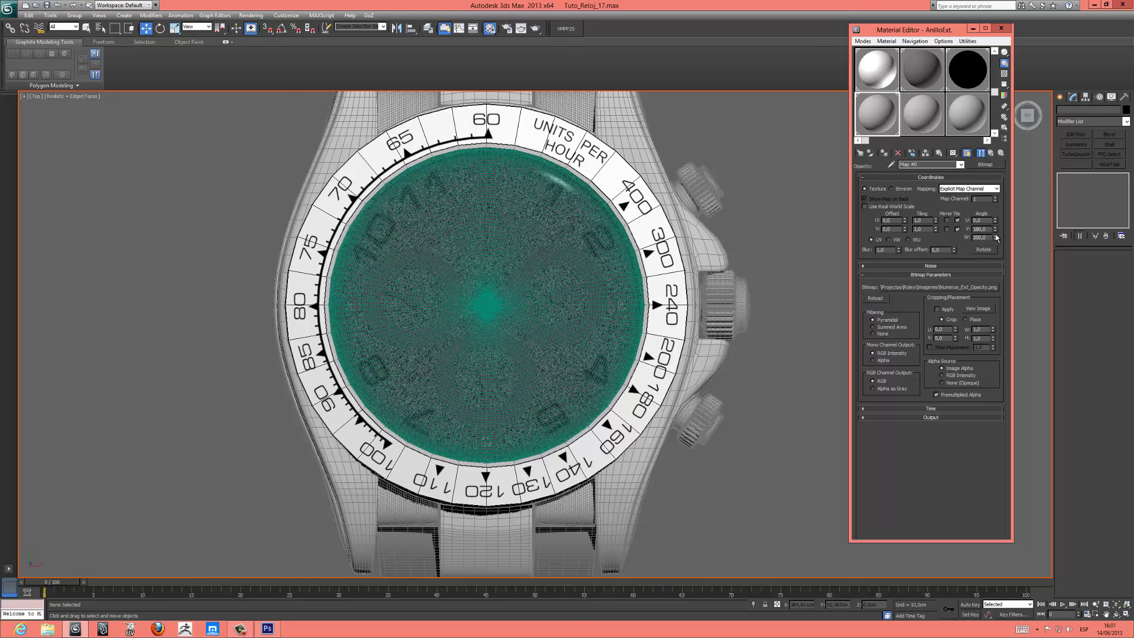
pyautogui.click(1001, 29)
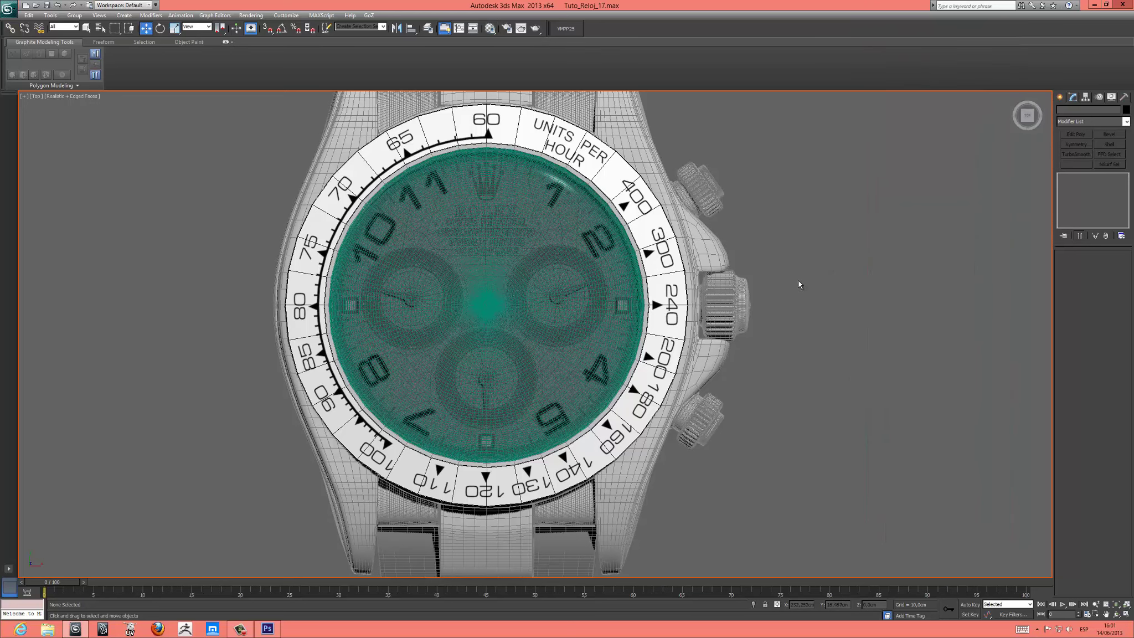
# - Return to a maximized Perspective view and select the outer bezel ring
pyautogui.hotkey('alt', 'w')
pyautogui.click(795, 355)
pyautogui.hotkey('alt', 'w')
pyautogui.moveTo(862, 331); pyautogui.dragTo(822, 274, button='middle')
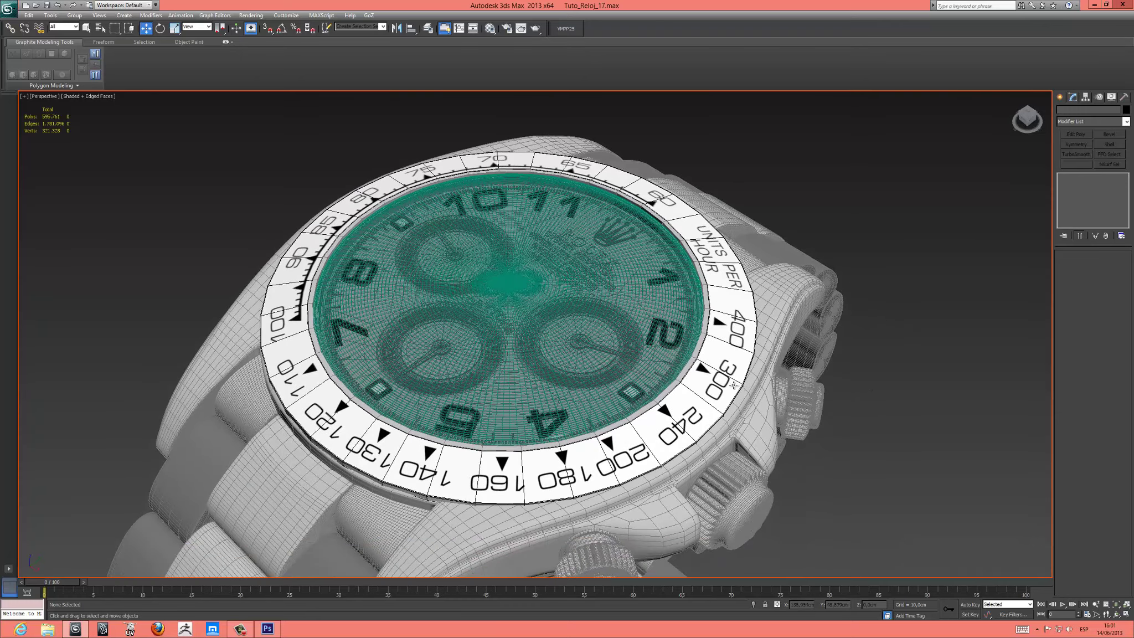
pyautogui.click(702, 387)
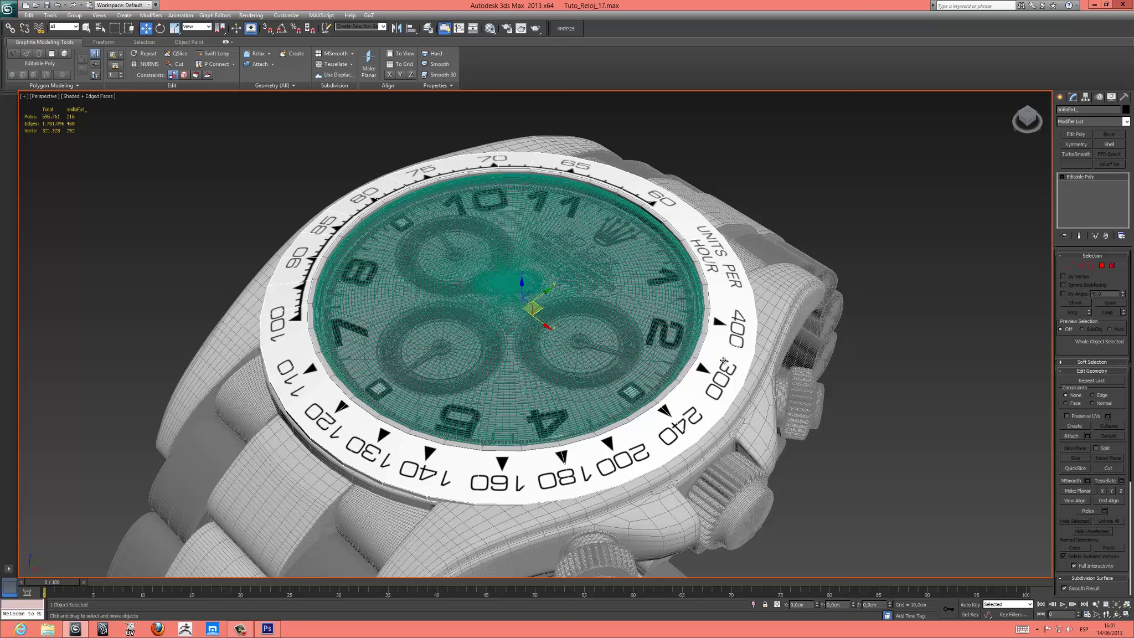
# - Set the parent AnilloExt material's diffuse colour to nearly black
pyautogui.click(489, 28)
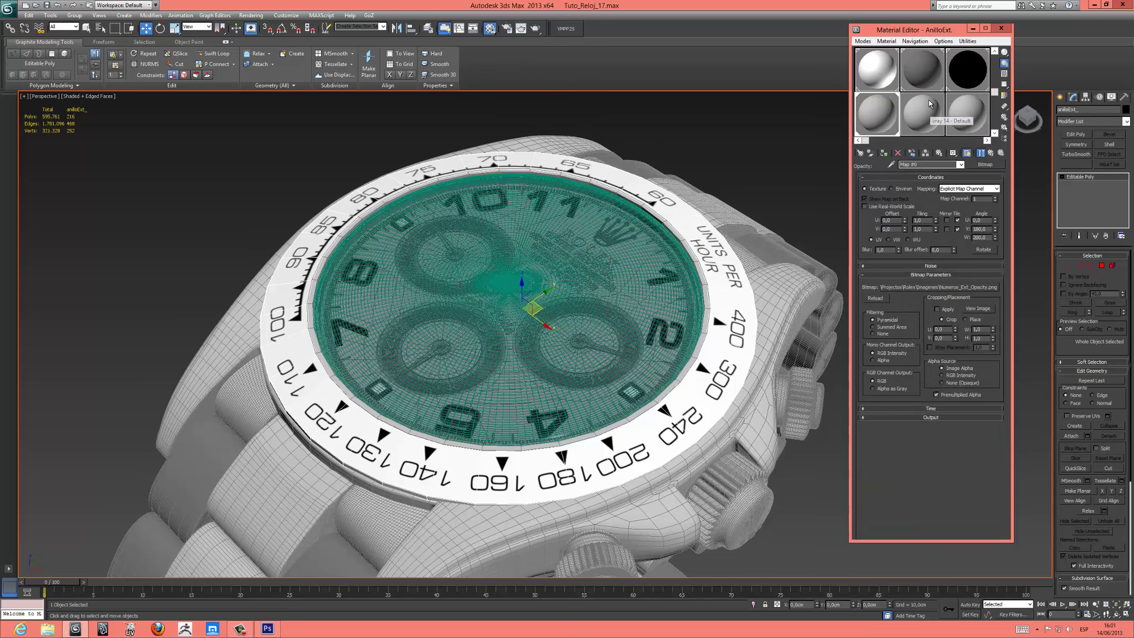
pyautogui.click(990, 153)
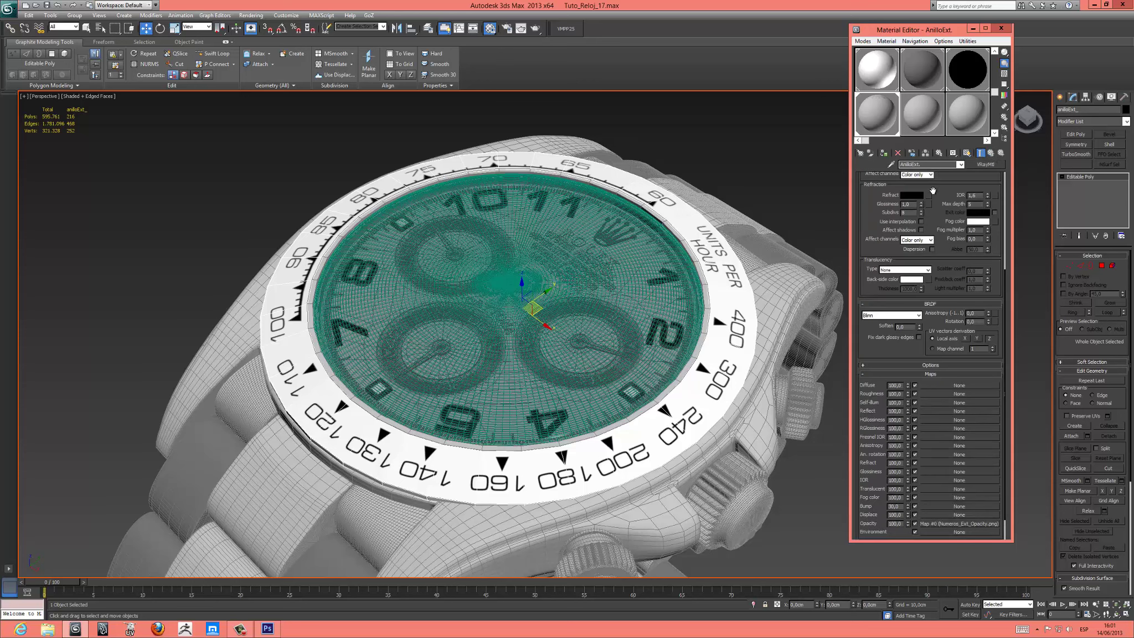
pyautogui.moveTo(952, 196); pyautogui.dragTo(946, 341)
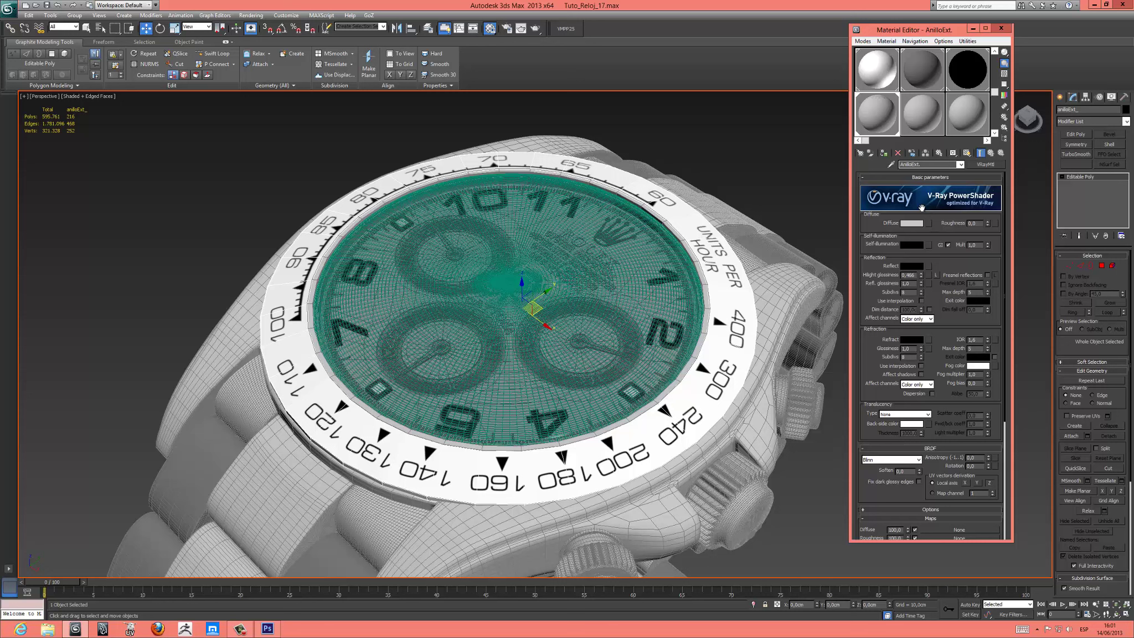
pyautogui.click(913, 223)
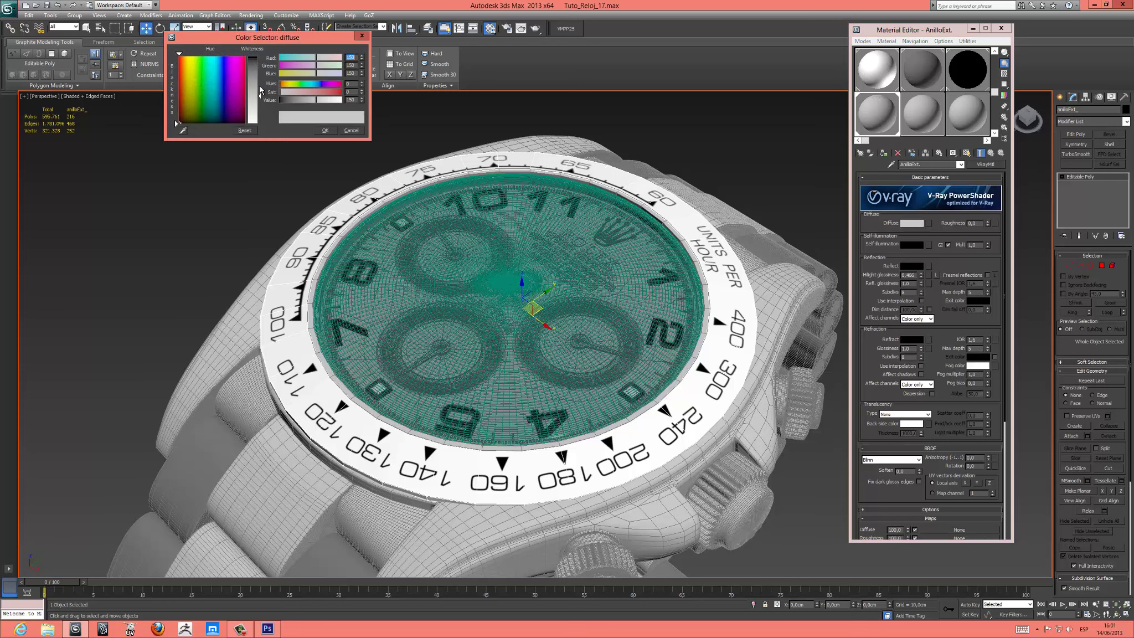
pyautogui.moveTo(260, 95); pyautogui.dragTo(260, 59)
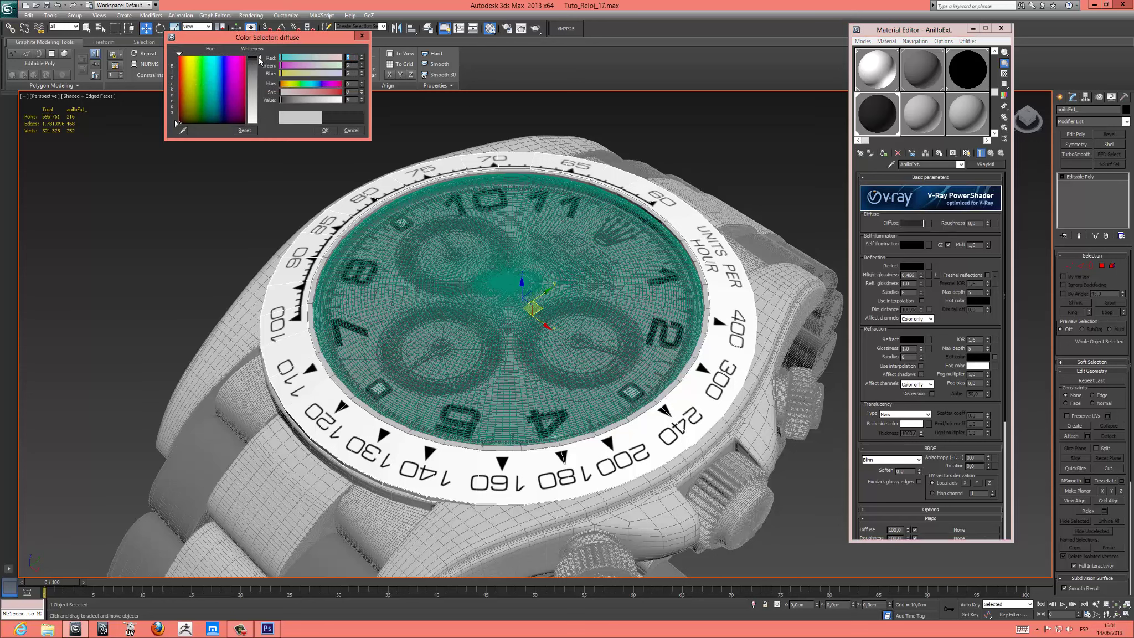
pyautogui.click(325, 130)
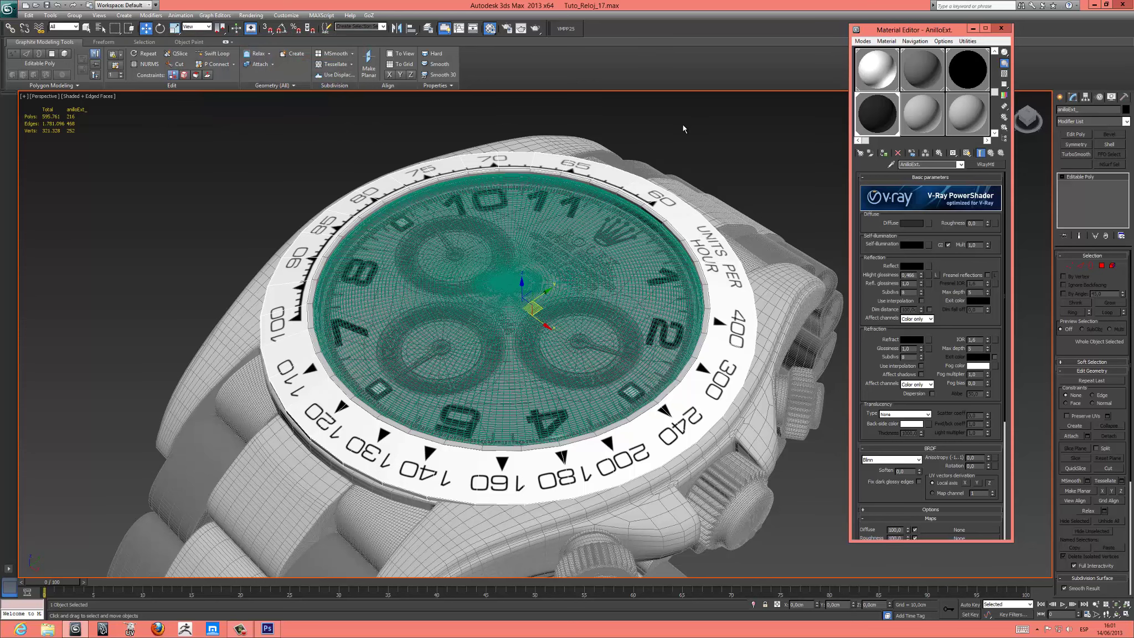
pyautogui.scroll(2, 698, 145)
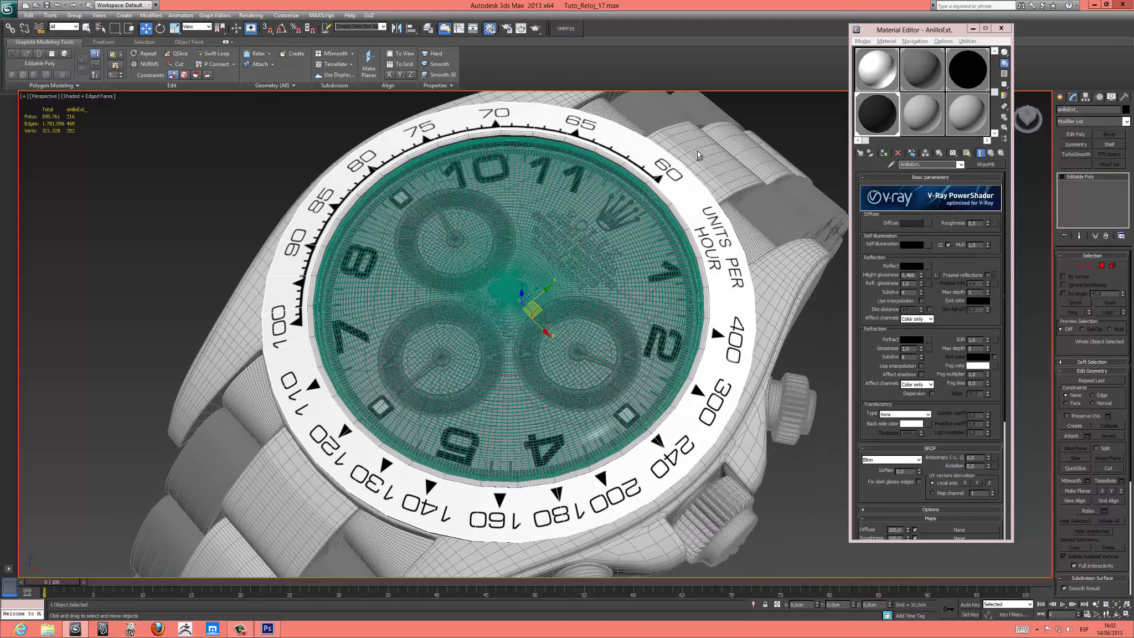
pyautogui.scroll(1, 698, 179)
pyautogui.scroll(1, 703, 196)
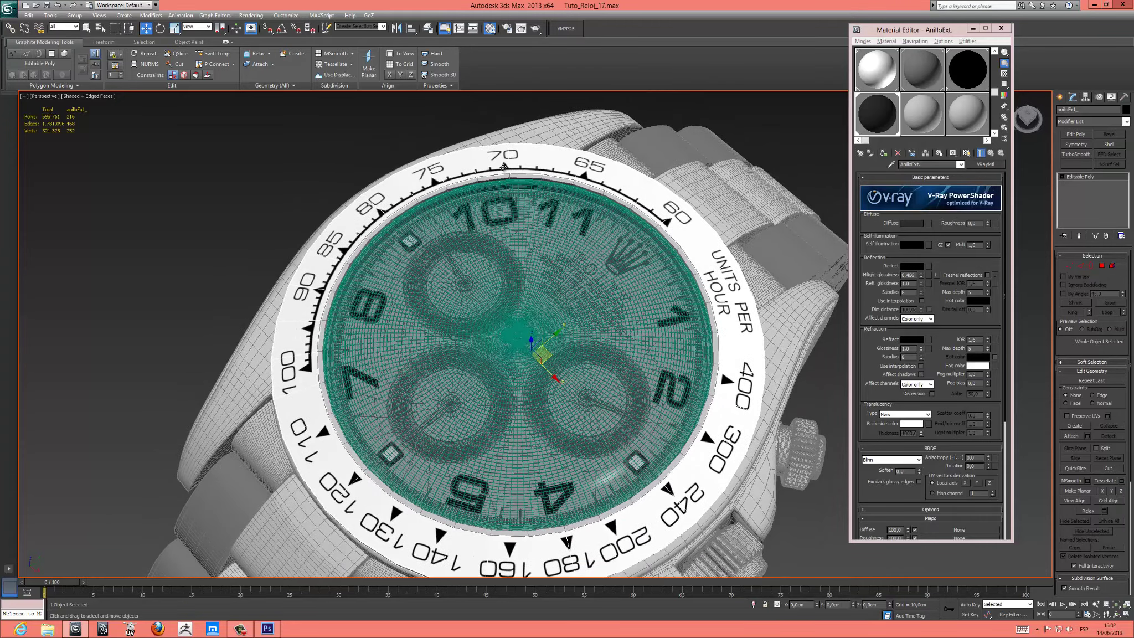
# - Start a production render of the watch, cancel it, and close the Material Editor
pyautogui.click(530, 33)
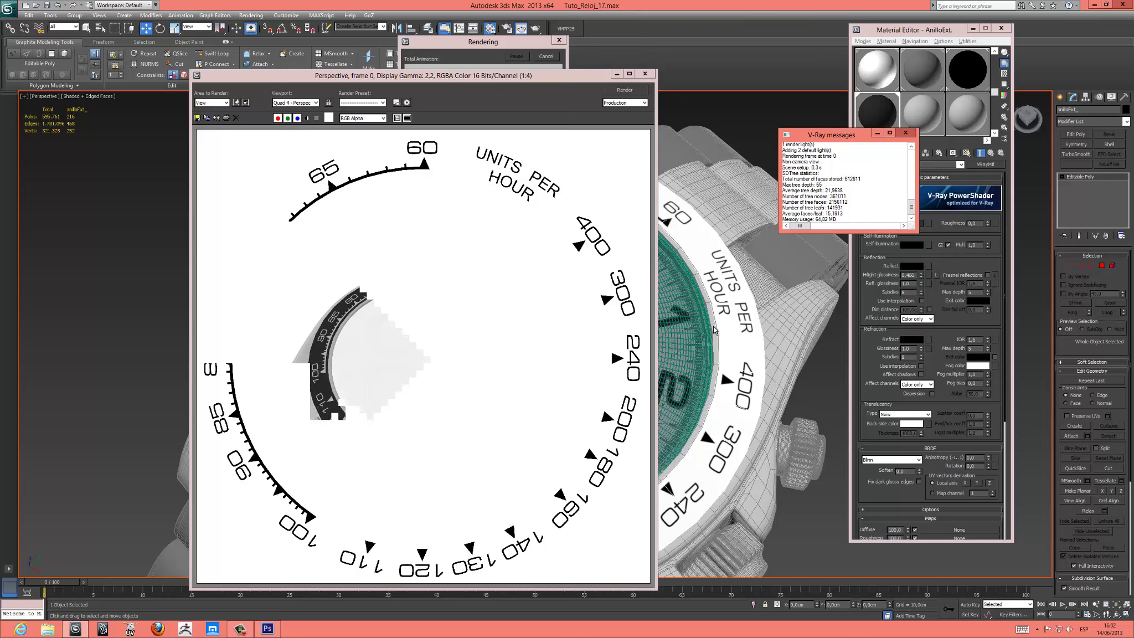
pyautogui.click(546, 56)
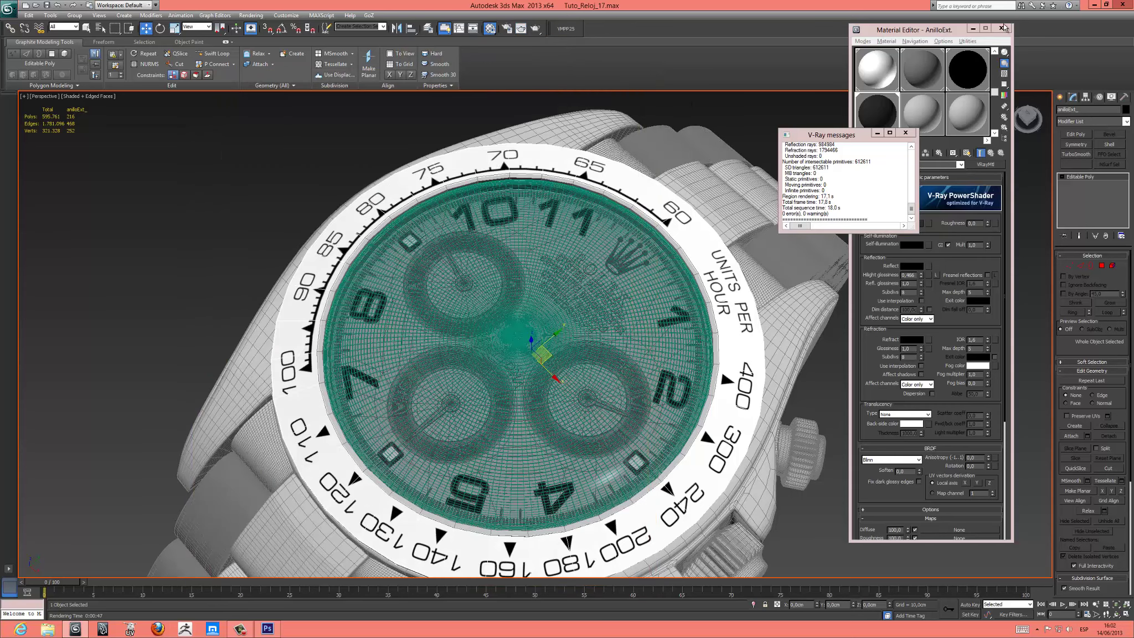
pyautogui.click(1002, 28)
# - Add TurboSmooth with 2 iterations to the bezel ring and tilt the view toward the dial
pyautogui.click(904, 133)
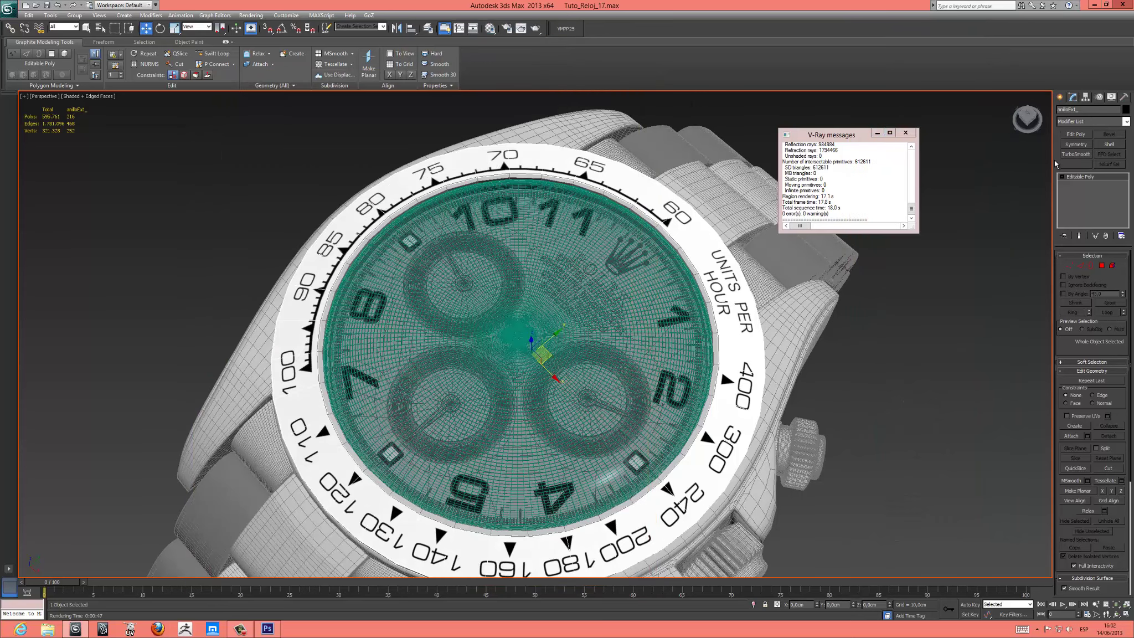
pyautogui.click(1125, 121)
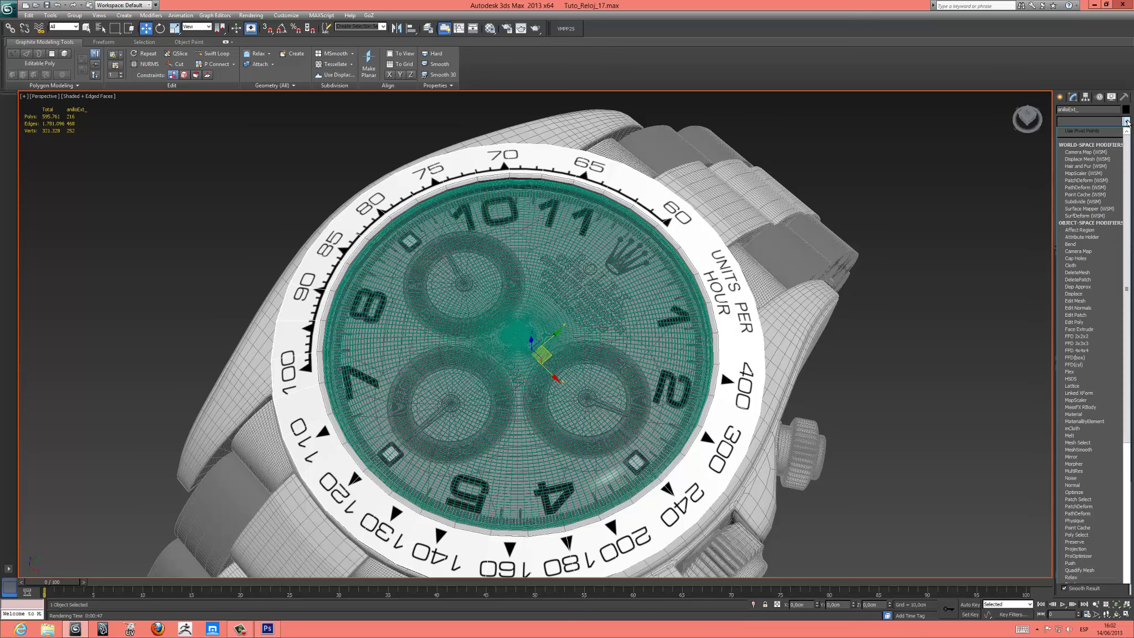
pyautogui.write('tu')
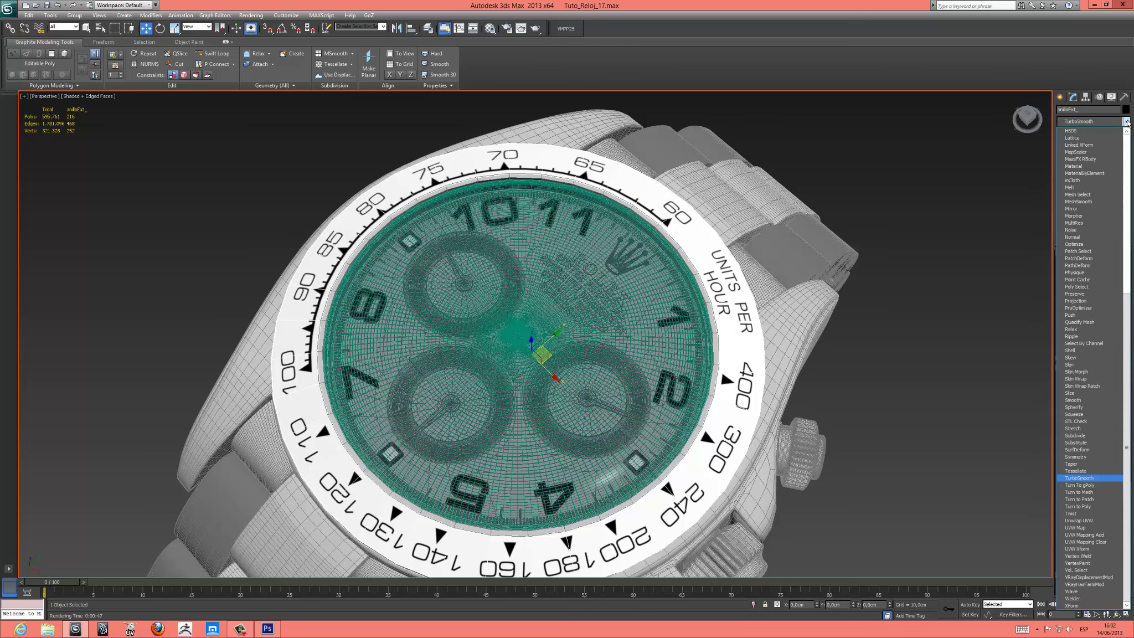
pyautogui.click(1082, 478)
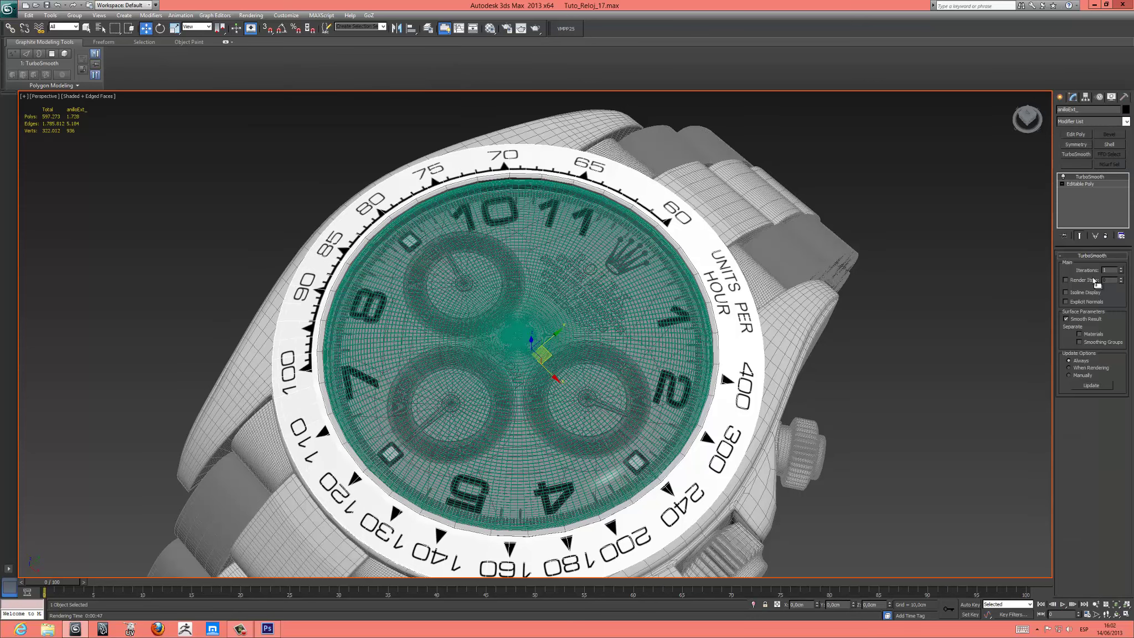
pyautogui.click(1120, 268)
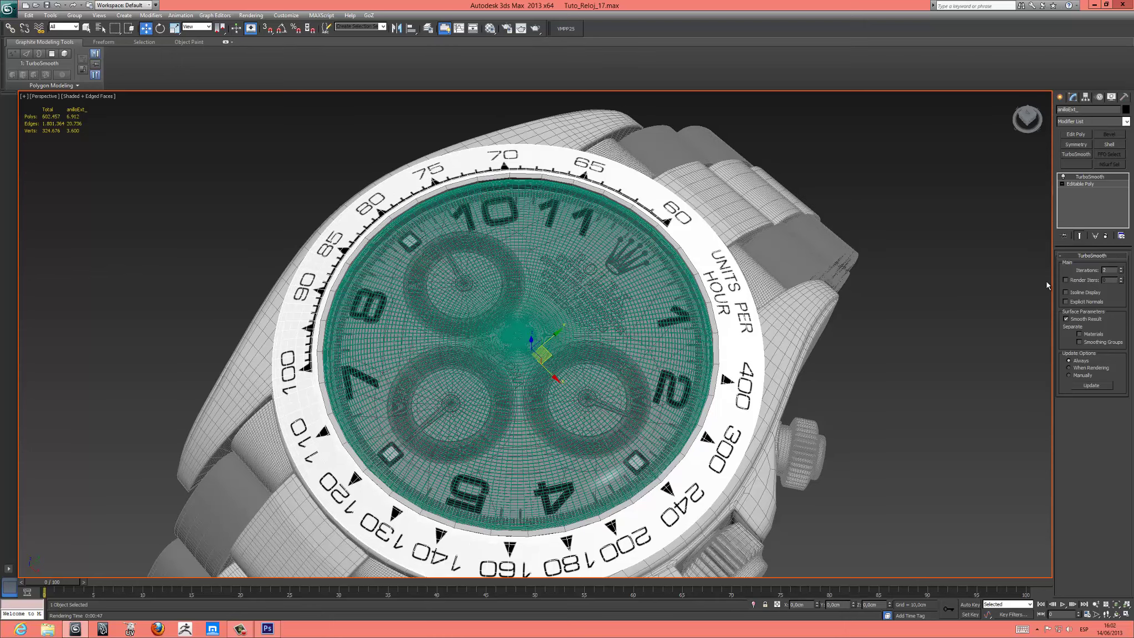
pyautogui.click(933, 355)
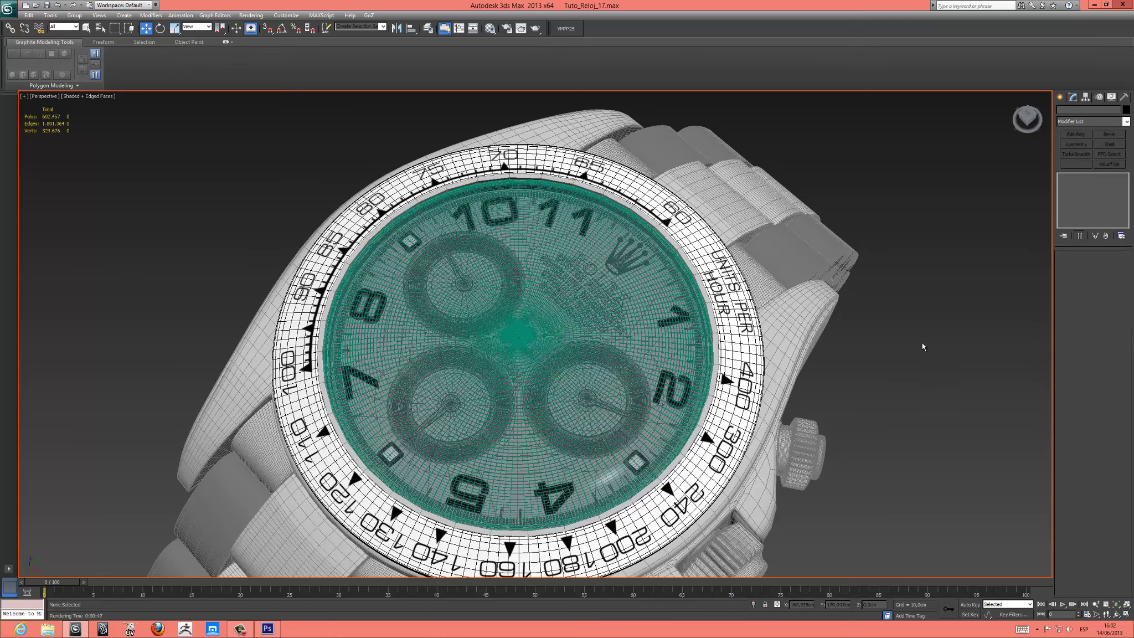
pyautogui.keyDown('alt'); pyautogui.moveTo(922, 346); pyautogui.dragTo(877, 381, button='middle'); pyautogui.keyUp('alt')
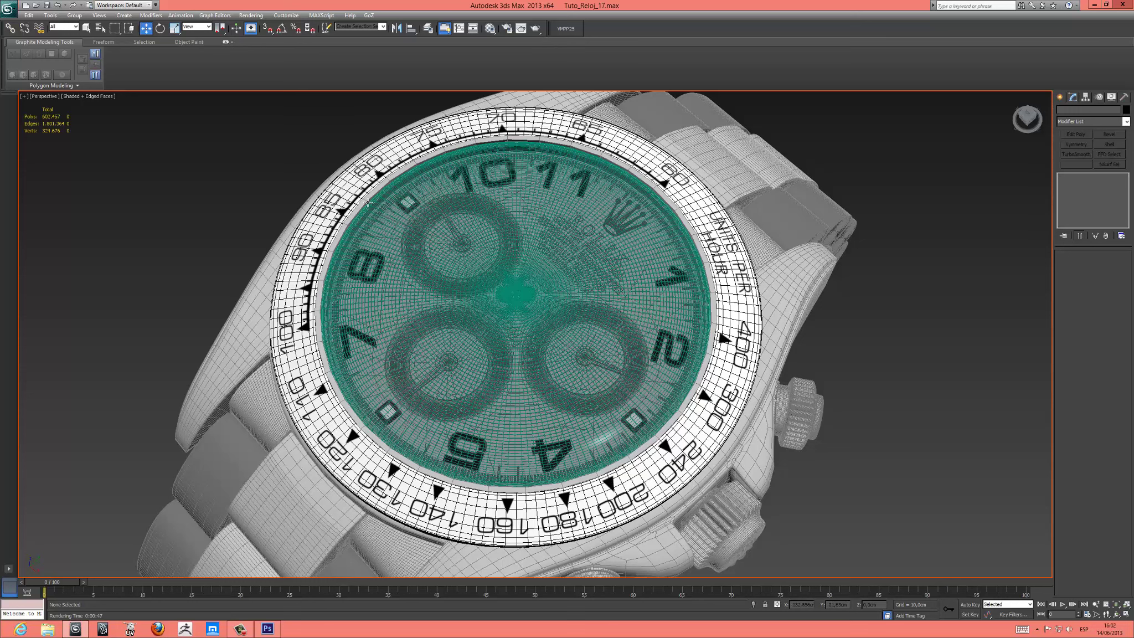
# - Save the scene as Tuto_Reloj_18, then select and deselect the watch dial to check it
pyautogui.click(8, 8)
pyautogui.click(26, 105)
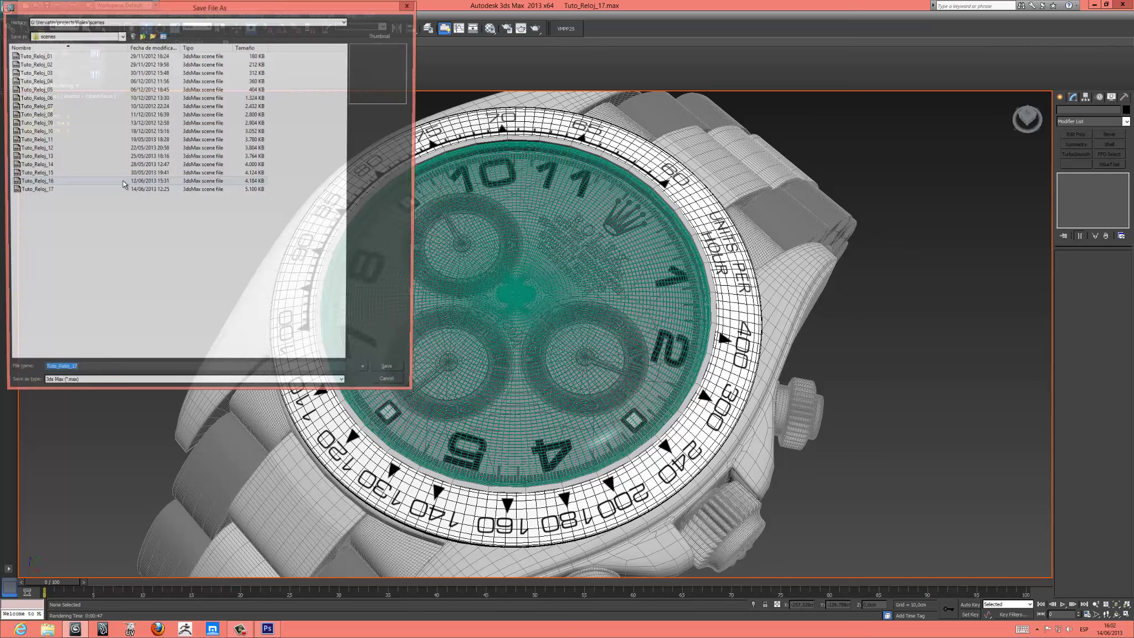
pyautogui.click(82, 371)
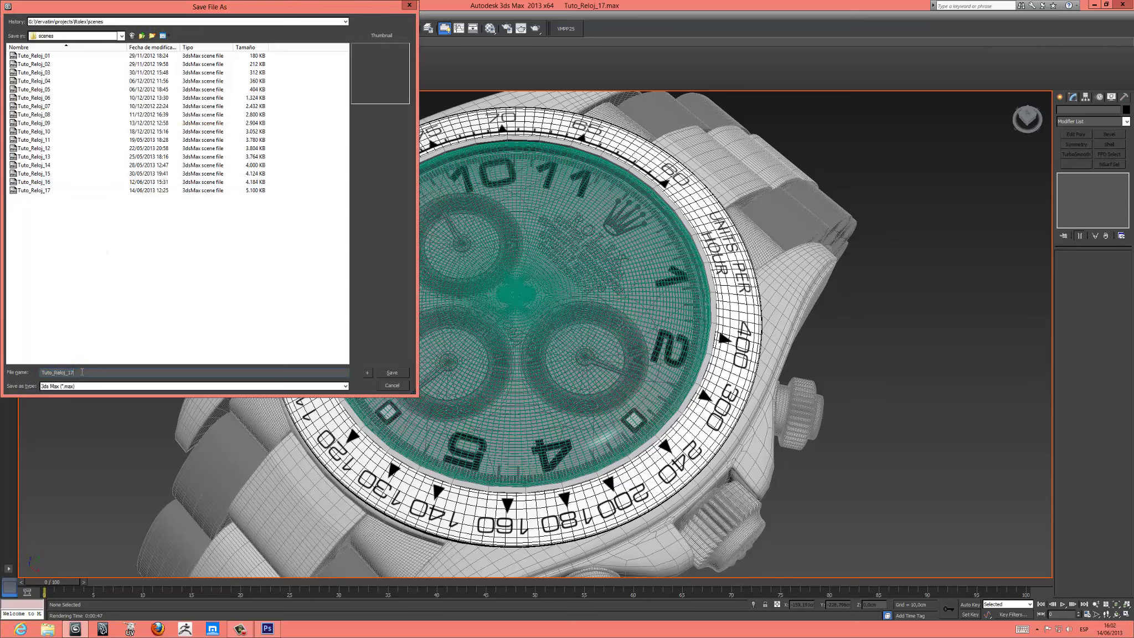
pyautogui.press('BackSpace')
pyautogui.write('8')
pyautogui.click(391, 372)
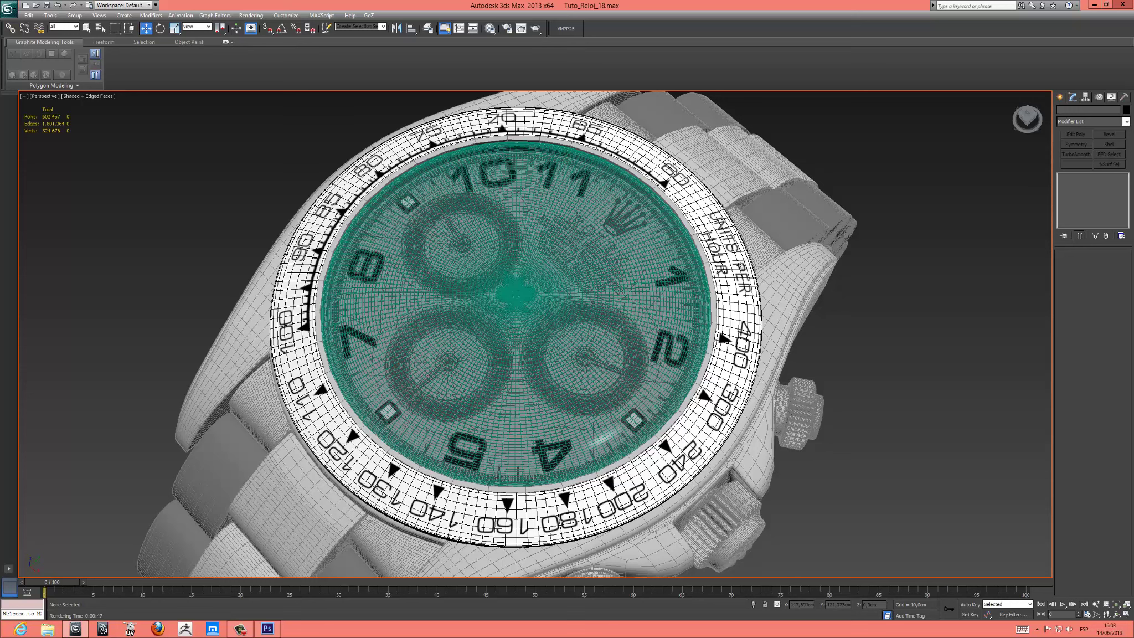
pyautogui.click(697, 245)
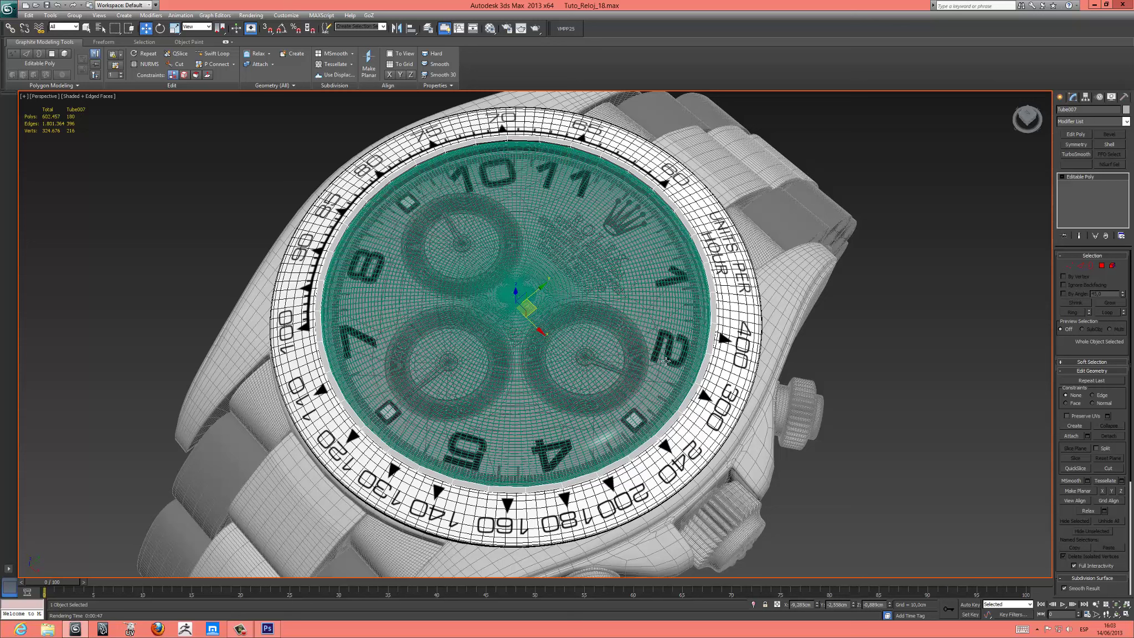
pyautogui.click(879, 353)
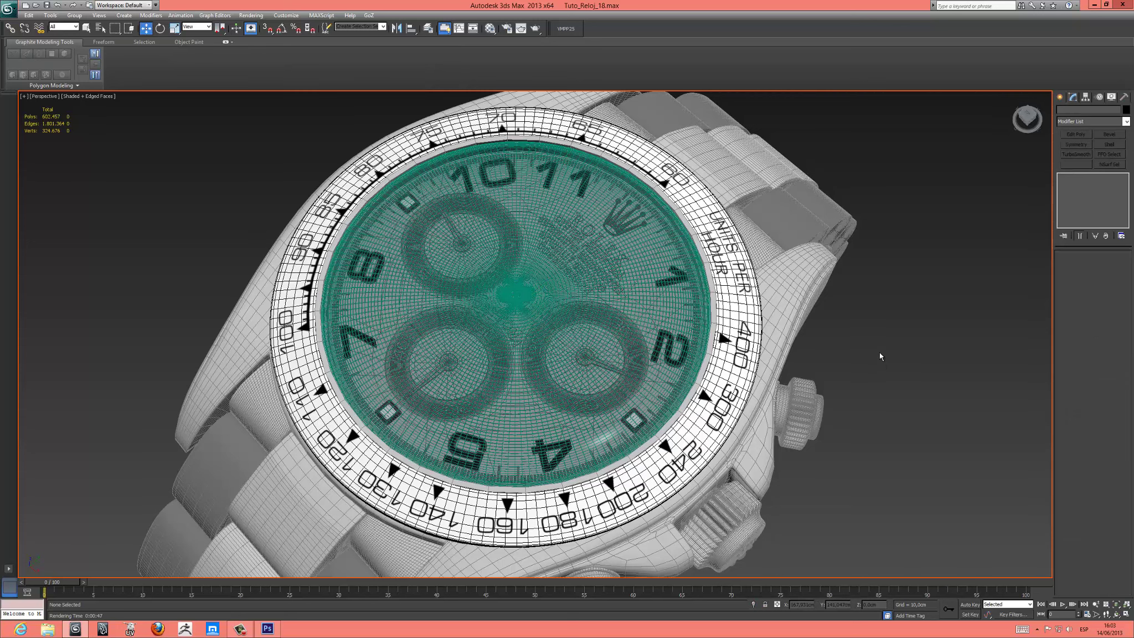